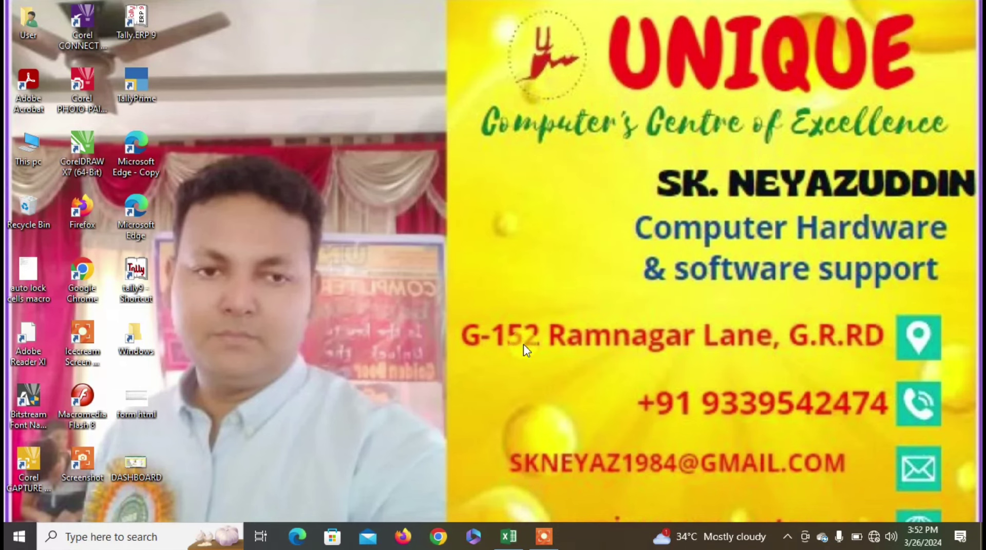
# Restore the ADVANCE SALARY SHEET IN EXCEL workbook window from the taskbar.
pyautogui.click(508, 536)
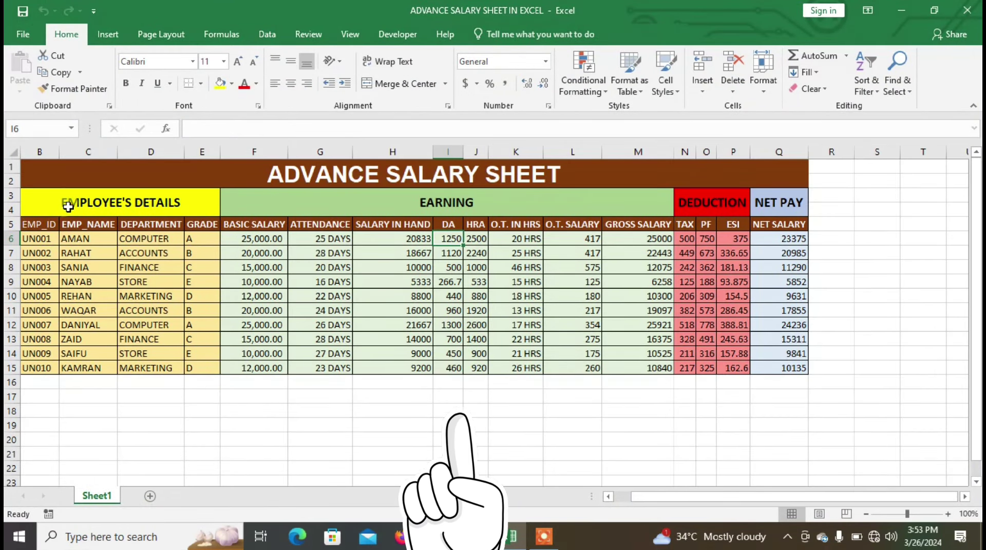
pyautogui.click(72, 197)
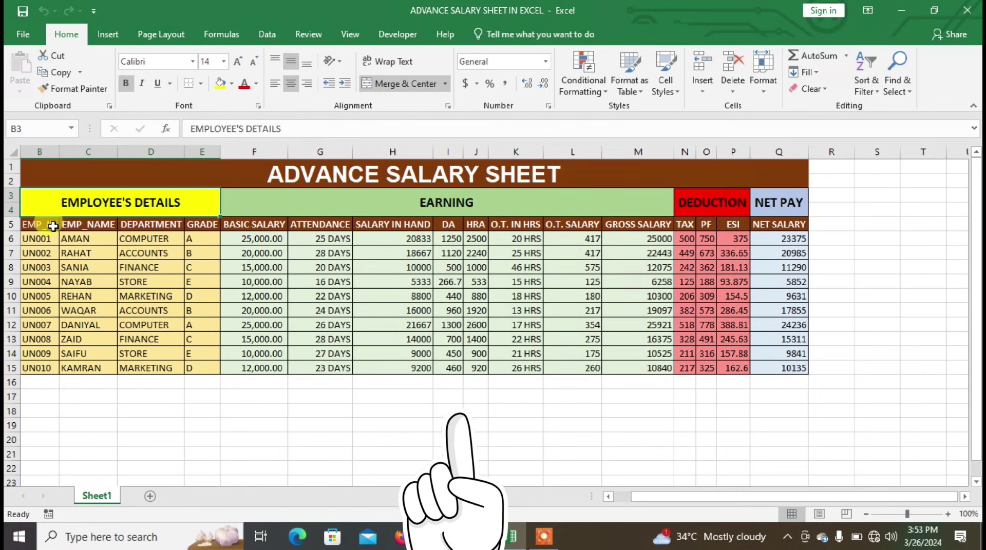
pyautogui.click(85, 225)
pyautogui.click(151, 226)
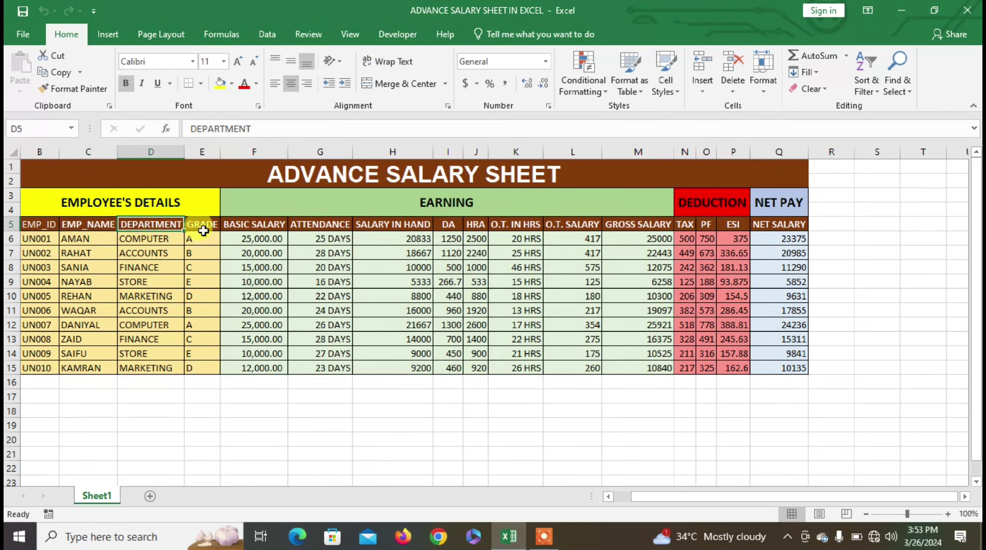
pyautogui.click(203, 226)
pyautogui.click(237, 224)
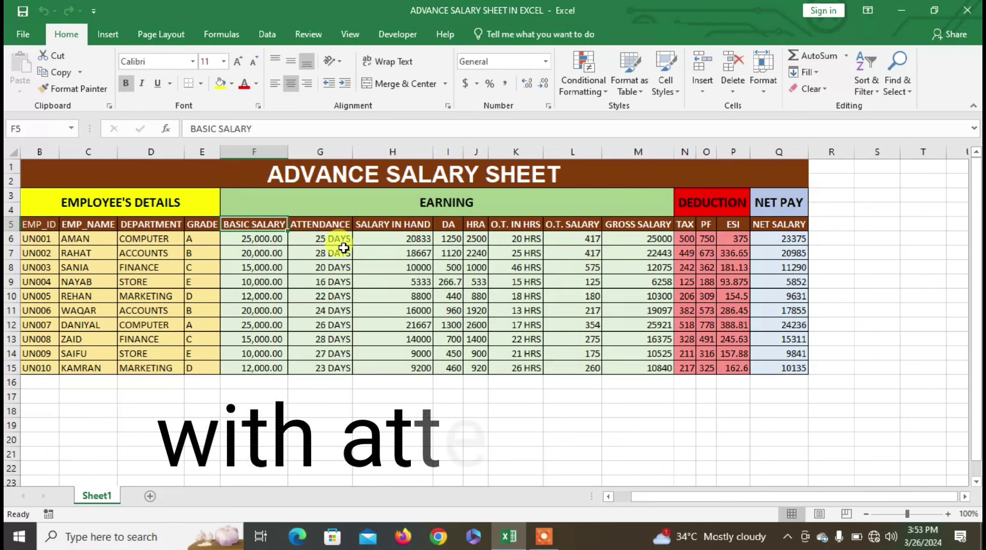
pyautogui.click(265, 238)
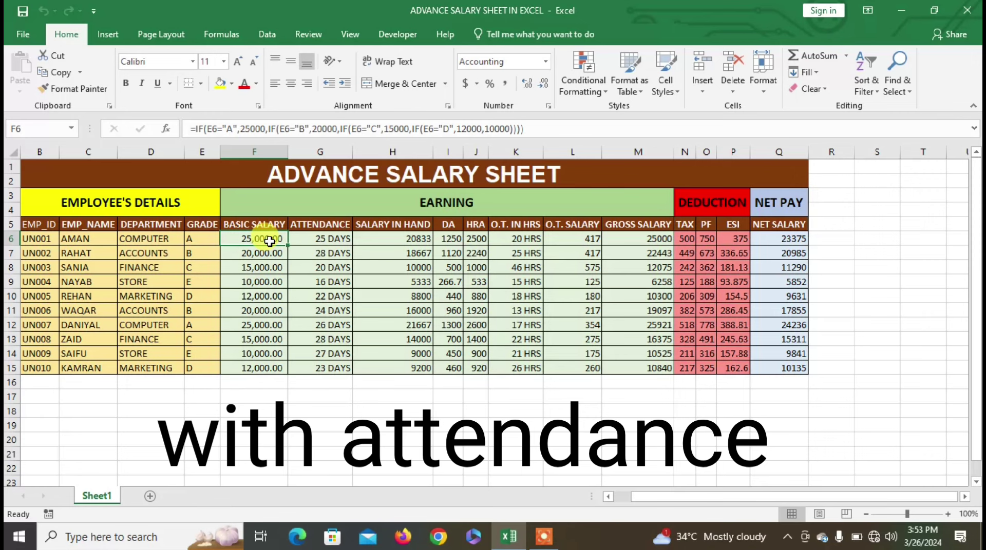
pyautogui.click(321, 238)
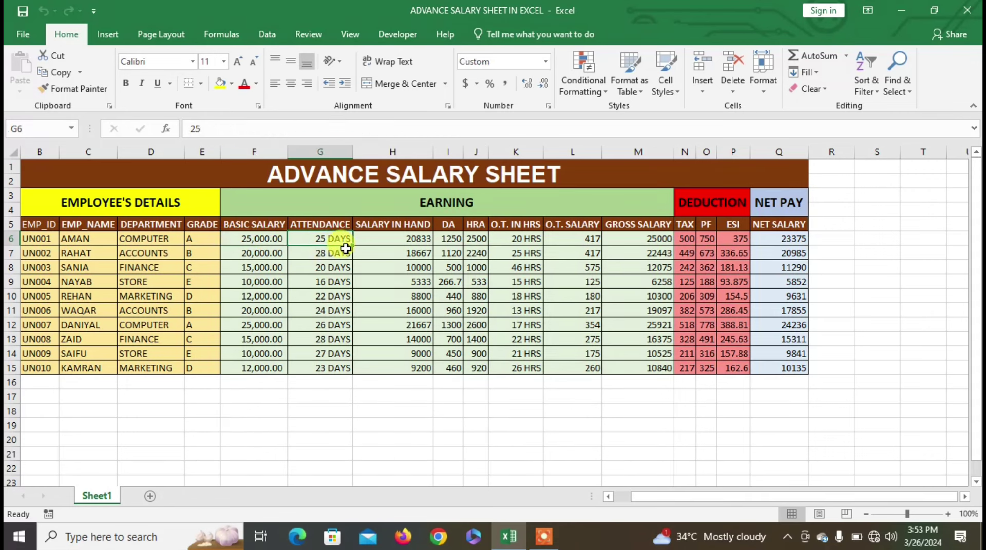
pyautogui.click(380, 238)
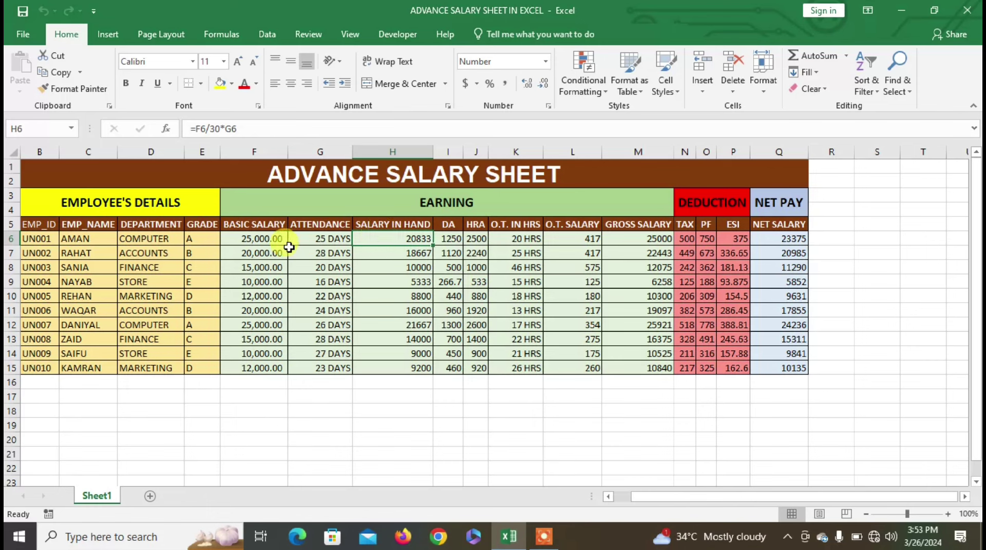
pyautogui.click(449, 239)
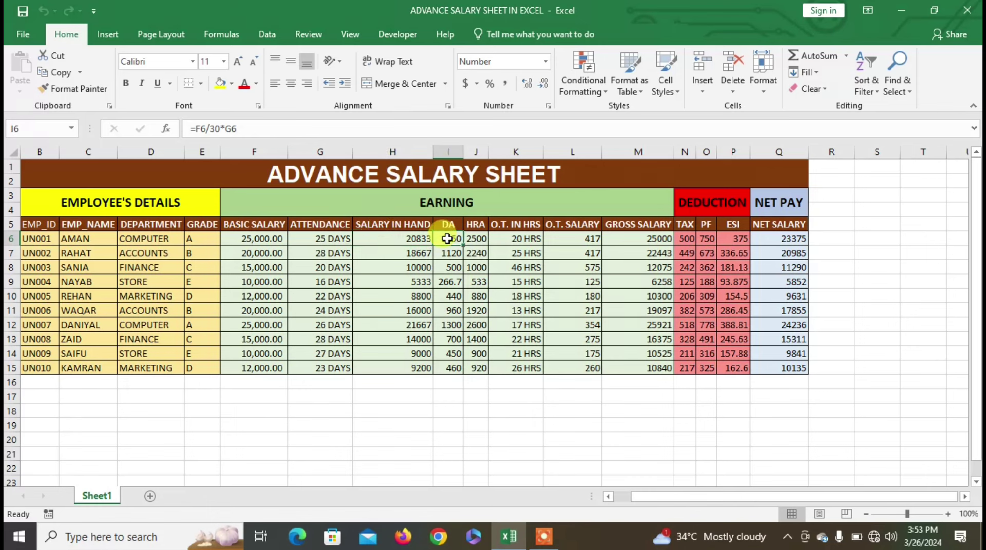
pyautogui.click(480, 239)
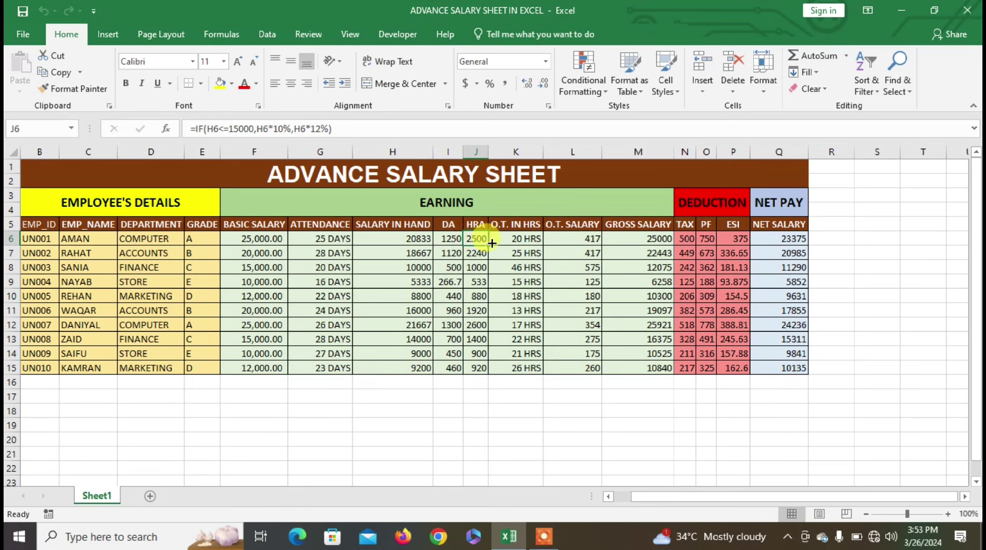
pyautogui.click(519, 238)
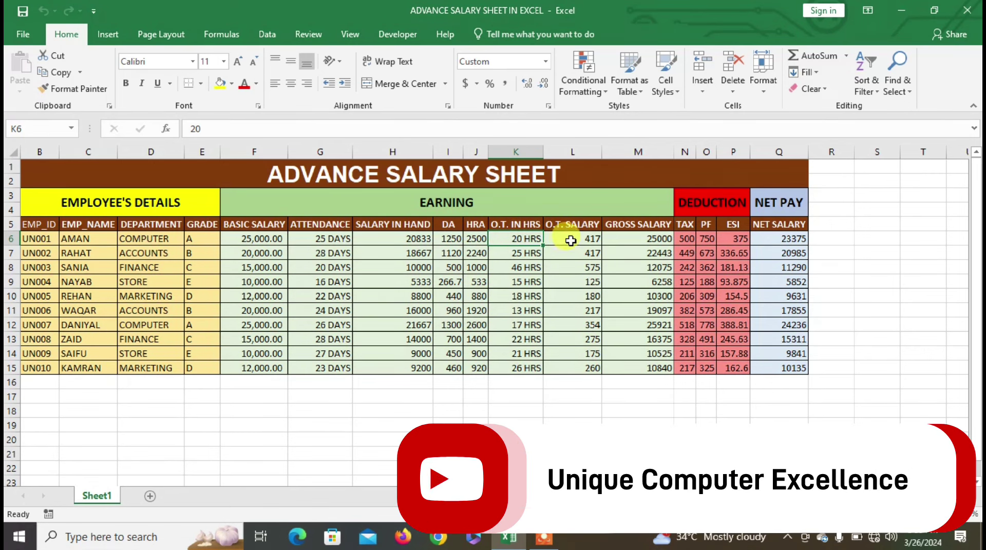
pyautogui.click(570, 241)
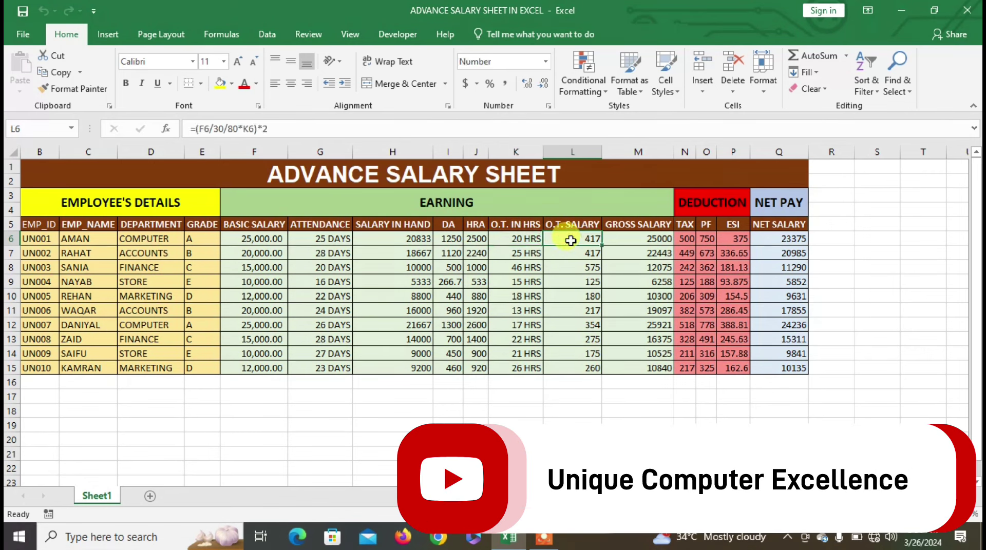
pyautogui.click(622, 236)
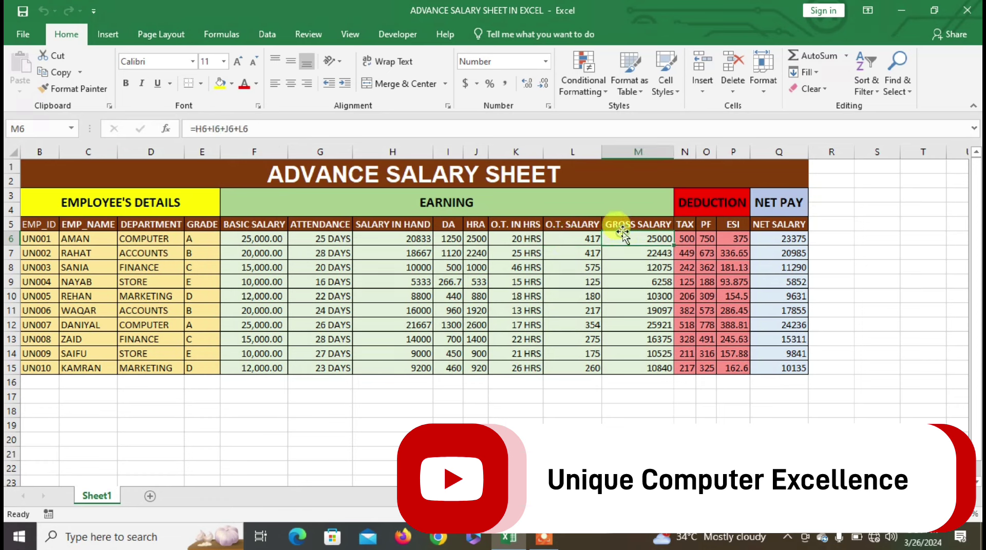
pyautogui.click(684, 237)
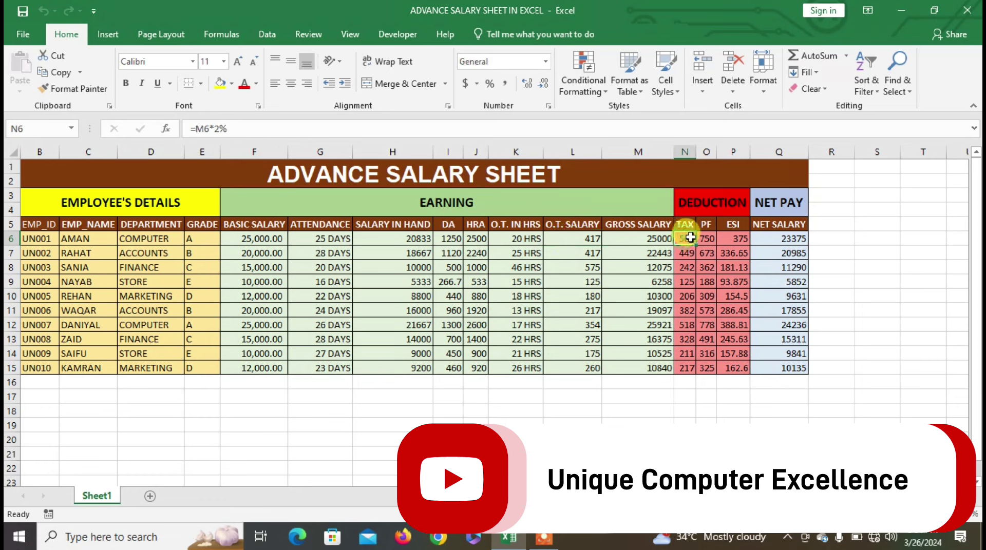
pyautogui.click(706, 237)
pyautogui.click(737, 238)
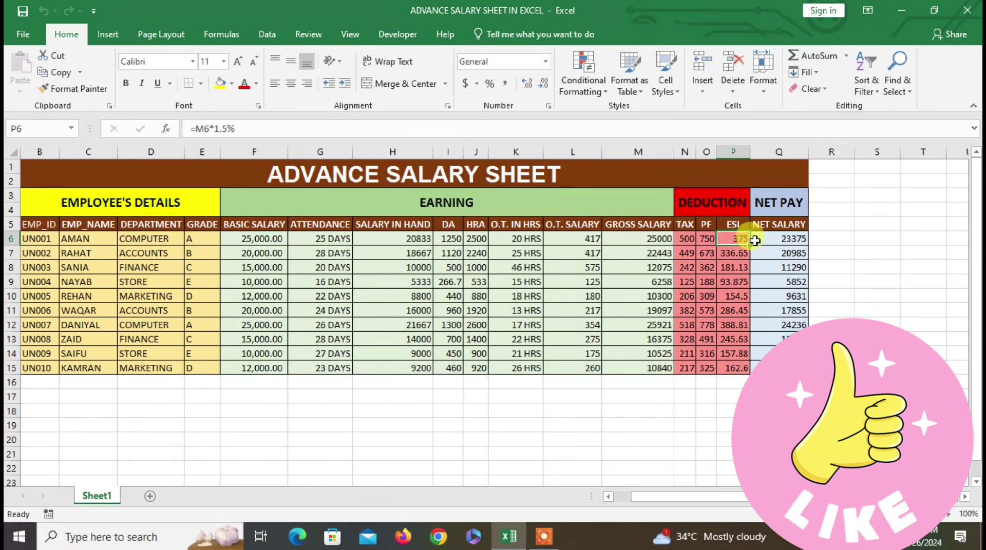
pyautogui.click(774, 239)
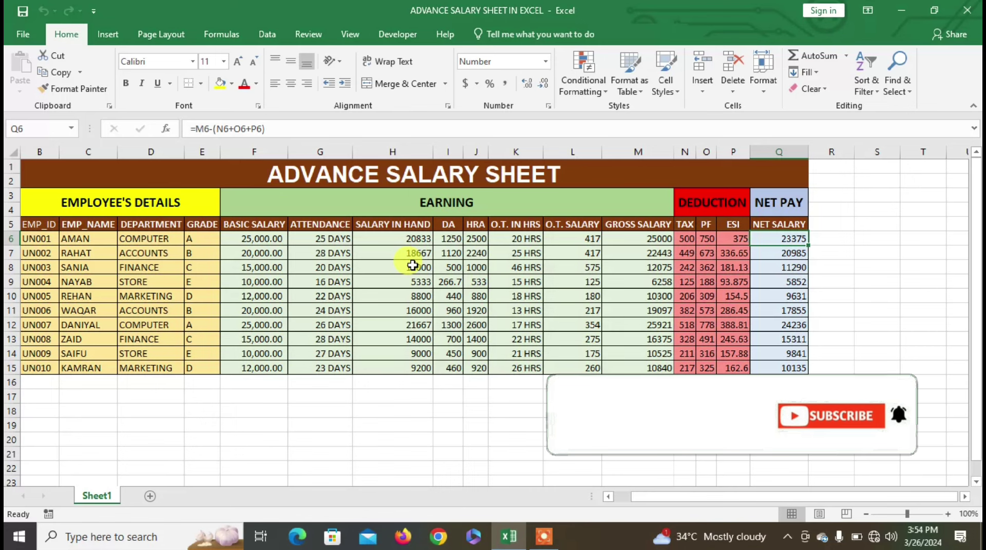
pyautogui.click(342, 171)
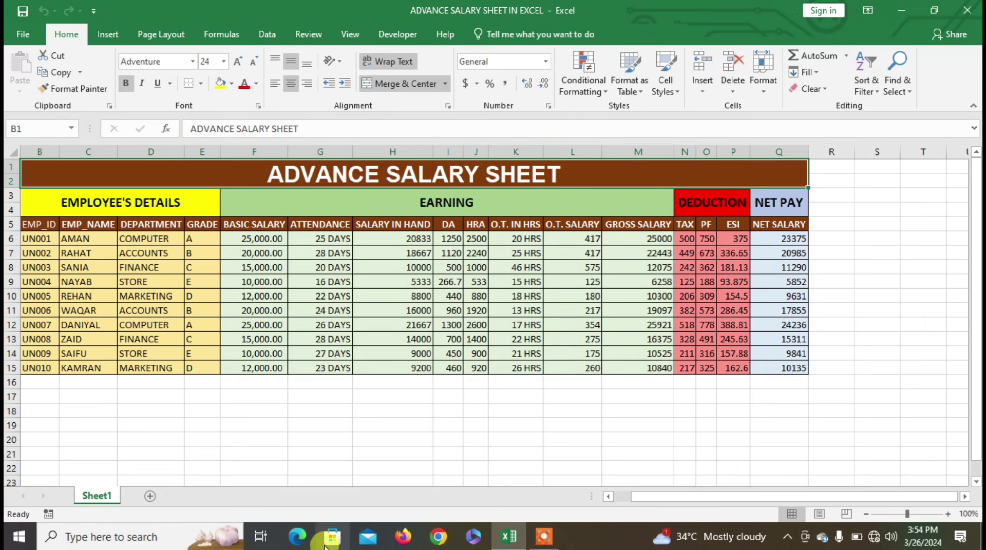
# Launch Excel by searching 'excel' in Windows search and create a blank workbook, Book2.
pyautogui.click(140, 537)
pyautogui.write('e')
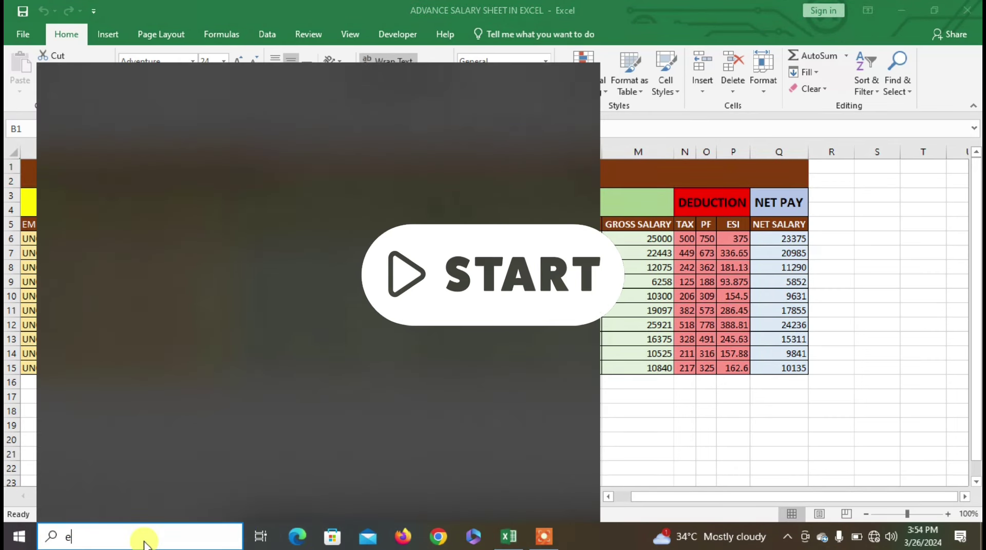
pyautogui.write('xcel')
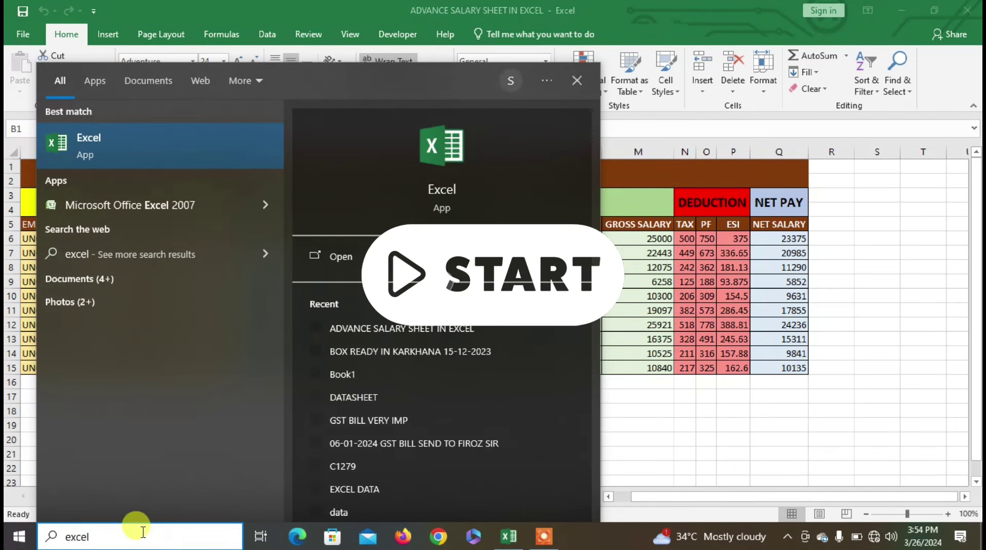
pyautogui.click(147, 149)
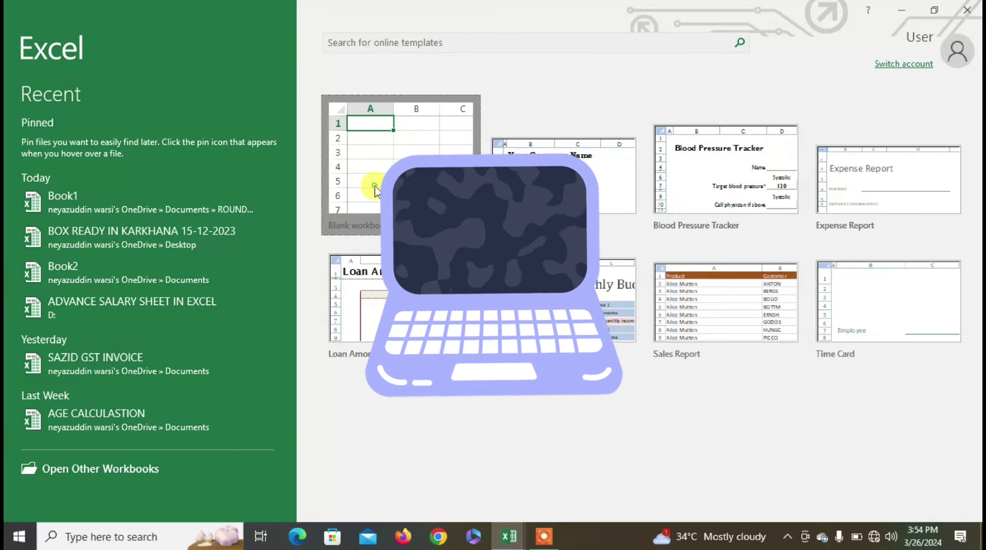
pyautogui.click(374, 189)
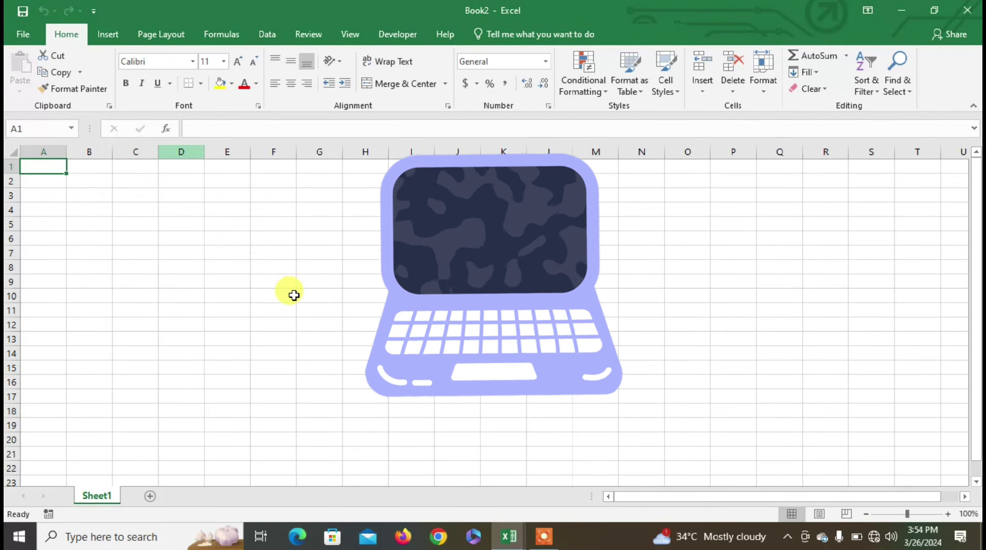
# Zoom in and start the A1 heading, retyping it in capitals as EMP_.
pyautogui.keyDown('ctrl'); pyautogui.scroll(4, 293, 296); pyautogui.keyUp('ctrl')
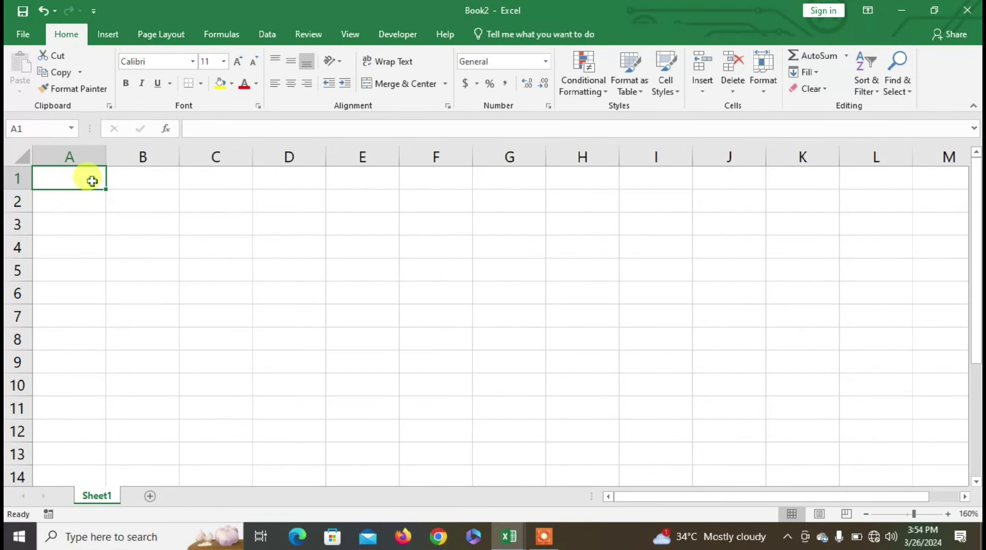
pyautogui.write('emp')
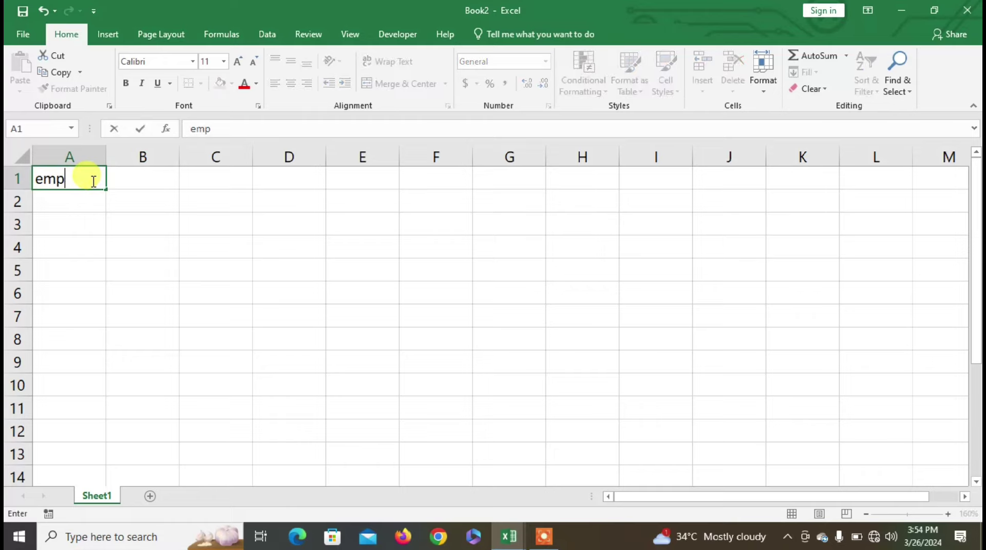
pyautogui.press('BackSpace')
pyautogui.press('BackSpace')
pyautogui.write('MP_')
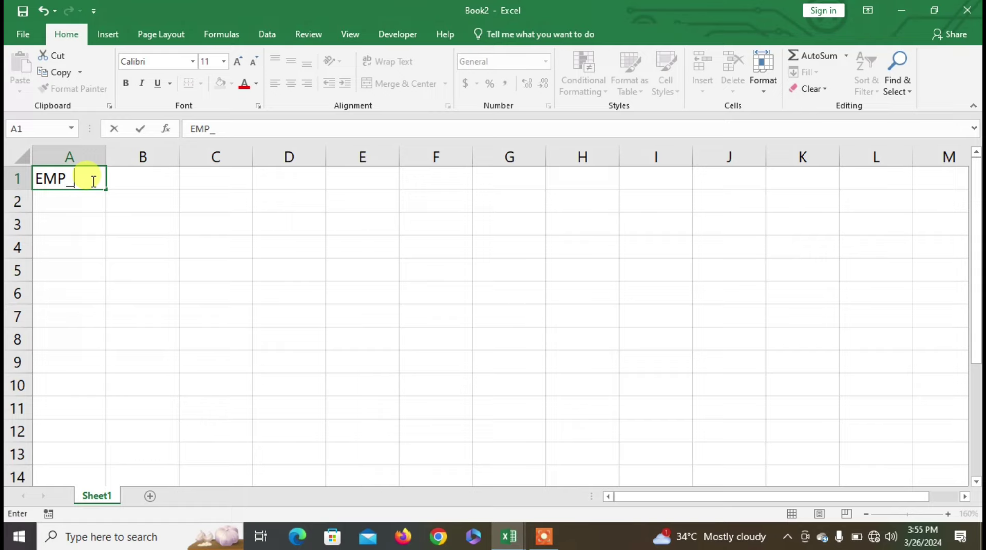
# Enter headings EMP_ID, EMP_NAME, DEPT, GRADE and BASIC SALARY, fixing the misspelled BASIC.
pyautogui.write('ID')
pyautogui.press('Tab')
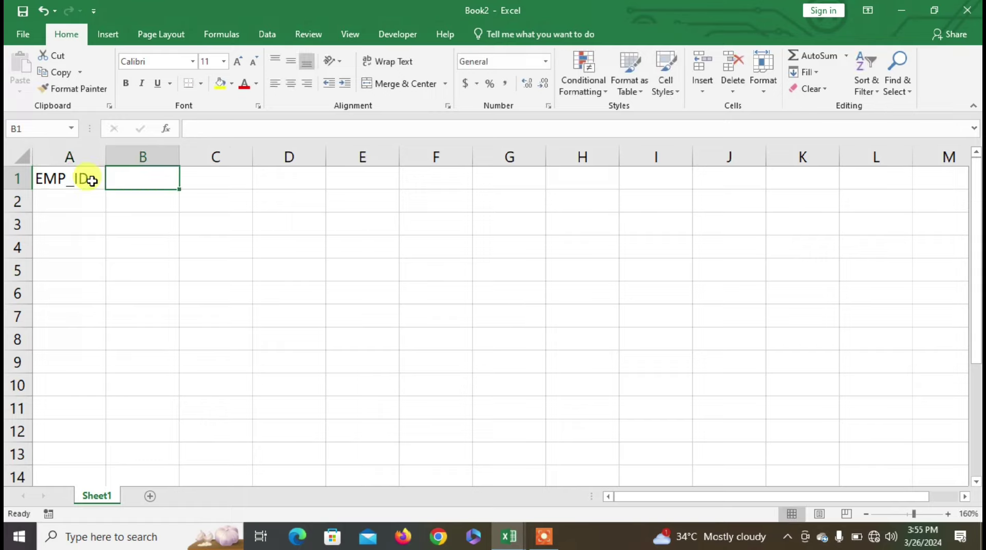
pyautogui.write('EMP_')
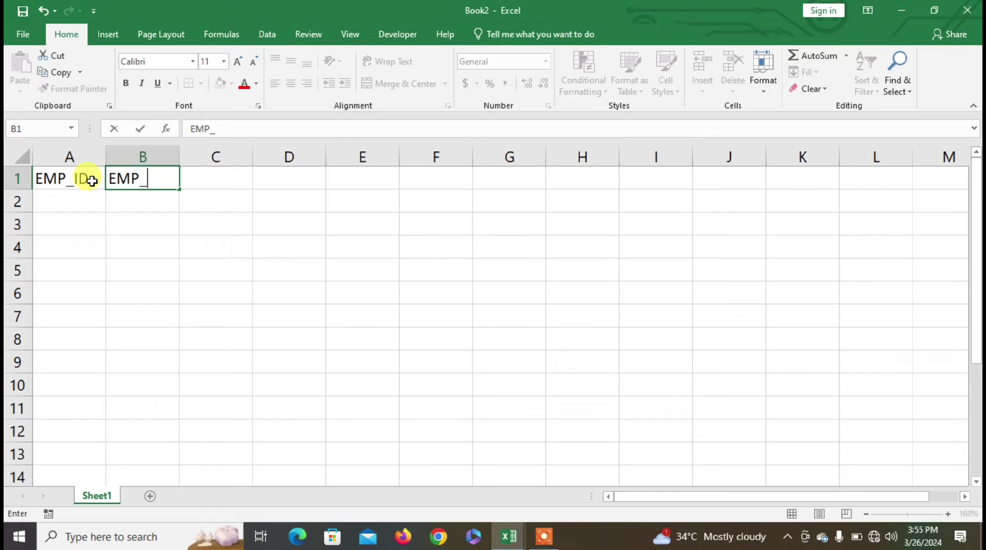
pyautogui.write('NAME')
pyautogui.press('Tab')
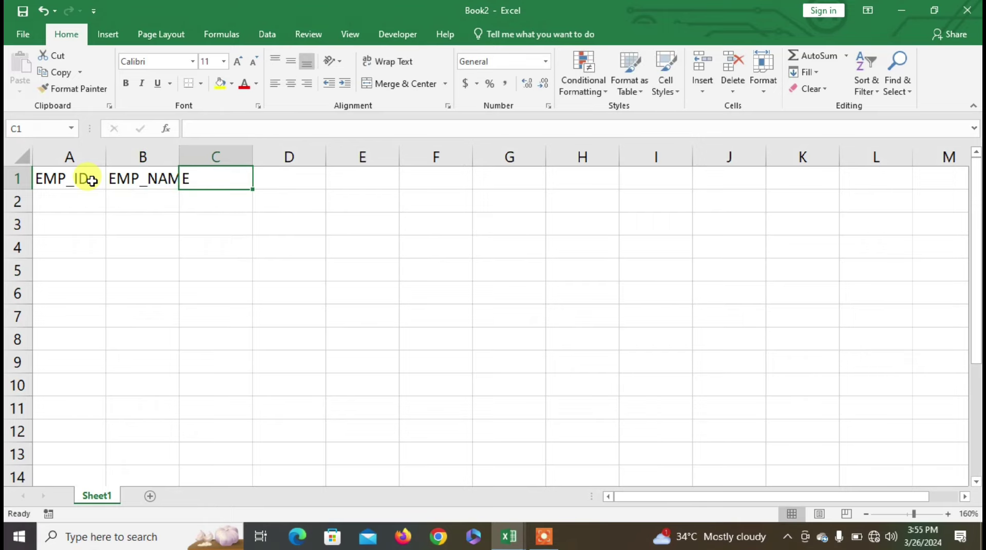
pyautogui.write('DEPT')
pyautogui.press('Tab')
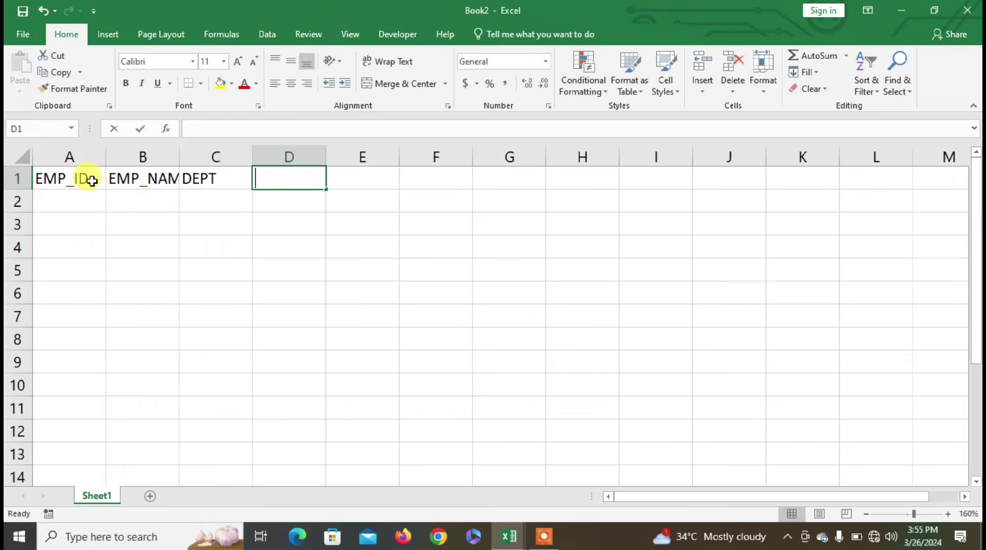
pyautogui.write('GRADE')
pyautogui.press('Tab')
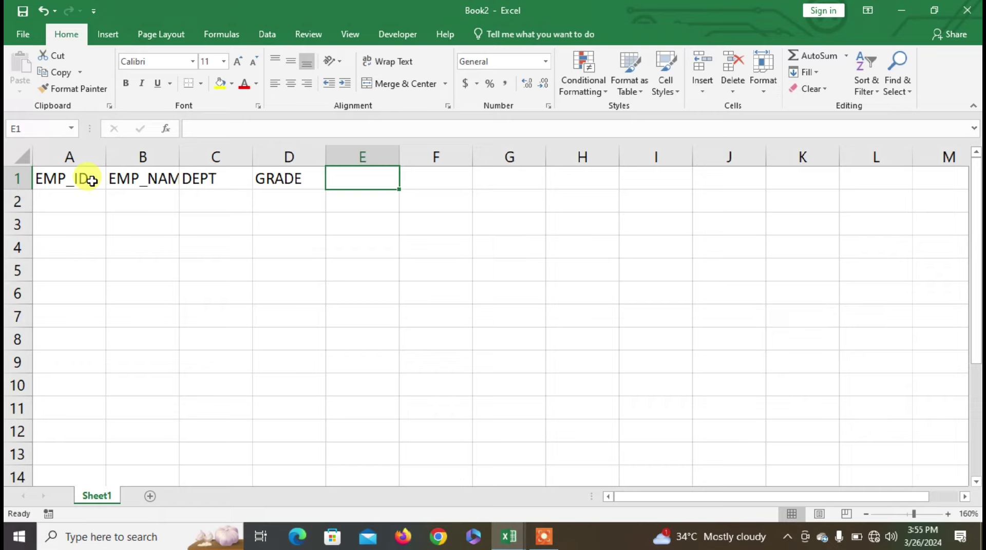
pyautogui.write('BSAIC')
pyautogui.press('Tab')
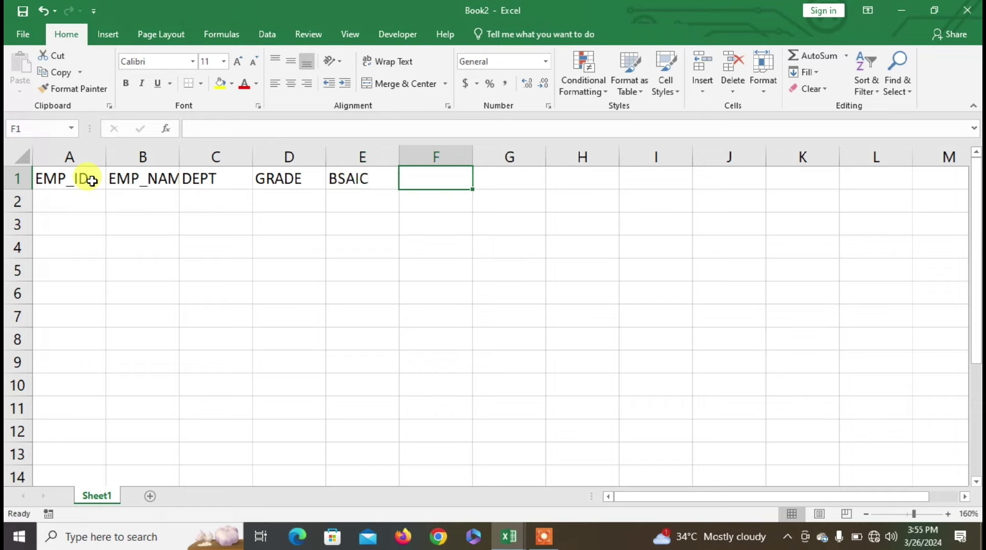
pyautogui.press('Left')
pyautogui.write('BASI')
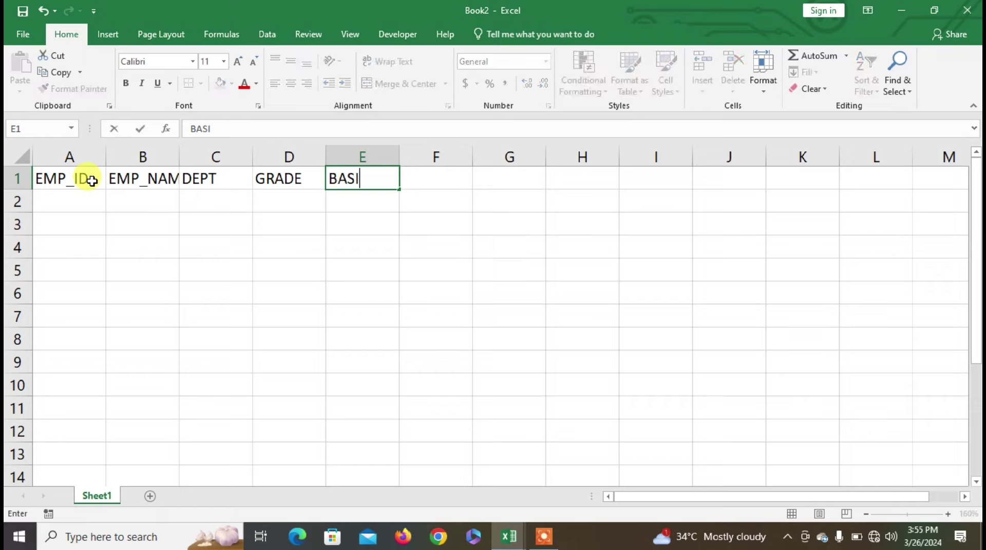
pyautogui.write('C SALARY')
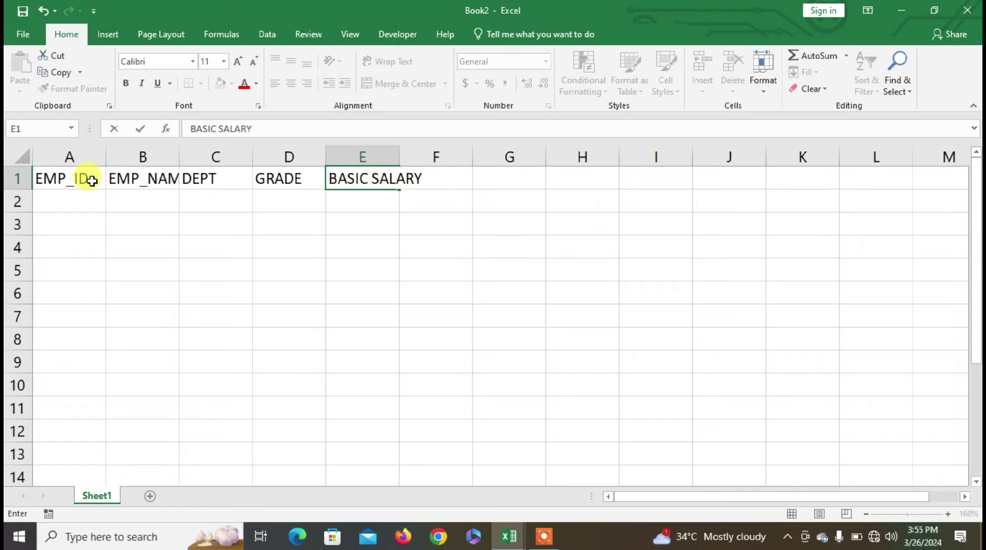
pyautogui.press('Tab')
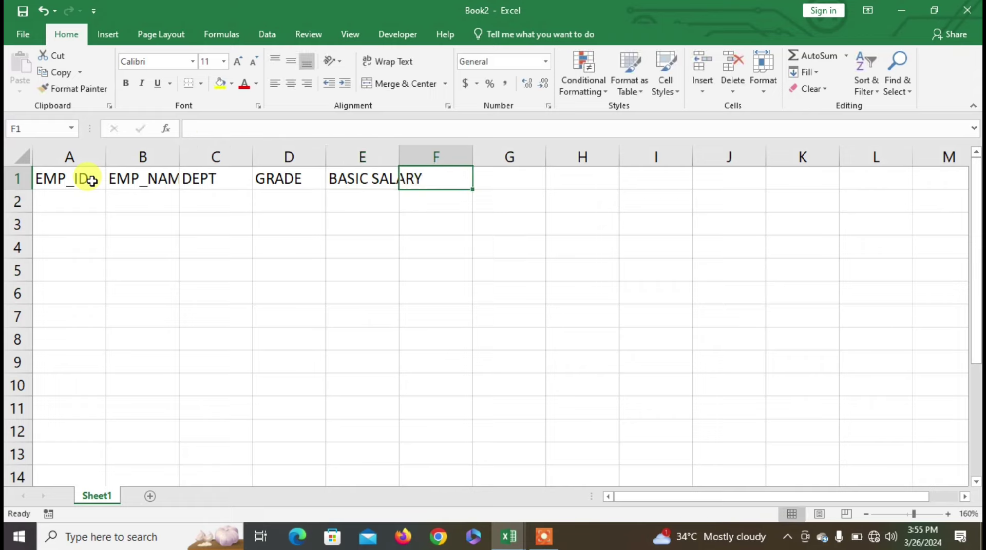
# Add headings ATT., SALARY IN HAND, DA, HRA and O.T. HOURS to row 1.
pyautogui.write('ATT.')
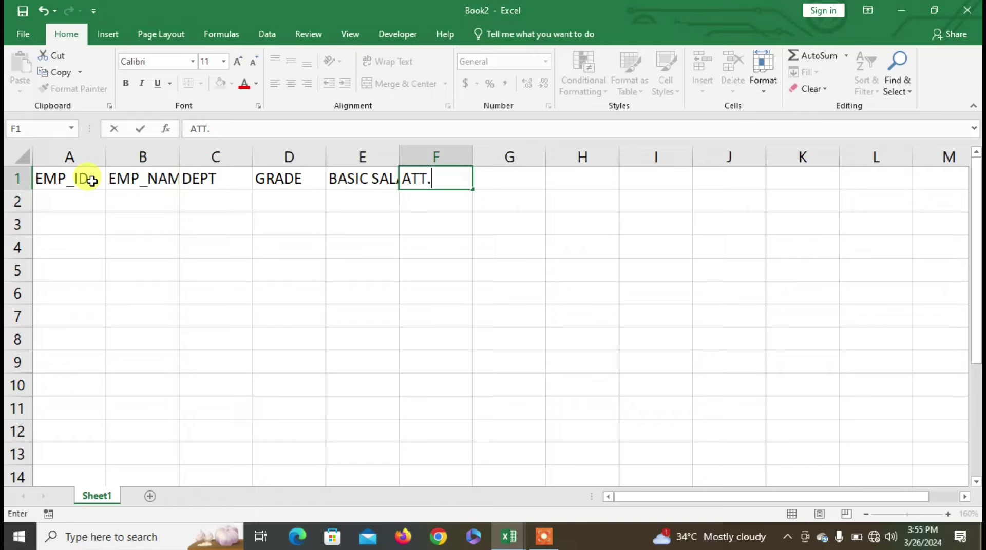
pyautogui.press('Tab')
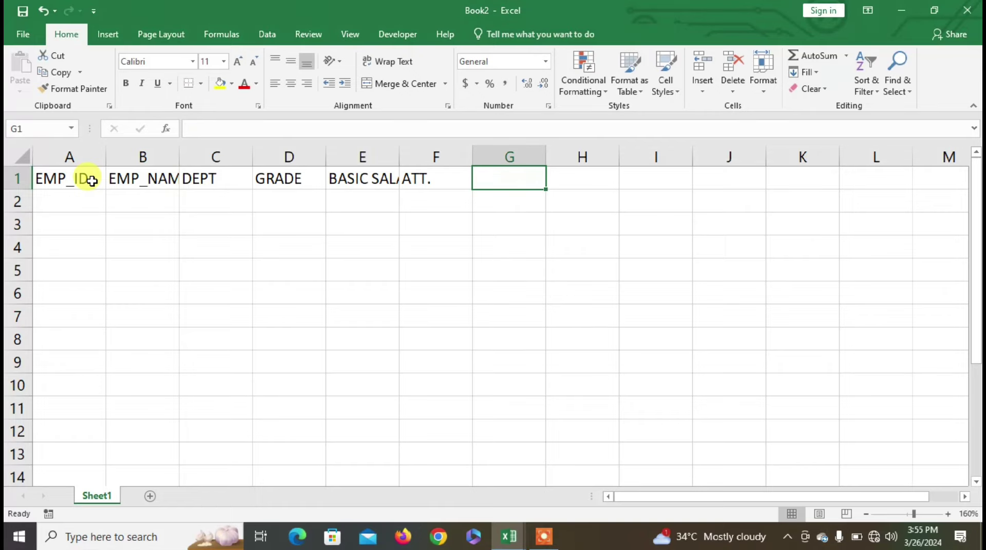
pyautogui.write('SALAR')
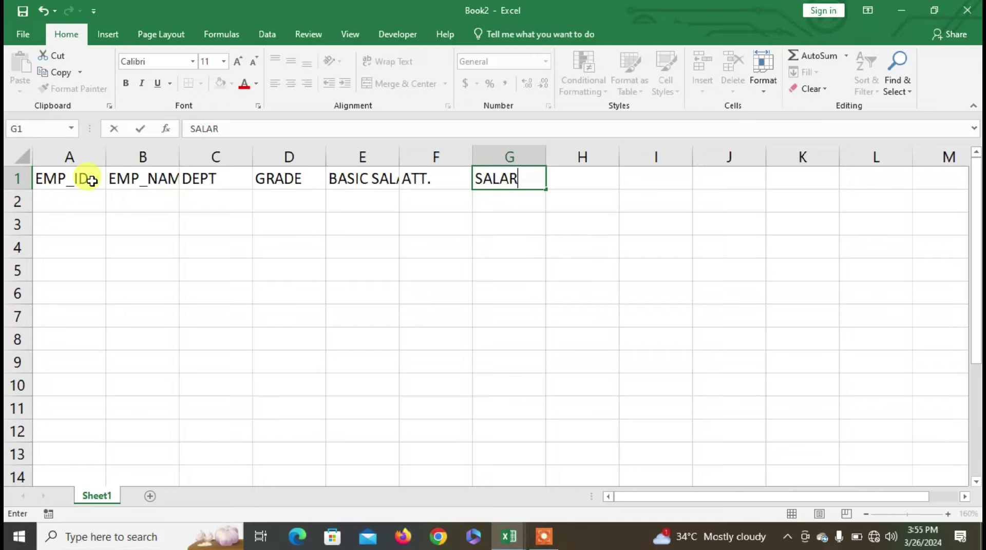
pyautogui.write('Y IN HAND')
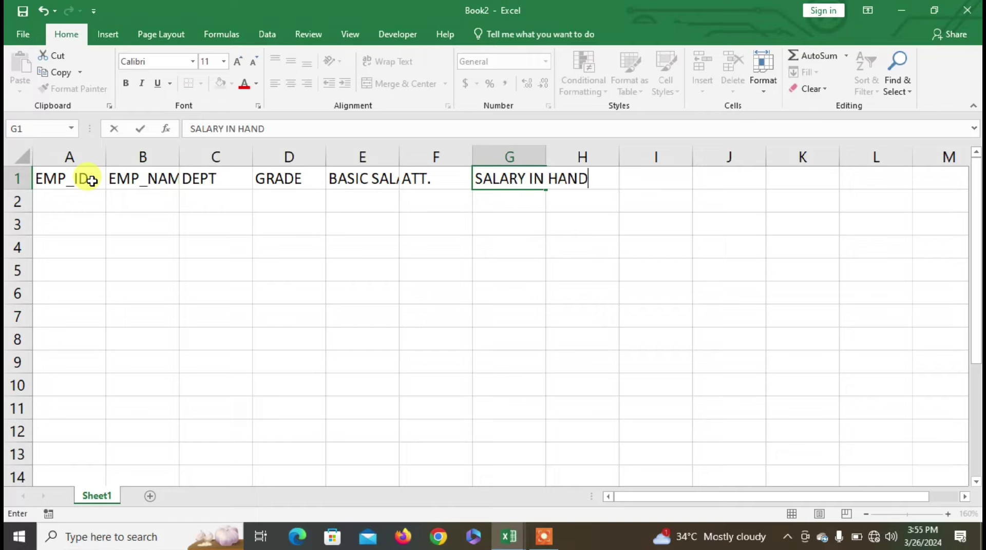
pyautogui.press('Tab')
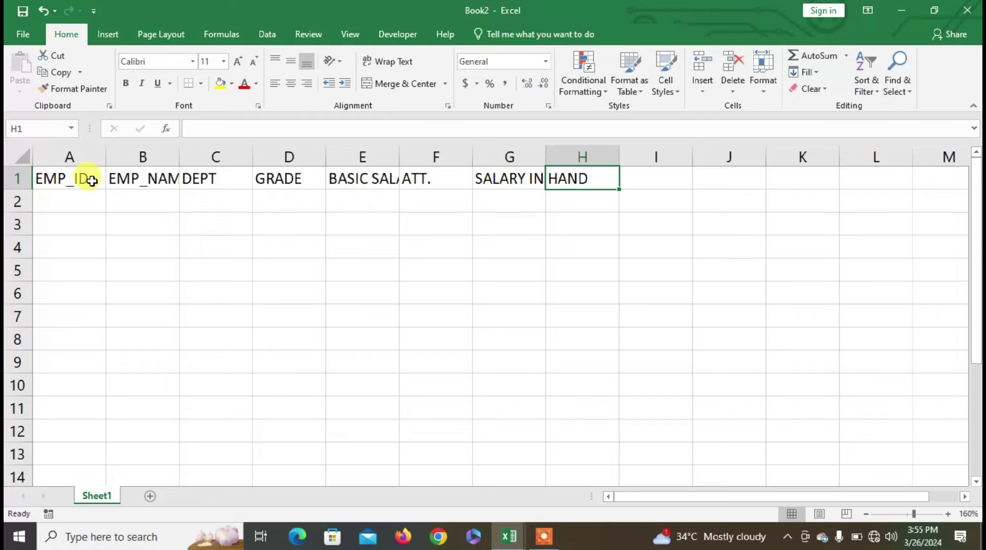
pyautogui.write('DA')
pyautogui.press('Tab')
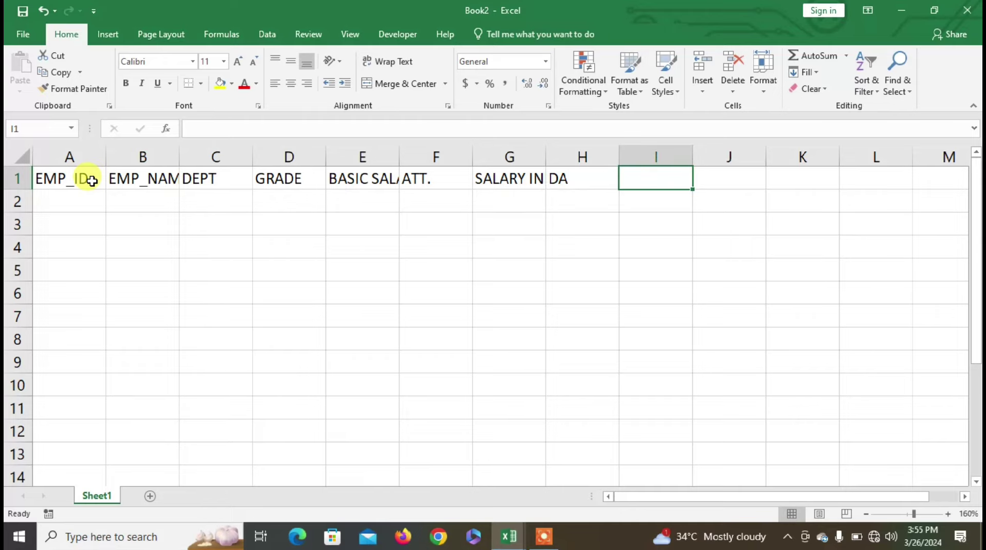
pyautogui.write('HRA')
pyautogui.press('Tab')
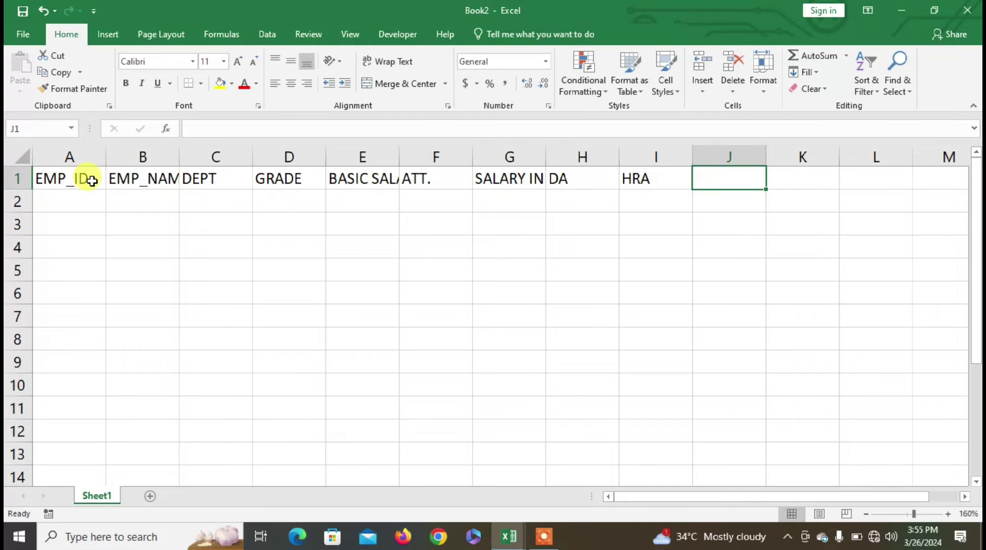
pyautogui.write('TOTAL')
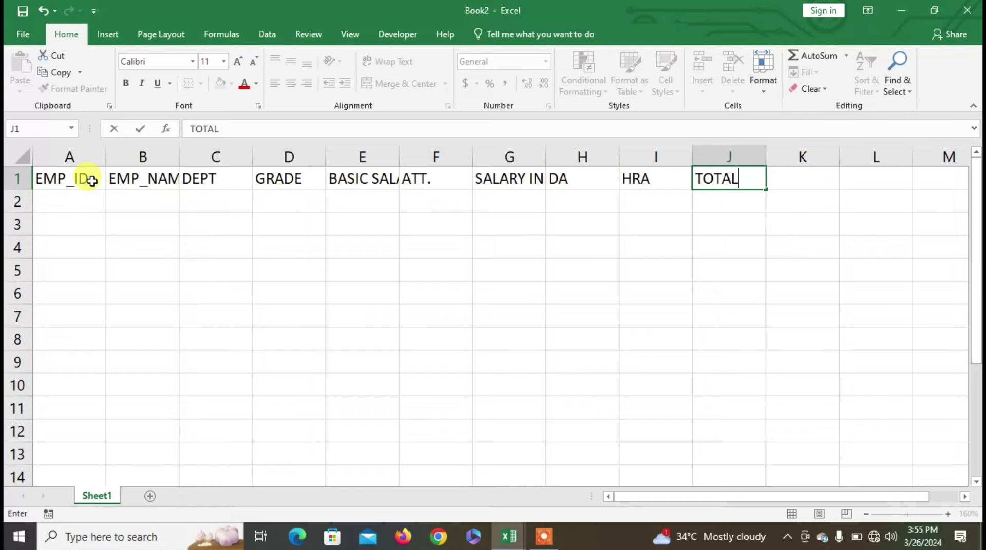
pyautogui.press('BackSpace')
pyautogui.press('BackSpace')
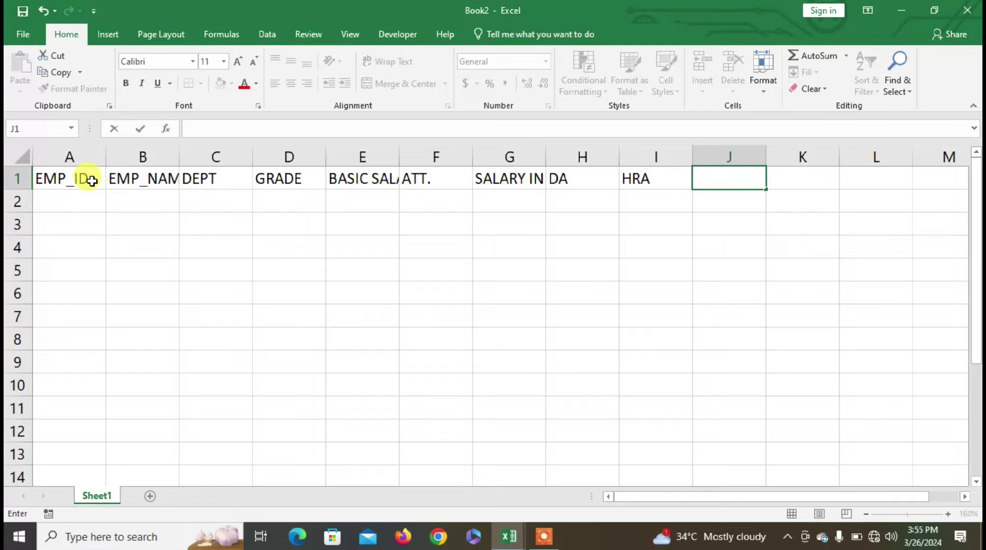
pyautogui.write('O.T.')
pyautogui.write(' HOURS')
pyautogui.press('Tab')
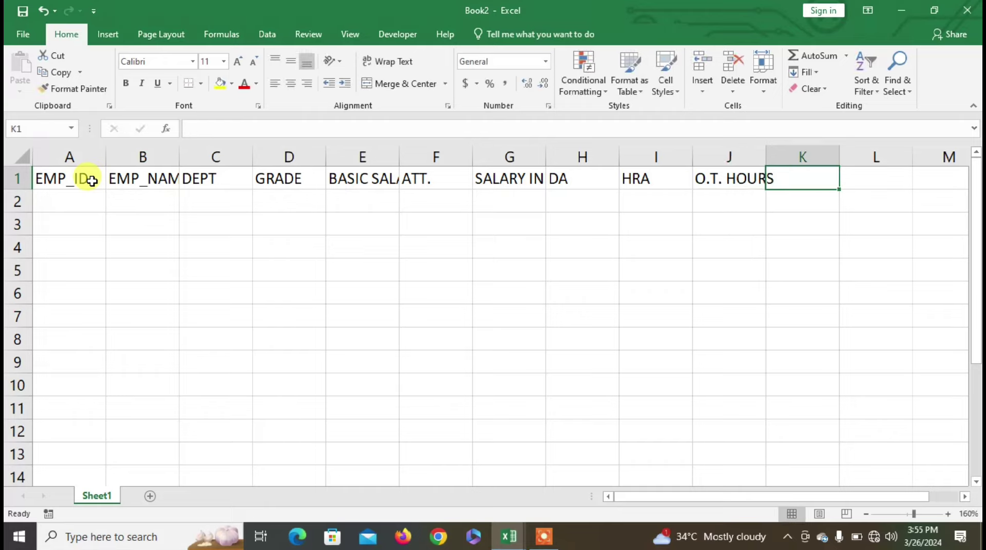
# Add headings O.T. SALARY, GROSS SALARY, TAX, PF, ESI and NET SALARY.
pyautogui.write('O')
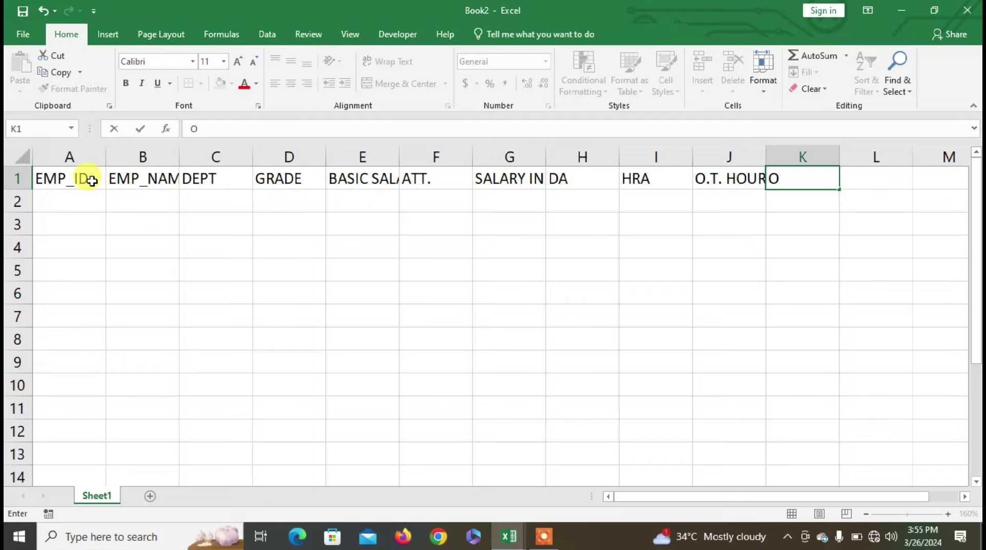
pyautogui.write('.T')
pyautogui.write('.')
pyautogui.write(' SALARY')
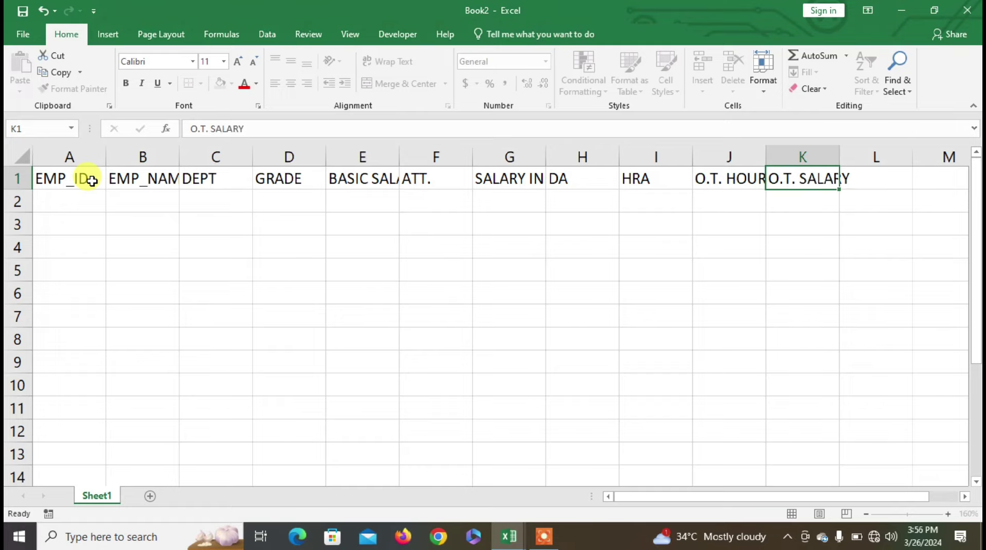
pyautogui.press('Tab')
pyautogui.write('GROSS ')
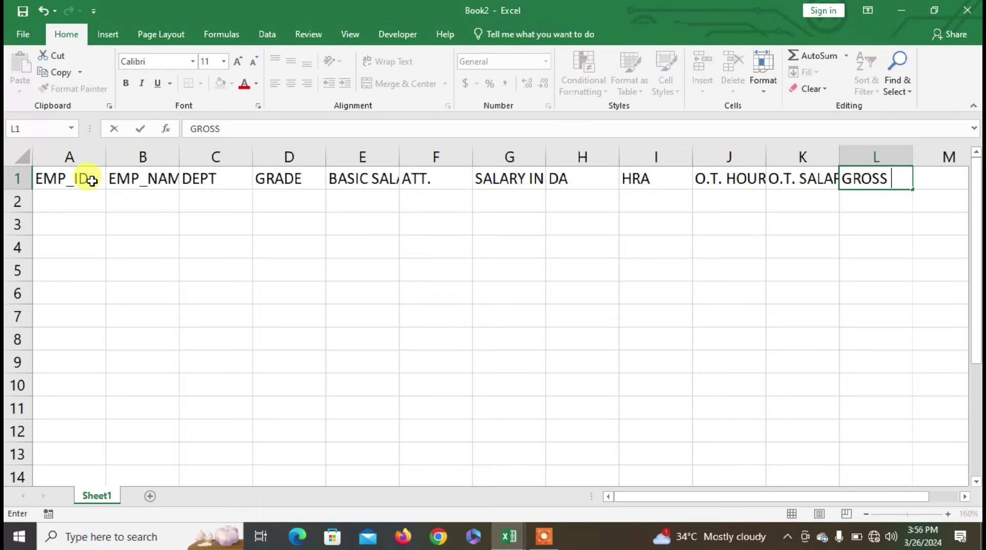
pyautogui.write('SALARY')
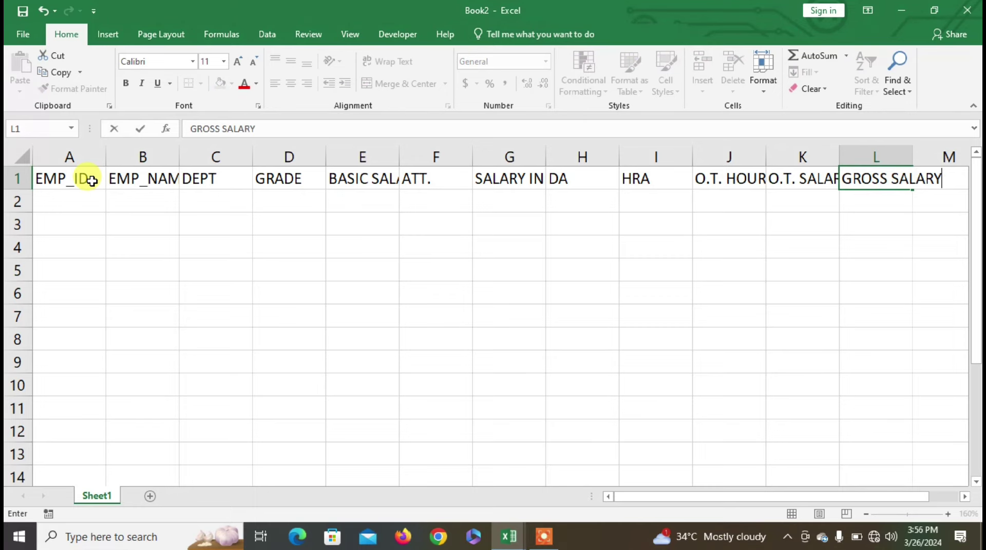
pyautogui.press('Tab')
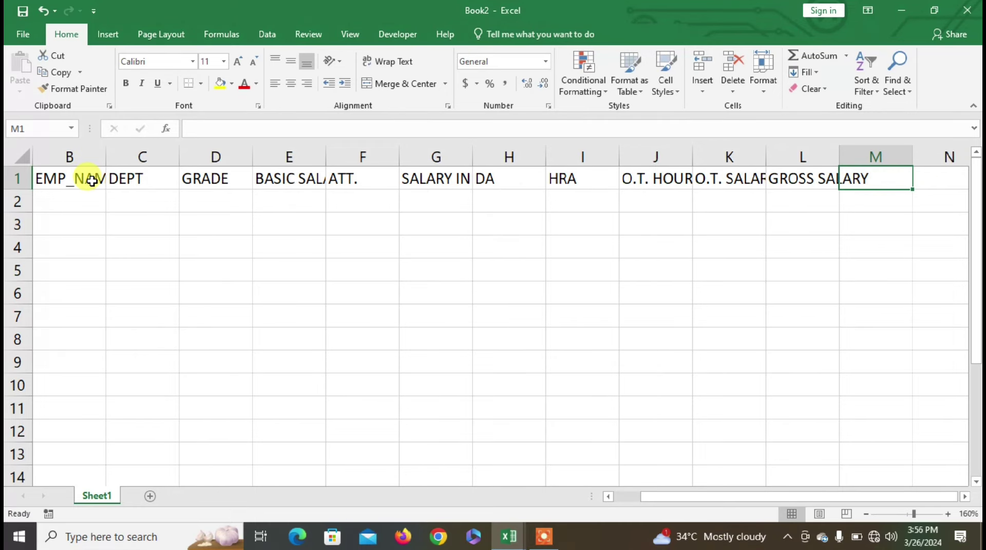
pyautogui.write('TAX')
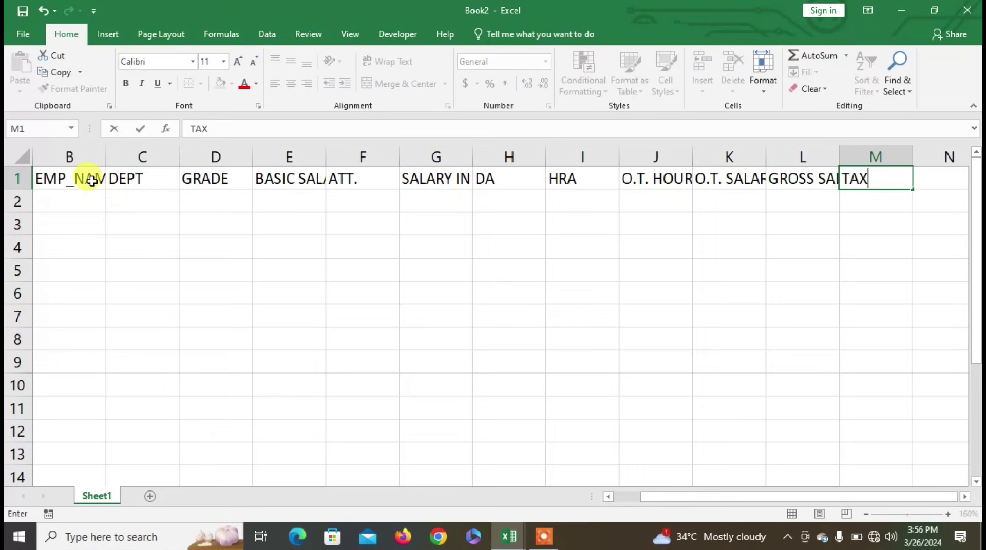
pyautogui.press('Tab')
pyautogui.write('PF')
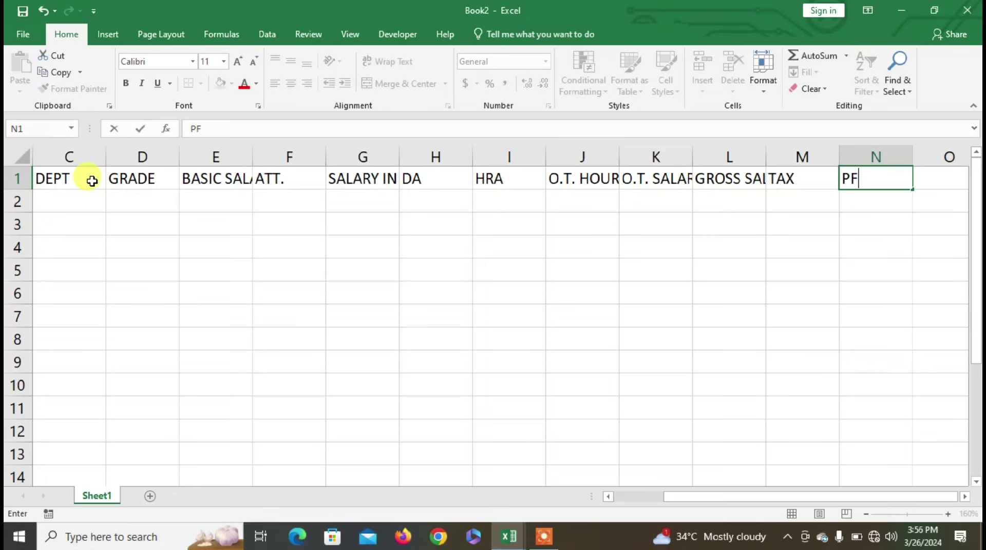
pyautogui.press('Tab')
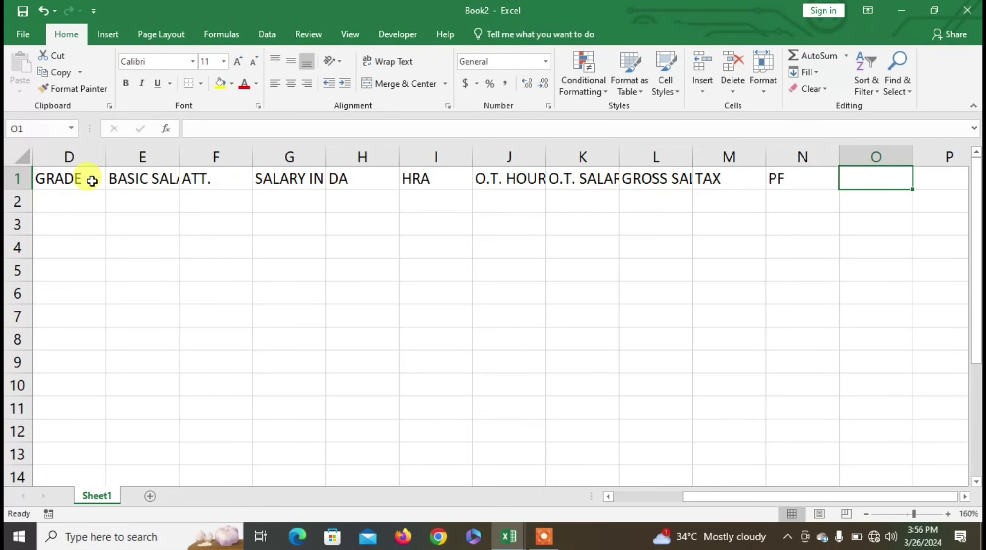
pyautogui.write('ESI')
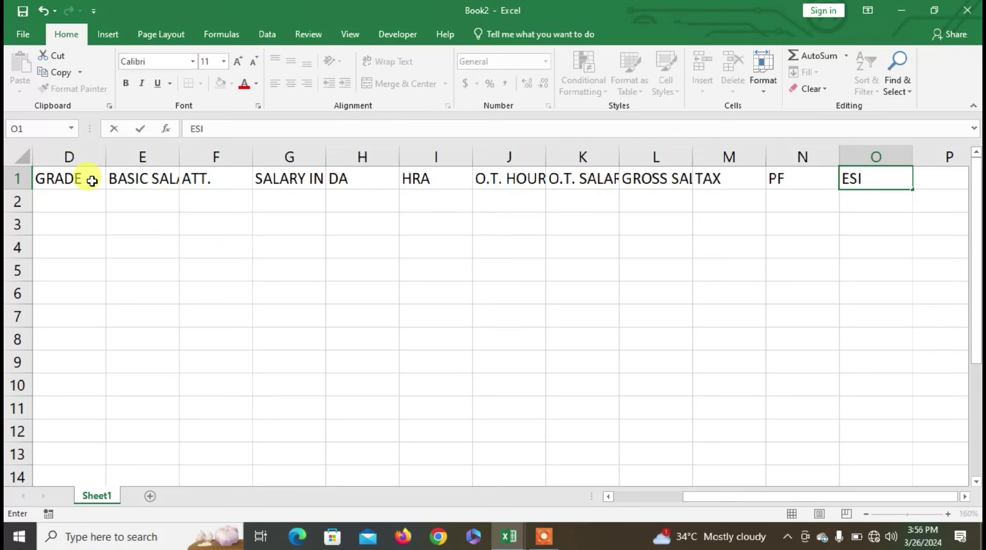
pyautogui.press('Tab')
pyautogui.write('N')
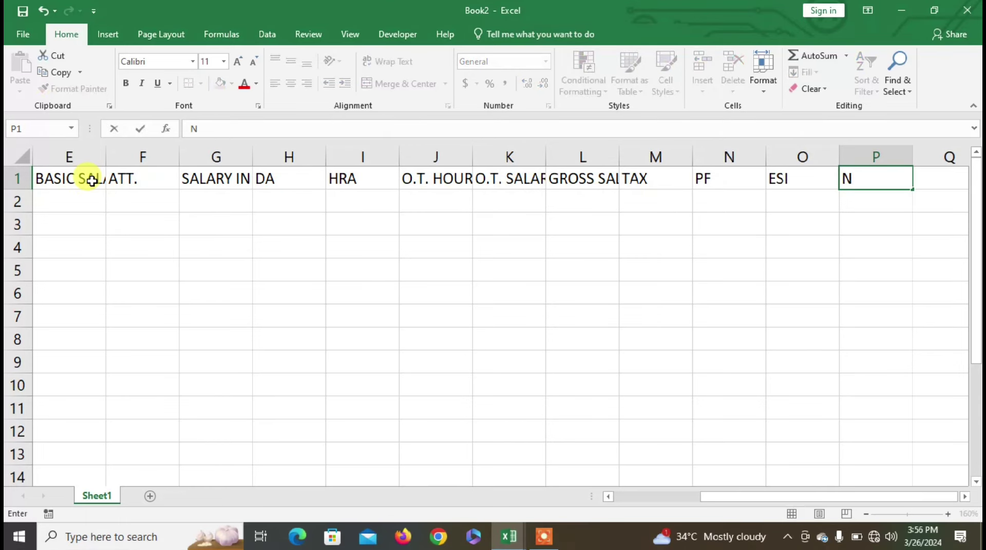
pyautogui.write('ET ')
pyautogui.write('SALAR')
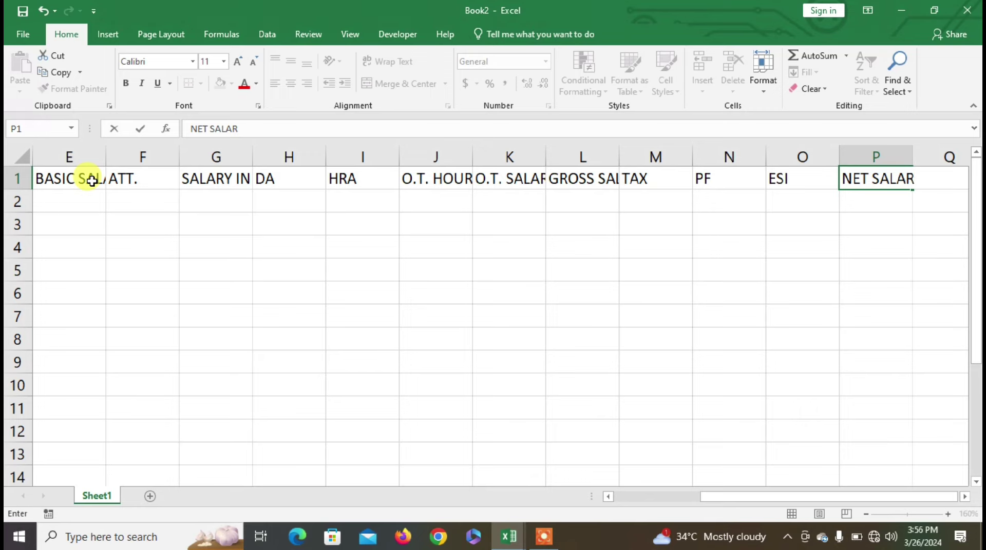
pyautogui.write('Y')
# Commit NET SALARY in P1 and AutoFit column widths for the header row.
pyautogui.click(308, 241)
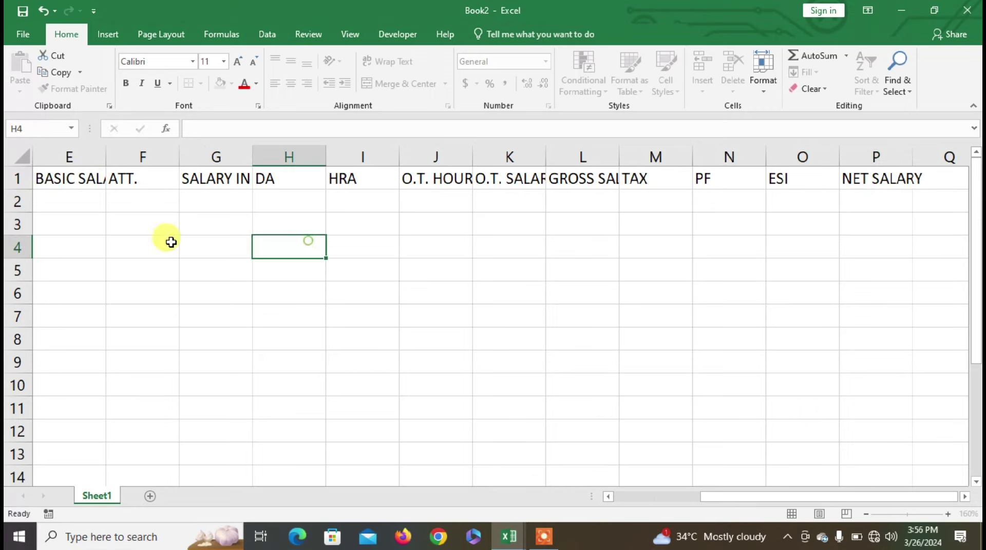
pyautogui.click(17, 179)
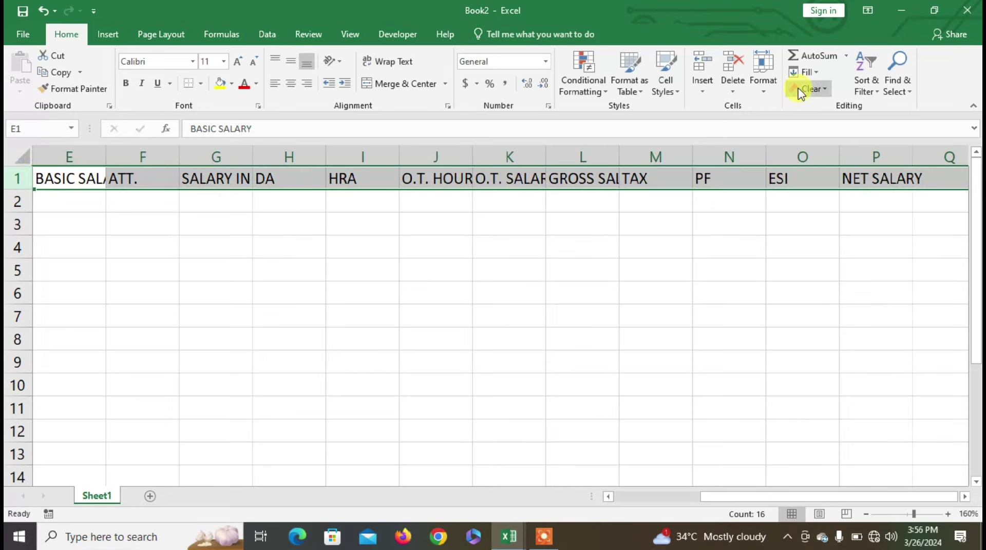
pyautogui.click(760, 88)
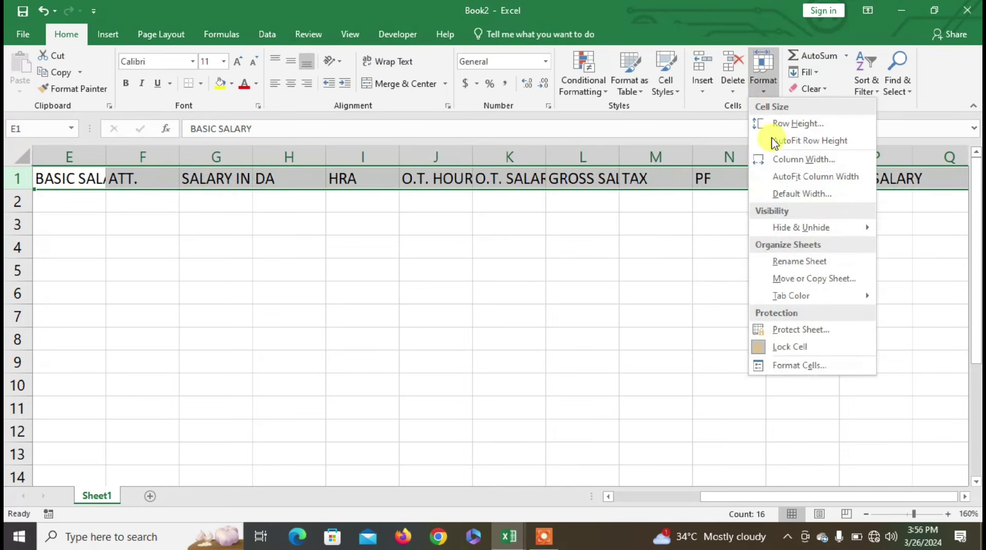
pyautogui.click(789, 176)
# Check the widened BASIC SALARY column and return to cell A2.
pyautogui.click(469, 243)
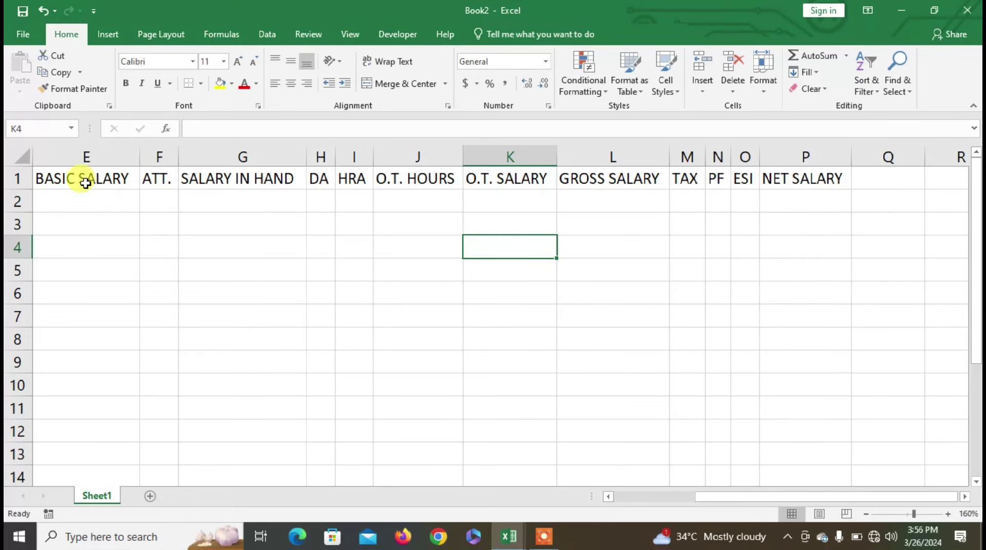
pyautogui.click(114, 209)
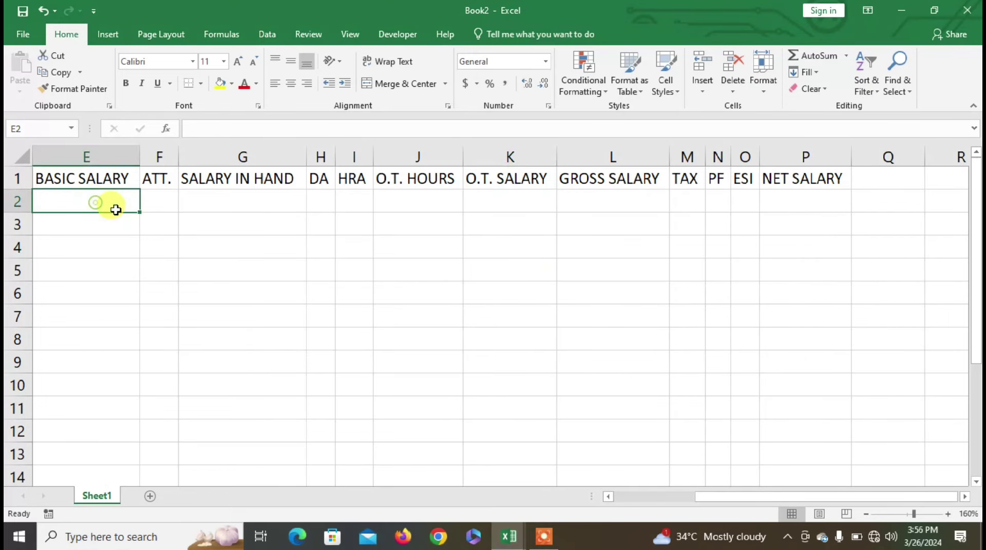
pyautogui.click(105, 177)
pyautogui.click(108, 206)
pyautogui.click(627, 505)
pyautogui.click(60, 198)
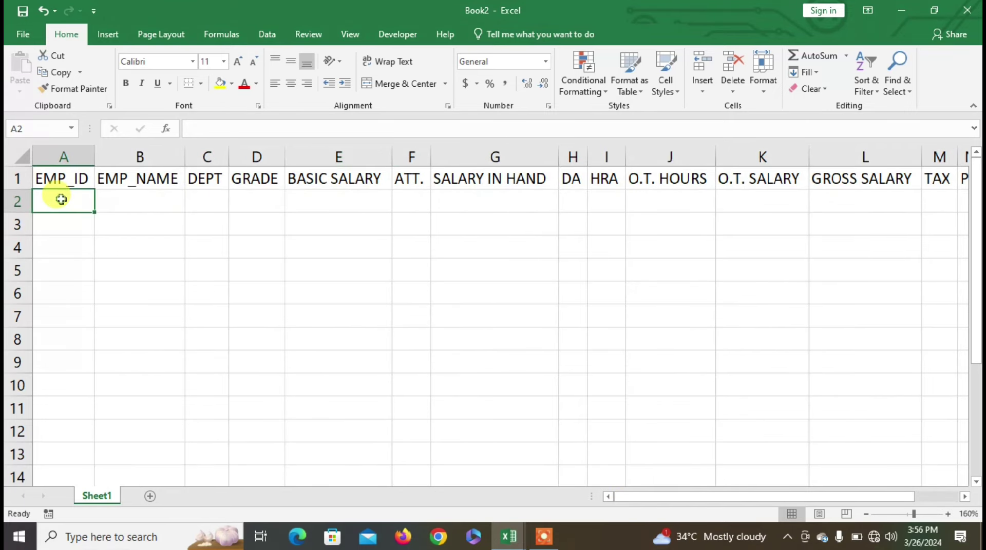
pyautogui.scroll(-1, 60, 199)
pyautogui.keyDown('ctrl'); pyautogui.scroll(-1, 60, 199); pyautogui.keyUp('ctrl')
pyautogui.scroll(1, 61, 200)
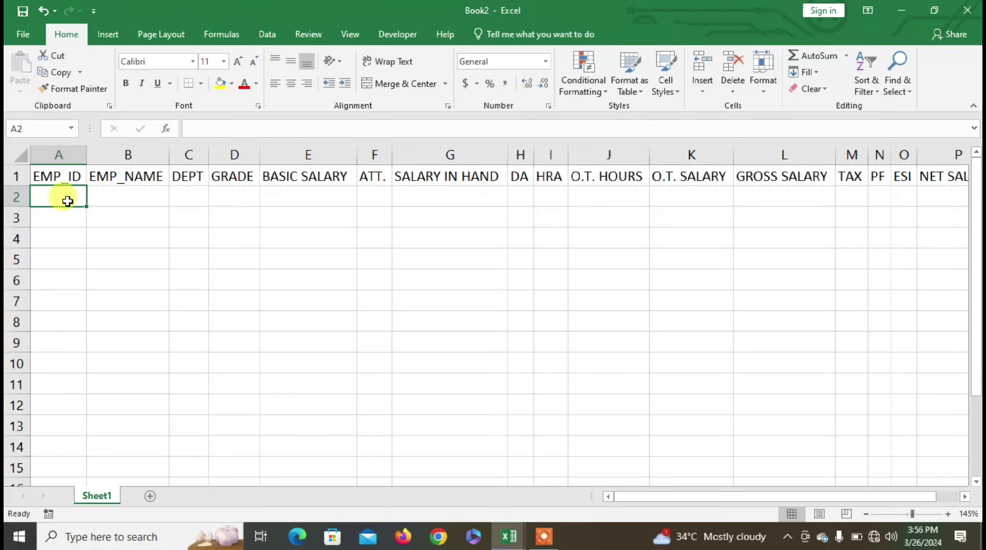
# Enter UN001 and UN002 in A2:A3 and fill the ID series down to UN010 in A11.
pyautogui.write('UN001')
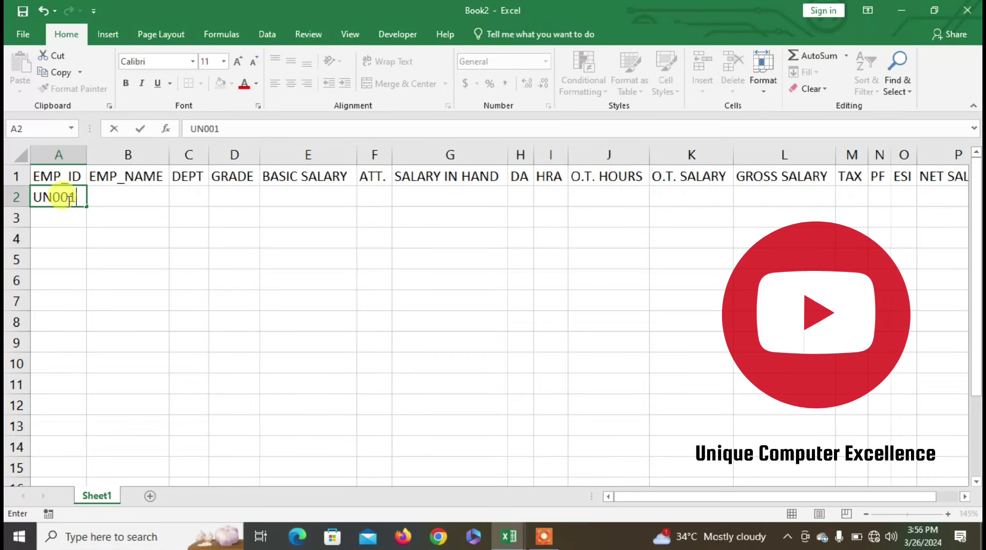
pyautogui.press('Return')
pyautogui.click(60, 196)
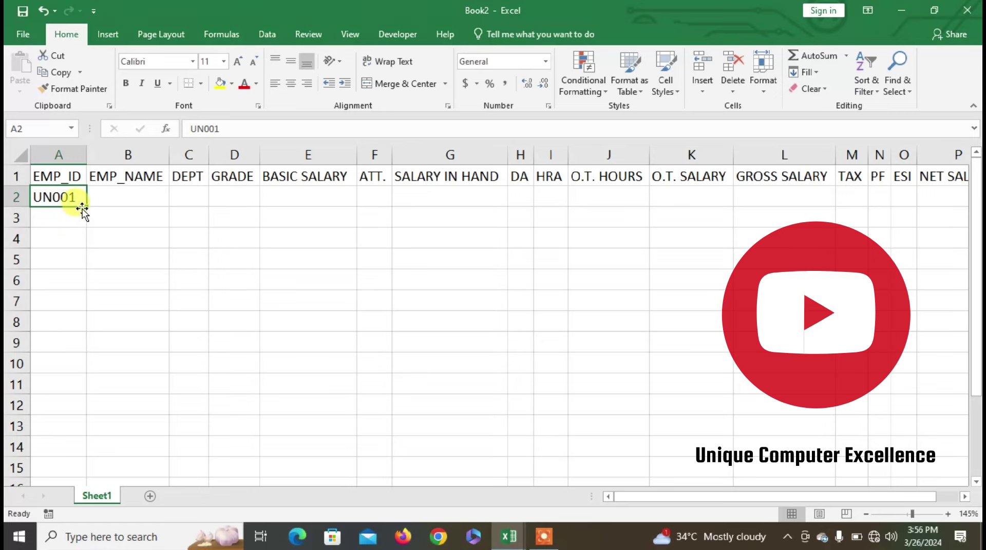
pyautogui.click(75, 215)
pyautogui.write('UN')
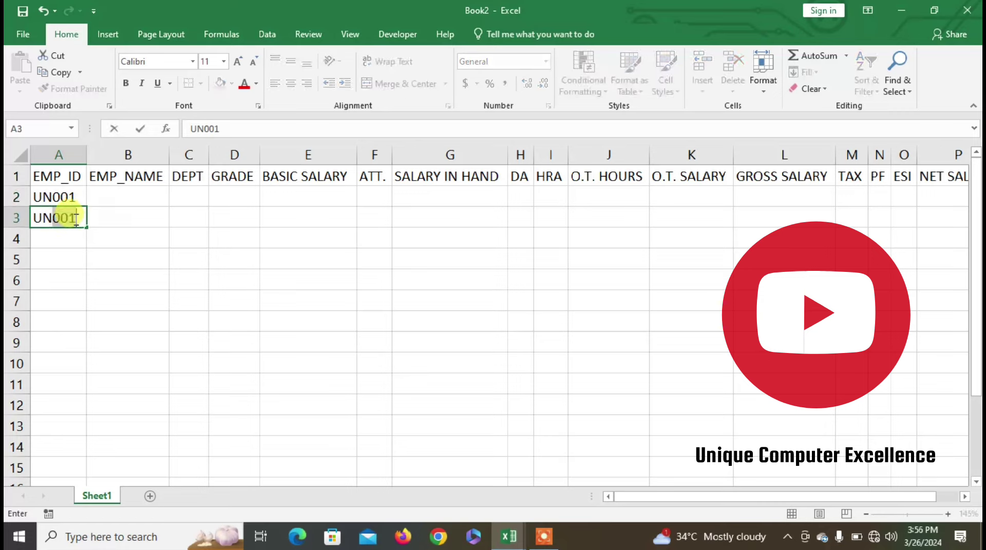
pyautogui.write('002')
pyautogui.press('Return')
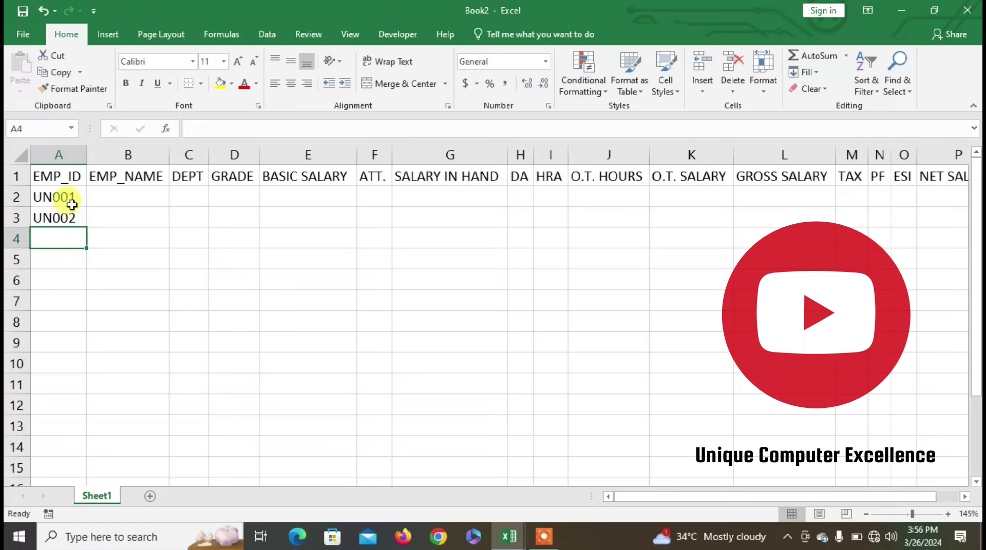
pyautogui.click(72, 202)
pyautogui.moveTo(72, 202)
pyautogui.mouseDown()
pyautogui.moveTo(87, 343)
pyautogui.moveTo(80, 372)
pyautogui.mouseUp()
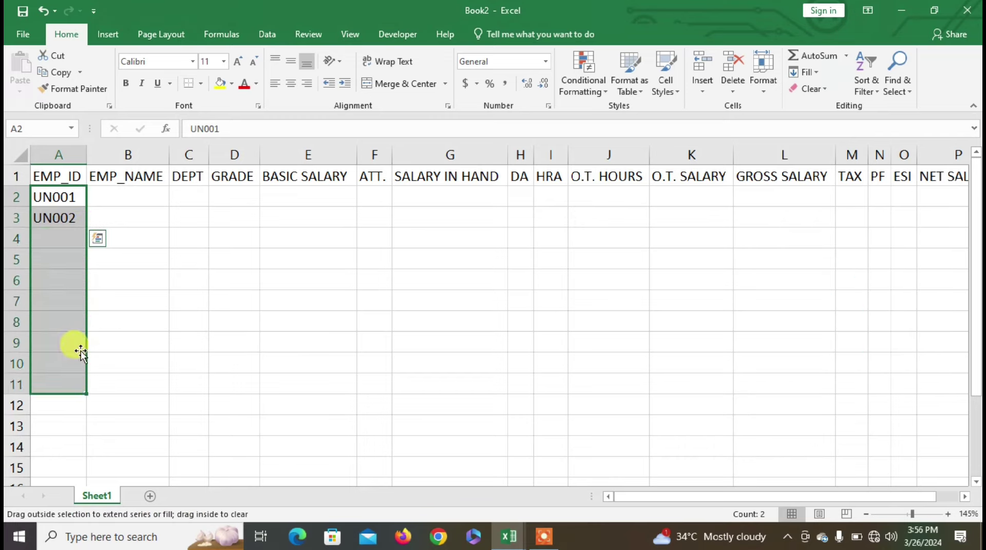
pyautogui.click(110, 195)
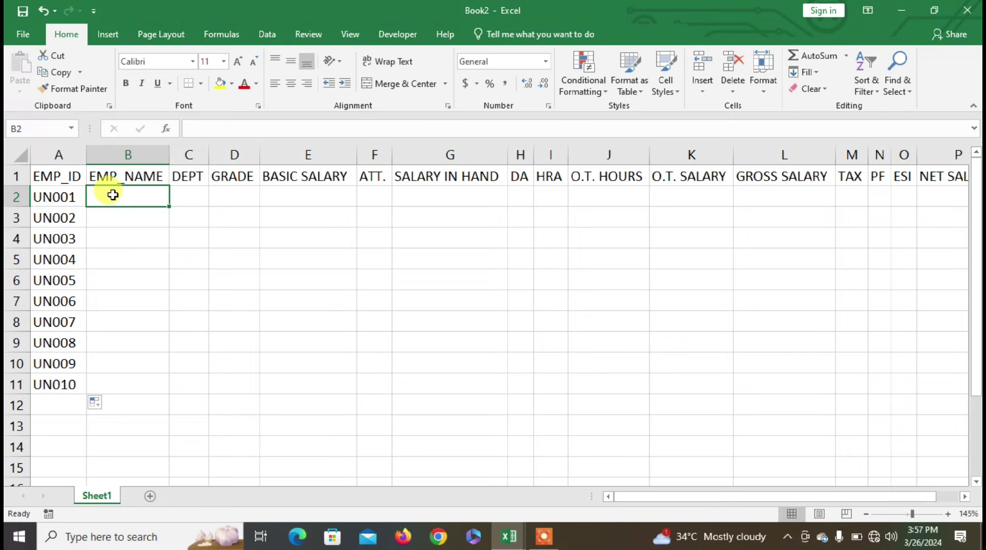
# Enter the first six employees' names in B2–B7, correcting the typo in B5.
pyautogui.write('NAWAB')
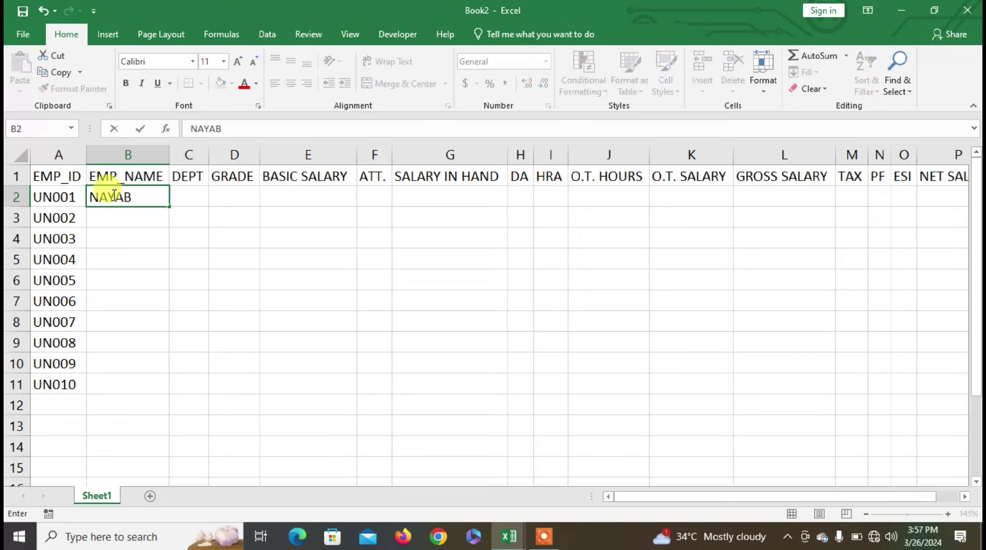
pyautogui.press('Return')
pyautogui.write('AMAN')
pyautogui.press('Return')
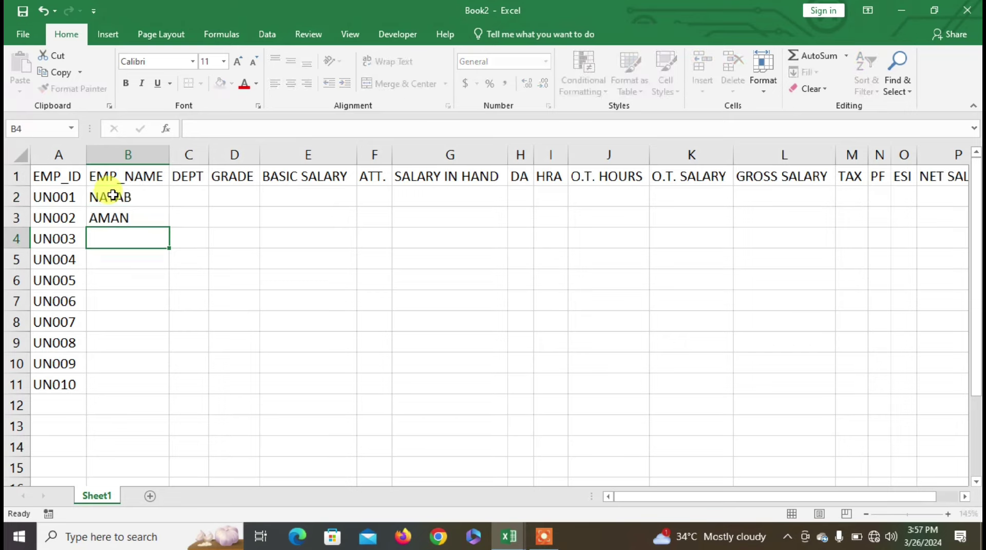
pyautogui.write('REHAN')
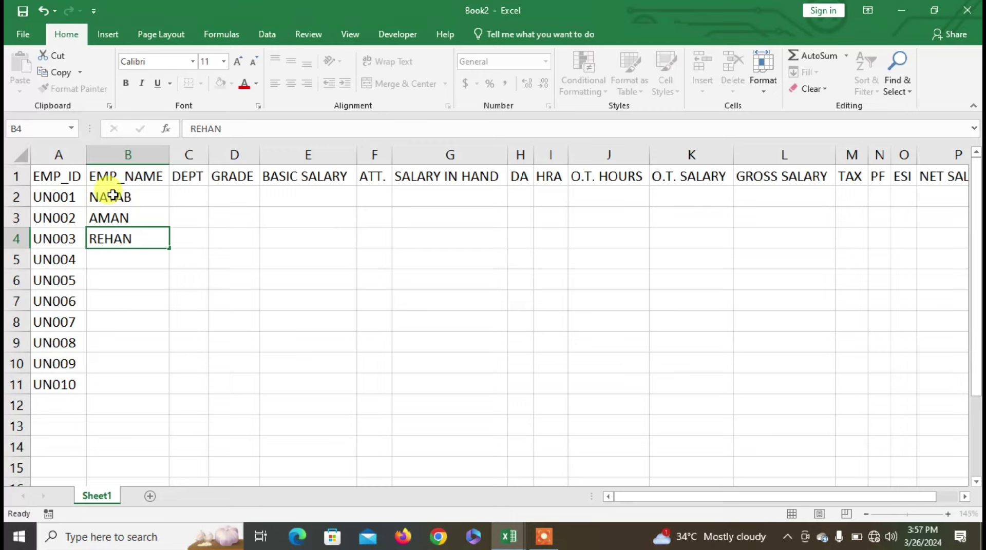
pyautogui.press('Return')
pyautogui.write('ARHAN')
pyautogui.press('BackSpace')
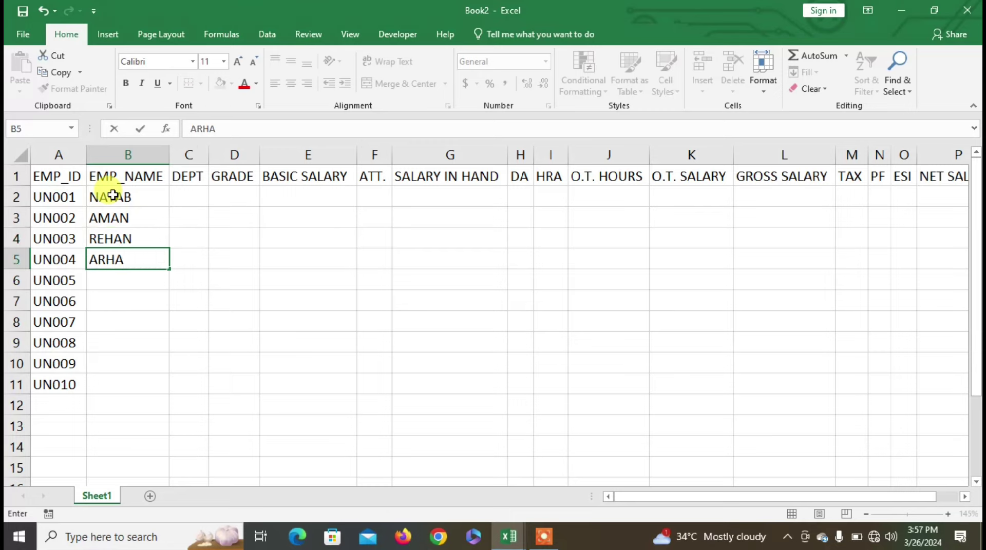
pyautogui.write('M')
pyautogui.press('Return')
pyautogui.write('SANIA')
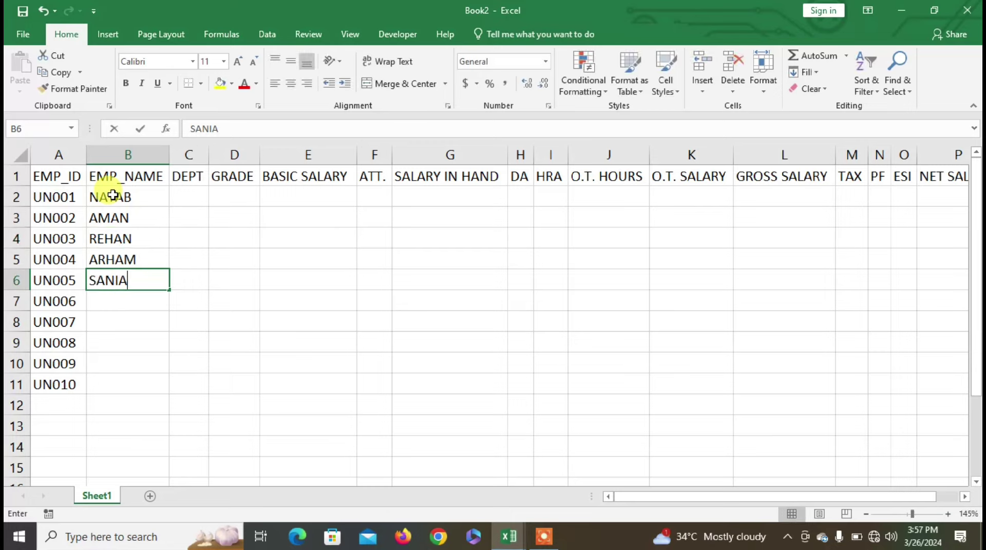
pyautogui.press('Return')
pyautogui.write('SUNIL')
pyautogui.press('Return')
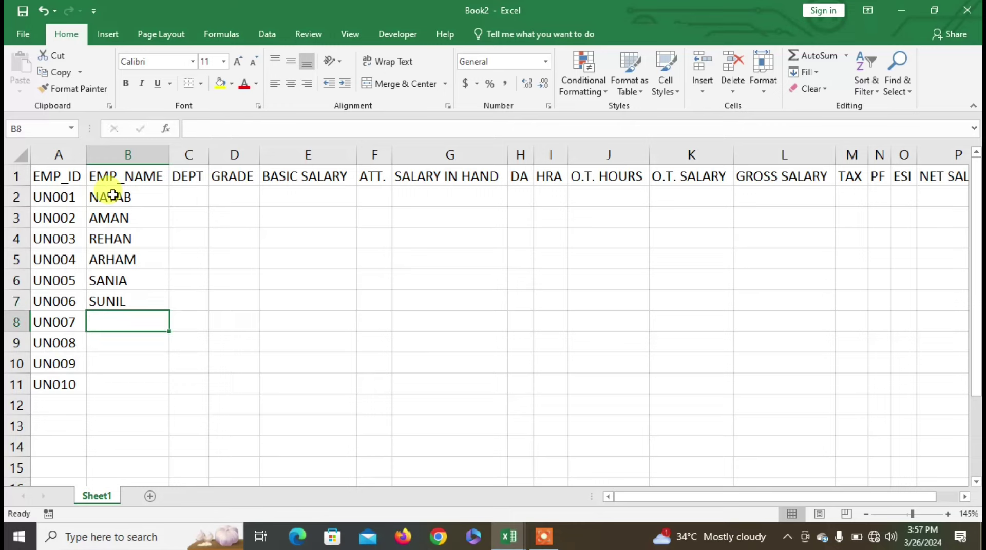
# Enter the remaining four employees' names in B8–B11, fixing the misspelling in B8.
pyautogui.write('KAMRA')
pyautogui.press('Return')
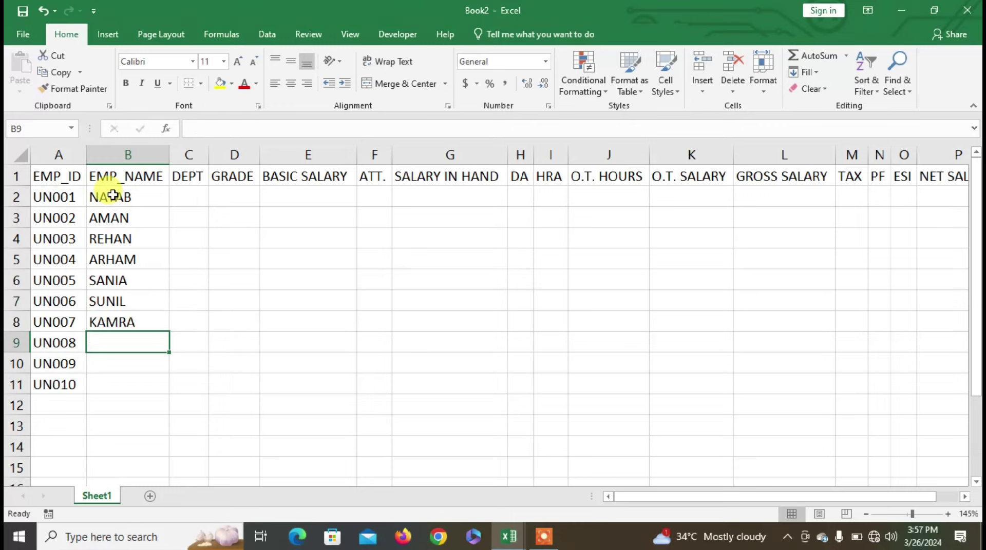
pyautogui.press('Up')
pyautogui.write('KAMRA')
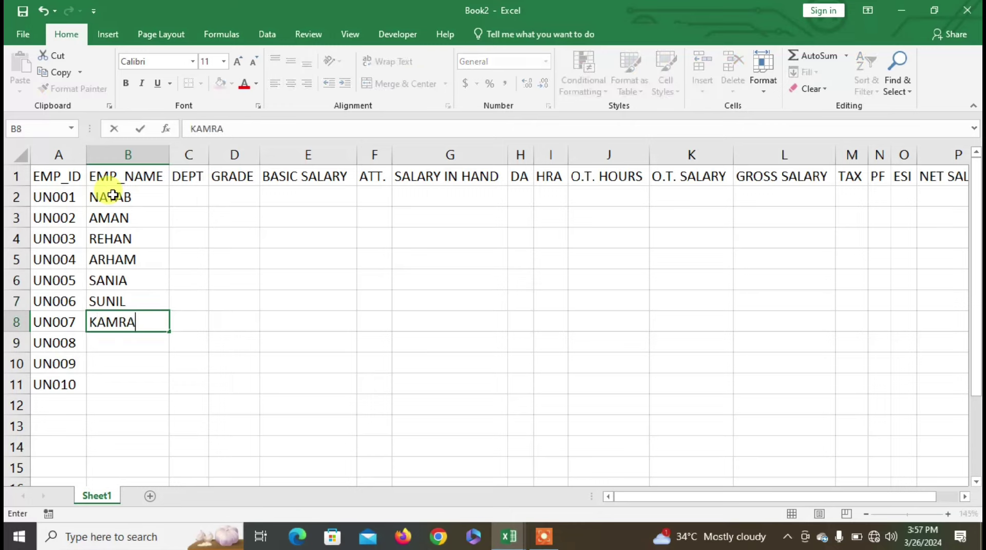
pyautogui.write('N')
pyautogui.press('Return')
pyautogui.write('ZAHI')
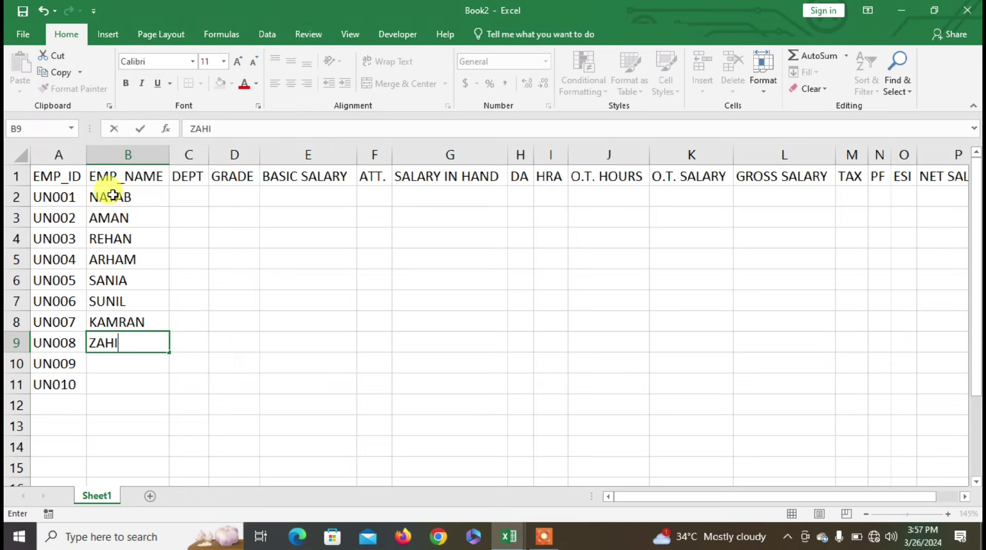
pyautogui.write('D')
pyautogui.press('Return')
pyautogui.write('NUBAID')
pyautogui.hotkey('ctrl', 'Return')
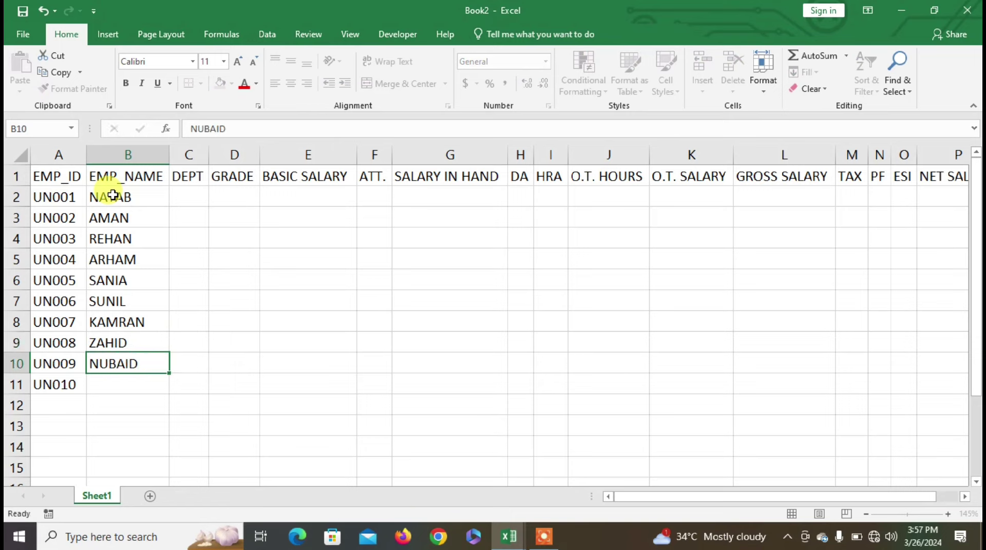
pyautogui.press('Down')
pyautogui.write('A')
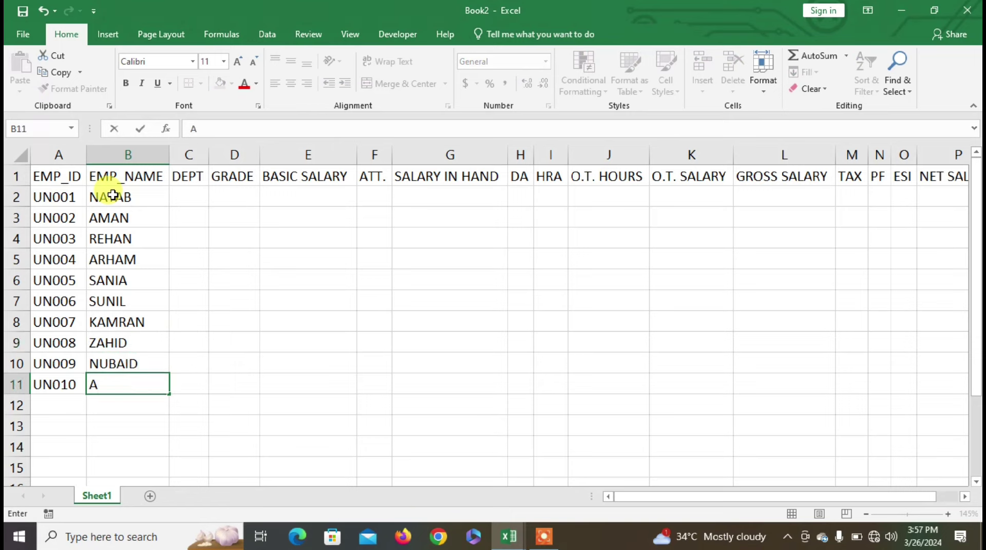
pyautogui.write('SIF')
pyautogui.press('Tab')
pyautogui.press('Up')
pyautogui.press('Up')
pyautogui.press('Up')
pyautogui.press('Up')
pyautogui.press('Up')
pyautogui.press('Up')
pyautogui.press('Up')
pyautogui.press('Up')
pyautogui.press('Up')
pyautogui.press('Up')
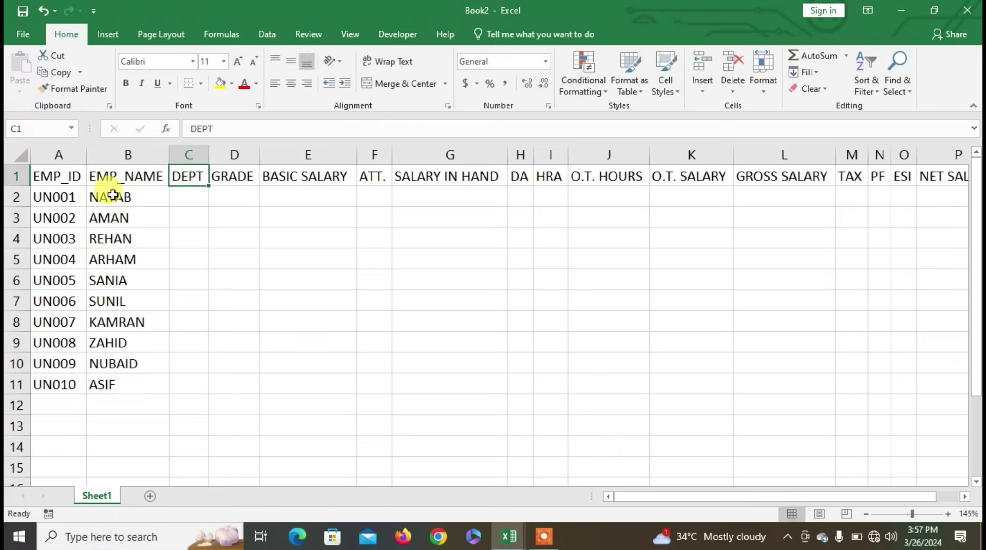
# Enter departments COMPUTER, ACCOUNTS, FINANCE, STORE and MARKETING in C2–C6.
pyautogui.press('Down')
pyautogui.write('COMPUTER')
pyautogui.press('Return')
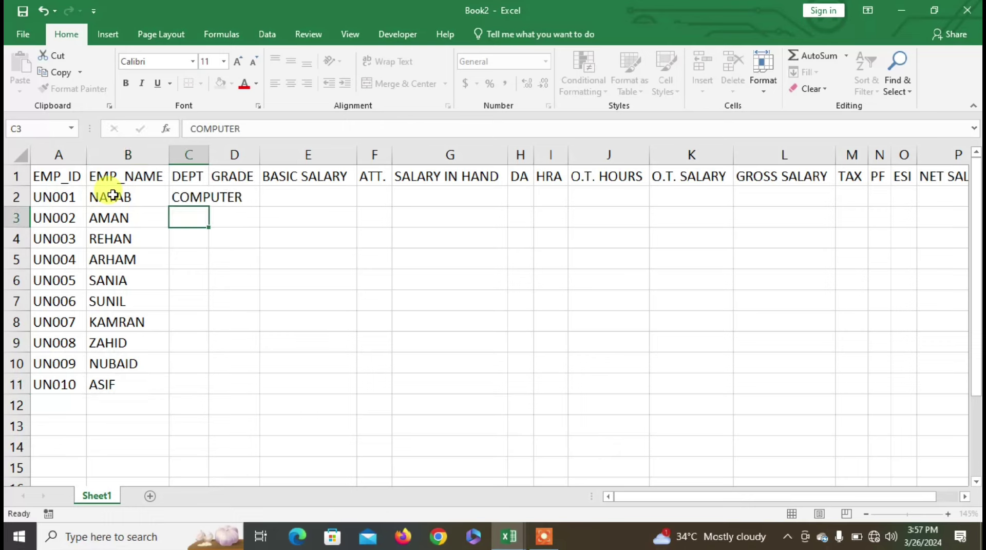
pyautogui.write('ACC')
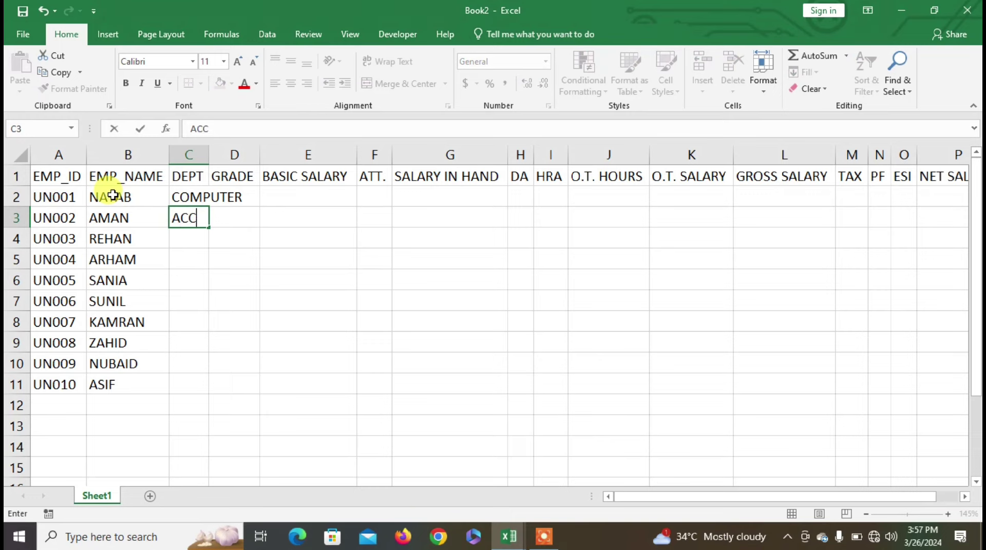
pyautogui.write('OUNTS')
pyautogui.press('Return')
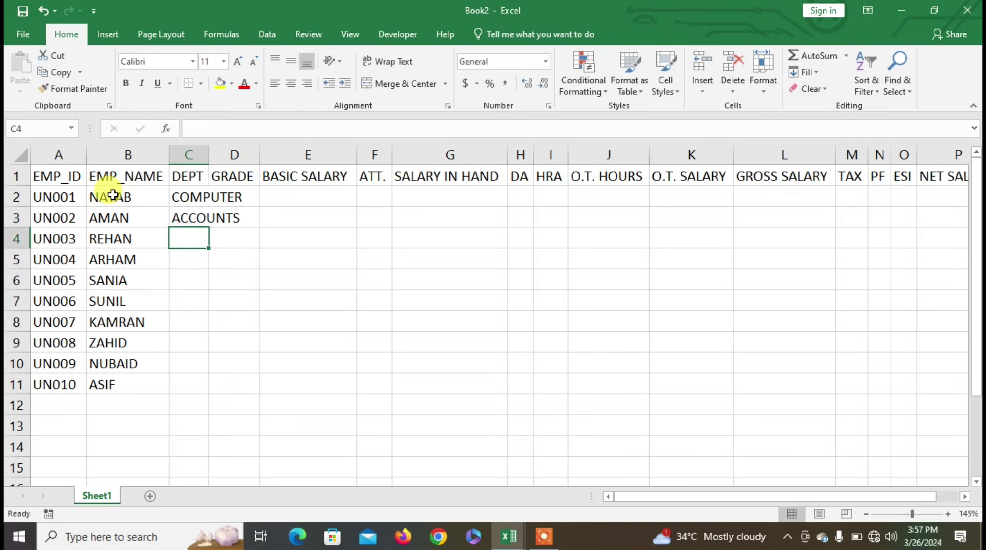
pyautogui.write('FINANCE')
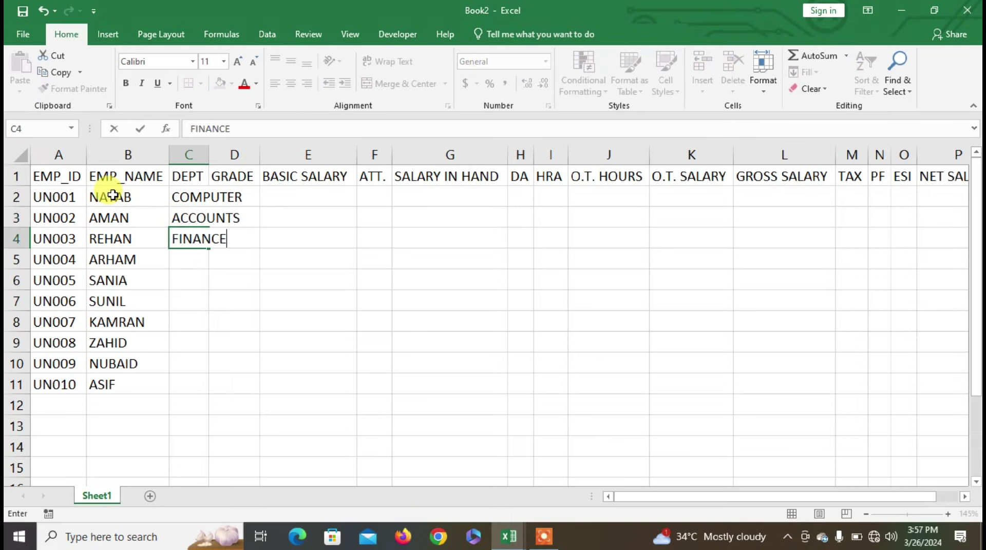
pyautogui.press('Return')
pyautogui.write('STORE')
pyautogui.press('Return')
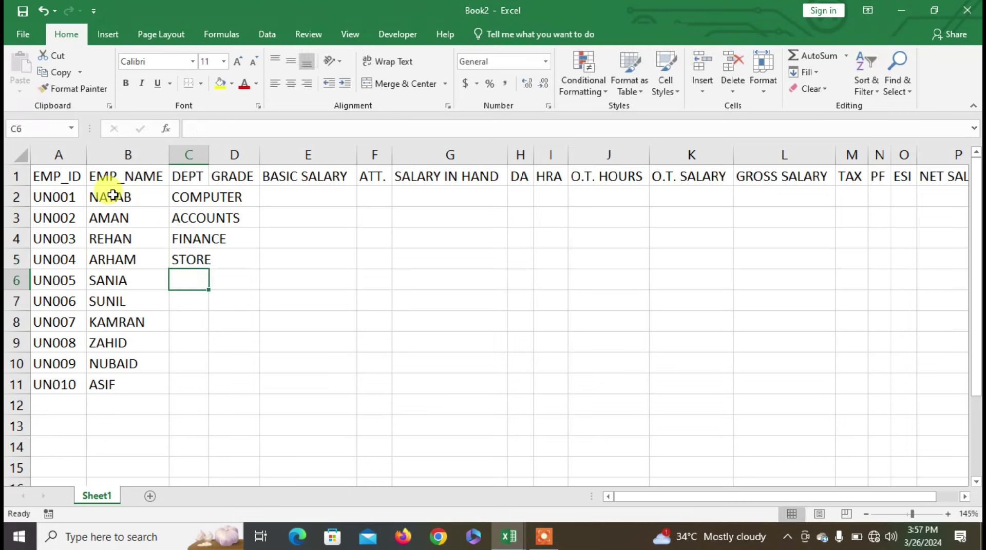
pyautogui.write('MARKET')
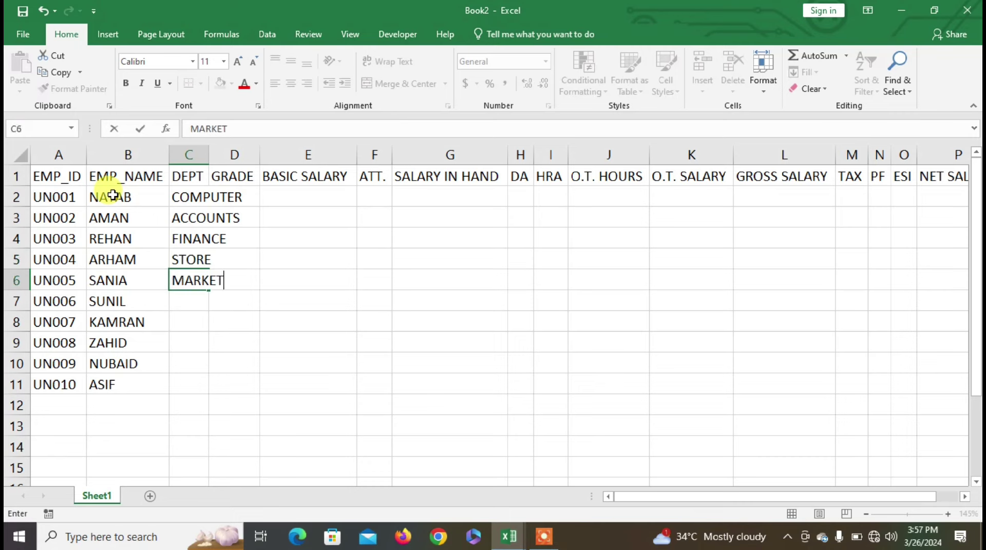
pyautogui.write('ING')
pyautogui.press('Return')
# AutoComplete COMPUTER, ACCOUNTS, FINANCE, STORE, COMPUTER into C7–C11 and autofit column C.
pyautogui.write('C')
pyautogui.press('Return')
pyautogui.write('A')
pyautogui.press('Return')
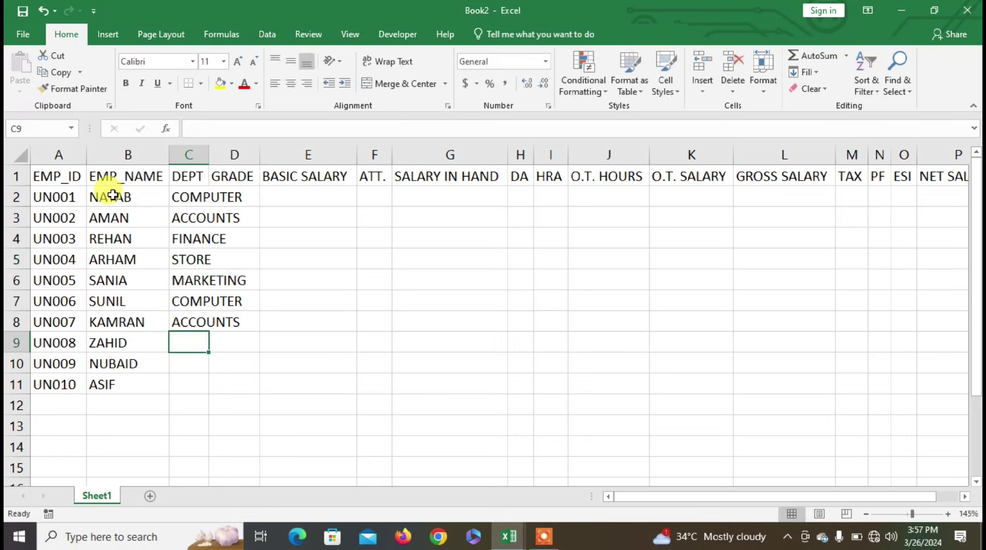
pyautogui.write('FINANCE')
pyautogui.press('Return')
pyautogui.write('S')
pyautogui.press('Return')
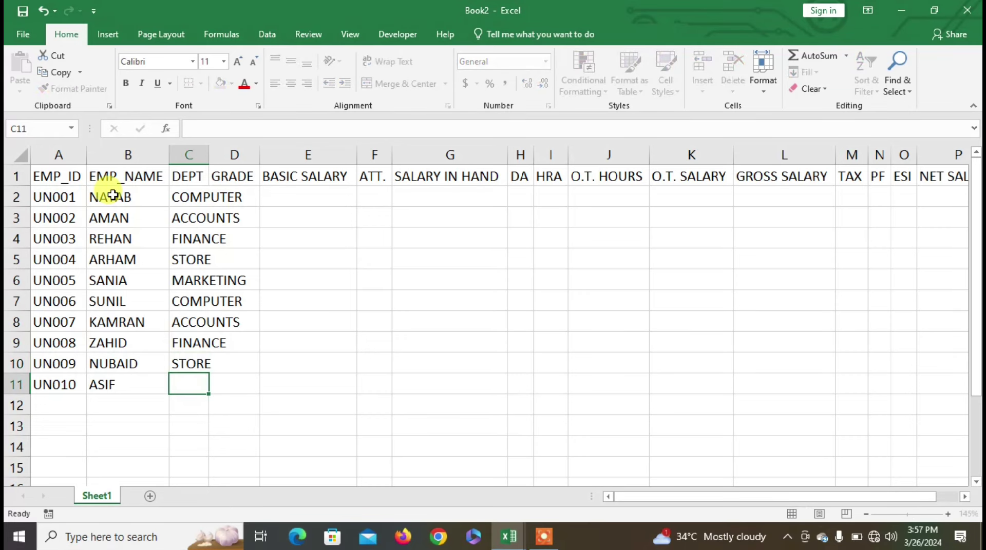
pyautogui.write('C')
pyautogui.press('Return')
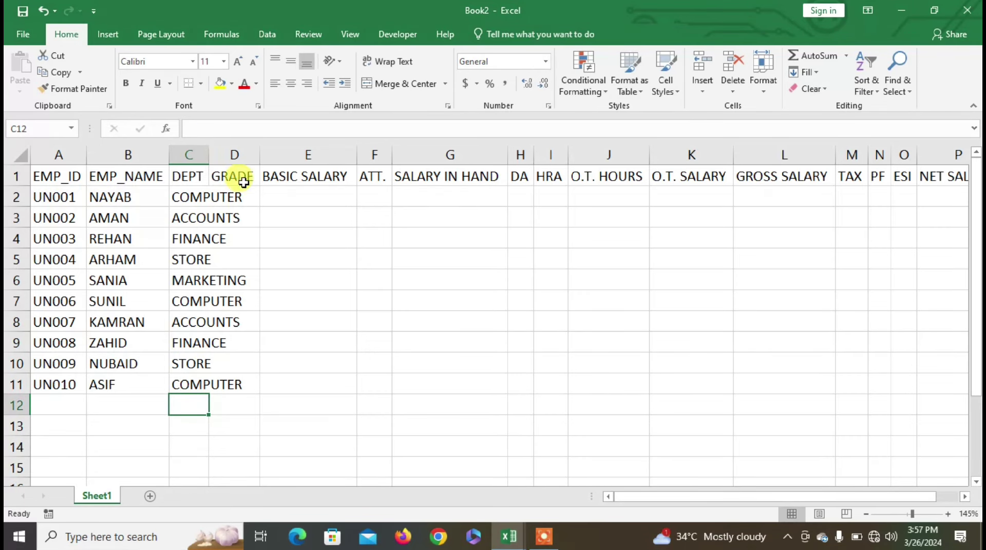
pyautogui.doubleClick(209, 156)
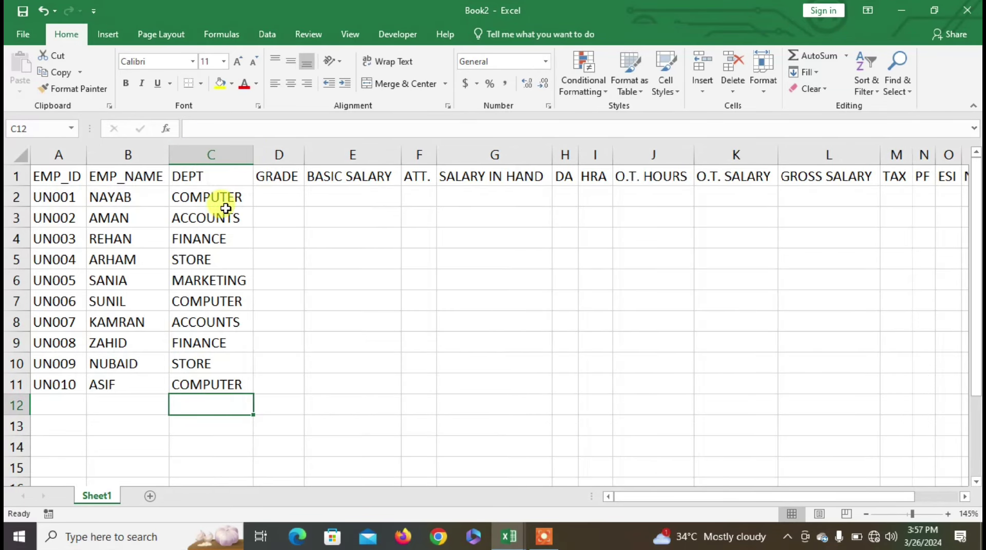
# In D2, type =IF(C2="COMPUTER","A",IF( to start the nested grade formula.
pyautogui.click(279, 194)
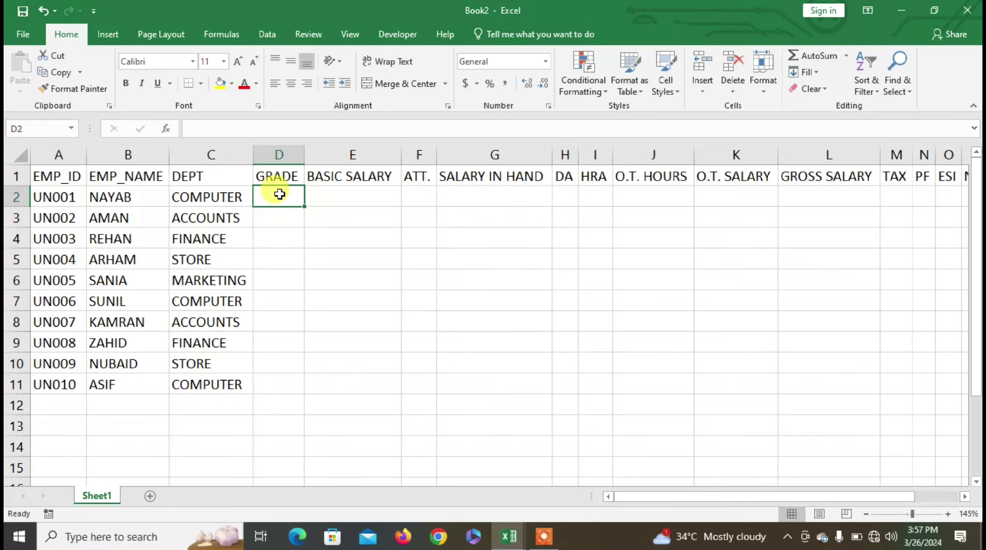
pyautogui.keyDown('ctrl'); pyautogui.scroll(-1, 279, 194); pyautogui.keyUp('ctrl')
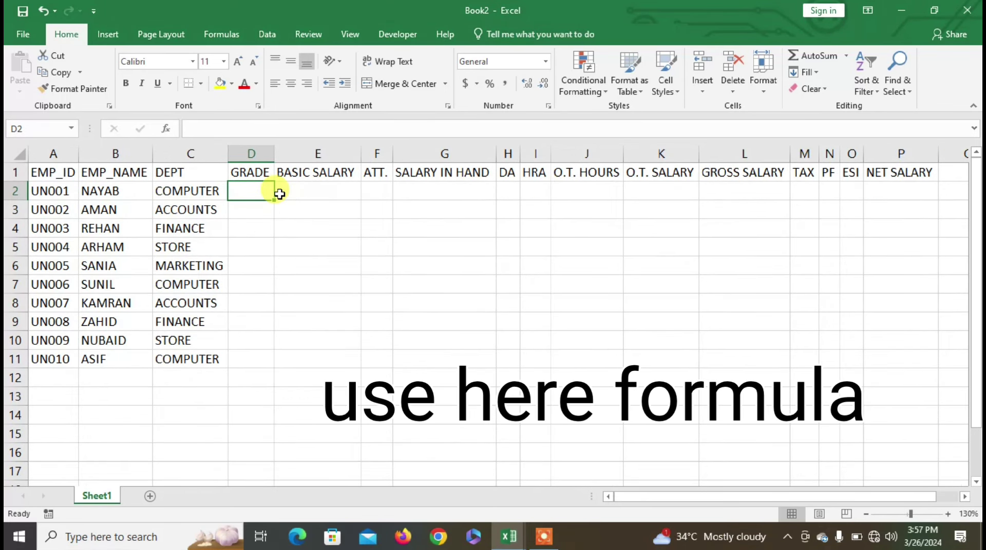
pyautogui.write('=I')
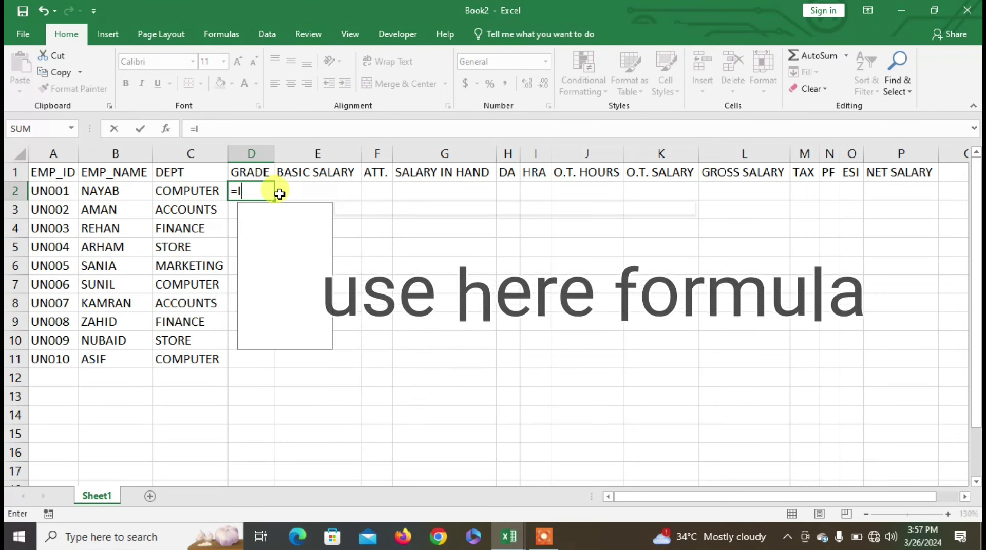
pyautogui.write('FF')
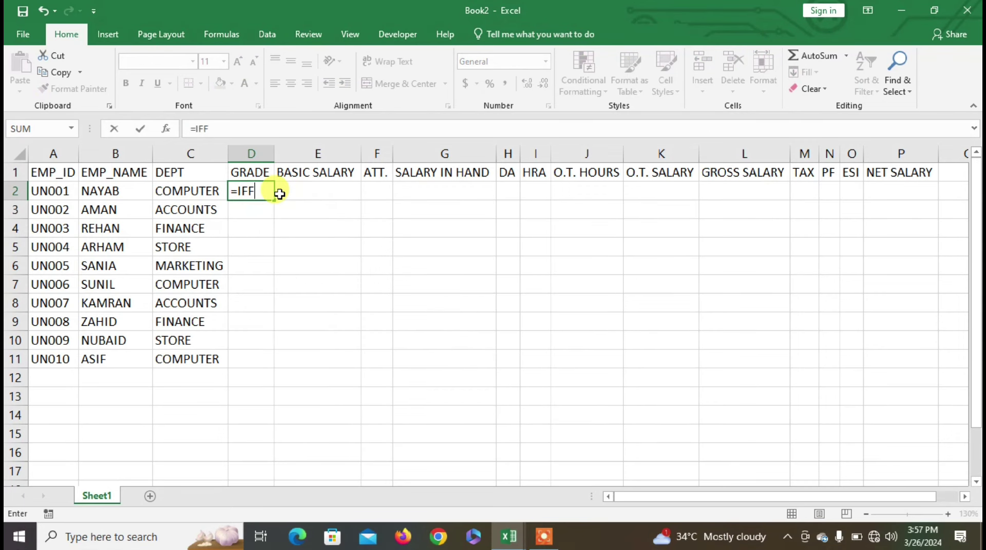
pyautogui.press('BackSpace')
pyautogui.write('(')
pyautogui.press('Left')
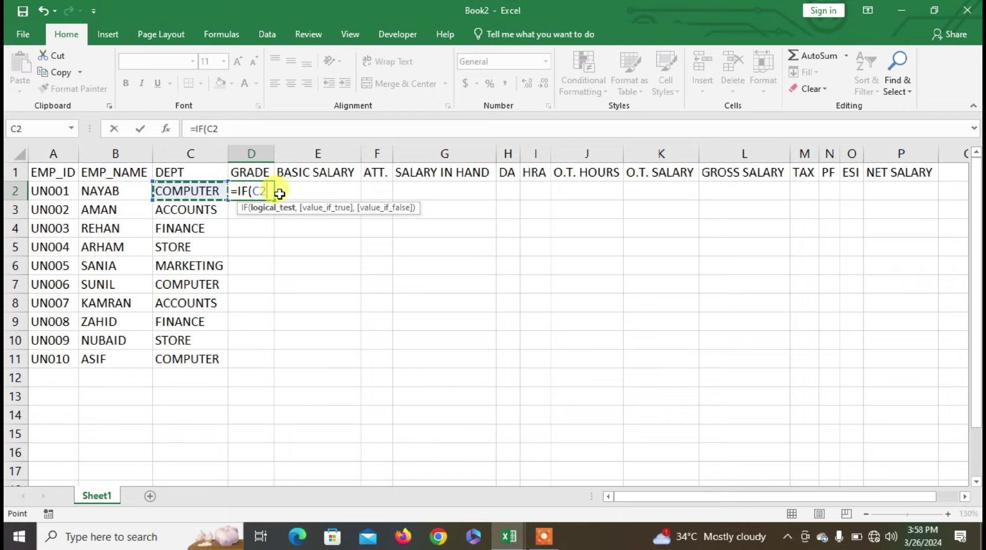
pyautogui.write('=')
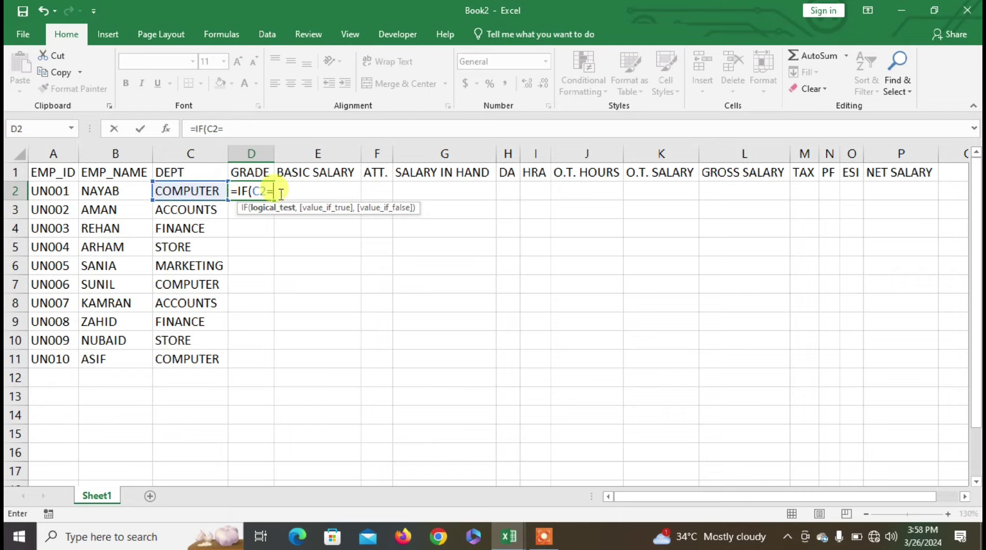
pyautogui.write('"')
pyautogui.write('COMPTUER')
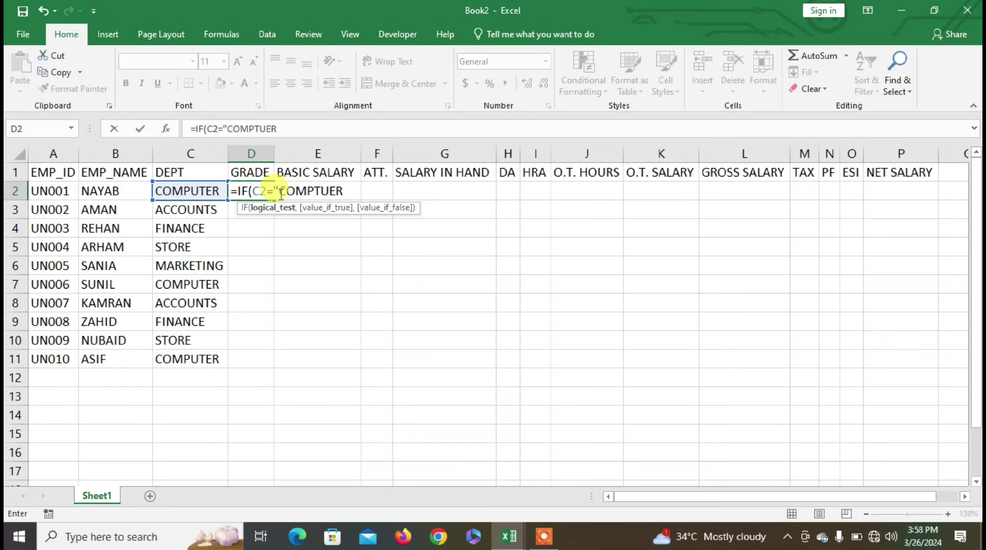
pyautogui.write('"')
pyautogui.press('BackSpace')
pyautogui.press('BackSpace')
pyautogui.press('BackSpace')
pyautogui.press('BackSpace')
pyautogui.press('BackSpace')
pyautogui.write('UTER",')
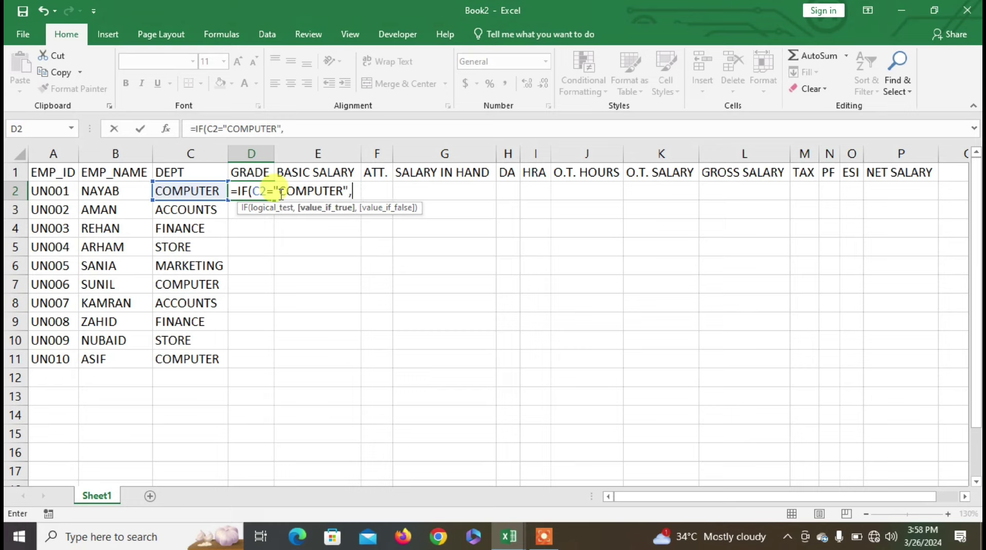
pyautogui.write('"A"')
pyautogui.write(',IF(')
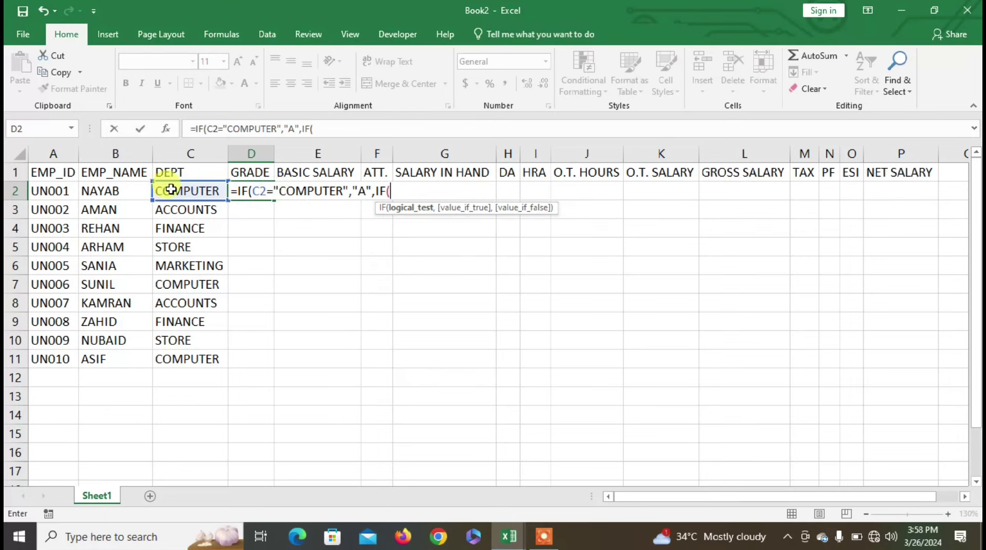
# Add the C2="ACCOUNTS" test returning grade B to the D2 formula, correcting the misspelling.
pyautogui.click(171, 190)
pyautogui.write('="')
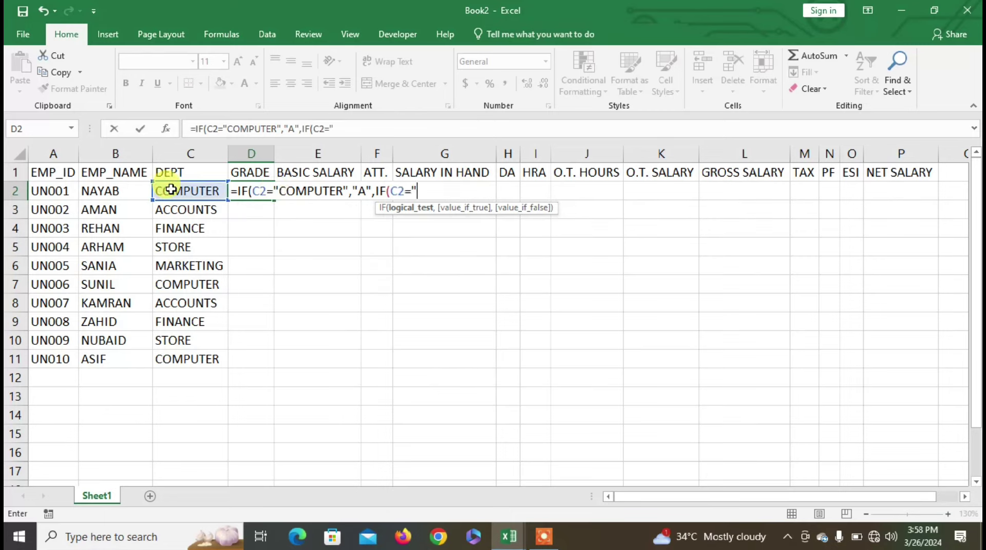
pyautogui.write('ACCONTS')
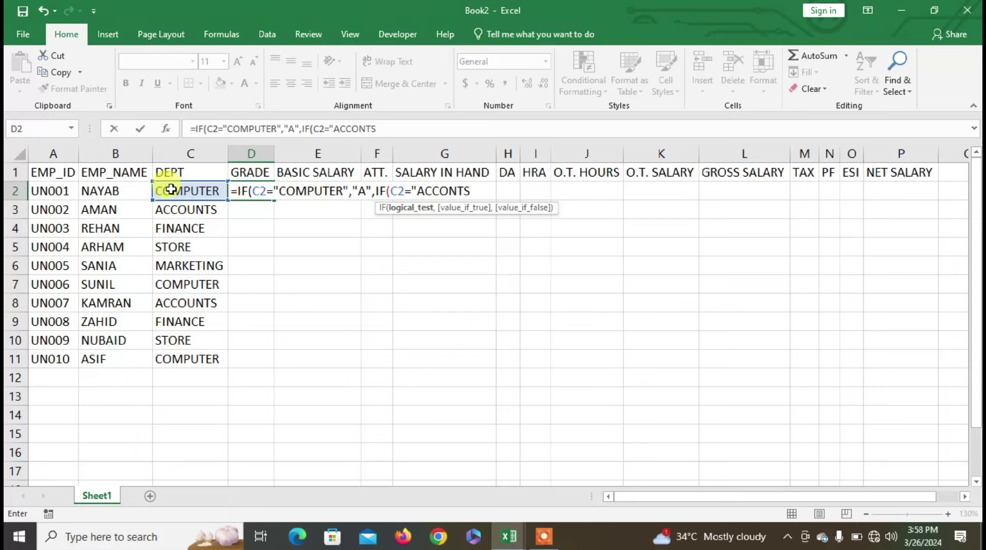
pyautogui.write('",')
pyautogui.press('BackSpace')
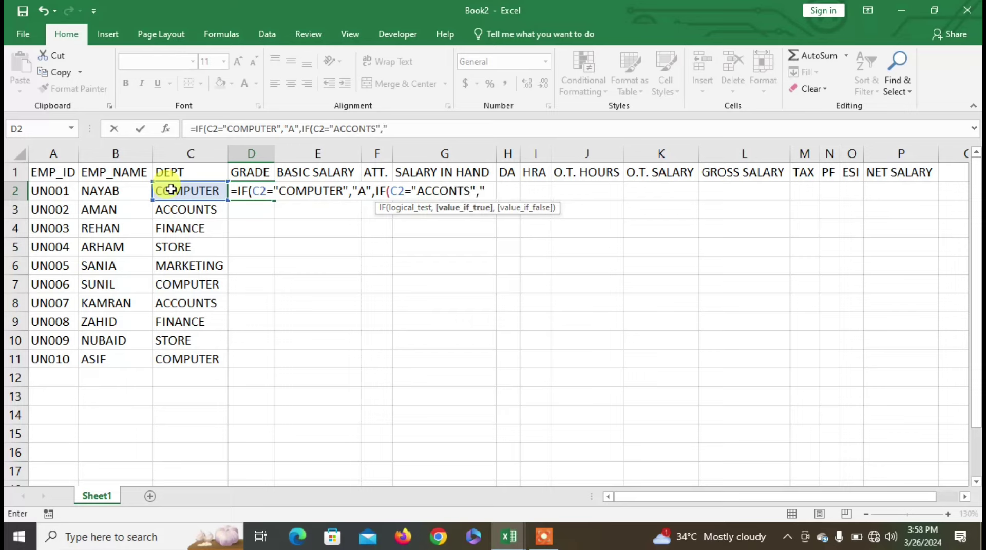
pyautogui.press('BackSpace')
pyautogui.press('BackSpace')
pyautogui.press('BackSpace')
pyautogui.press('BackSpace')
pyautogui.write('U')
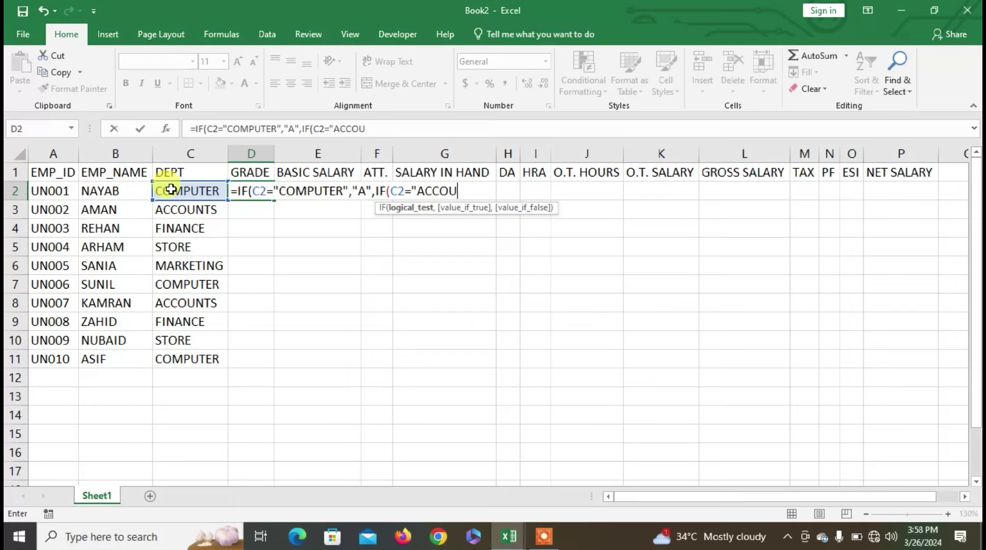
pyautogui.write('NT",')
pyautogui.press('BackSpace')
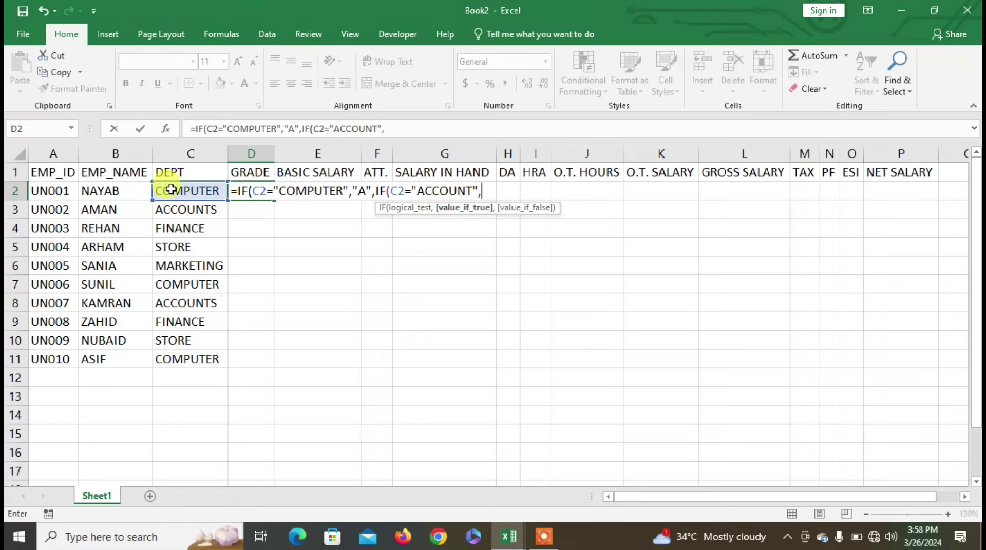
pyautogui.press('BackSpace')
pyautogui.write('S","')
pyautogui.write('B",I')
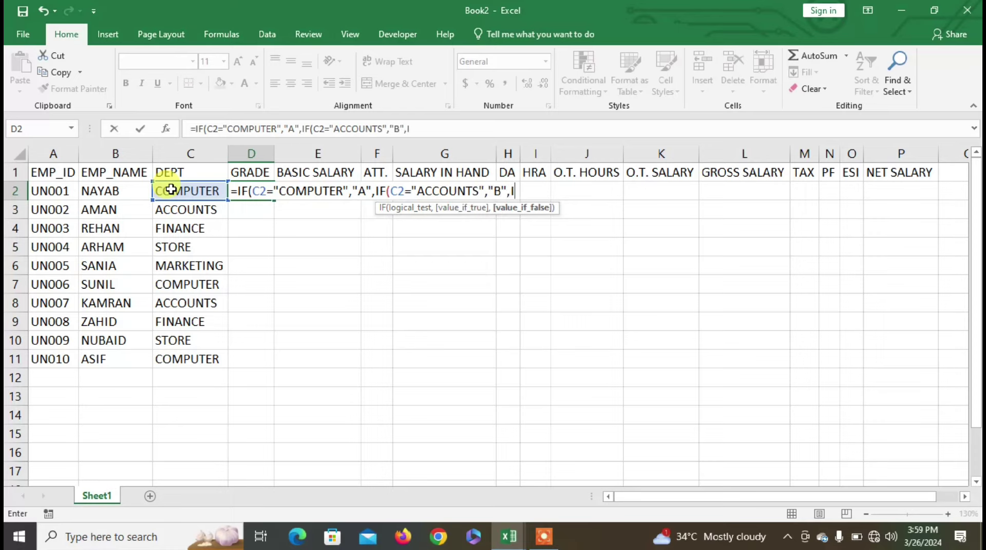
pyautogui.write('F(')
# Add FINANCE → C and MARKETING → D tests with E as default, then commit the formula.
pyautogui.click(171, 189)
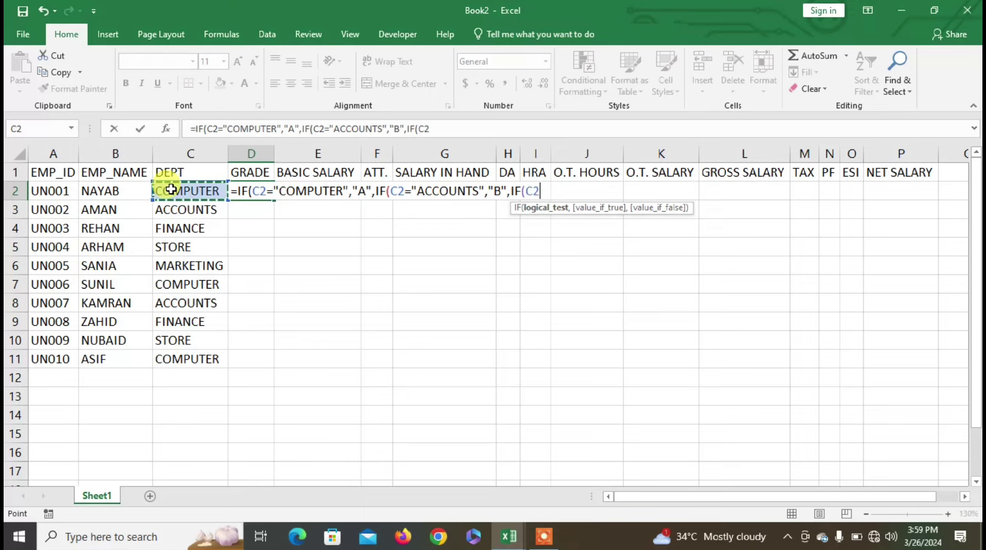
pyautogui.write('="')
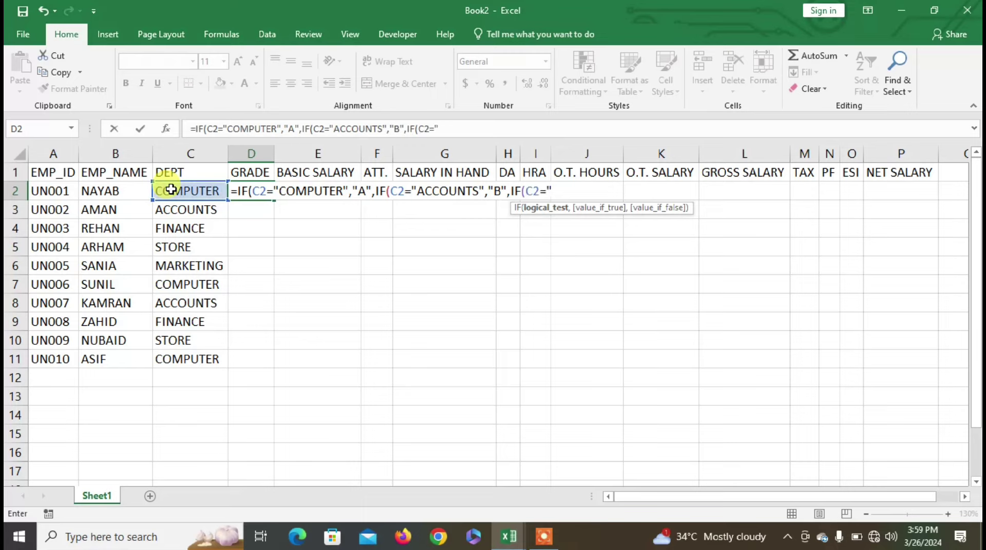
pyautogui.write('FINA')
pyautogui.write('NCE","')
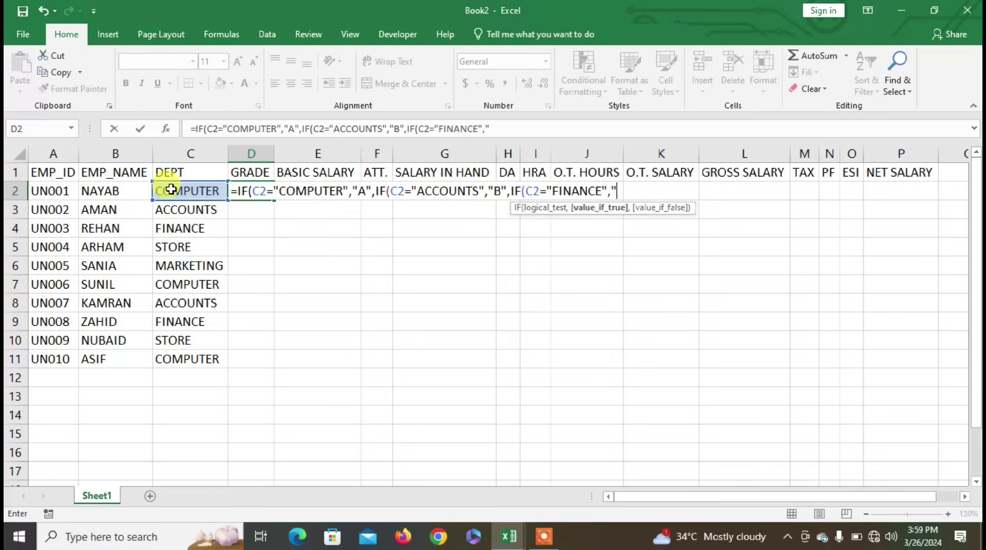
pyautogui.write('C",IF')
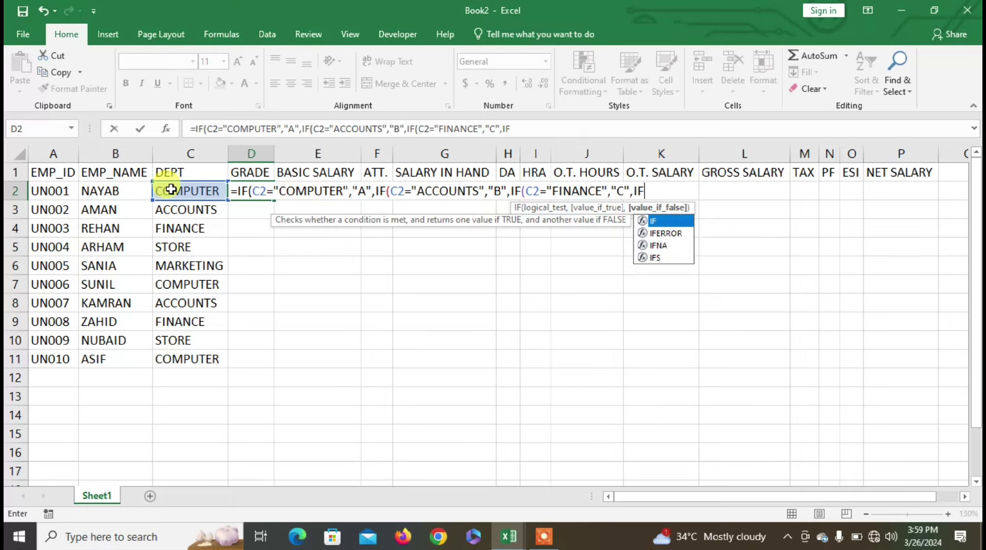
pyautogui.write('(')
pyautogui.click(171, 189)
pyautogui.write('= ')
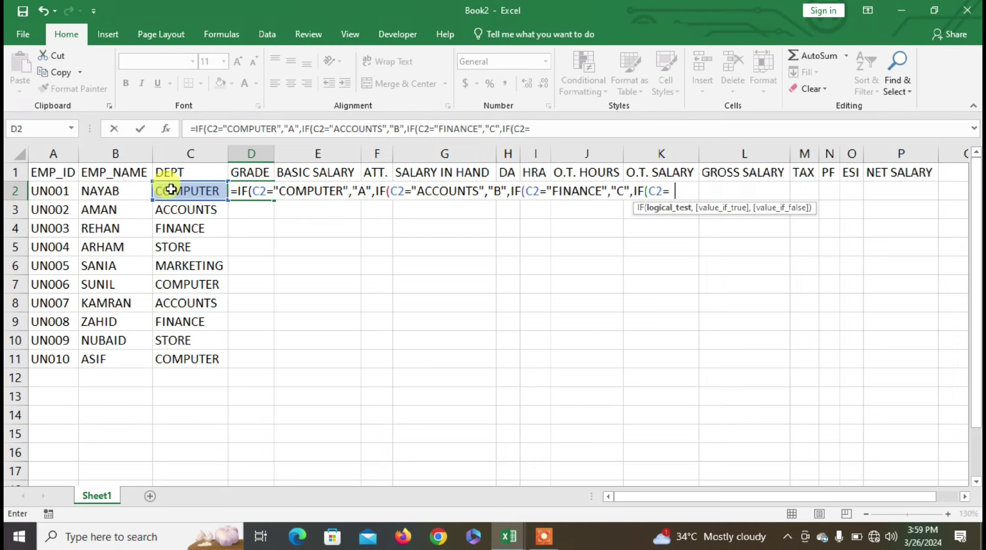
pyautogui.write('MAR')
pyautogui.write('KETING')
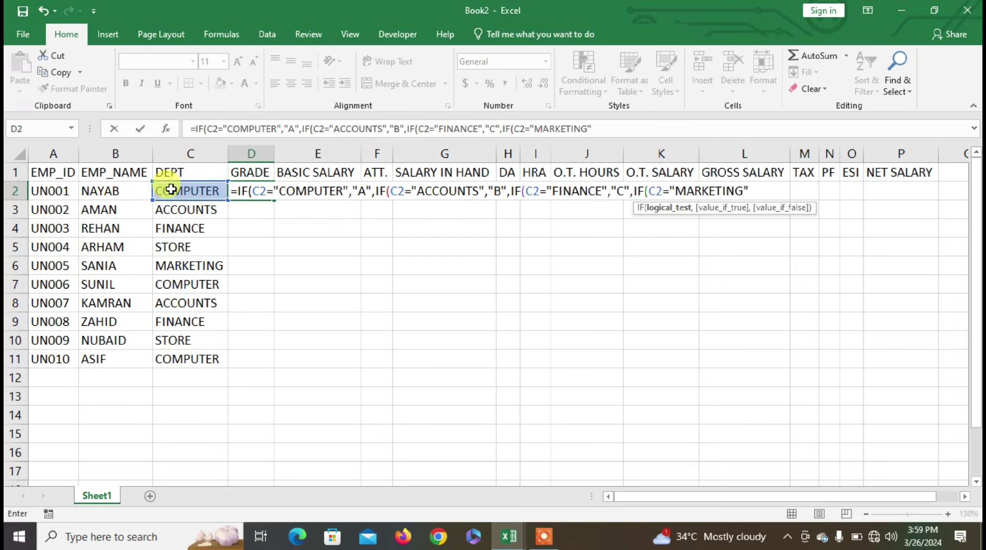
pyautogui.write(',"D"')
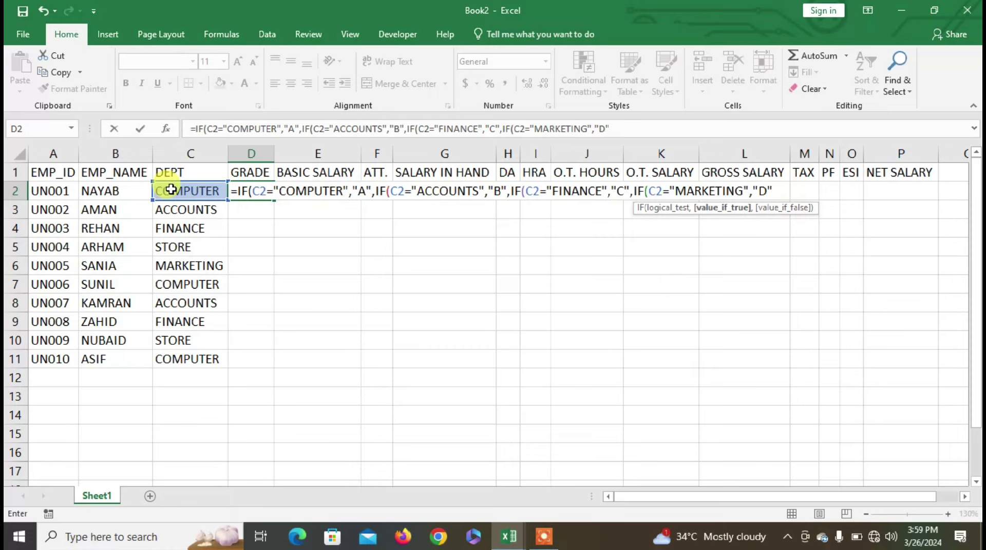
pyautogui.write(',')
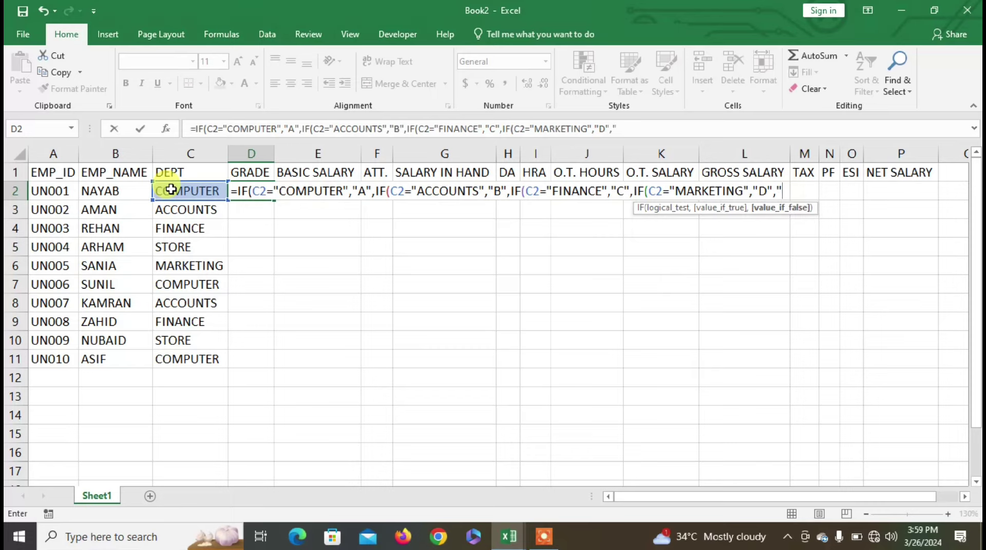
pyautogui.write('E"')
pyautogui.write(')))')
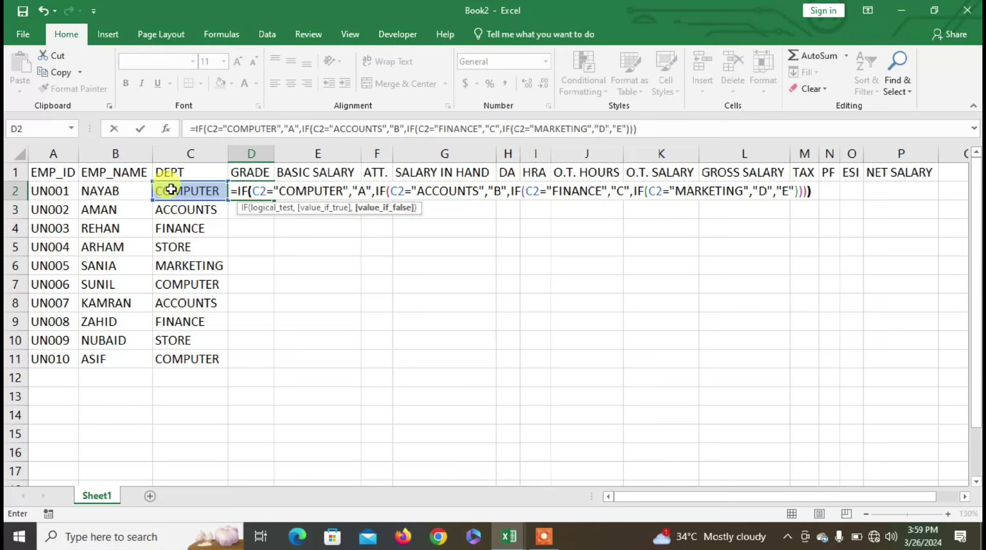
pyautogui.write(')')
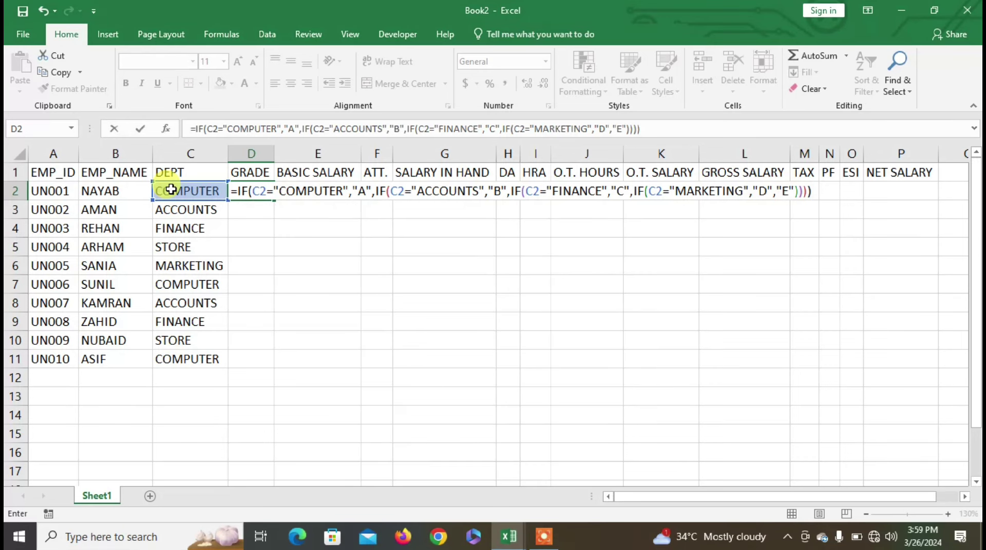
pyautogui.press('Return')
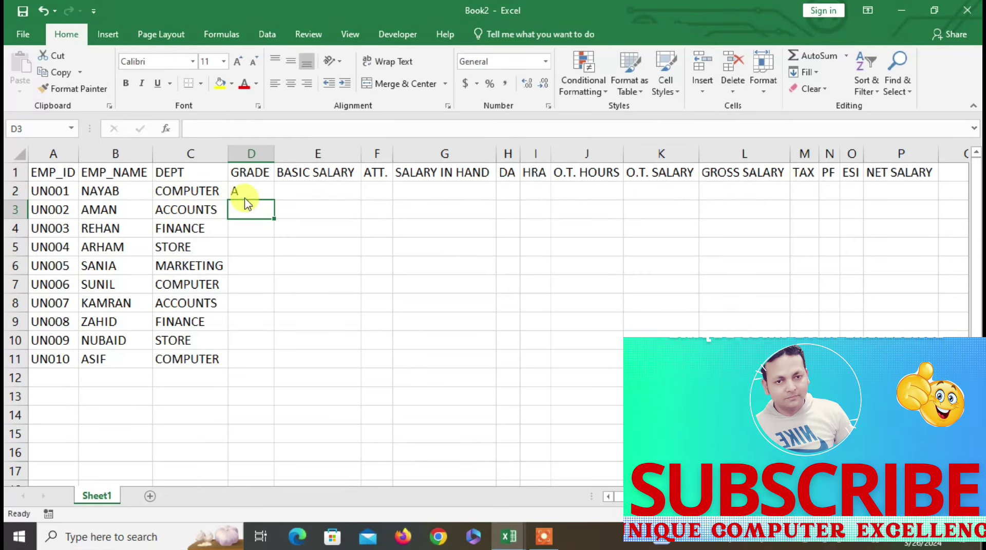
# Copy the grade formula from D2 down to D11 and change C10's department from STORE to CASH.
pyautogui.click(252, 193)
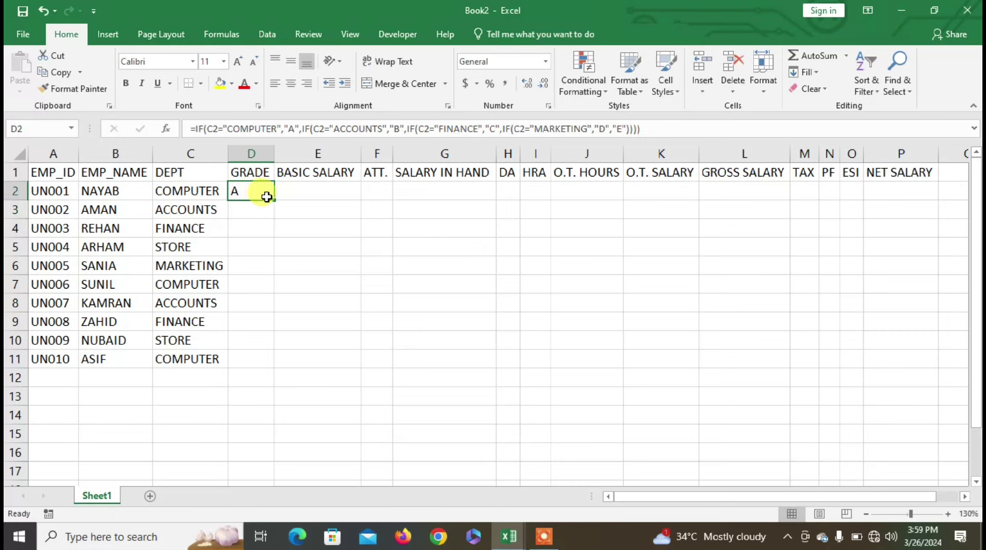
pyautogui.doubleClick(274, 199)
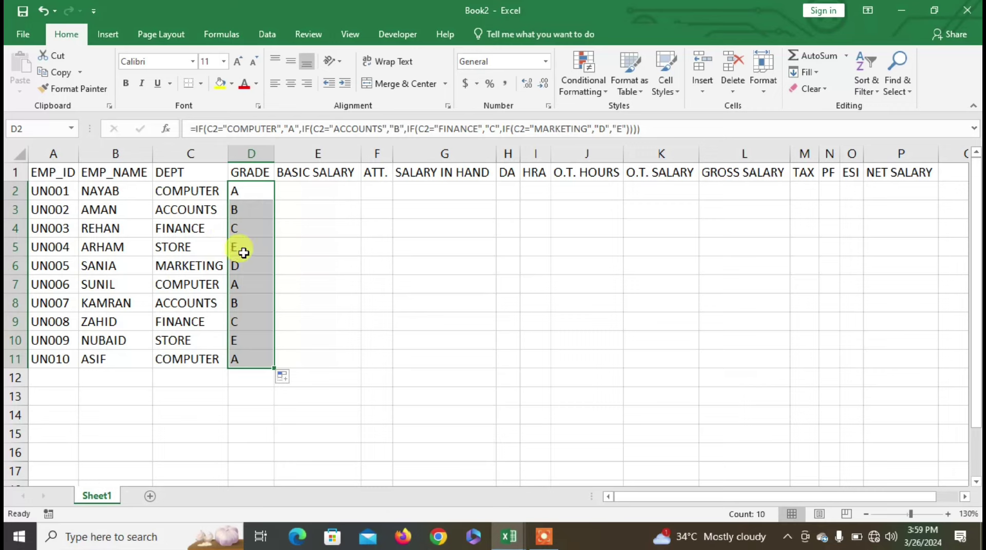
pyautogui.click(197, 340)
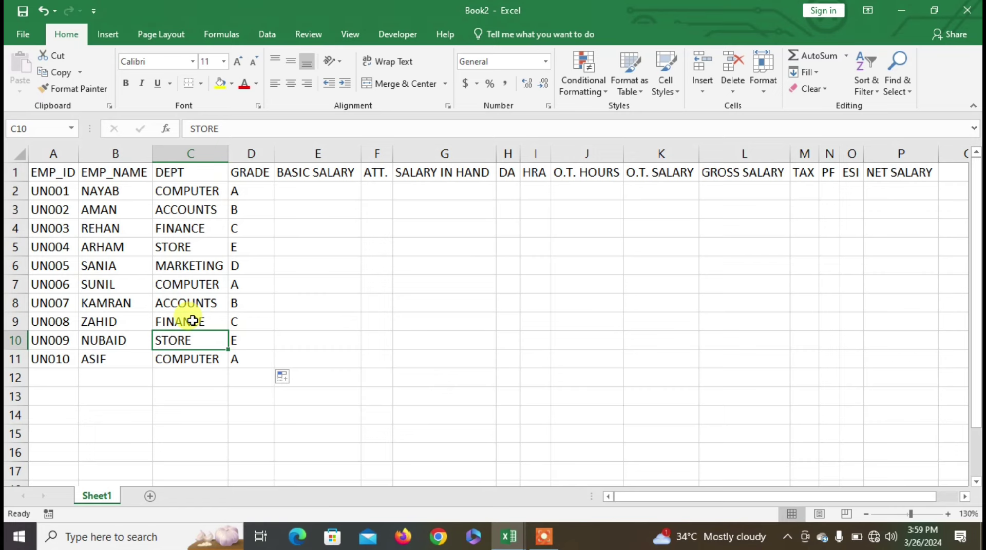
pyautogui.write('CASH')
pyautogui.press('Return')
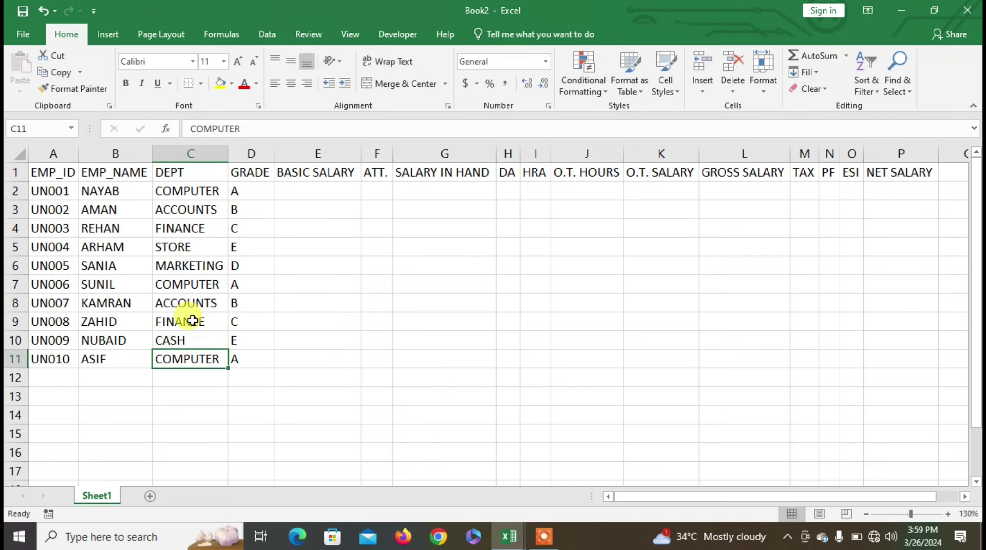
# Start the E2 basic salary formula: grade A gives 25000, grade B gives 20000.
pyautogui.click(319, 193)
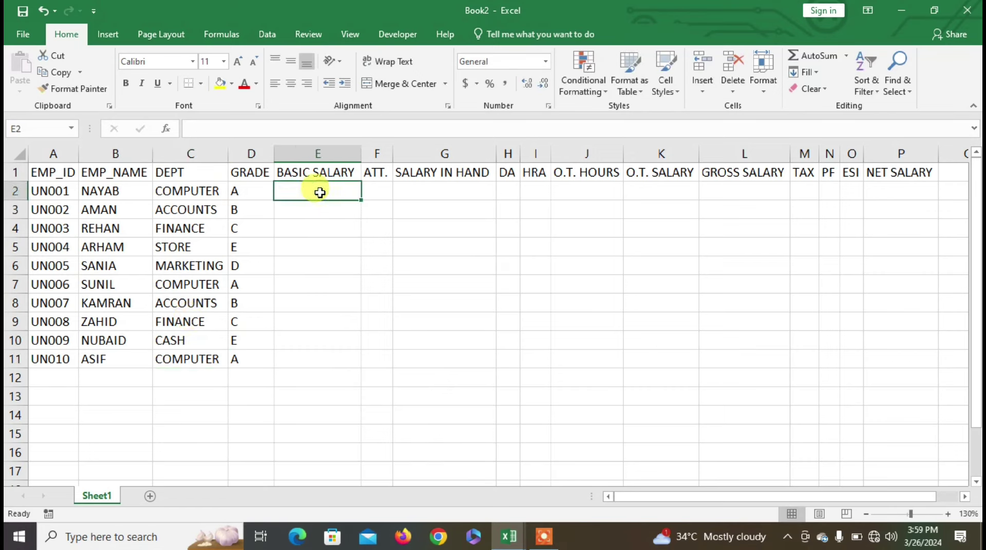
pyautogui.write('=')
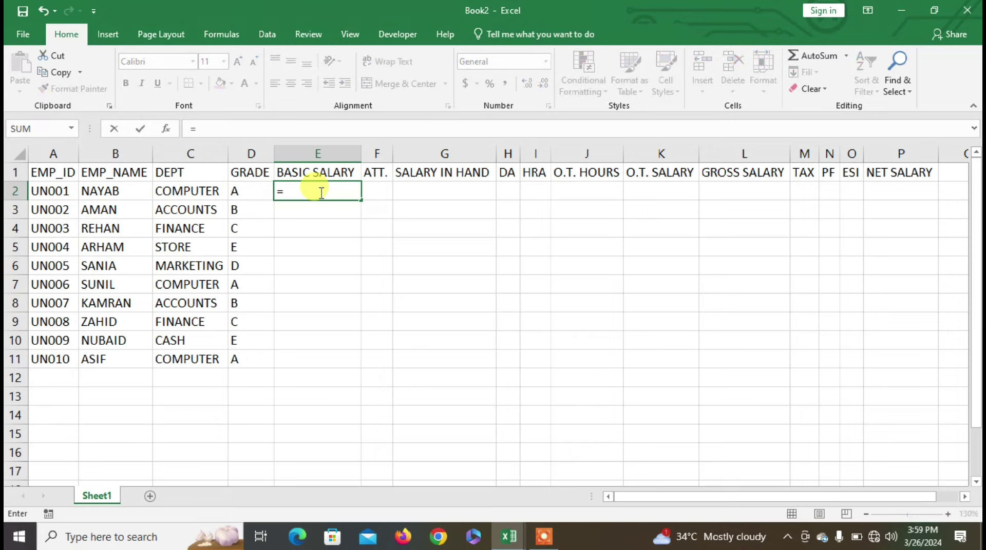
pyautogui.write('IF(')
pyautogui.press('Left')
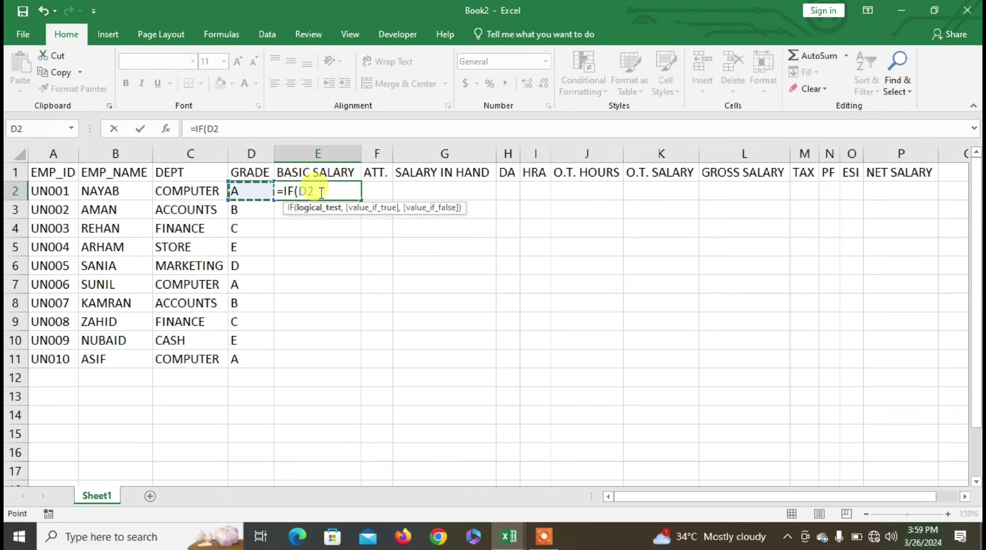
pyautogui.write('="A"')
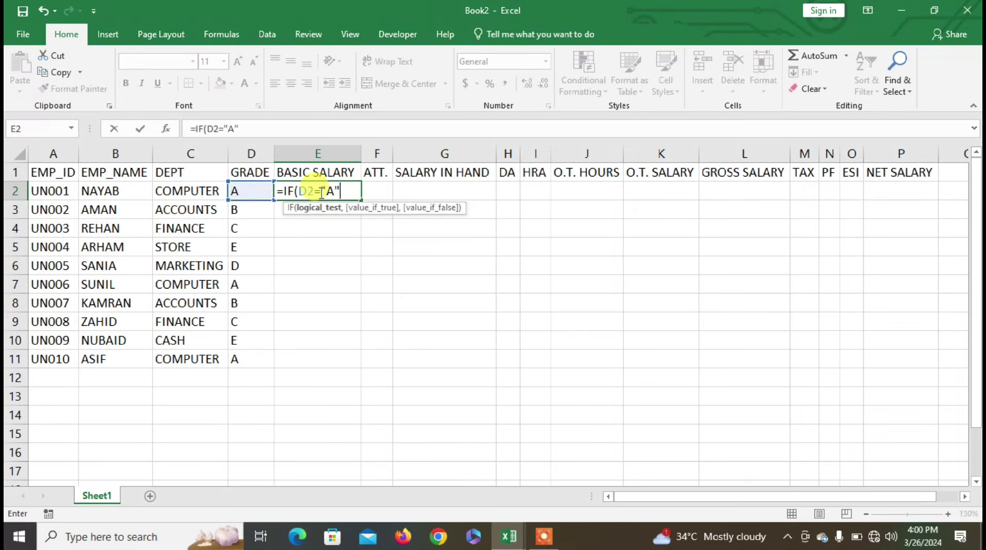
pyautogui.write(',')
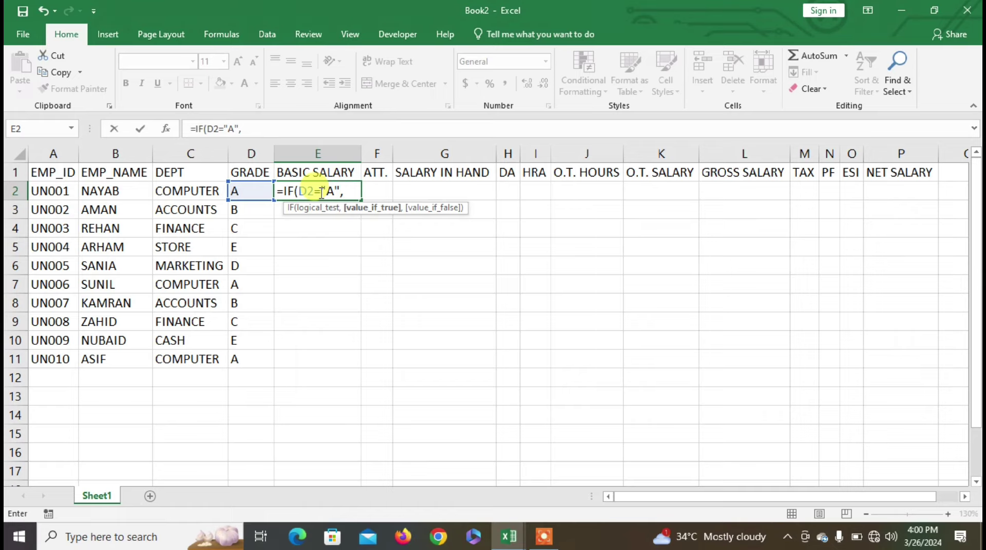
pyautogui.write('25000')
pyautogui.write(',I')
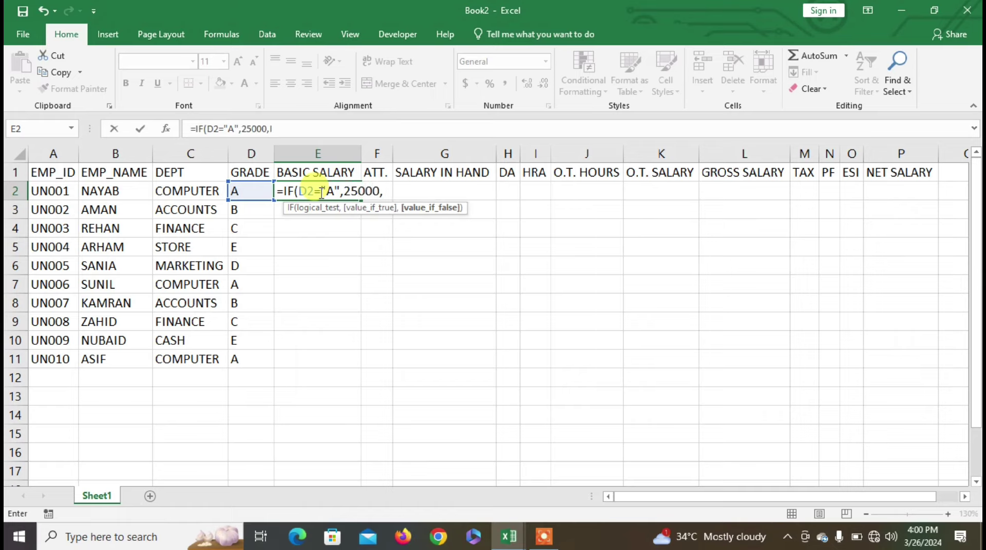
pyautogui.write('F(')
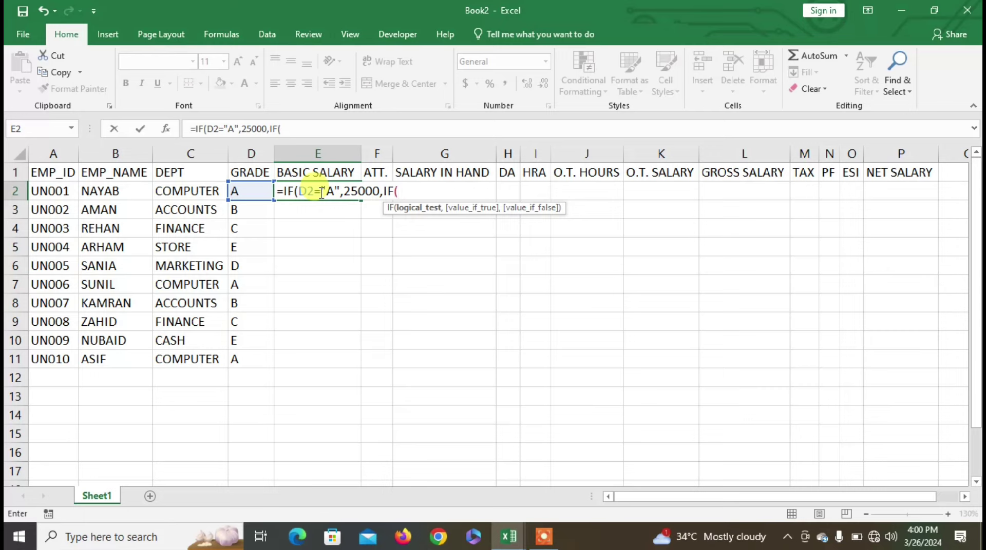
pyautogui.click(236, 190)
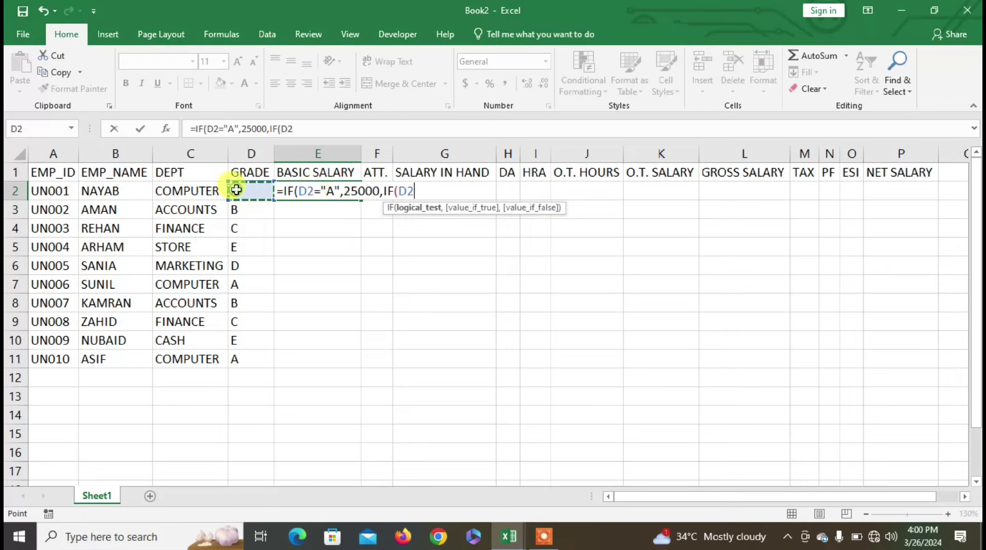
pyautogui.write('="B"')
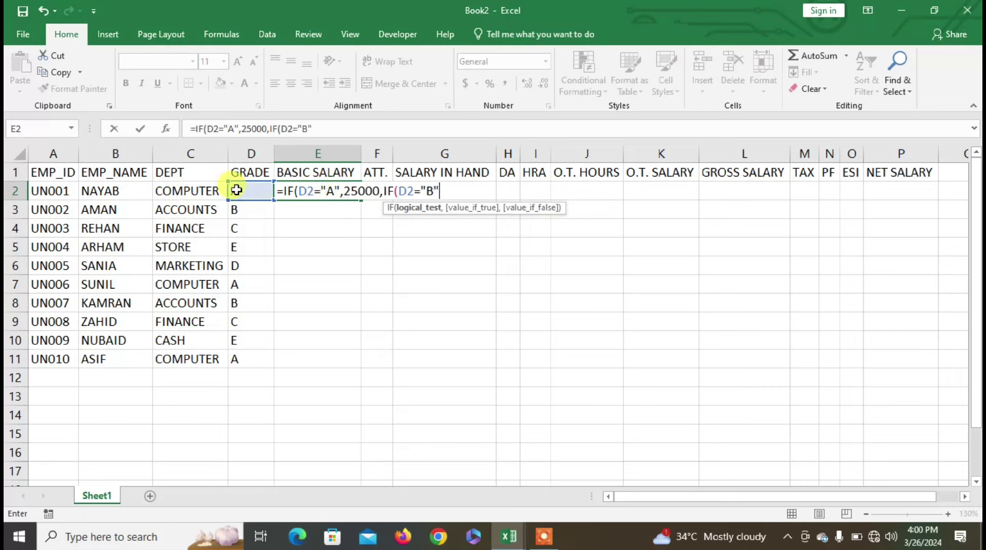
pyautogui.write(',20')
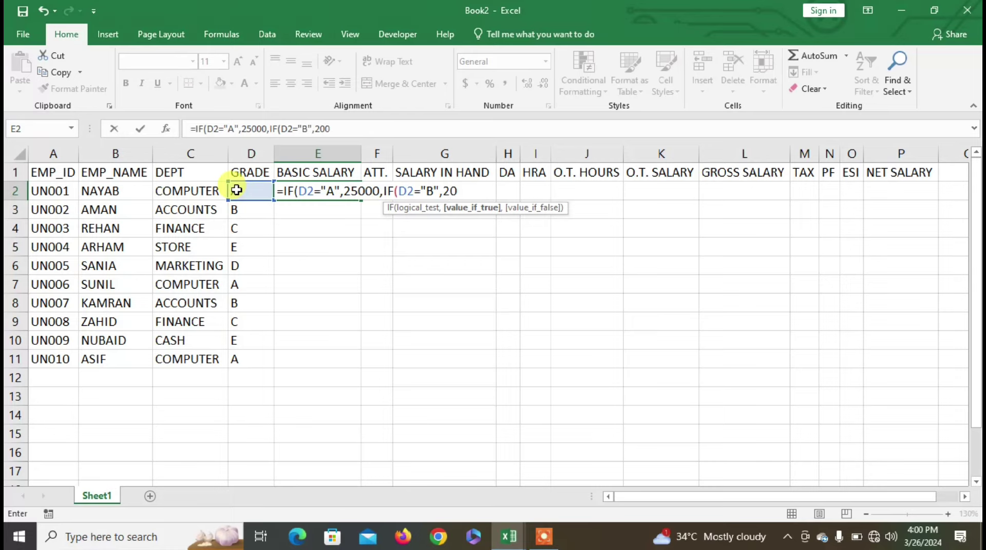
pyautogui.write('000,IF')
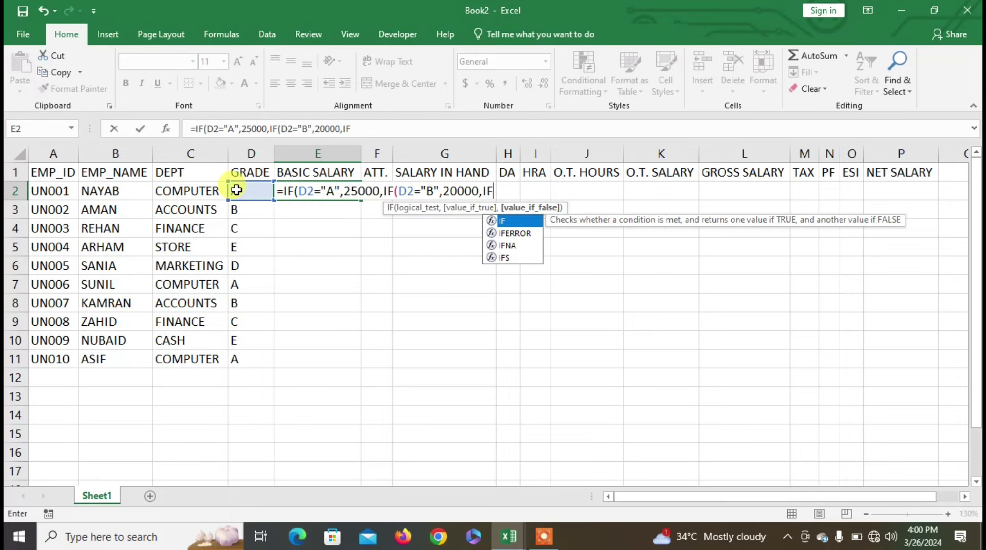
pyautogui.write('(')
# Add C 15000, D 12000, otherwise 10000, then fill the formula down to E11.
pyautogui.click(236, 190)
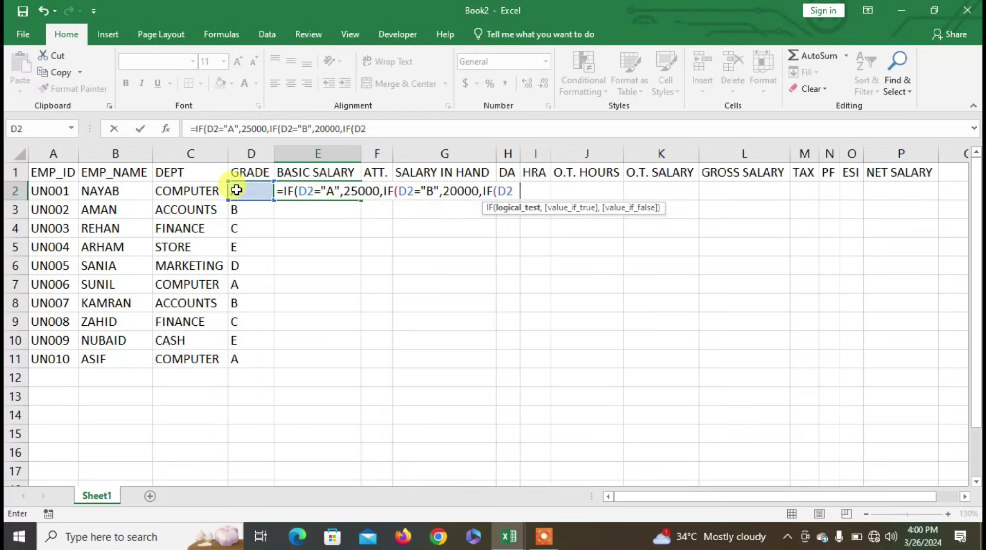
pyautogui.write('="')
pyautogui.write('C",')
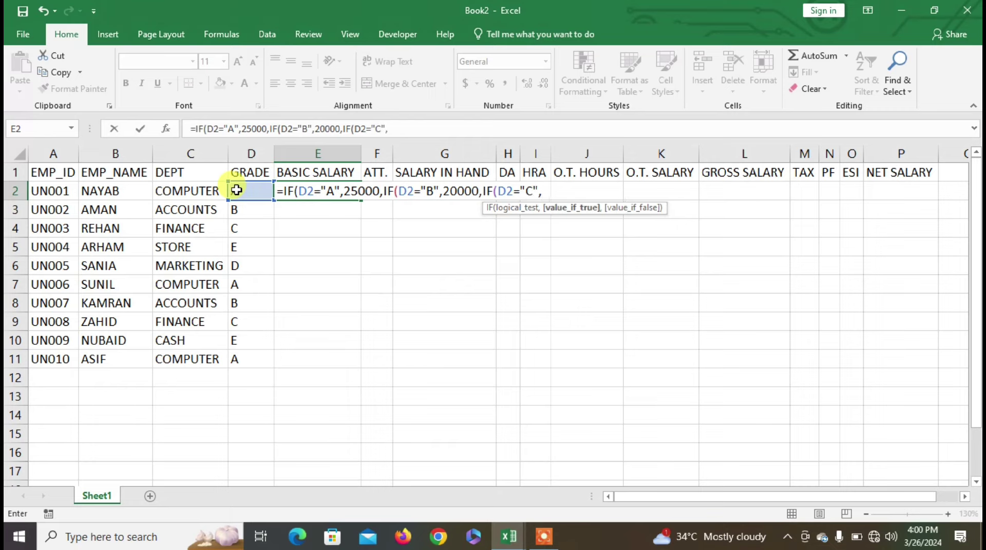
pyautogui.write('15000')
pyautogui.write(',IF(')
pyautogui.click(236, 190)
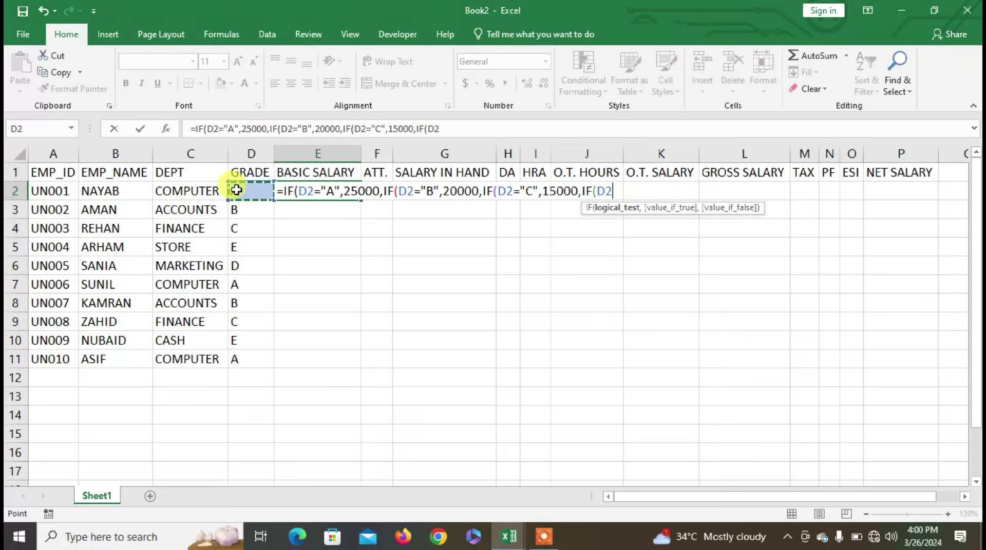
pyautogui.write('="D",1')
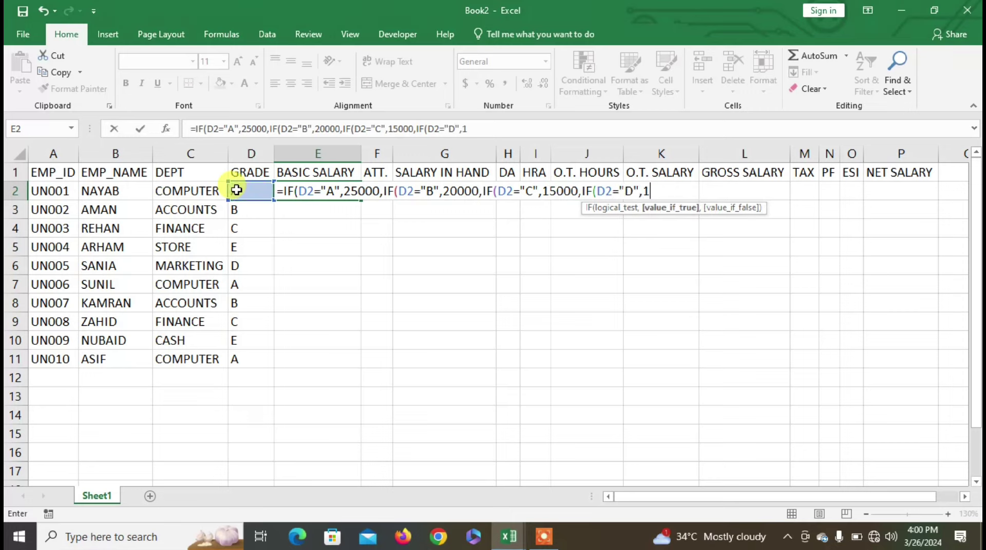
pyautogui.write('2000,')
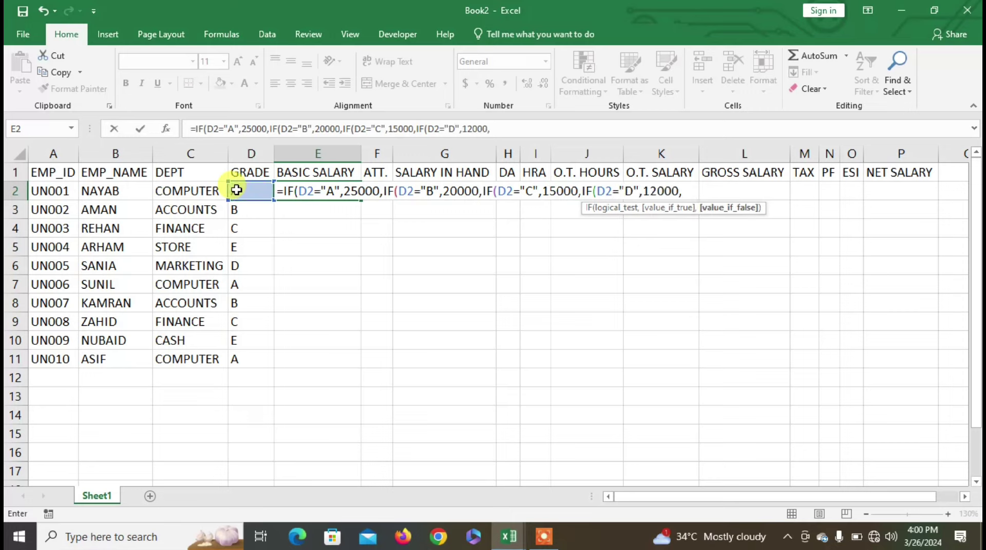
pyautogui.write('10000')
pyautogui.write('))')
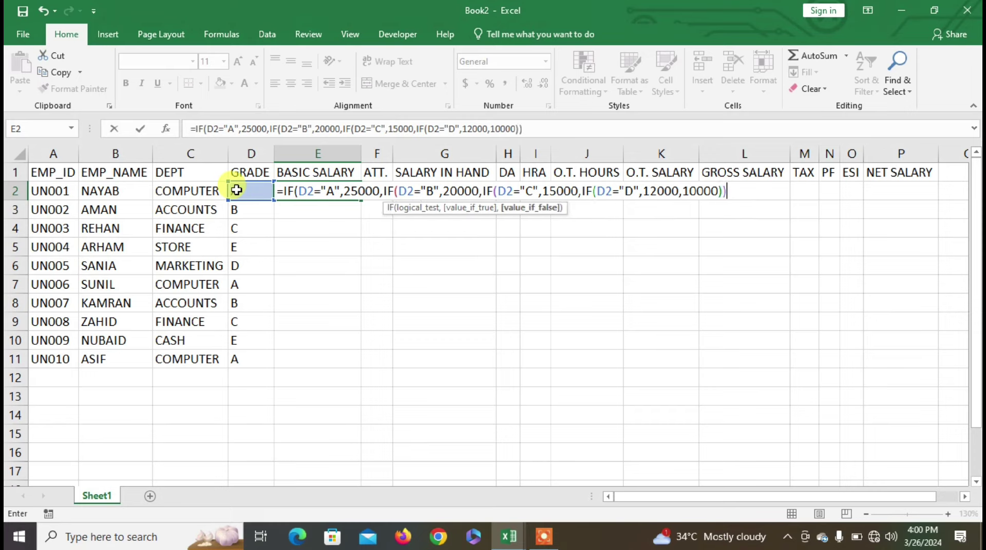
pyautogui.write('))')
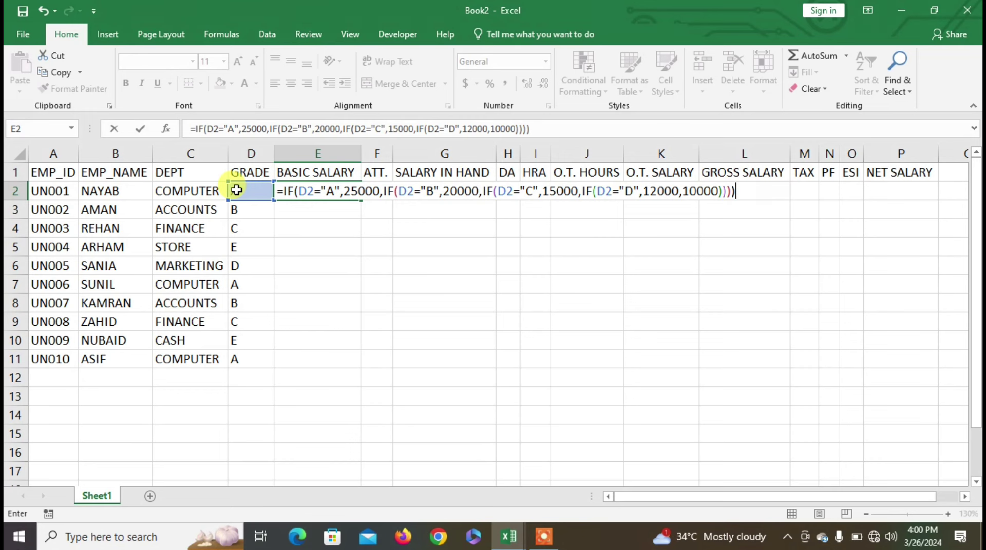
pyautogui.press('Return')
pyautogui.click(353, 194)
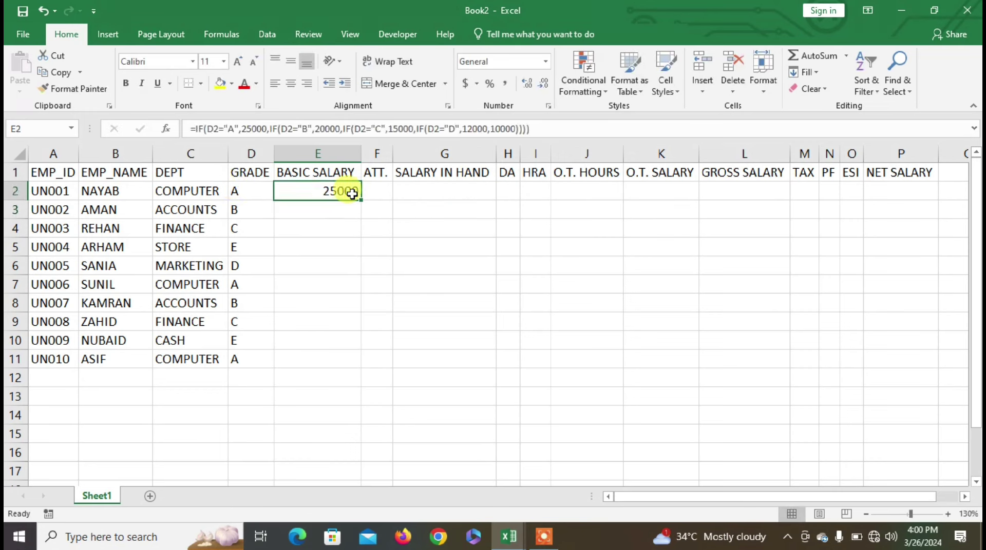
pyautogui.doubleClick(360, 200)
# Widen column F and enter attendance 25, 24, 26, 15 and 18 in F2:F6.
pyautogui.click(374, 193)
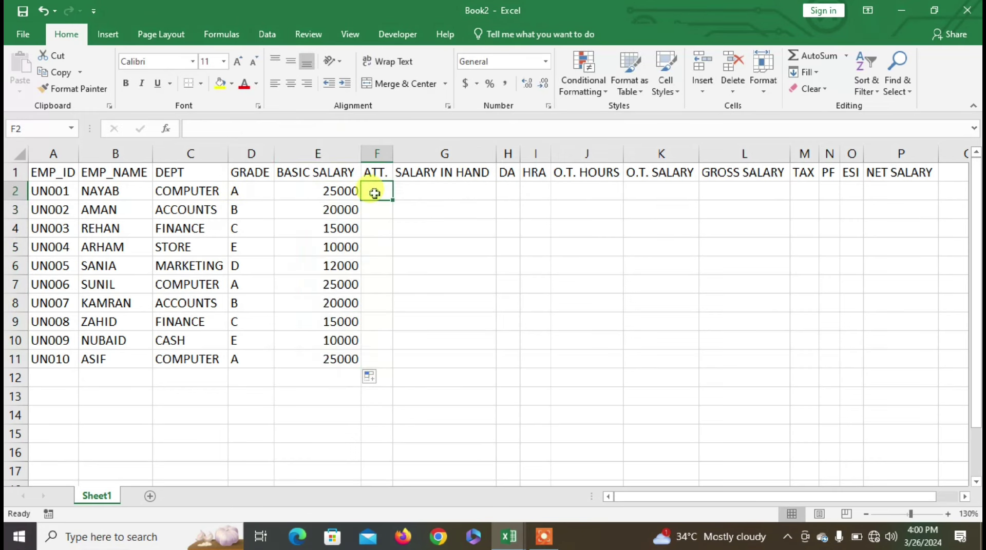
pyautogui.moveTo(393, 150); pyautogui.dragTo(396, 150)
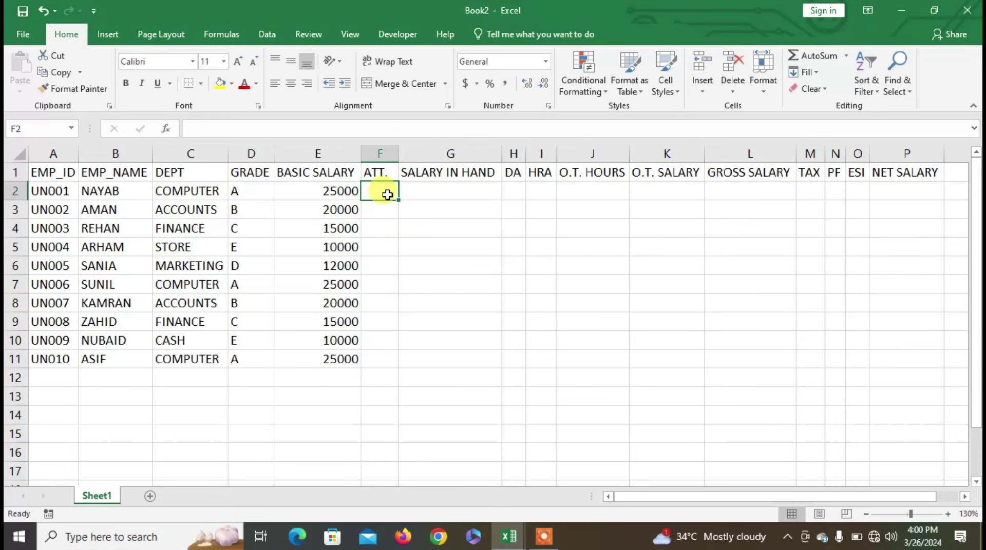
pyautogui.write('25')
pyautogui.press('Return')
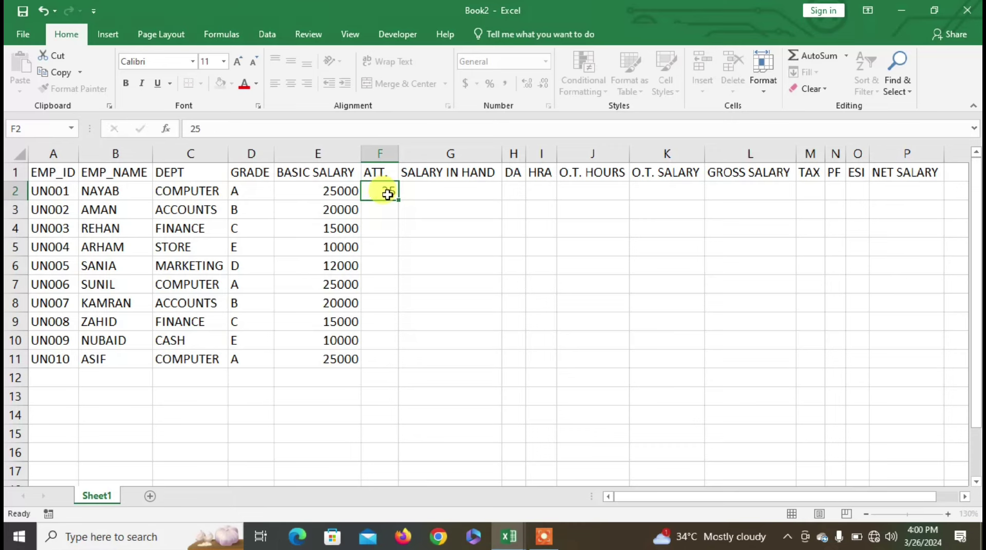
pyautogui.write('24')
pyautogui.hotkey('ctrl', 'Return')
pyautogui.press('Return')
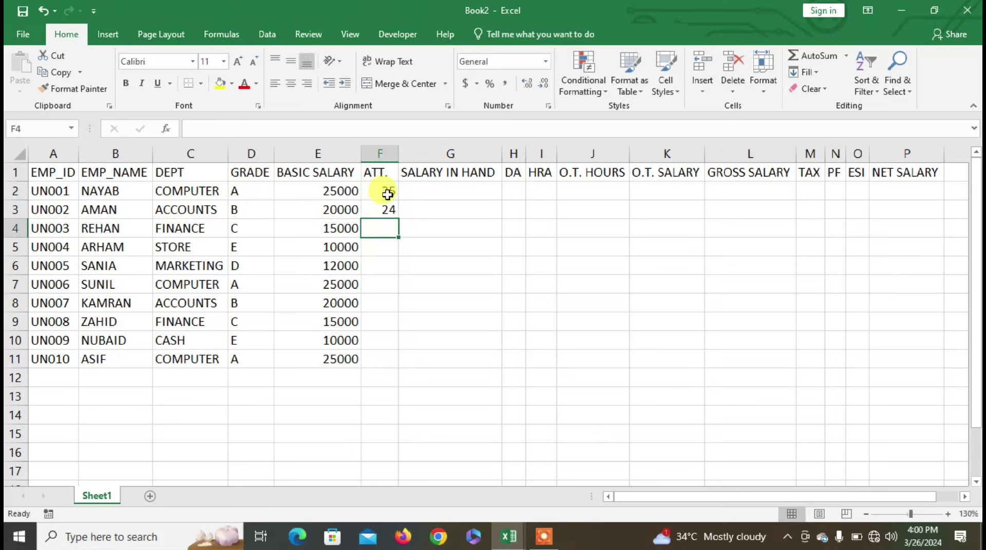
pyautogui.write('26')
pyautogui.press('Return')
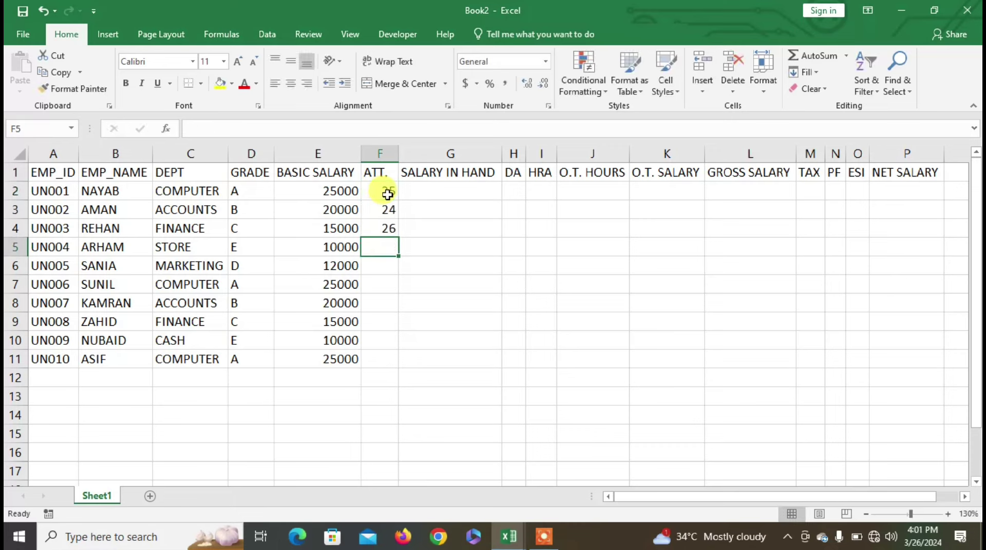
pyautogui.write('15')
pyautogui.press('Return')
pyautogui.write('1')
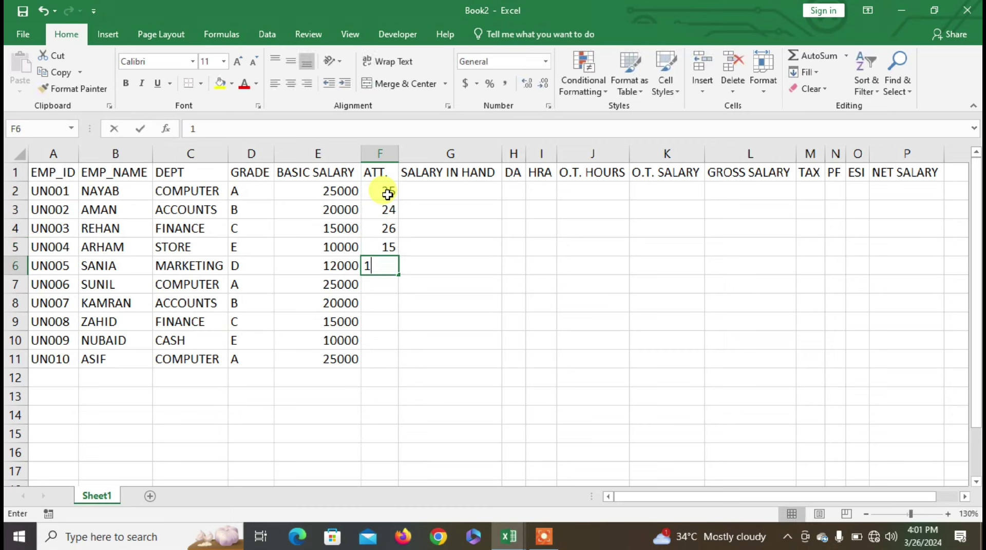
pyautogui.write('8')
pyautogui.press('Return')
# Enter the remaining attendance days 23, 24, 29, 24 and 23 in F7:F11.
pyautogui.write('23')
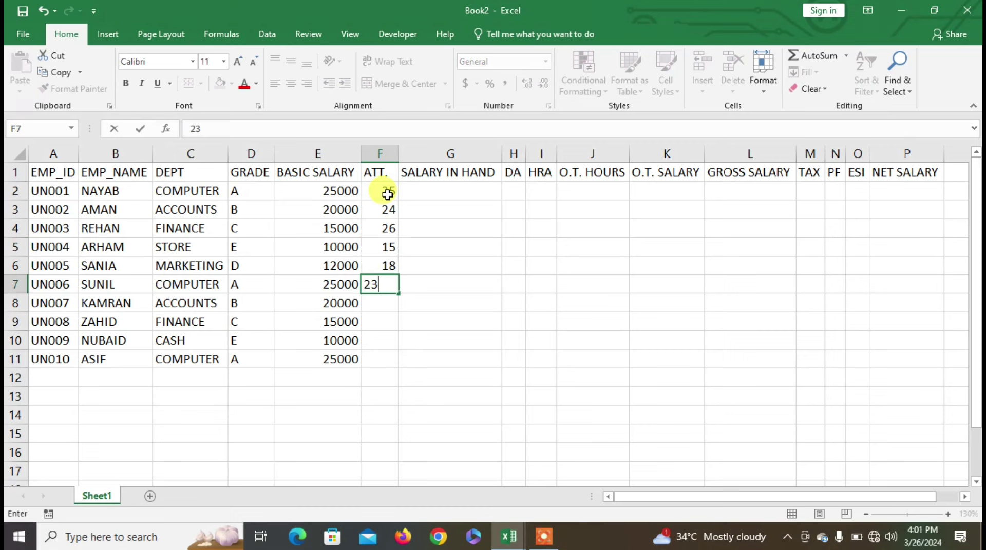
pyautogui.press('Return')
pyautogui.write('24')
pyautogui.press('Return')
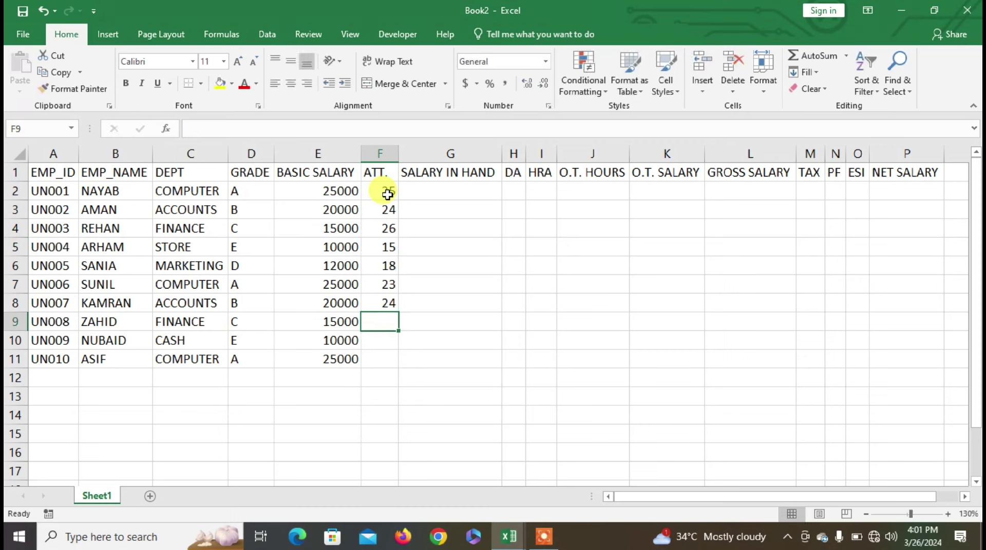
pyautogui.write('29')
pyautogui.press('Return')
pyautogui.write('2')
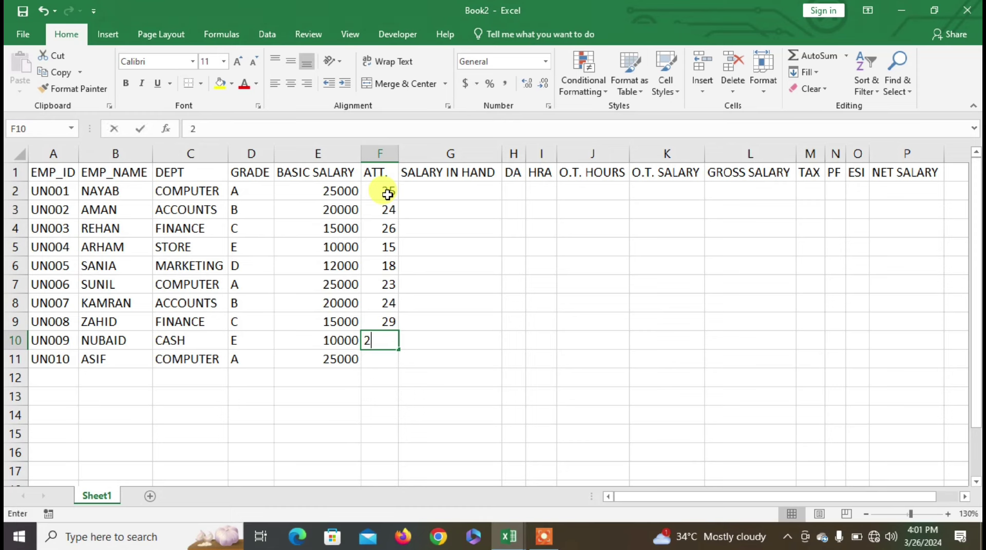
pyautogui.write('4')
pyautogui.press('Return')
pyautogui.write('23')
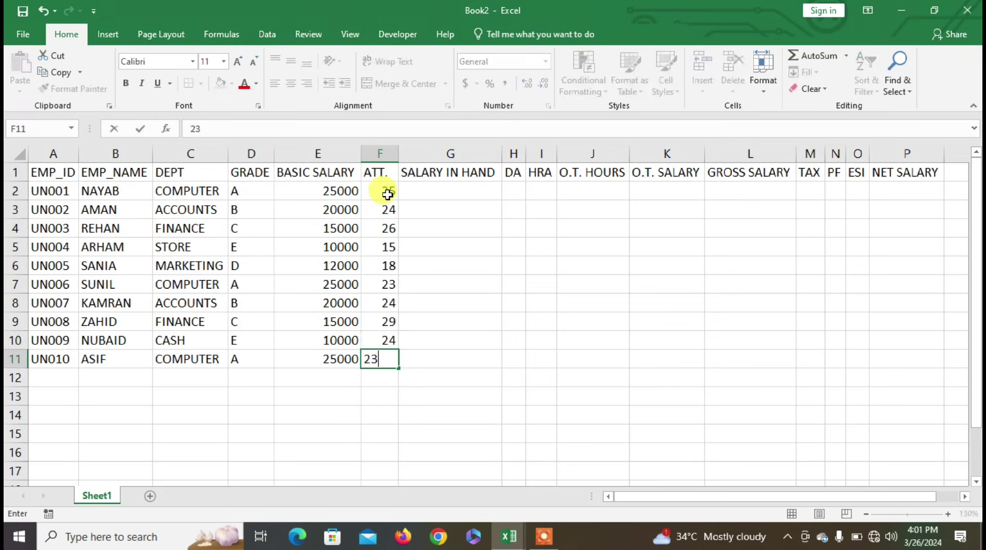
pyautogui.press('Return')
pyautogui.press('Right')
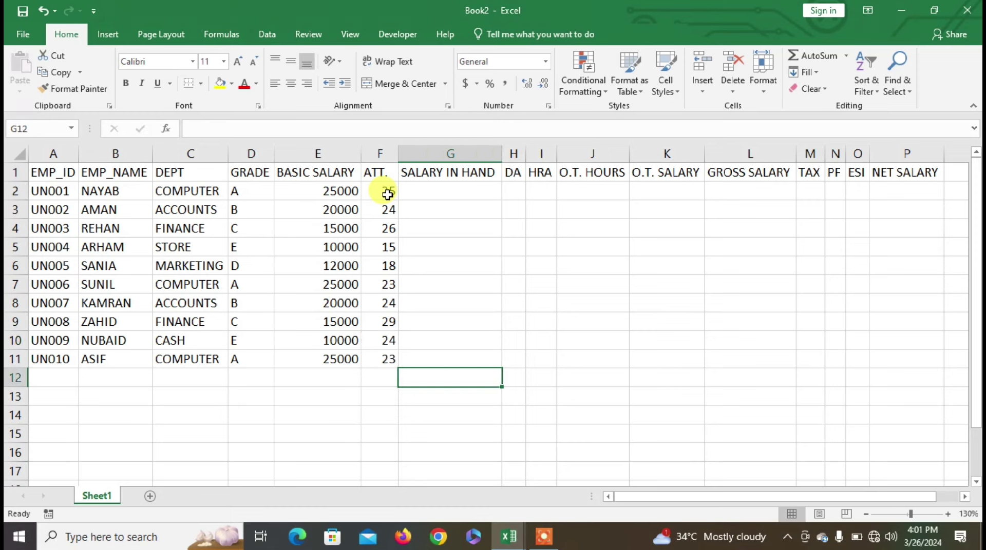
# Give F2:F11 the custom format # "DAYS" so values read 25 DAYS, and autofit column F.
pyautogui.click(387, 194)
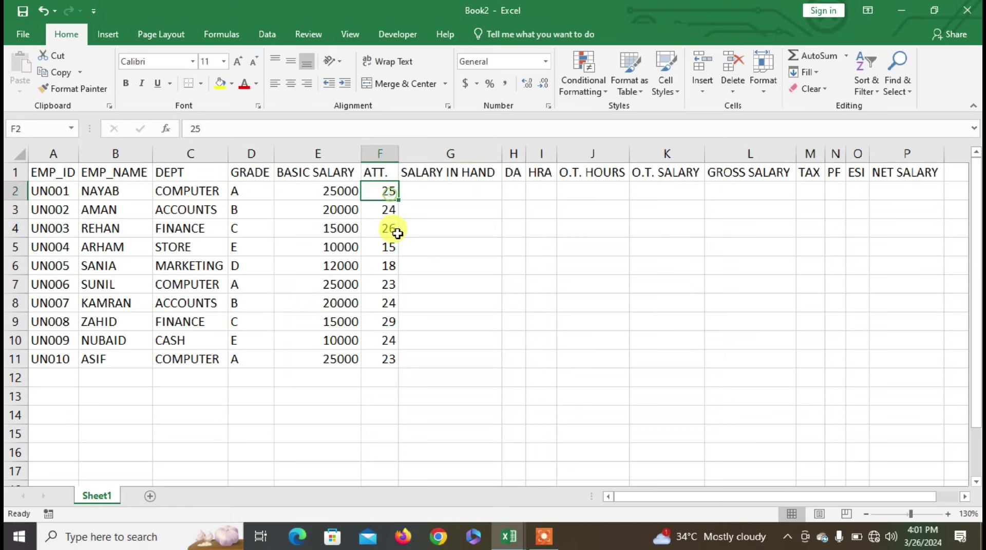
pyautogui.moveTo(387, 191); pyautogui.dragTo(393, 359)
pyautogui.click(374, 189)
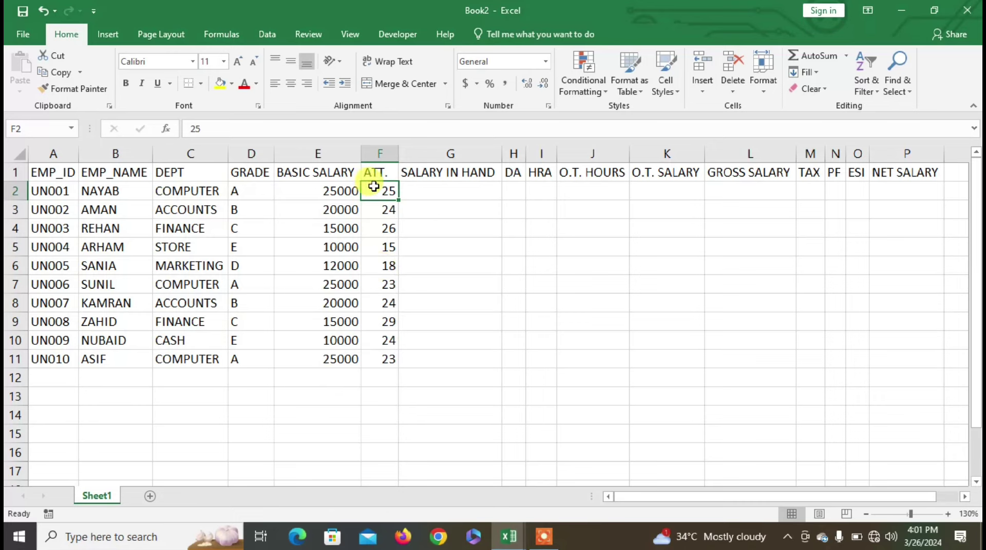
pyautogui.moveTo(379, 191); pyautogui.dragTo(390, 362)
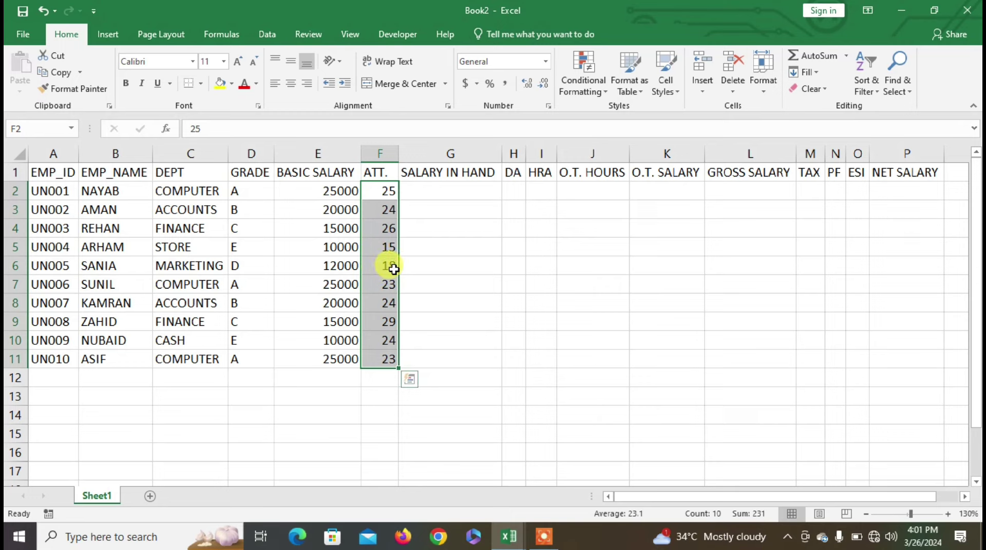
pyautogui.hotkey('ctrl', '1')
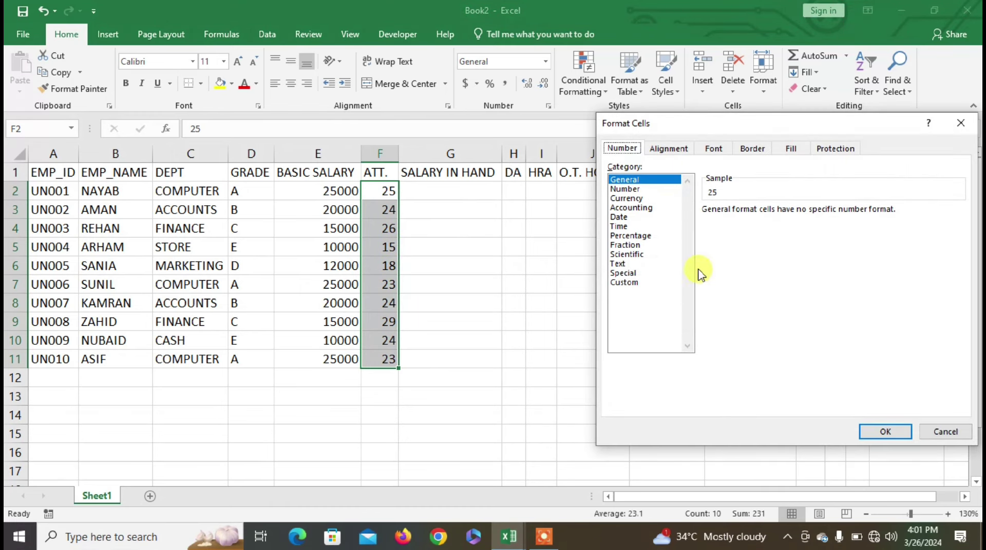
pyautogui.moveTo(671, 129); pyautogui.dragTo(579, 155)
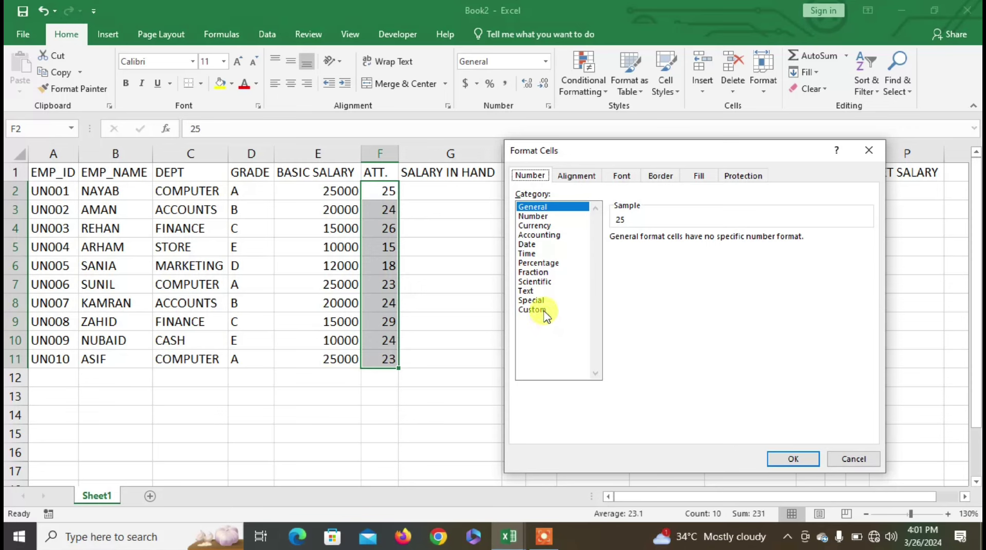
pyautogui.click(534, 310)
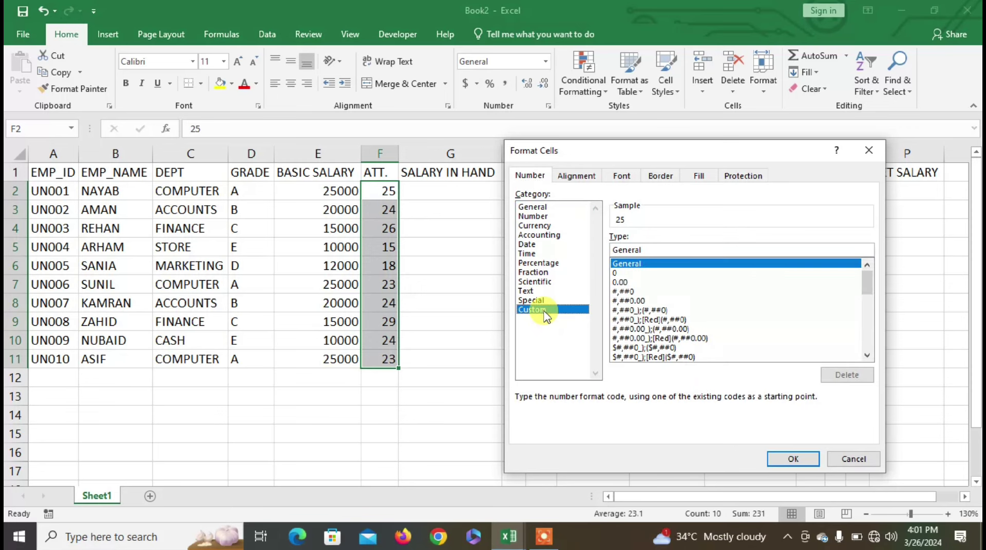
pyautogui.click(647, 250)
pyautogui.moveTo(647, 250); pyautogui.dragTo(606, 250)
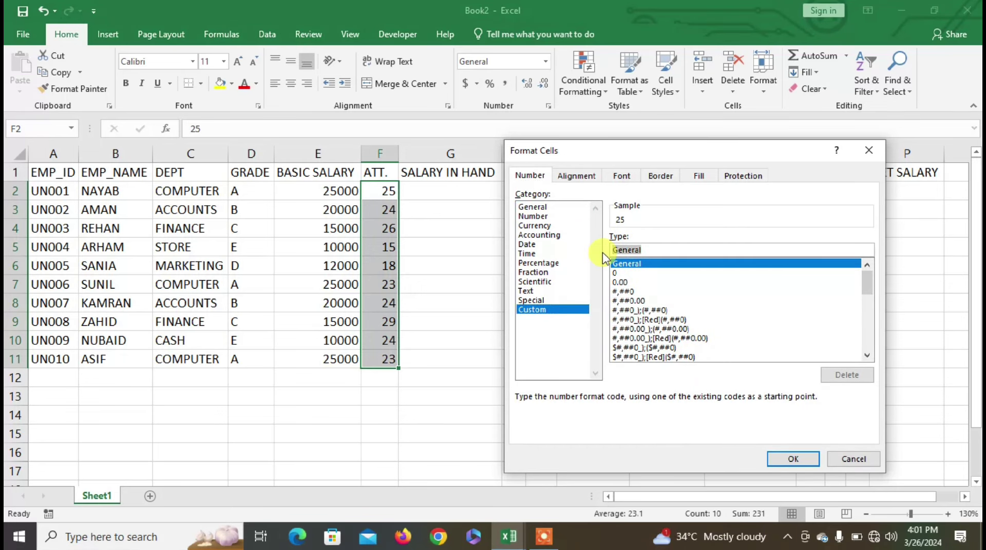
pyautogui.press('BackSpace')
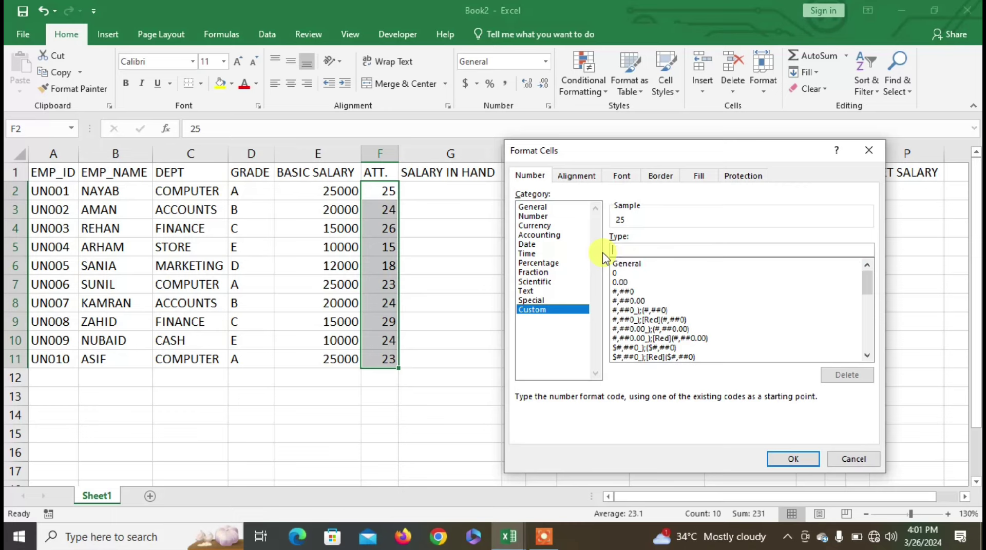
pyautogui.write('#')
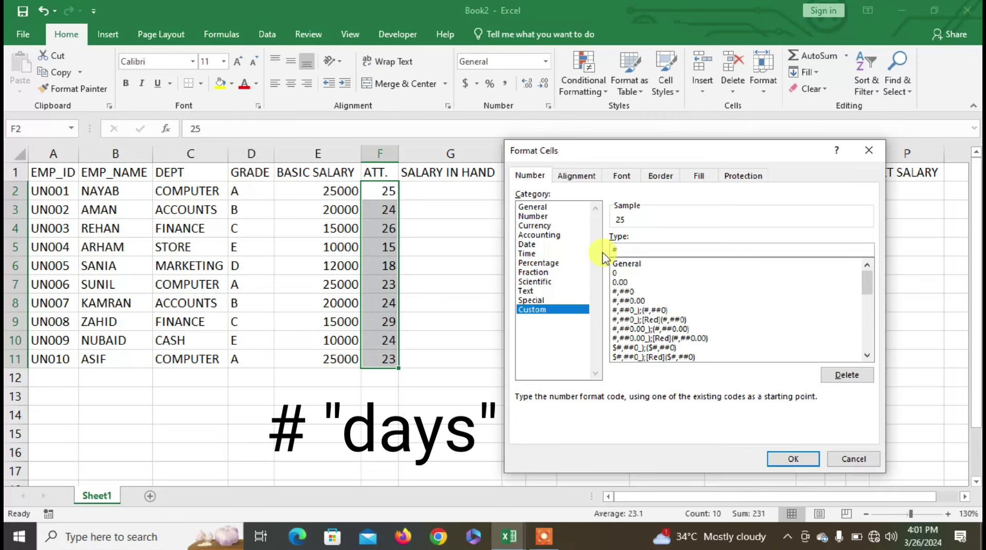
pyautogui.write(' "DA')
pyautogui.write('YS"')
pyautogui.press('Return')
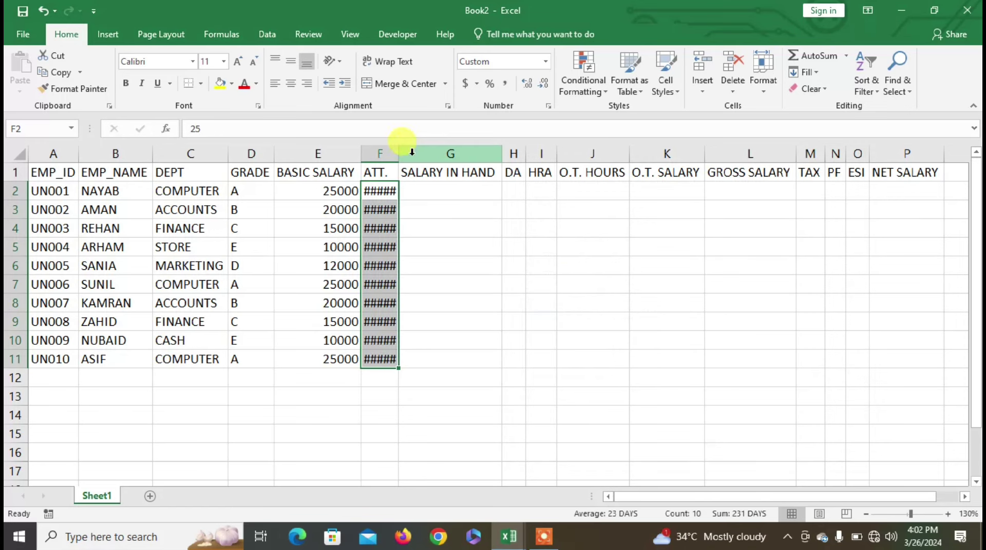
pyautogui.doubleClick(398, 154)
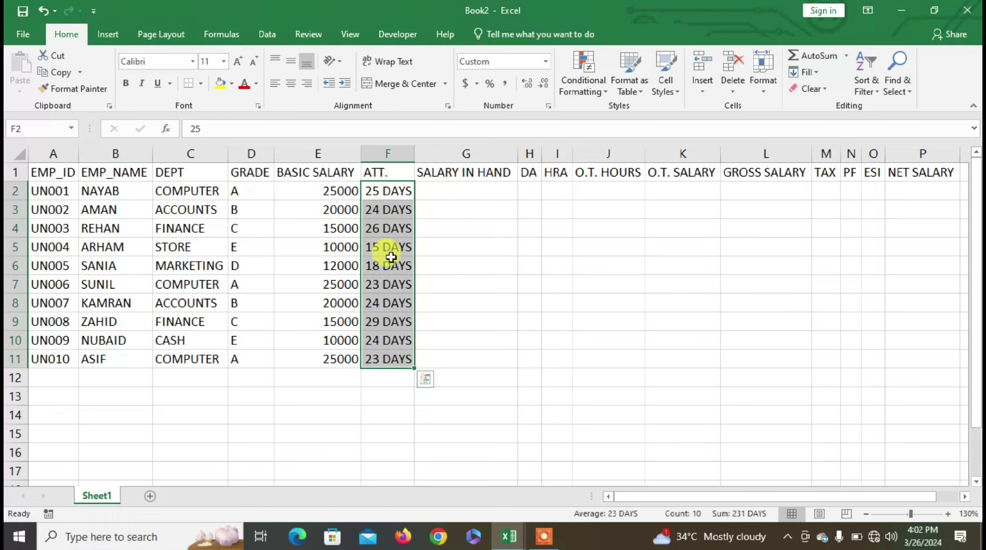
# Make the basic salary values in E2:E11 bold.
pyautogui.click(466, 192)
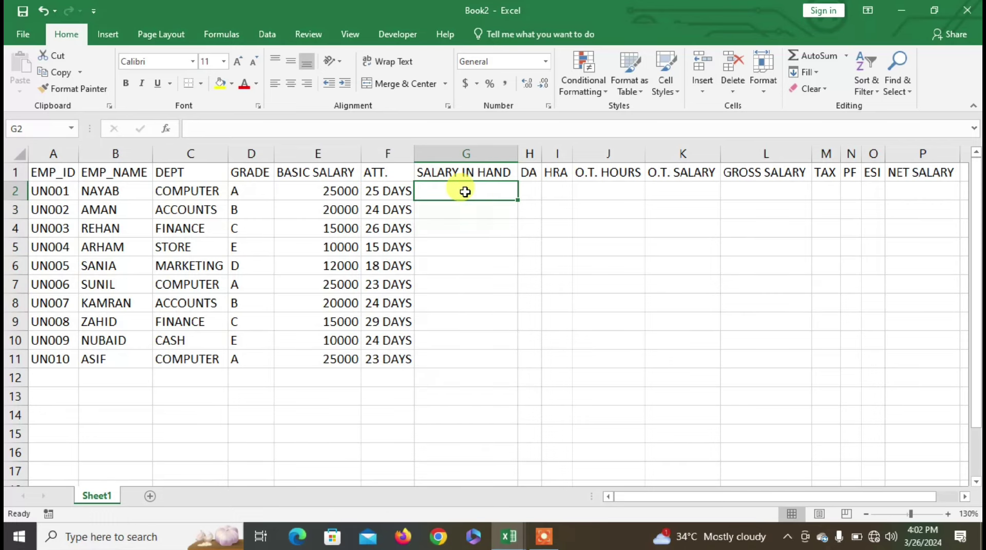
pyautogui.click(315, 190)
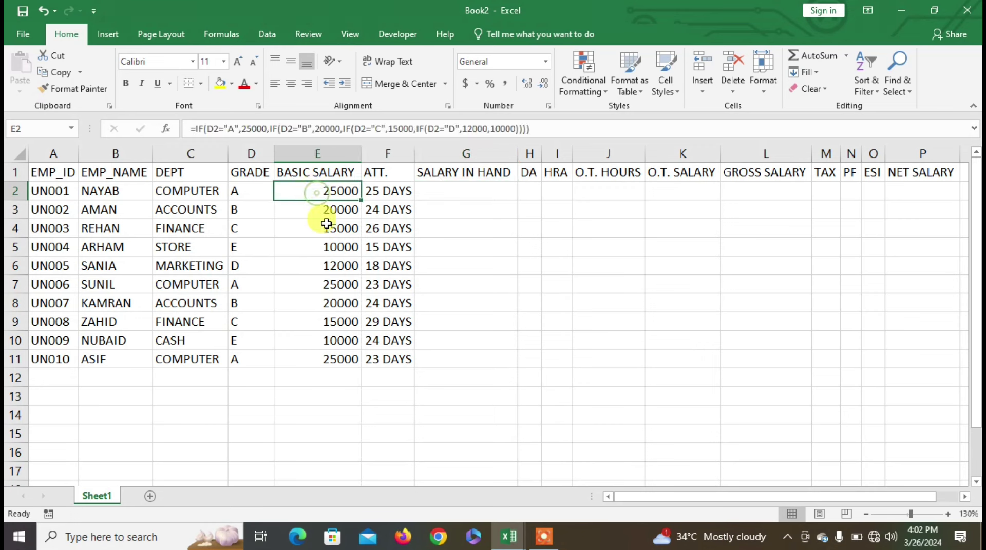
pyautogui.moveTo(329, 194); pyautogui.dragTo(342, 359)
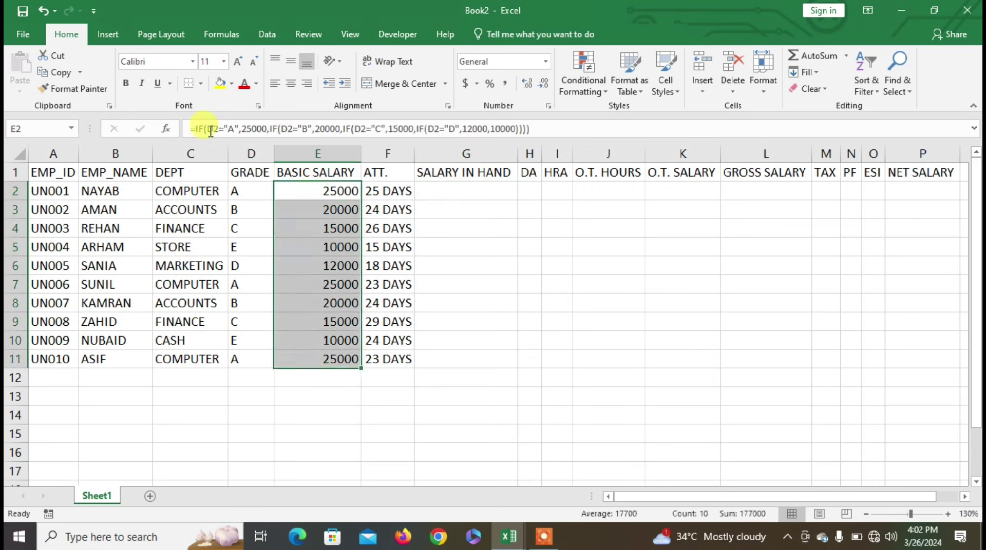
pyautogui.click(128, 84)
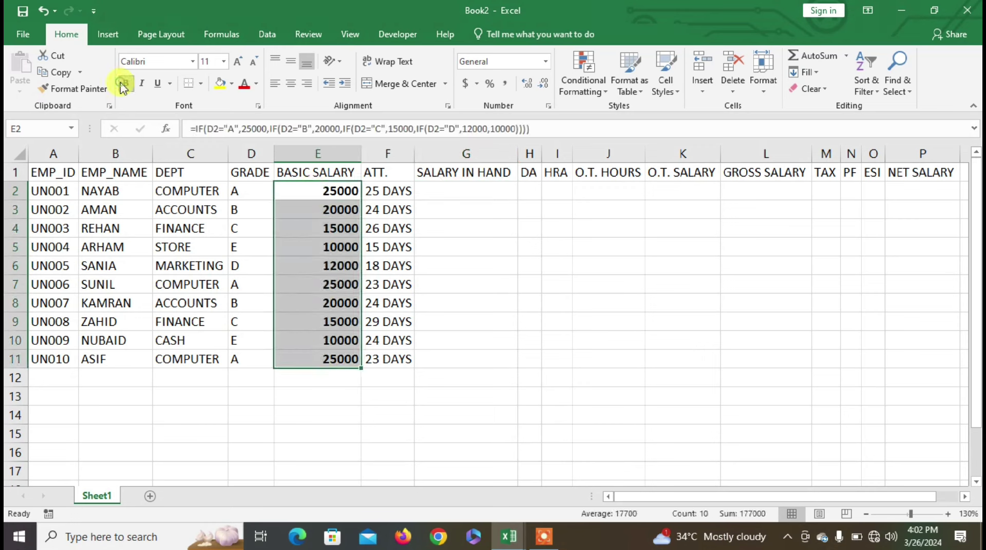
# Check the plain number behind F2's 25 DAYS and return to G2.
pyautogui.click(310, 194)
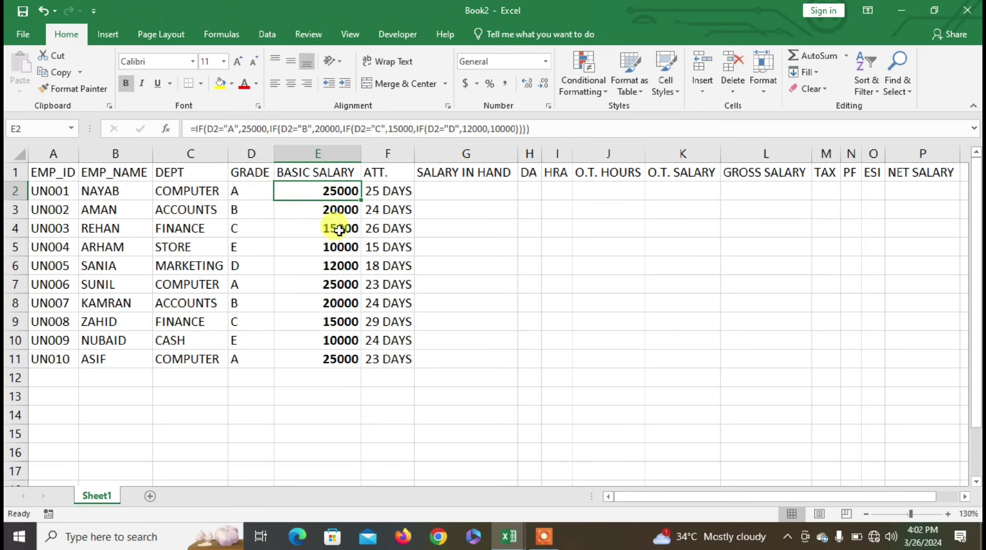
pyautogui.click(431, 192)
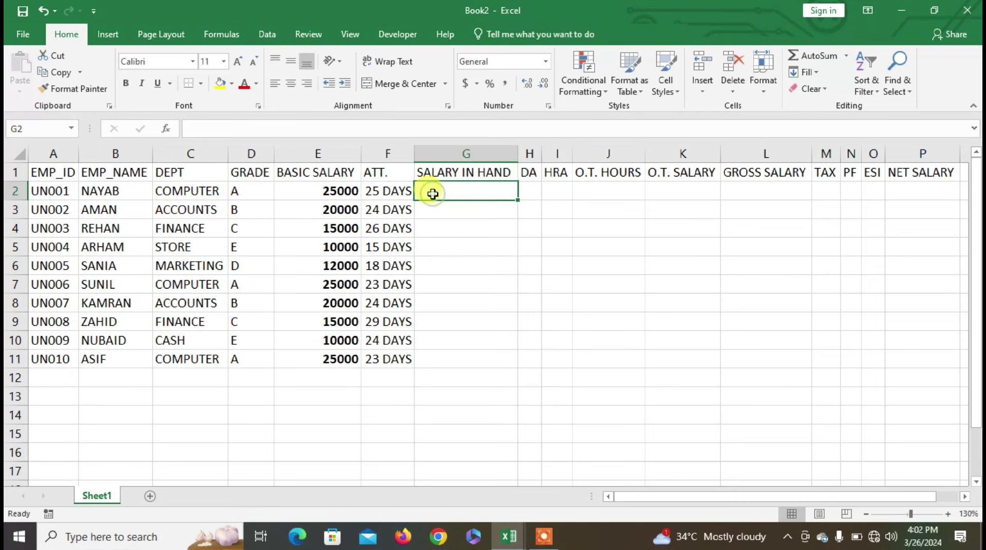
pyautogui.click(400, 194)
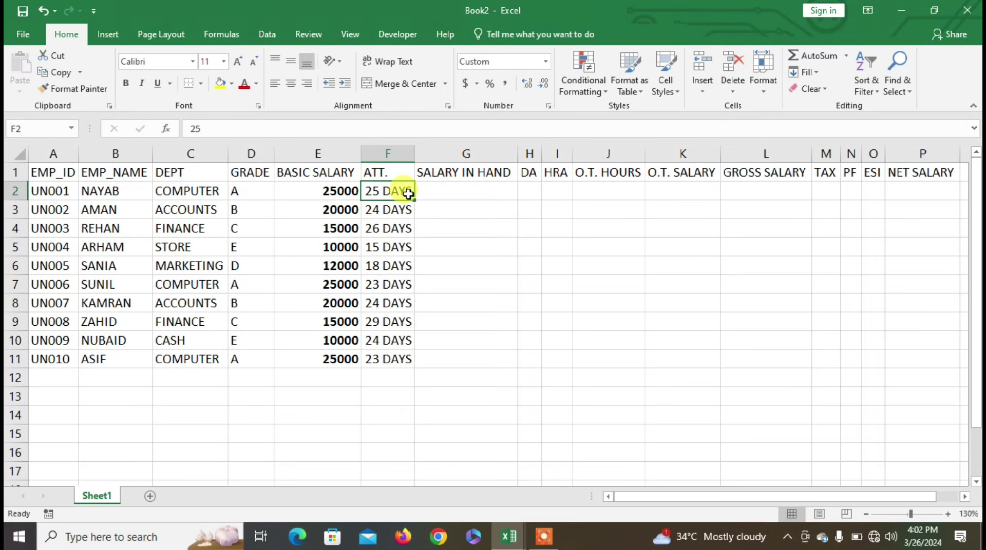
pyautogui.click(450, 194)
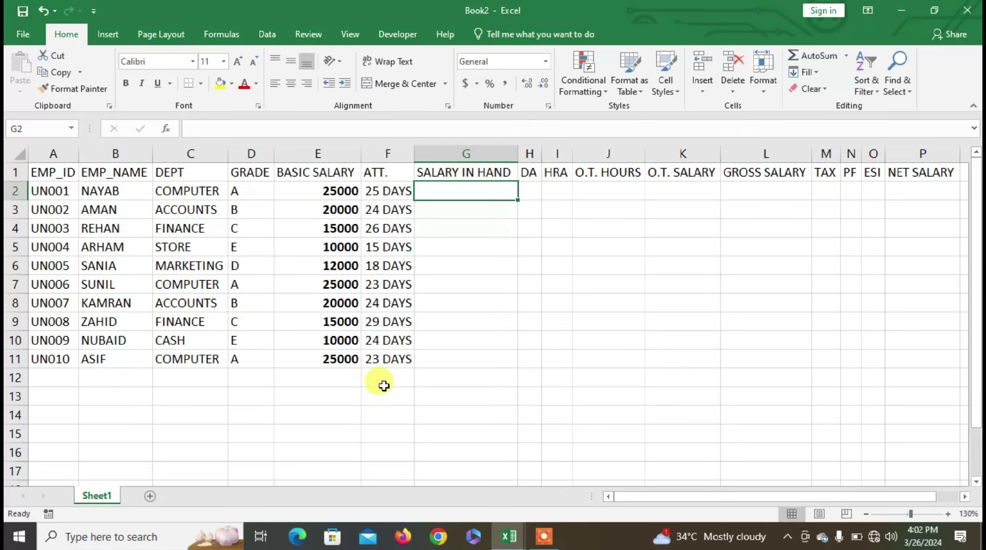
# Enter =E2/30*F2 in G2 to compute salary in hand.
pyautogui.write('=')
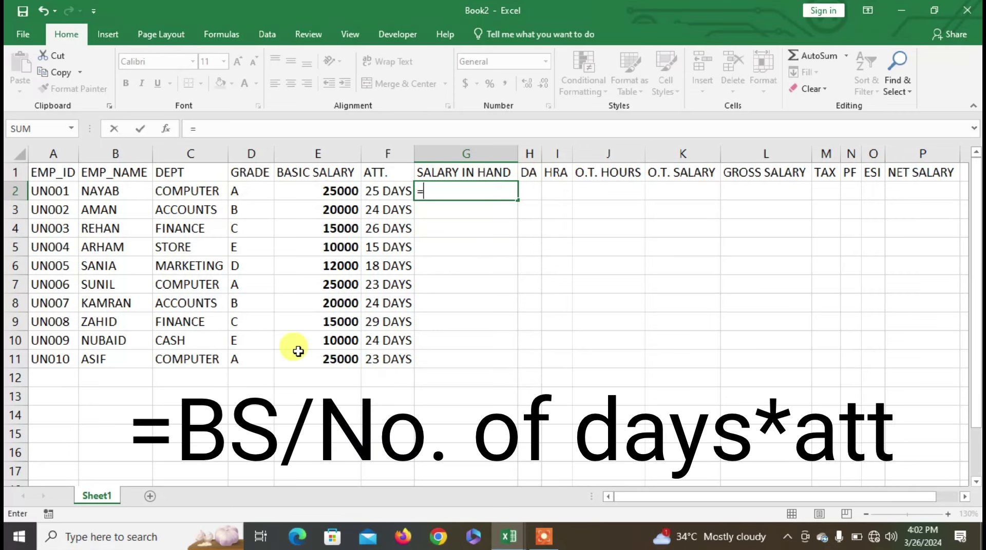
pyautogui.click(332, 193)
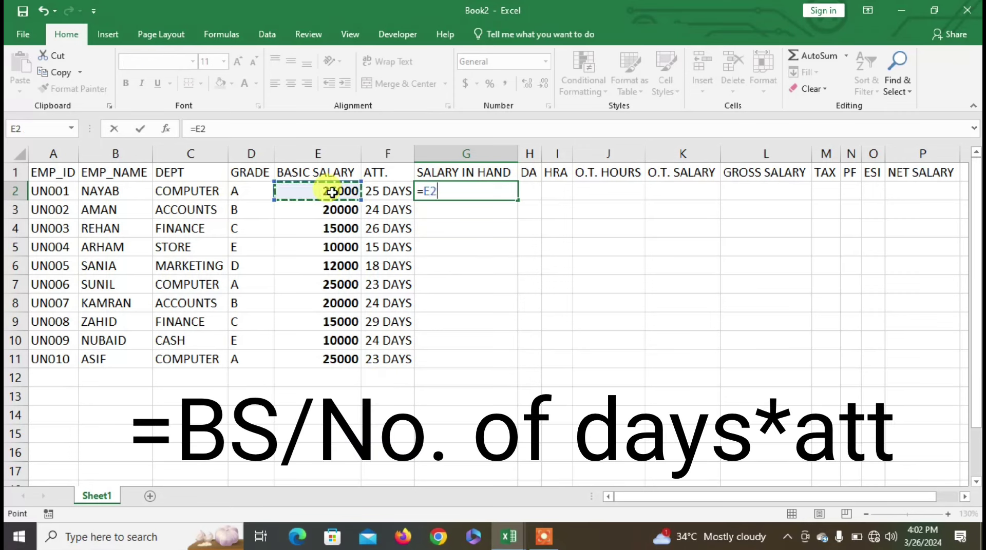
pyautogui.write('/')
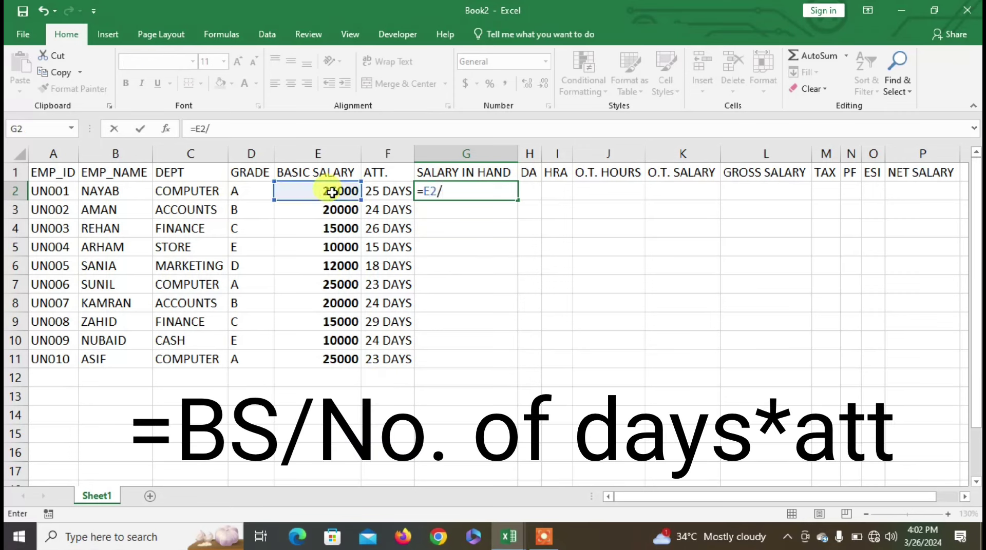
pyautogui.write('30')
pyautogui.write('*')
pyautogui.click(389, 192)
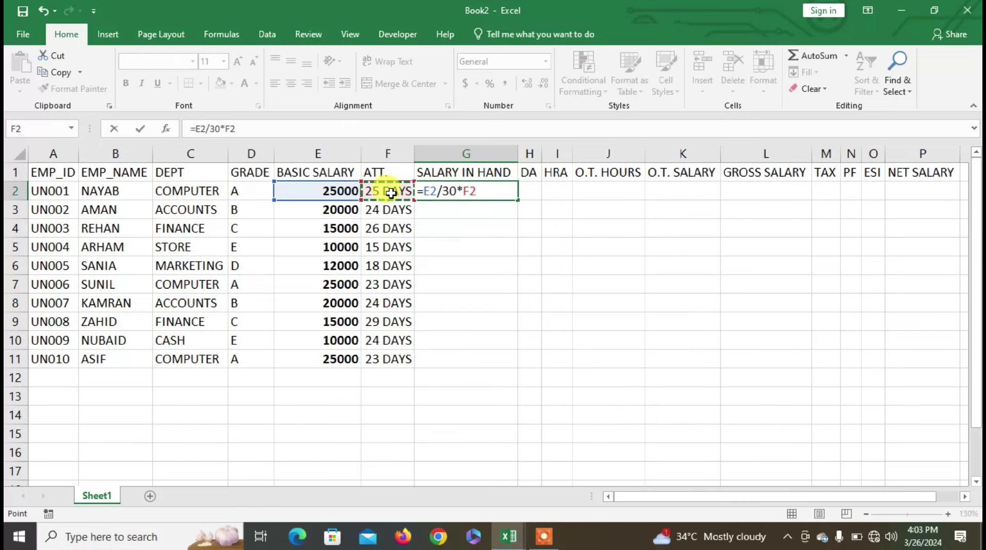
pyautogui.press('Return')
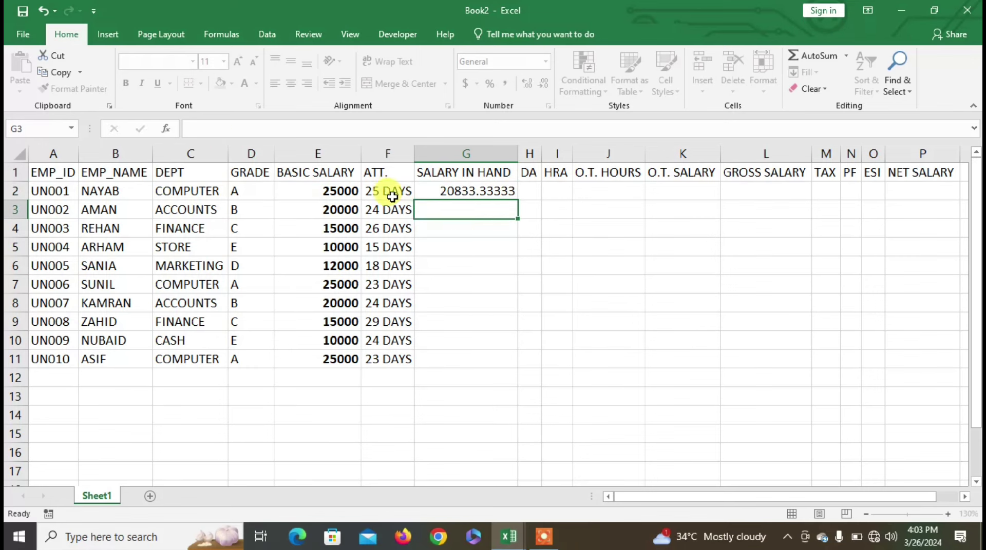
# Show G2 as a whole number, fill the formula down to G11, and make it bold.
pyautogui.click(450, 190)
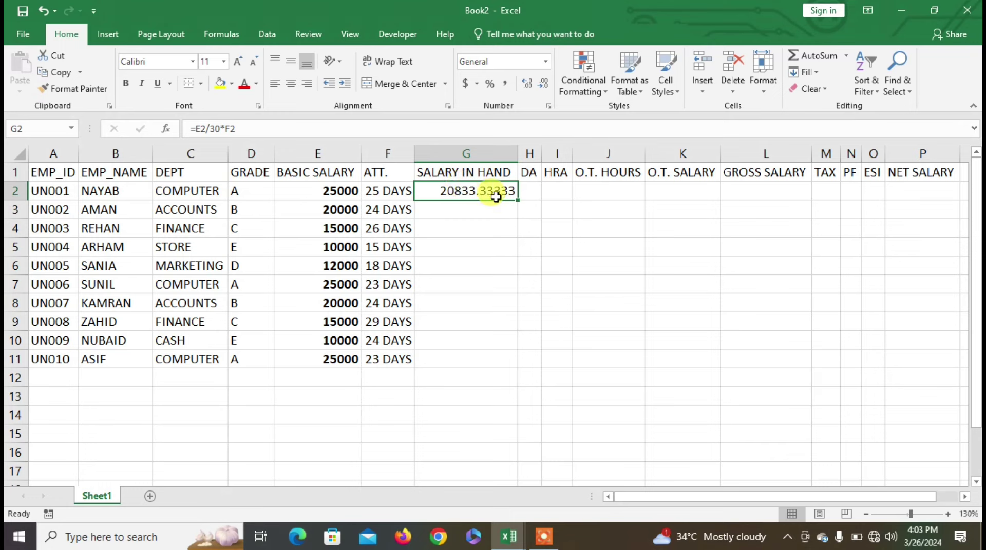
pyautogui.click(545, 83)
pyautogui.click(544, 83)
pyautogui.click(544, 83)
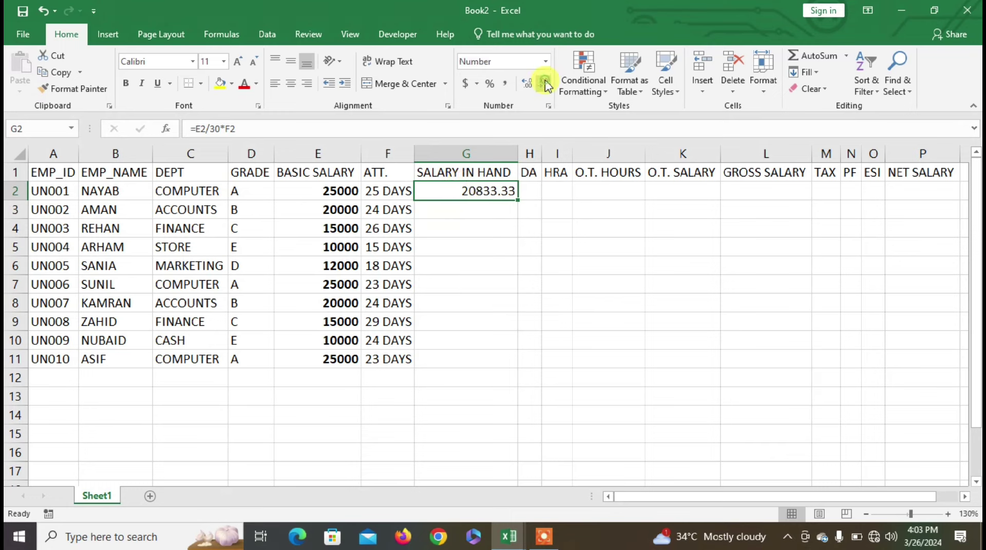
pyautogui.click(545, 83)
pyautogui.click(544, 84)
pyautogui.moveTo(517, 200); pyautogui.dragTo(517, 201)
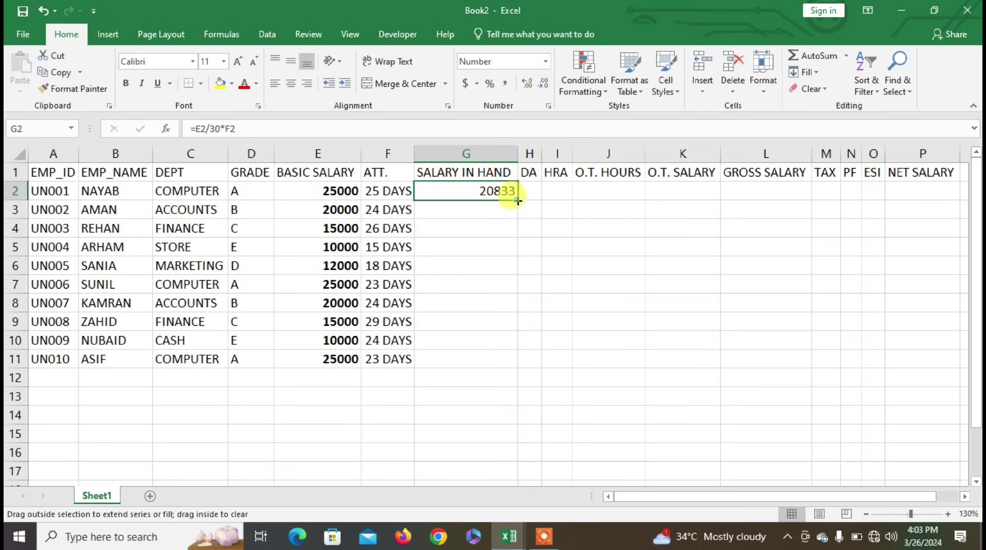
pyautogui.doubleClick(518, 201)
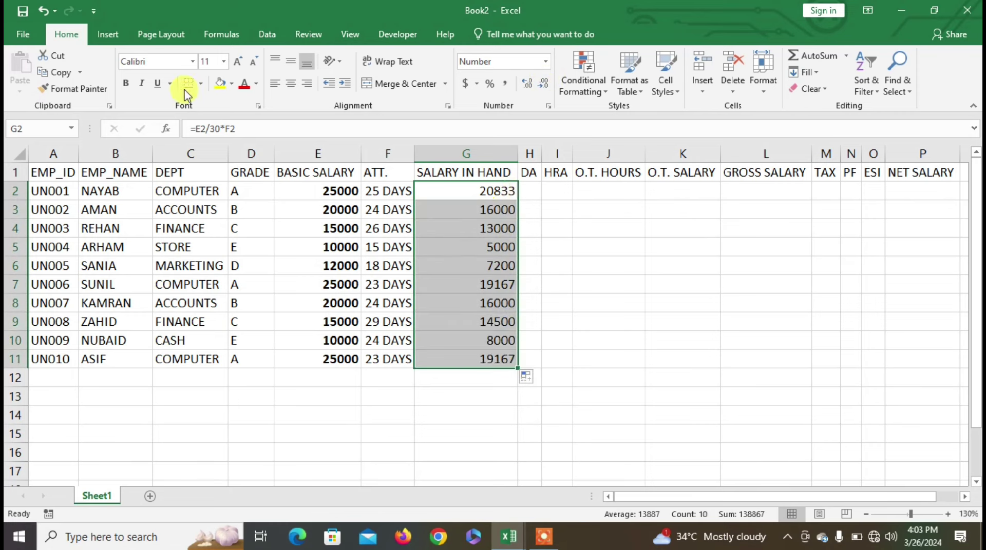
pyautogui.click(125, 83)
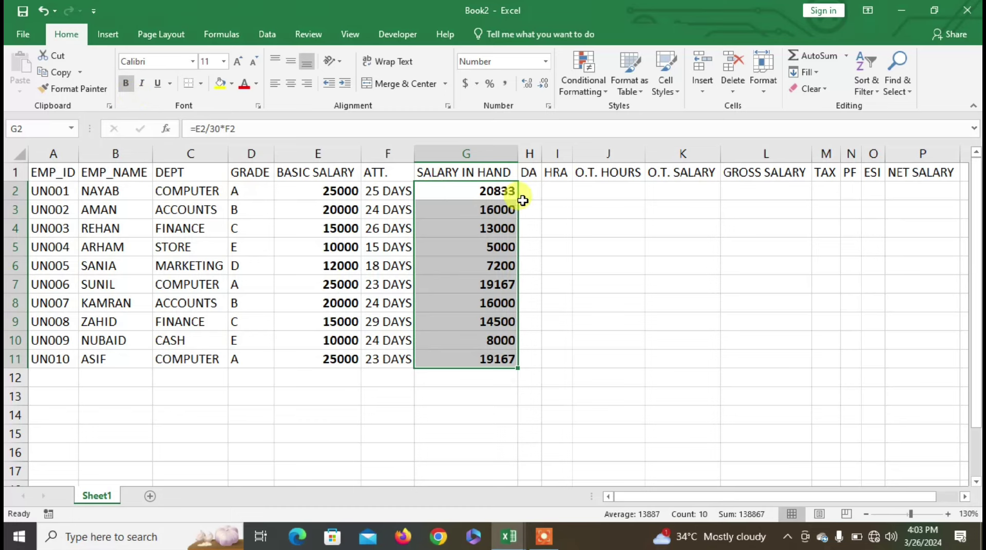
pyautogui.click(531, 193)
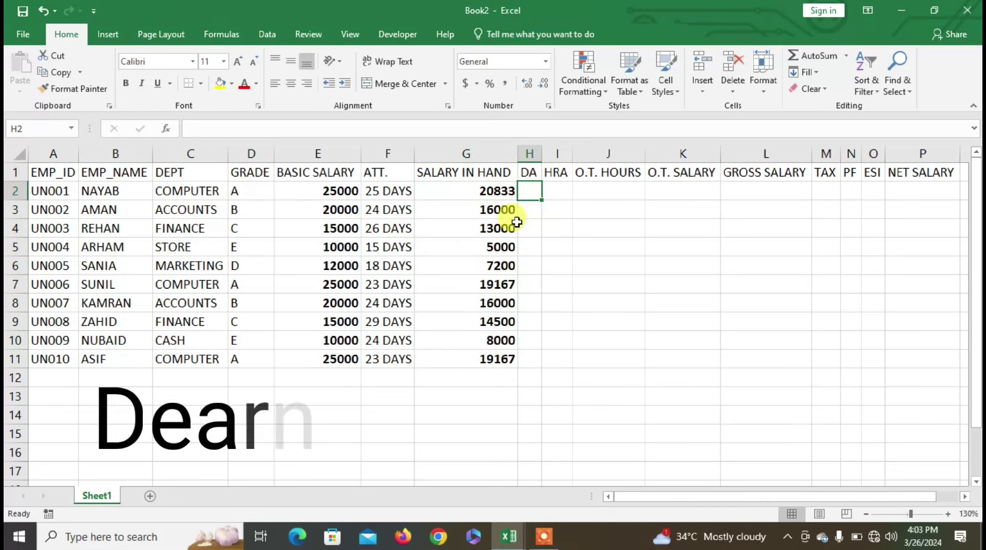
# Enter =IF(G2<=15000,G2*5%,G2*6%) in H2 and copy it down to H11.
pyautogui.write('=IF(')
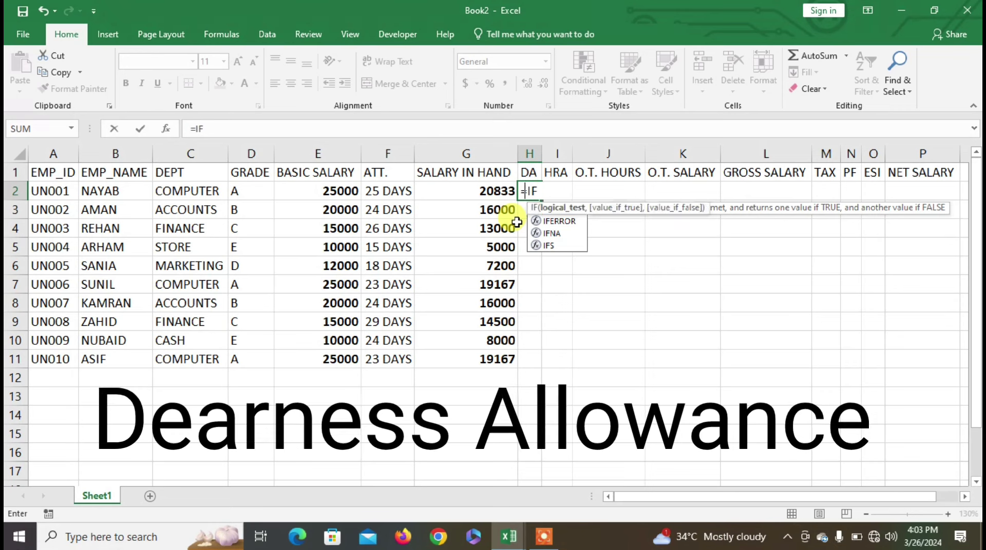
pyautogui.click(483, 192)
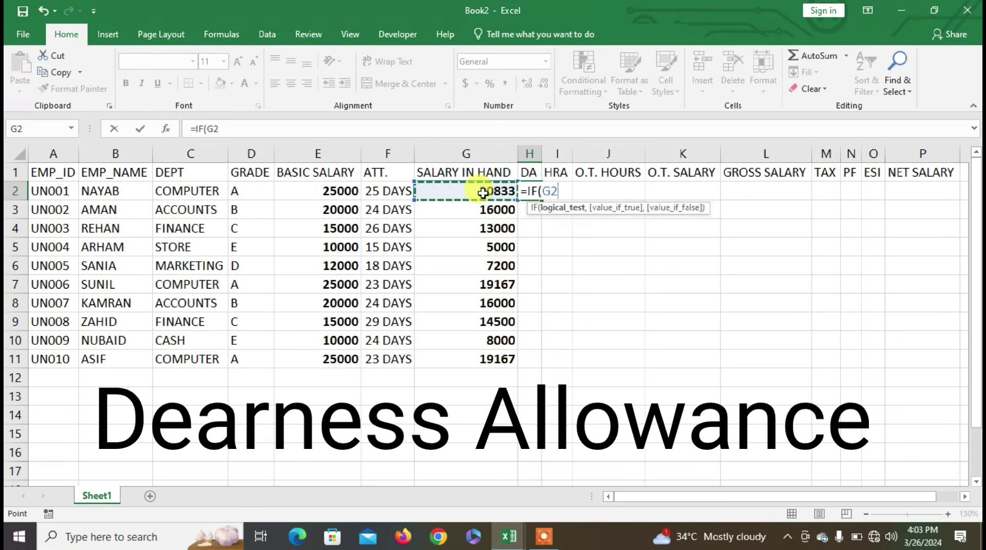
pyautogui.write('<=')
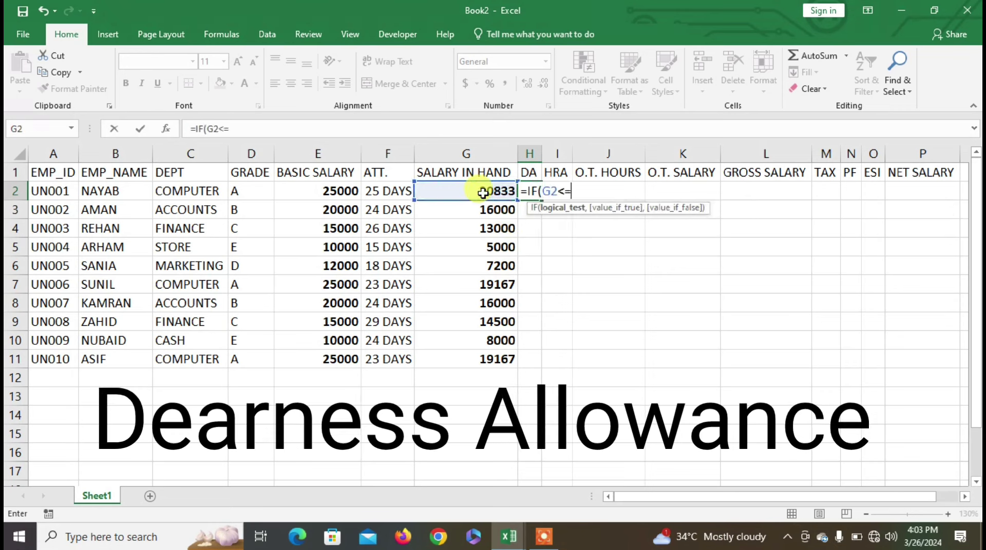
pyautogui.write('15')
pyautogui.write('00')
pyautogui.write('0')
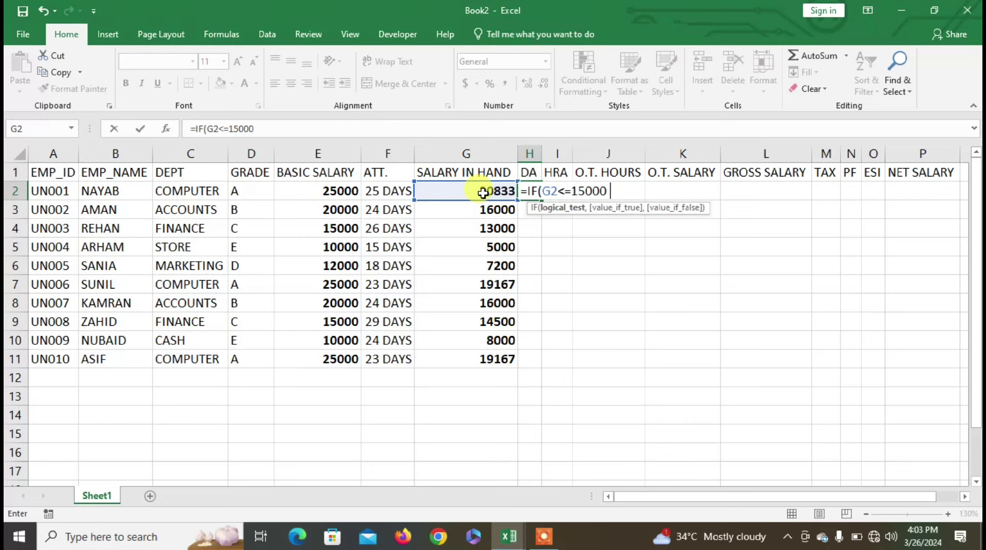
pyautogui.write(',')
pyautogui.click(483, 193)
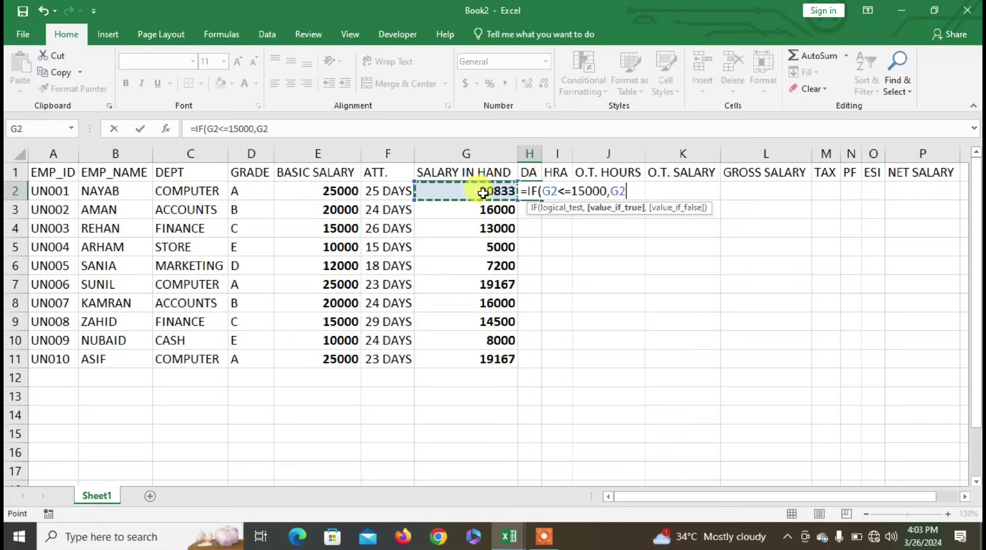
pyautogui.write('*5%')
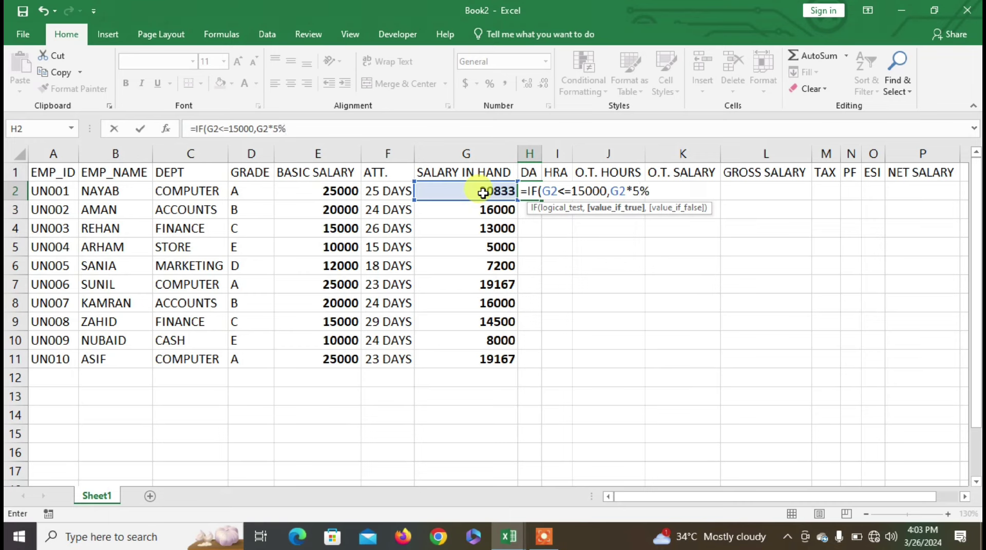
pyautogui.write(',')
pyautogui.click(483, 193)
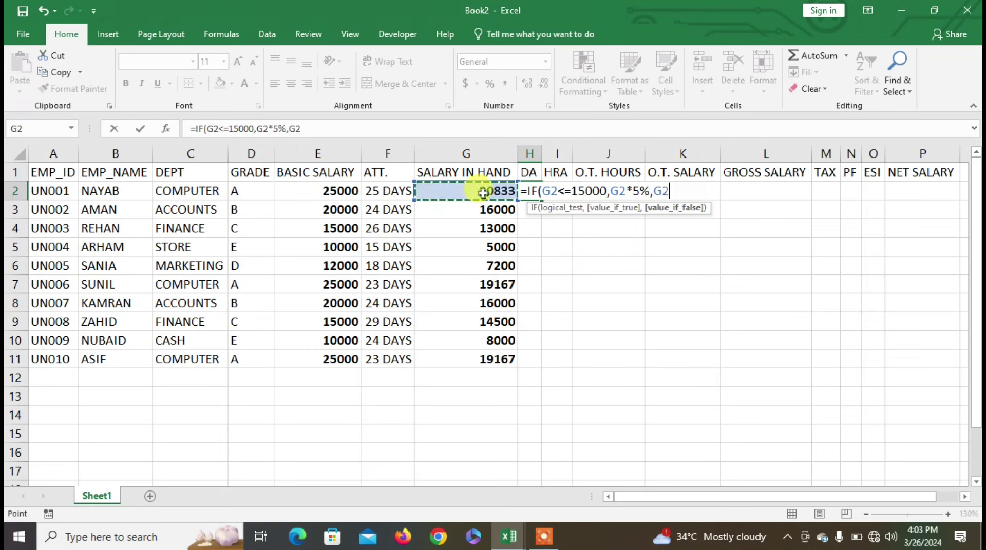
pyautogui.write('*6%')
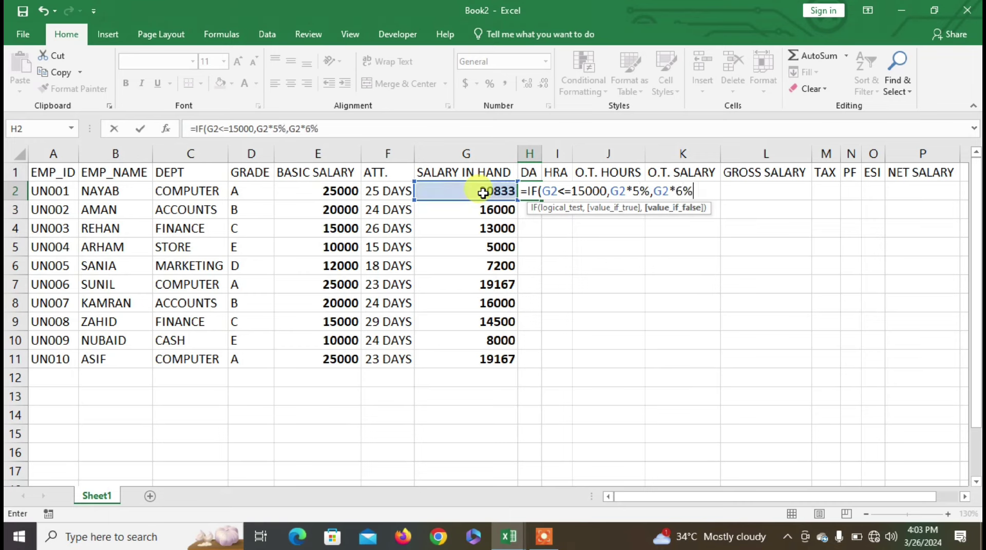
pyautogui.write(')')
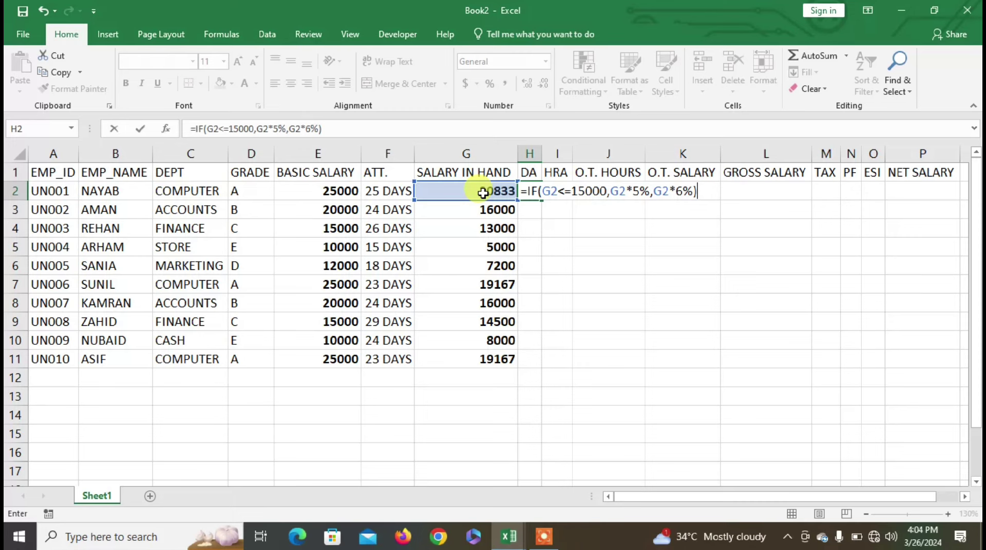
pyautogui.press('Return')
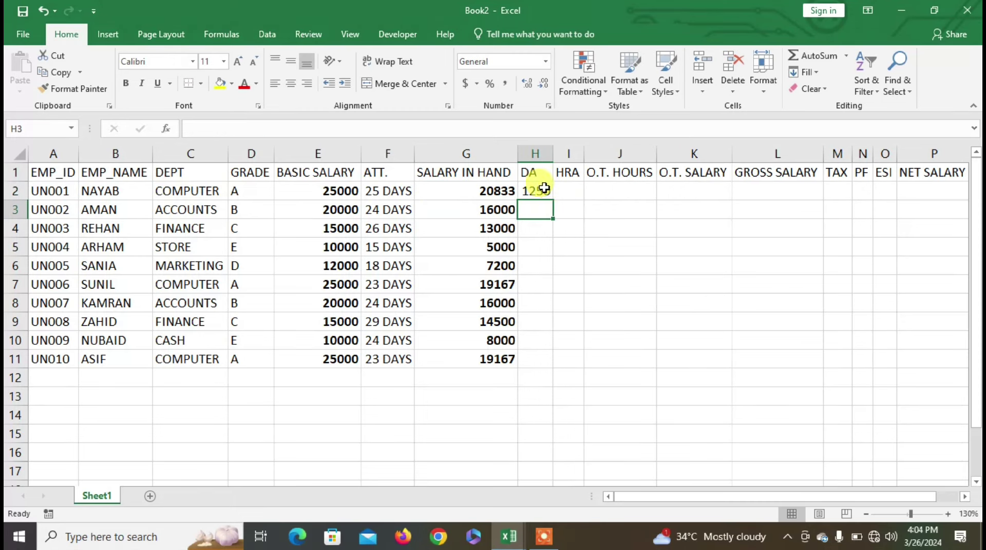
pyautogui.click(547, 193)
pyautogui.doubleClick(553, 201)
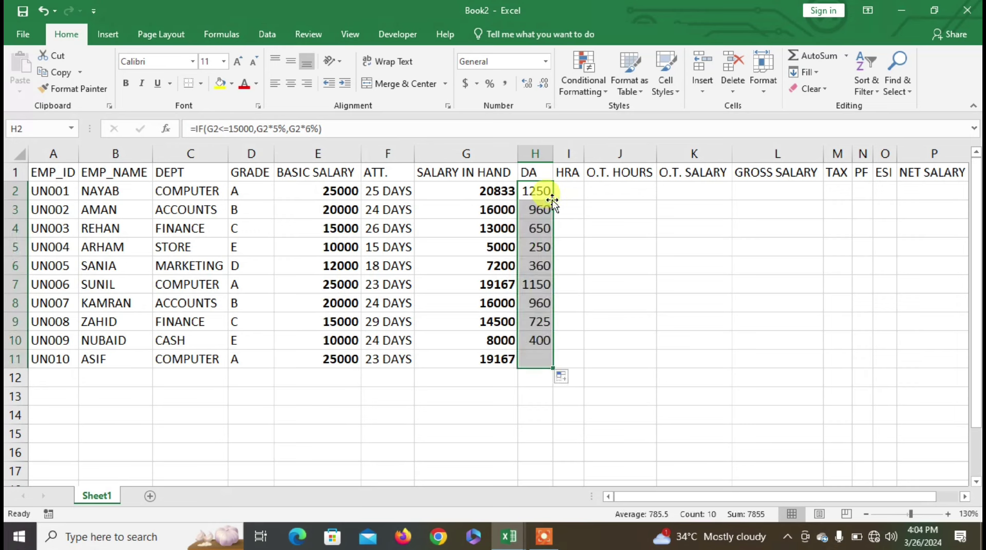
pyautogui.click(571, 192)
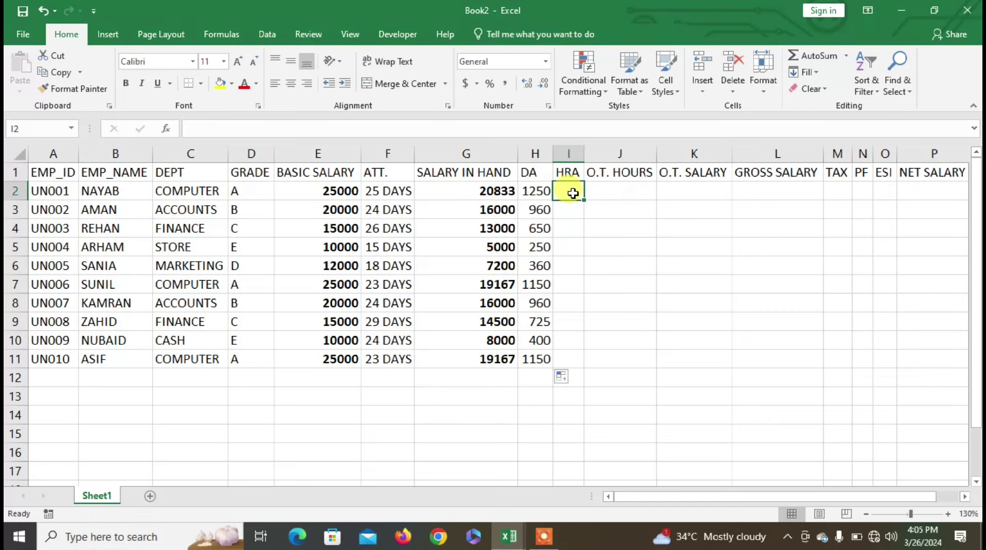
# Enter =IF(G2<=15000,G2*10%,G2*12%) in I2 and copy it down to I11.
pyautogui.write('=IF')
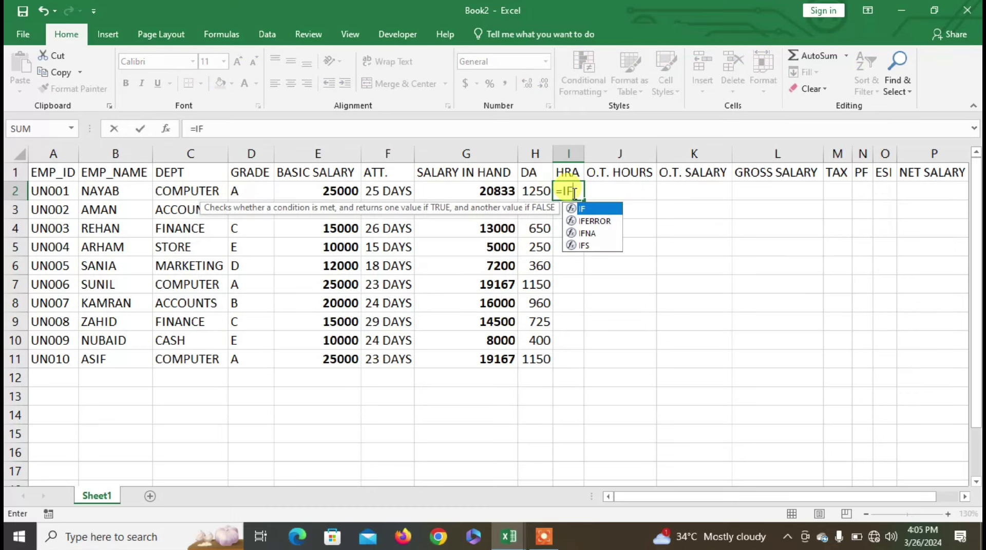
pyautogui.write('(')
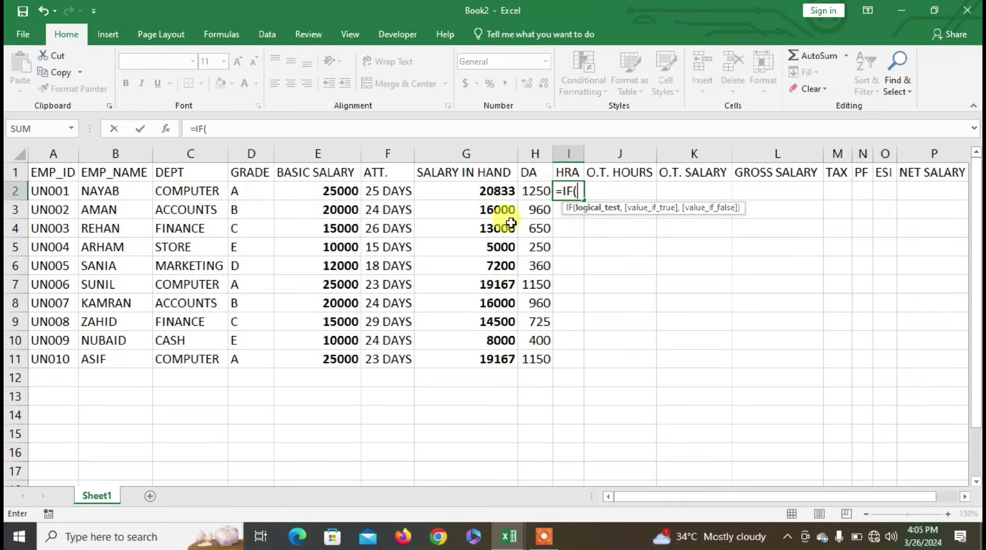
pyautogui.click(500, 189)
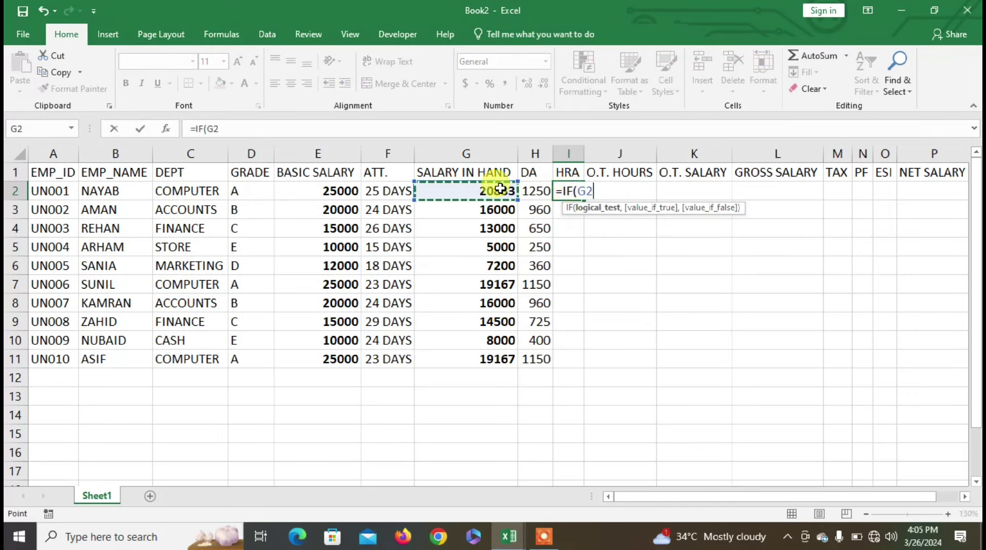
pyautogui.write('<=15')
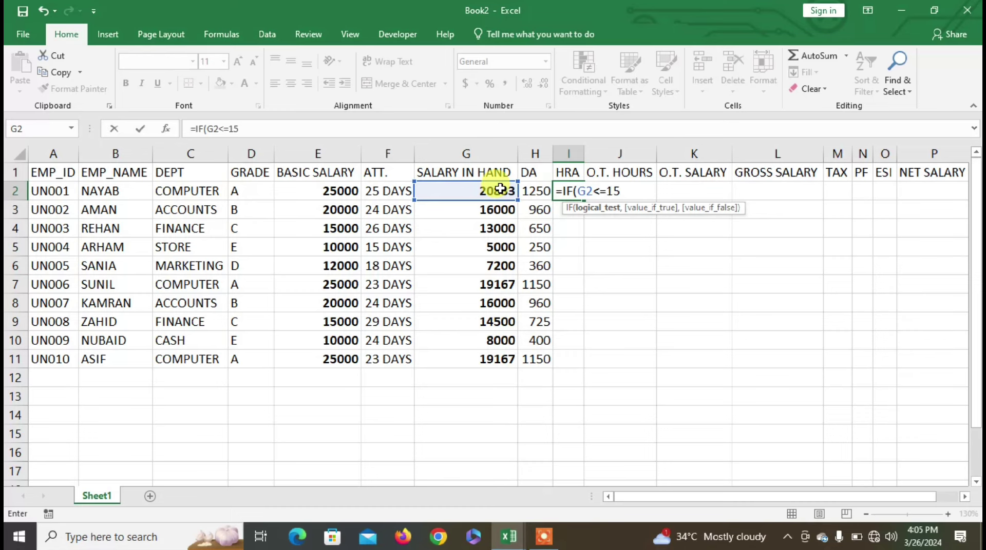
pyautogui.write('000,')
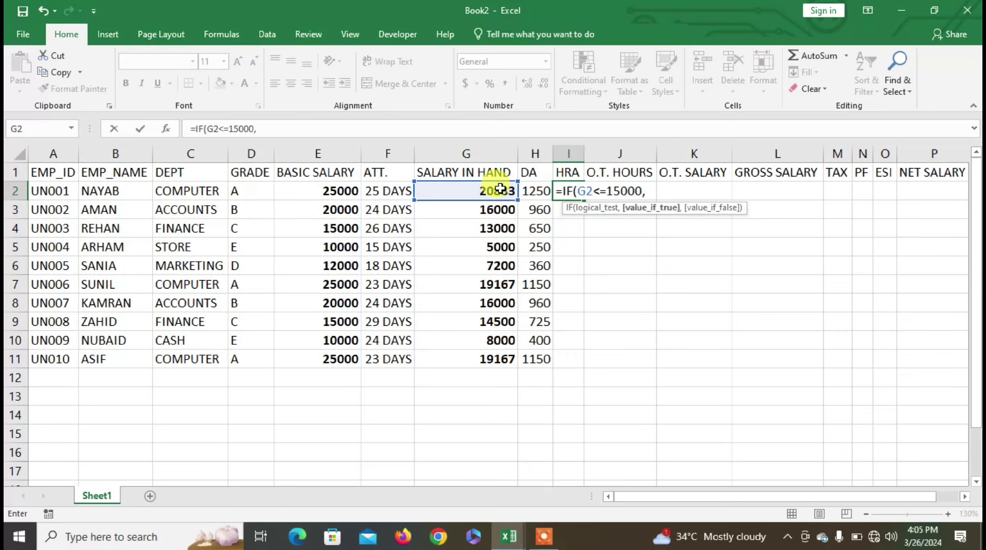
pyautogui.click(500, 188)
pyautogui.write('*10')
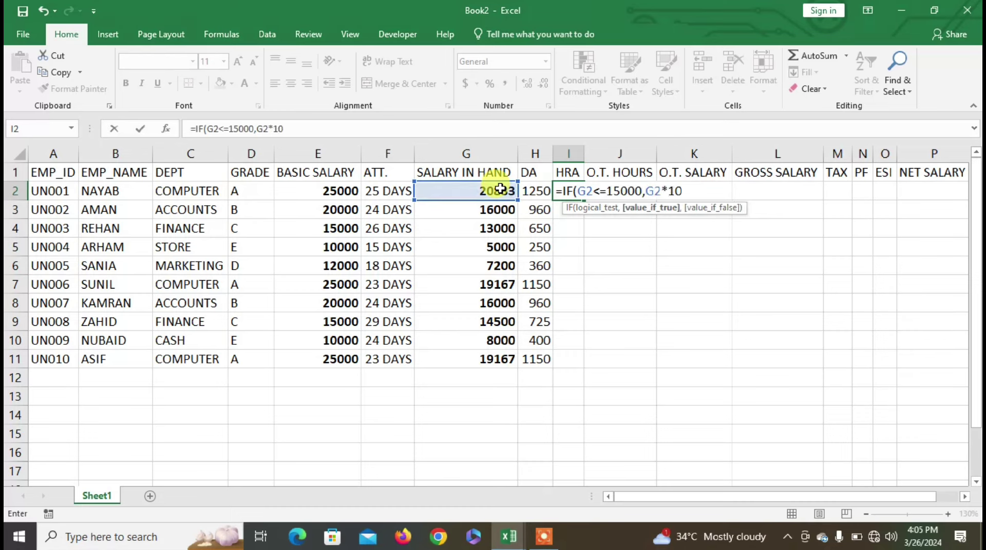
pyautogui.write('%,')
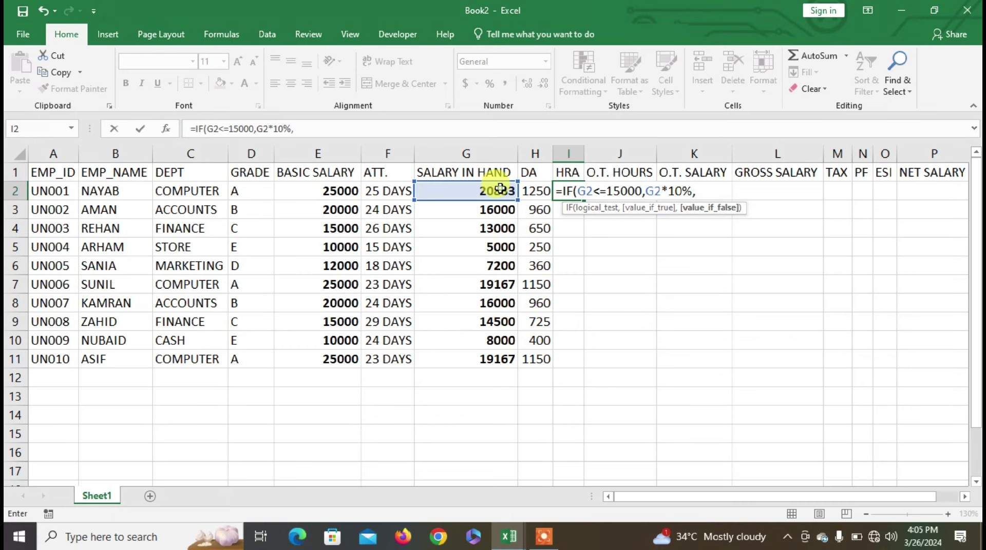
pyautogui.click(500, 189)
pyautogui.write('*12')
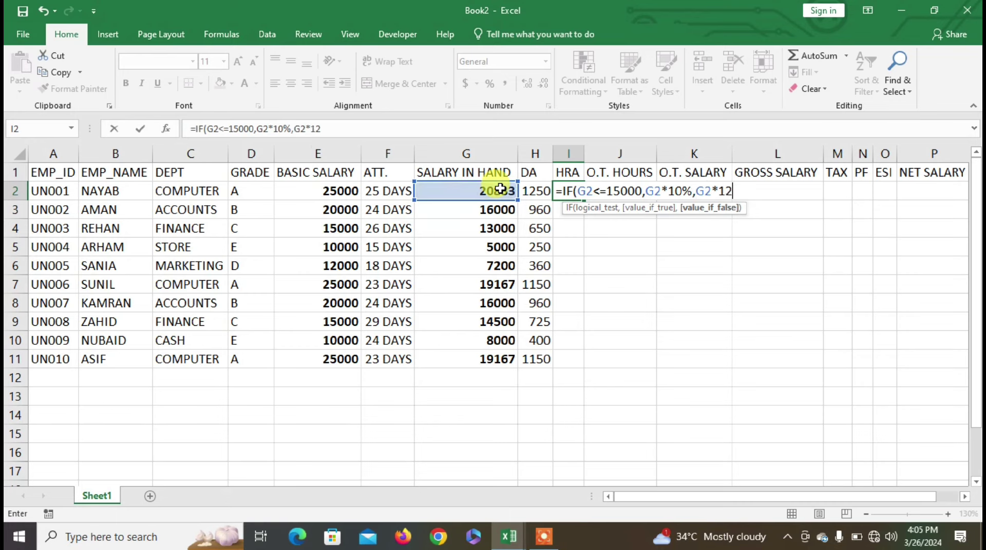
pyautogui.write('%)')
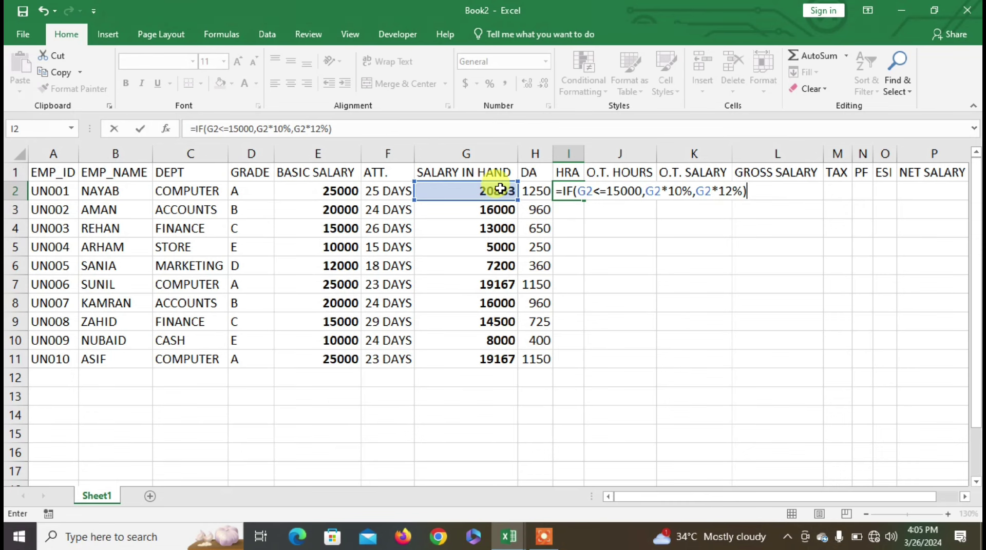
pyautogui.press('Return')
pyautogui.click(567, 191)
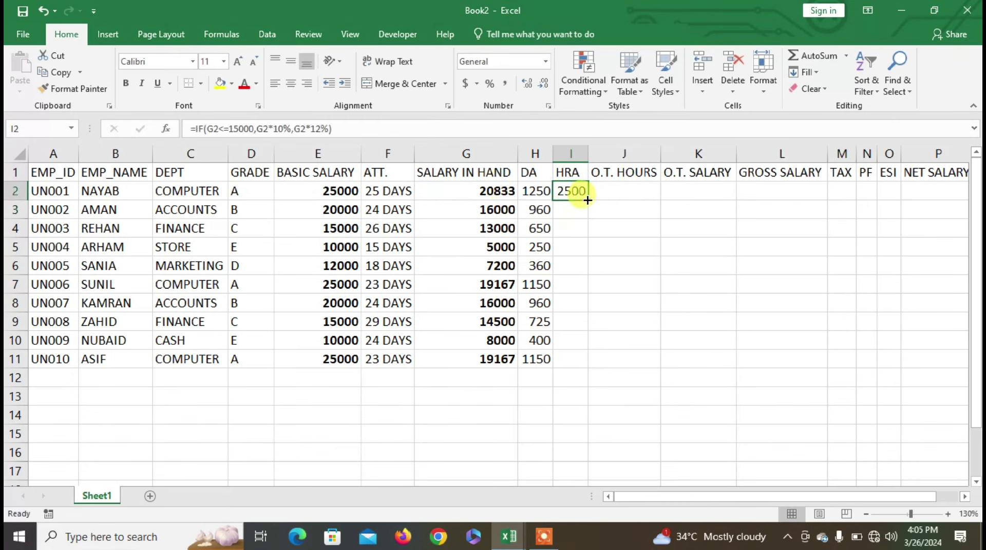
pyautogui.doubleClick(588, 201)
pyautogui.click(634, 187)
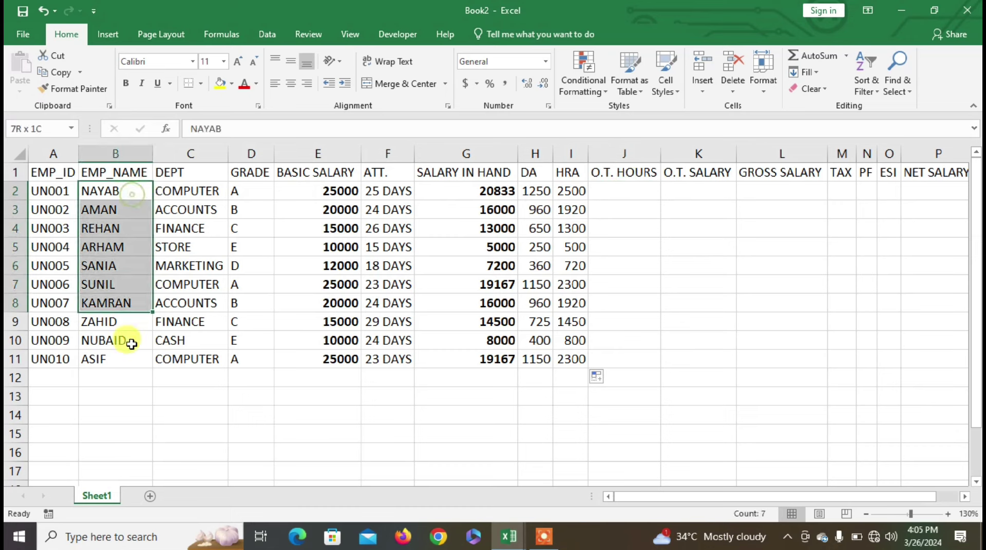
# Enter overtime hours 45, 25, 24 and 30 in J2:J5.
pyautogui.moveTo(133, 194); pyautogui.dragTo(130, 354)
pyautogui.click(616, 190)
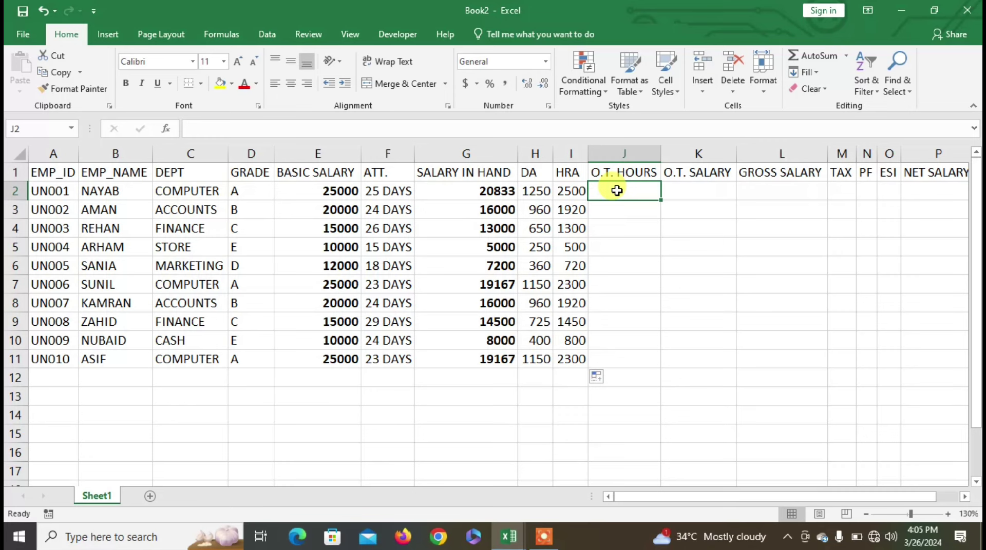
pyautogui.write('25')
pyautogui.press('Return')
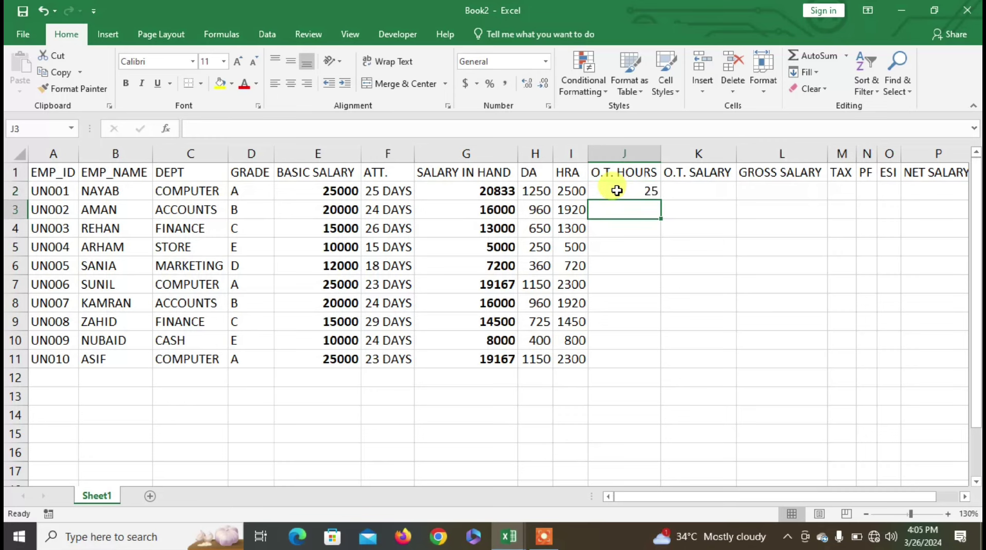
pyautogui.click(617, 190)
pyautogui.write('45')
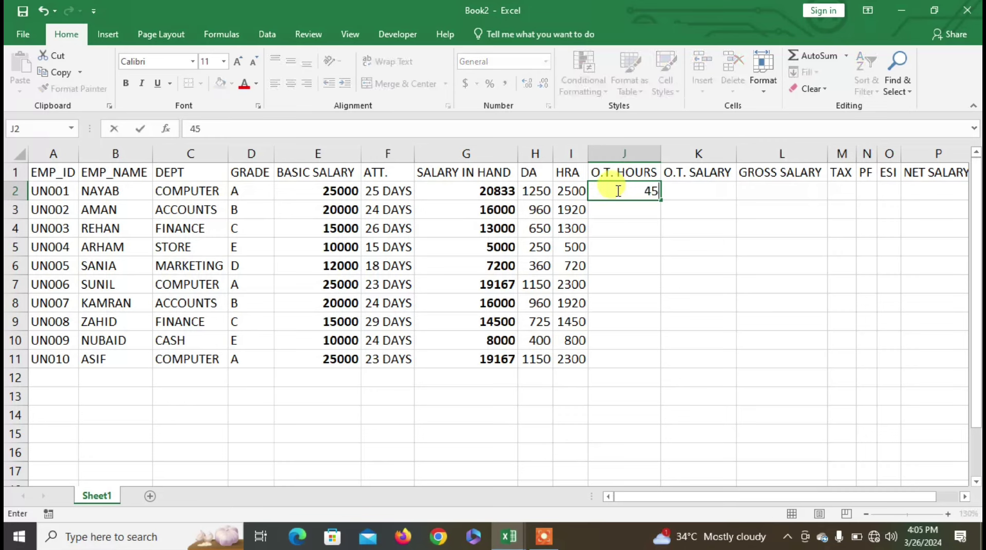
pyautogui.press('Return')
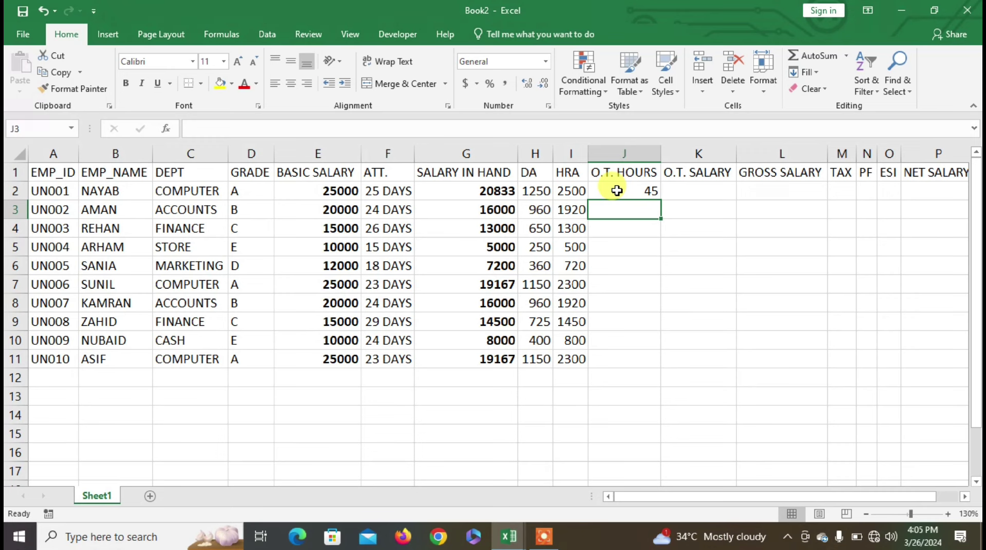
pyautogui.write('25')
pyautogui.press('Return')
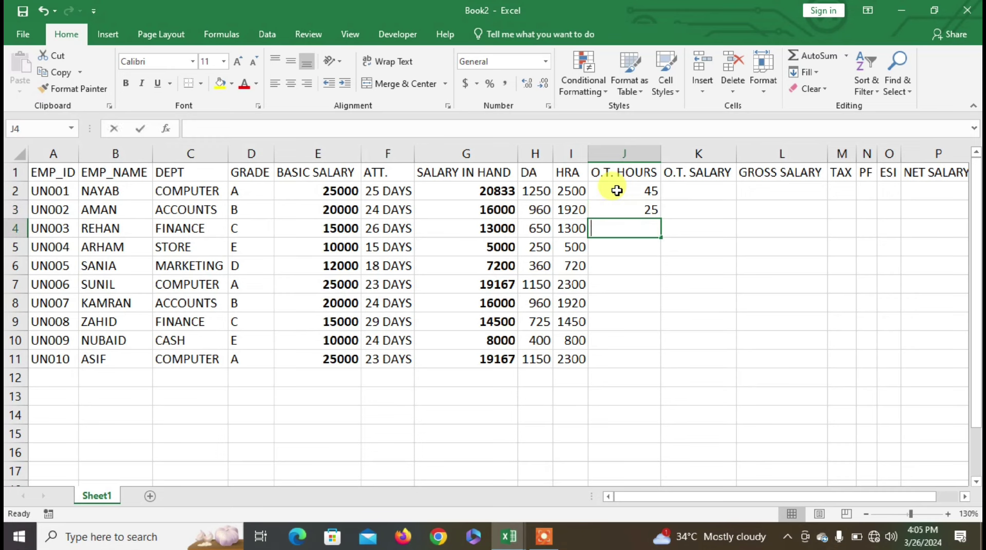
pyautogui.write('24')
pyautogui.press('Return')
pyautogui.write('30')
pyautogui.press('Return')
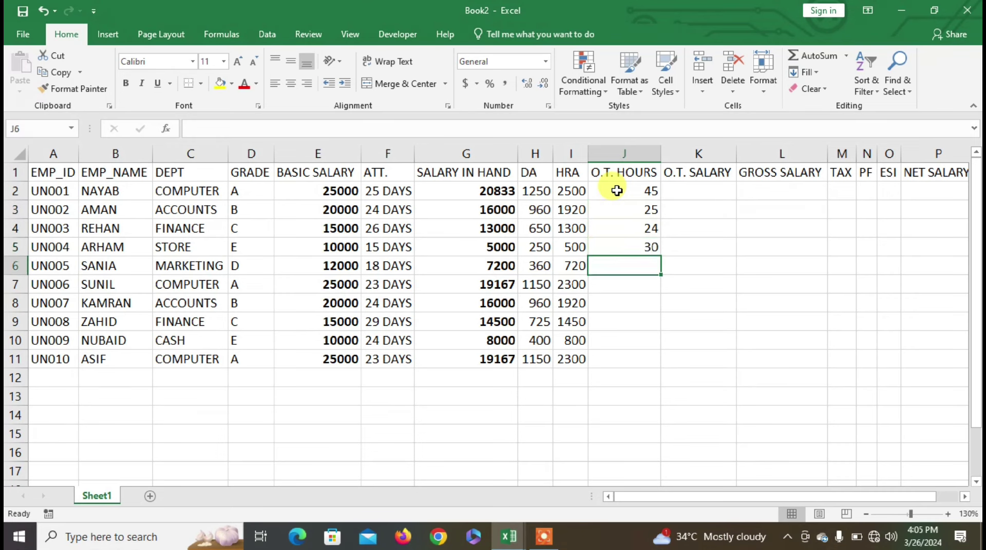
# Enter the remaining overtime hours 27, 29, 26, 14, 28 and 23 in J6:J11.
pyautogui.write('27')
pyautogui.press('Return')
pyautogui.write('29')
pyautogui.press('Return')
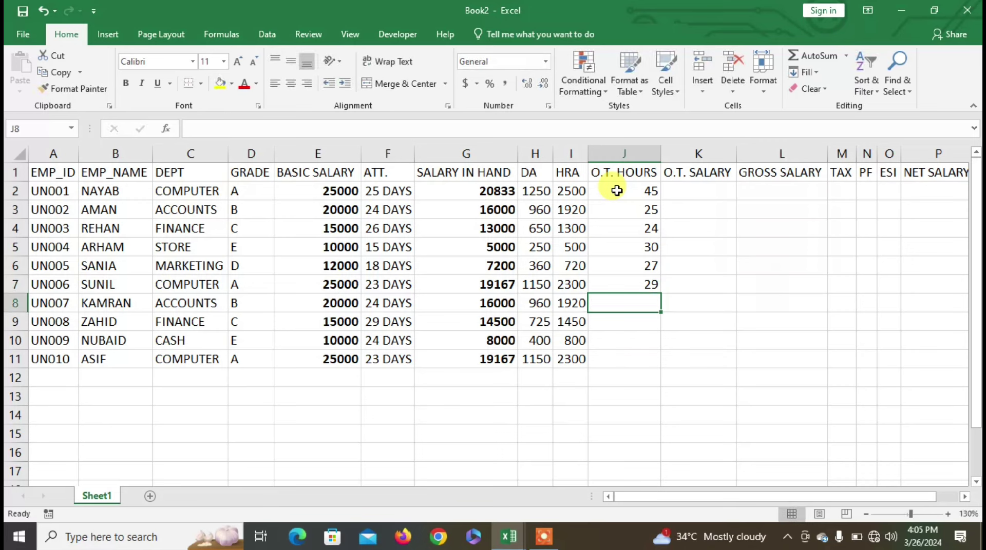
pyautogui.write('26')
pyautogui.press('Return')
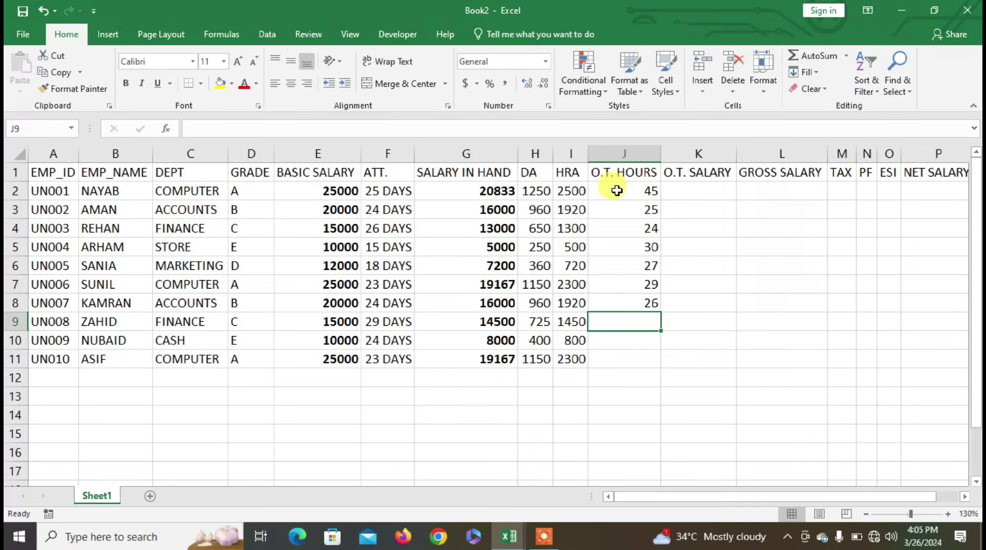
pyautogui.write('14')
pyautogui.press('Return')
pyautogui.write('28')
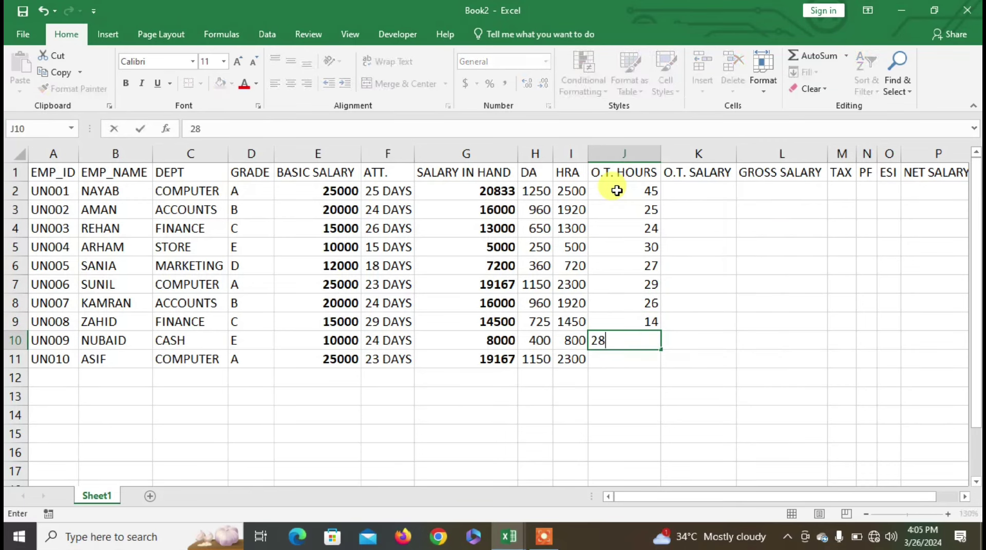
pyautogui.press('Return')
pyautogui.write('23')
pyautogui.press('Return')
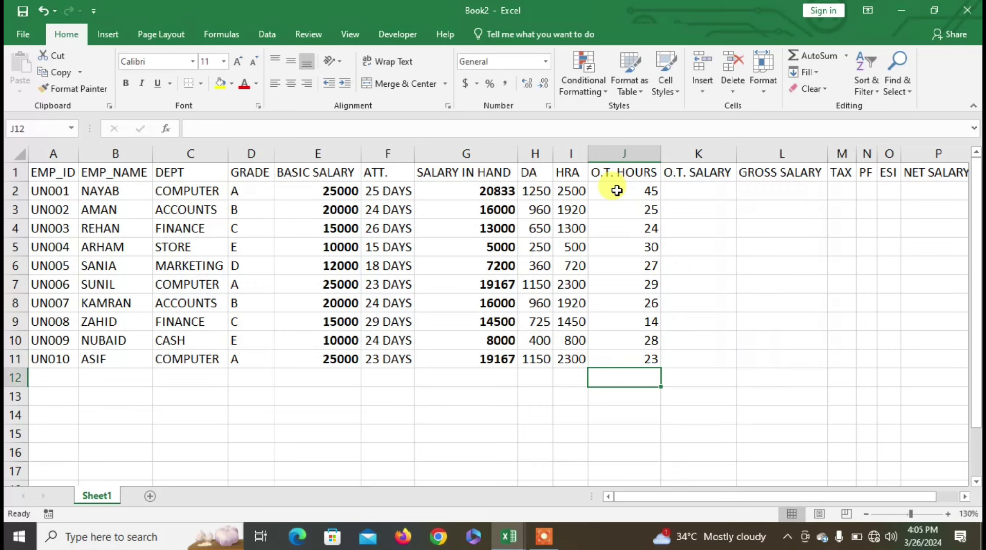
pyautogui.click(617, 191)
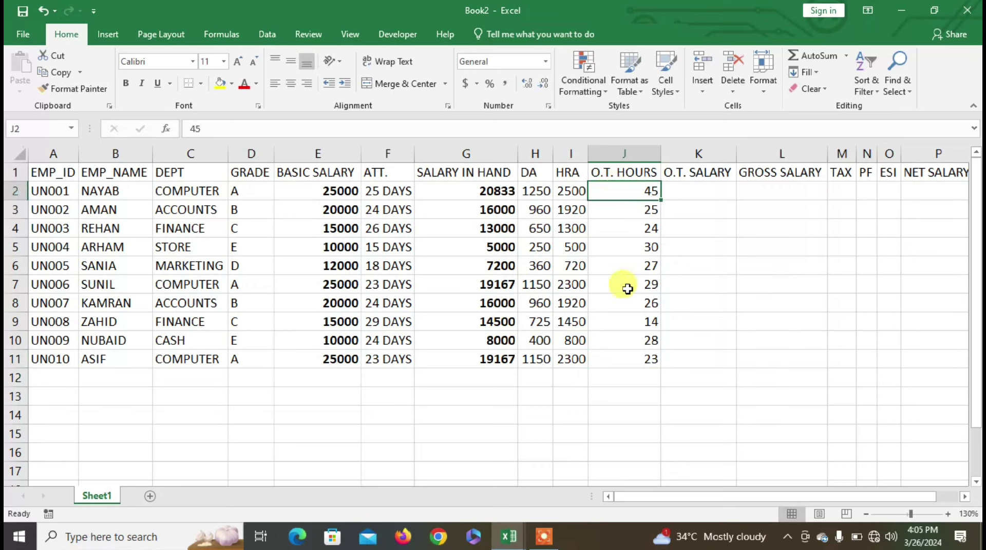
# Give overtime hours J2:J11 the custom format # "HRS" so they read like 45 HRS.
pyautogui.moveTo(627, 192); pyautogui.dragTo(632, 356)
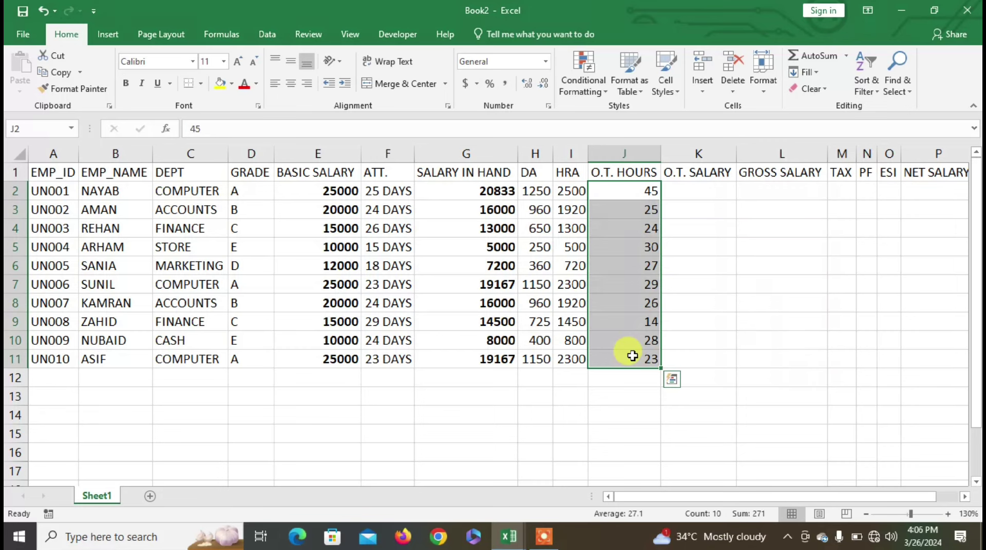
pyautogui.hotkey('ctrl', '1')
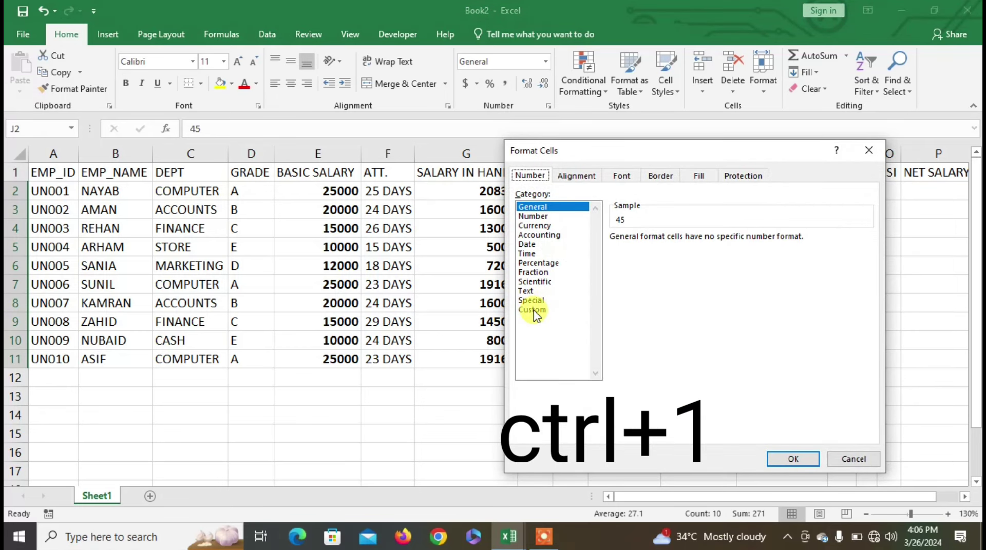
pyautogui.click(534, 310)
pyautogui.moveTo(657, 250); pyautogui.dragTo(603, 254)
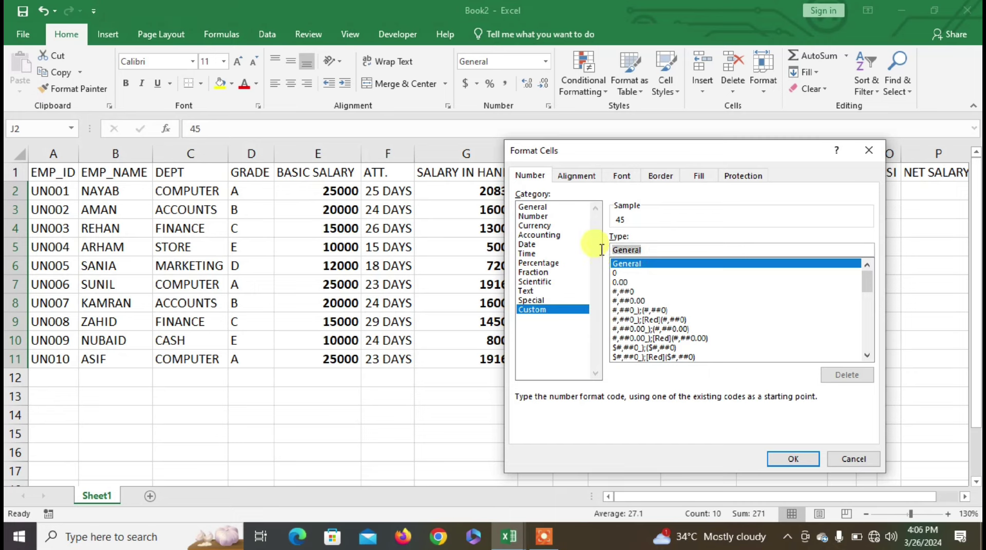
pyautogui.write('# "')
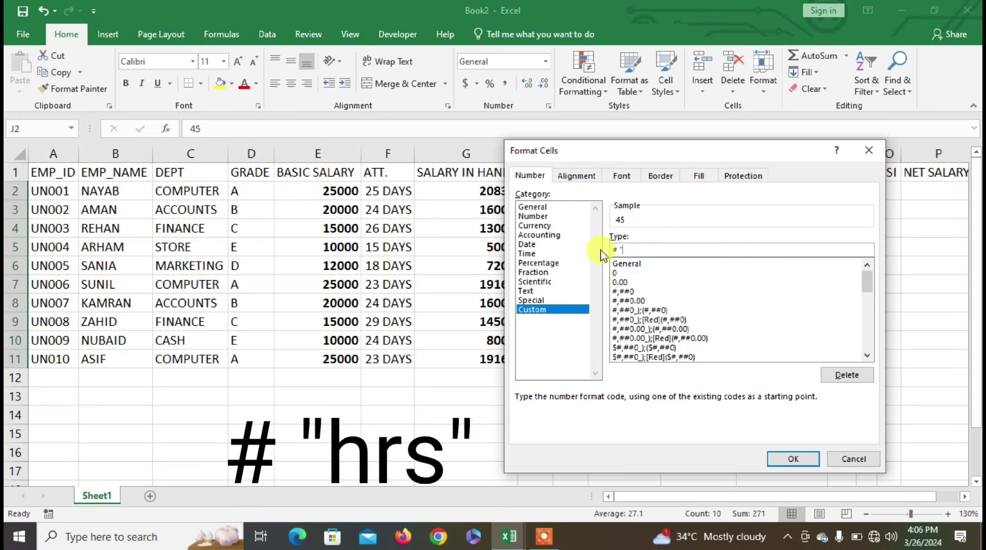
pyautogui.write('HRS"')
pyautogui.click(815, 458)
pyautogui.click(691, 194)
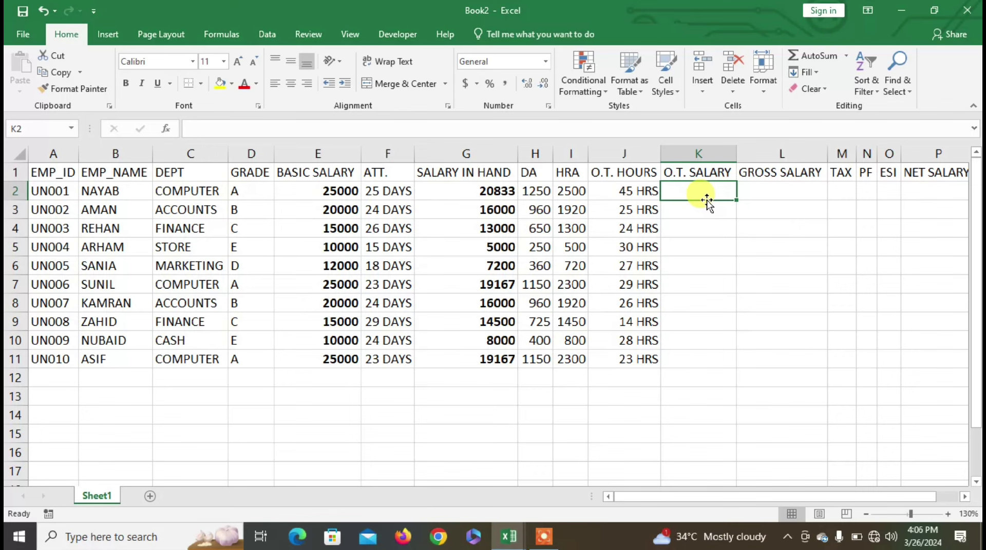
# Enter =E2/30/8*J2 in K2, giving the first employee an overtime salary of 4687.5.
pyautogui.write('=')
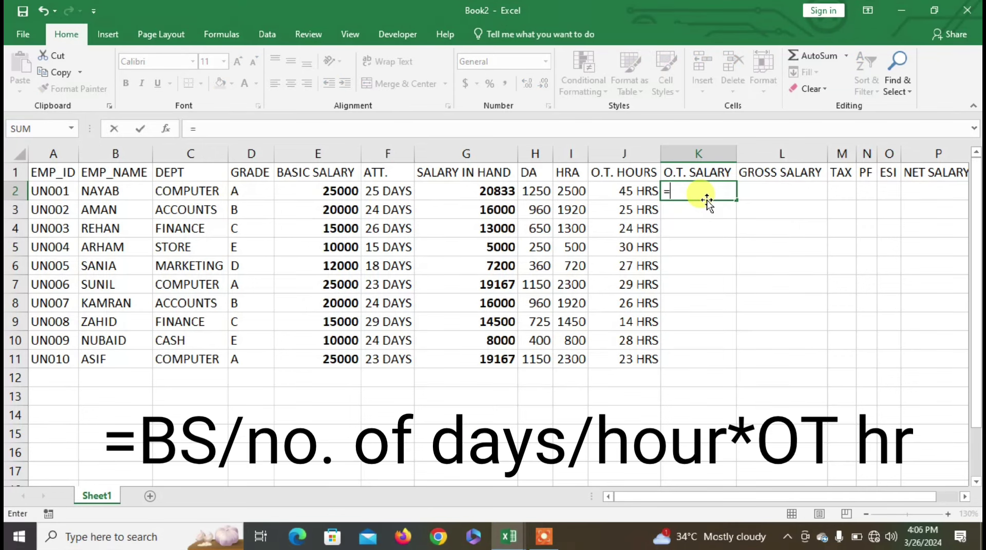
pyautogui.click(319, 190)
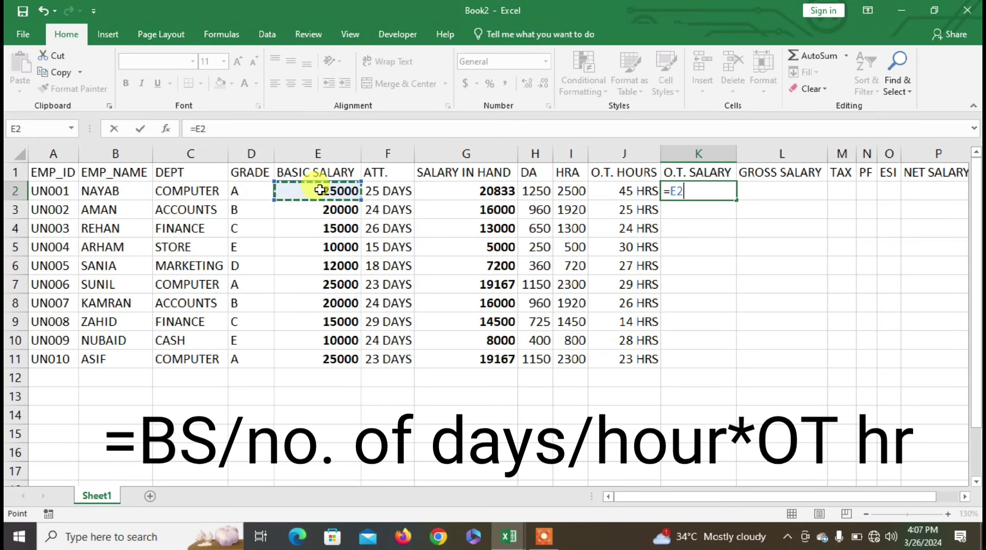
pyautogui.write('/30')
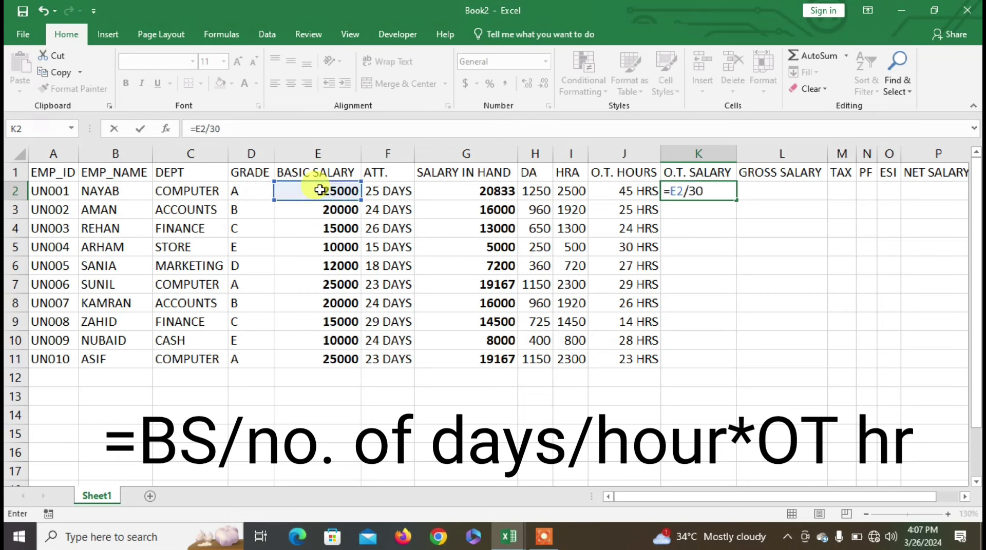
pyautogui.write('/')
pyautogui.write('8')
pyautogui.write('*')
pyautogui.click(610, 191)
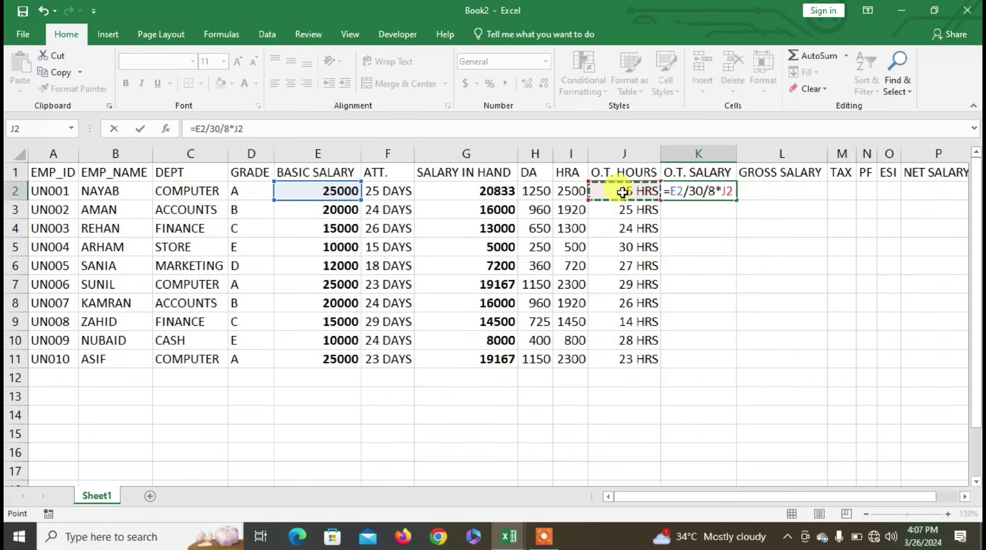
pyautogui.press('Return')
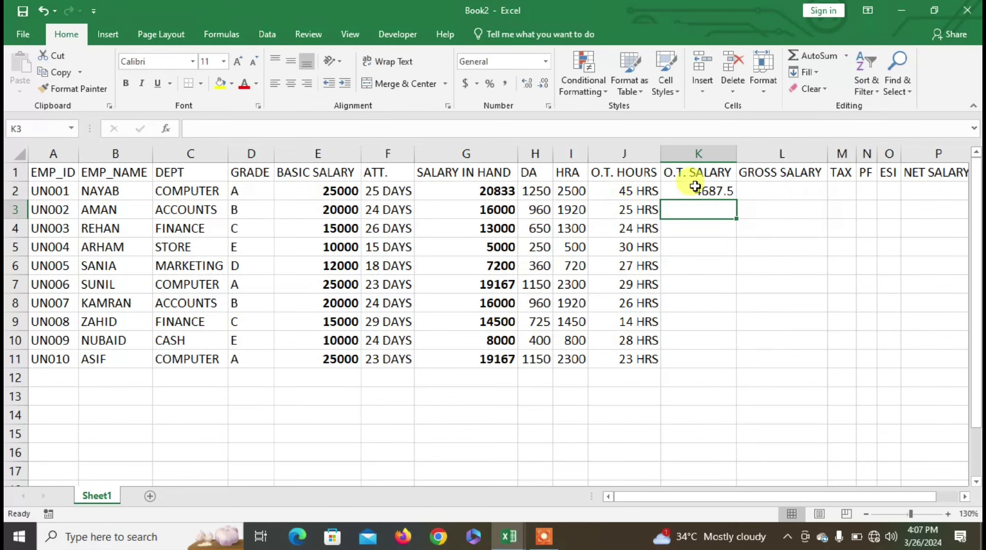
pyautogui.click(694, 190)
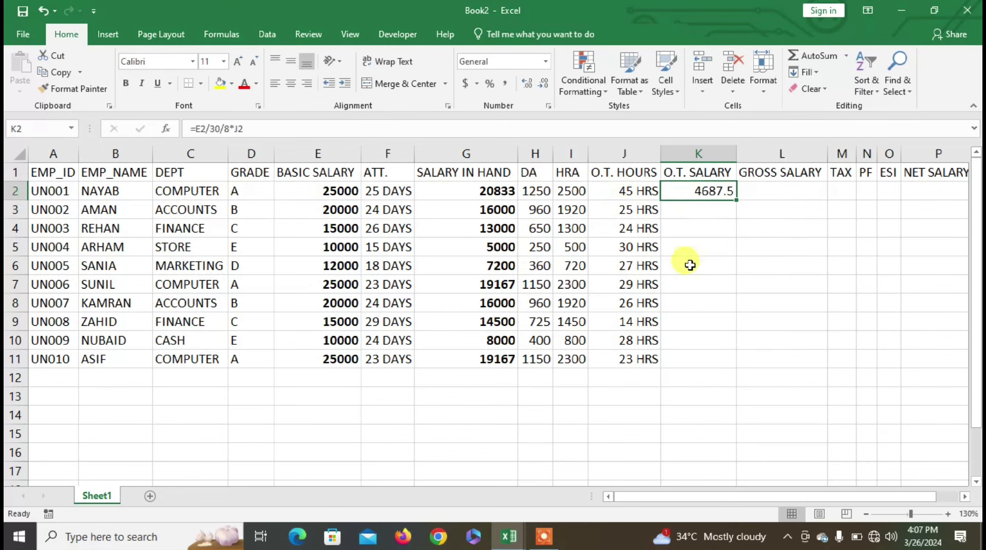
pyautogui.click(342, 190)
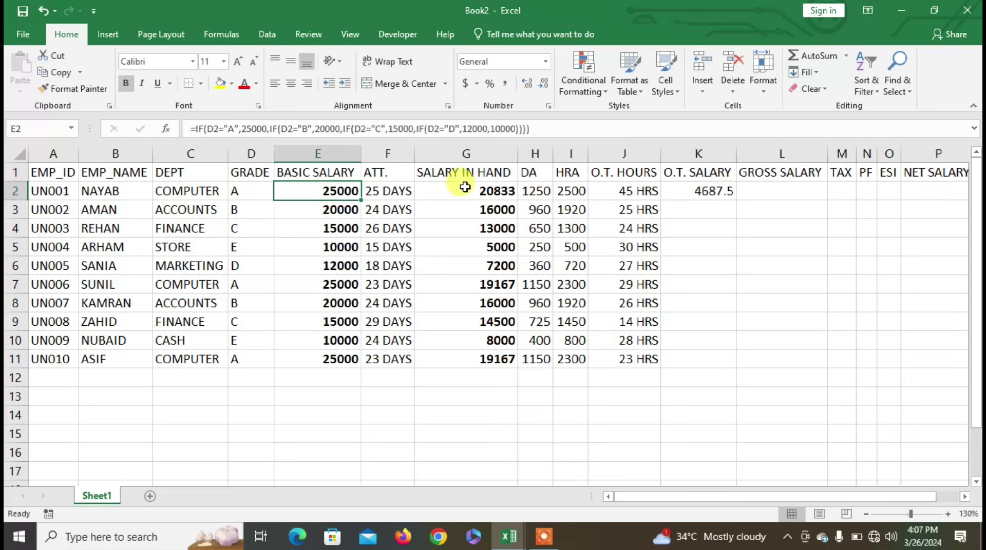
pyautogui.click(482, 191)
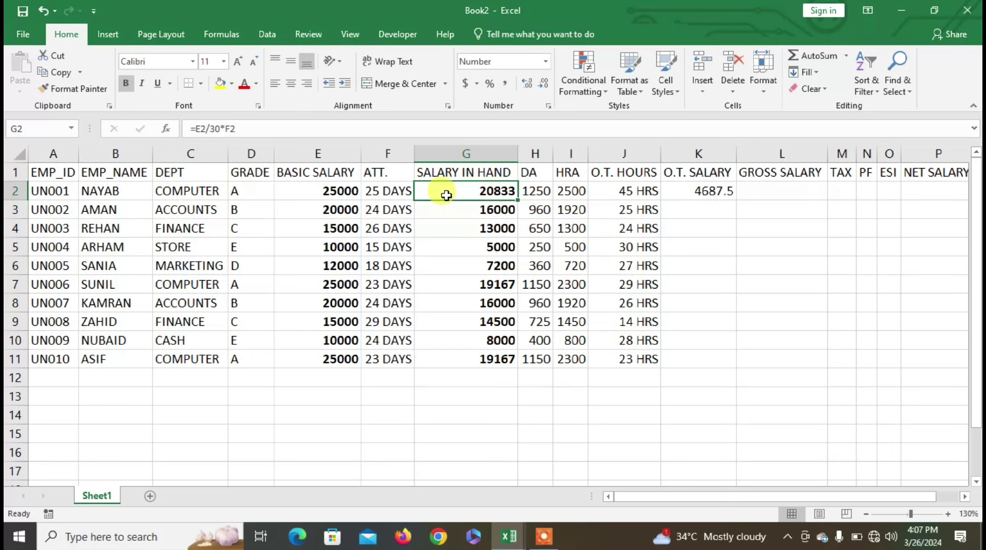
pyautogui.click(728, 194)
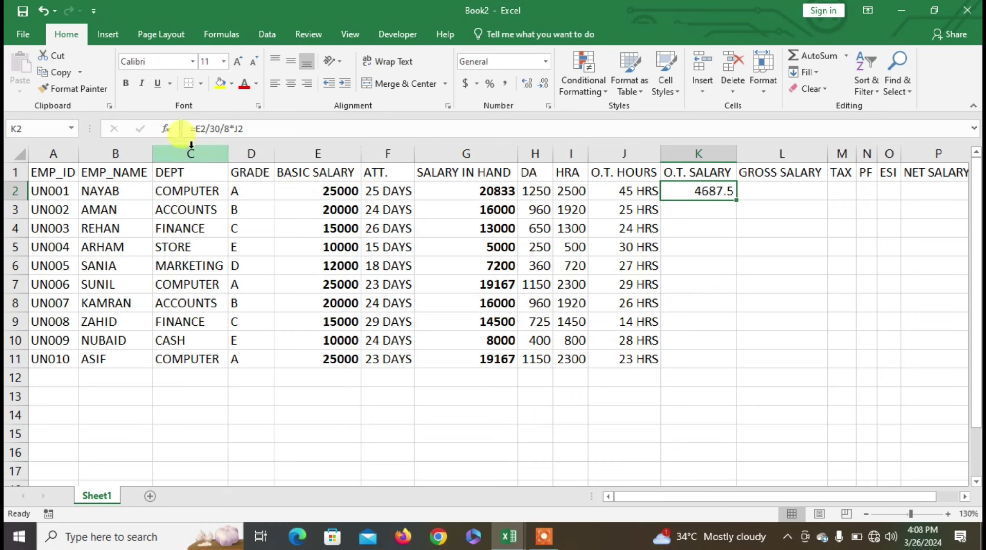
# Change the K2 formula to =(E2/30/8*J2)*2 to double the overtime pay.
pyautogui.click(195, 129)
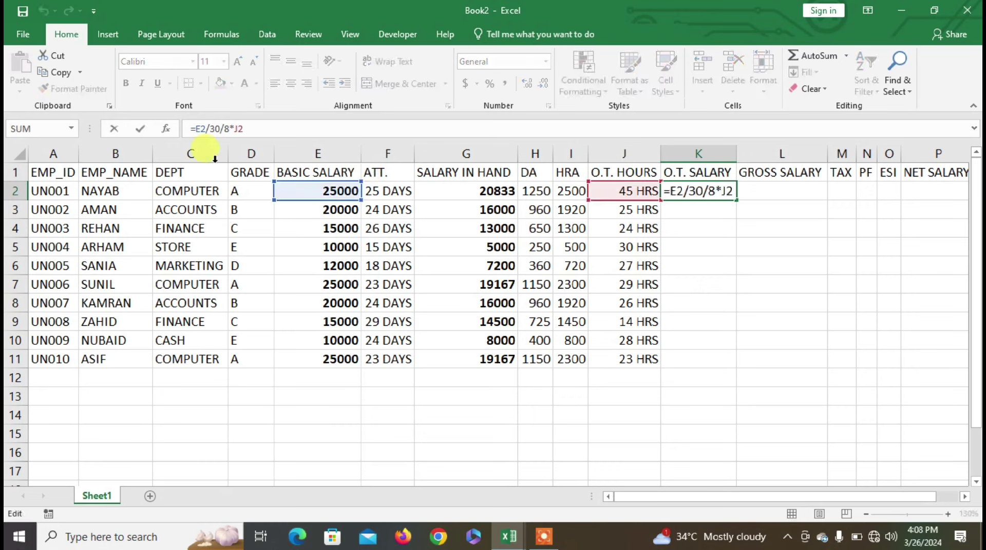
pyautogui.click(194, 129)
pyautogui.write('(')
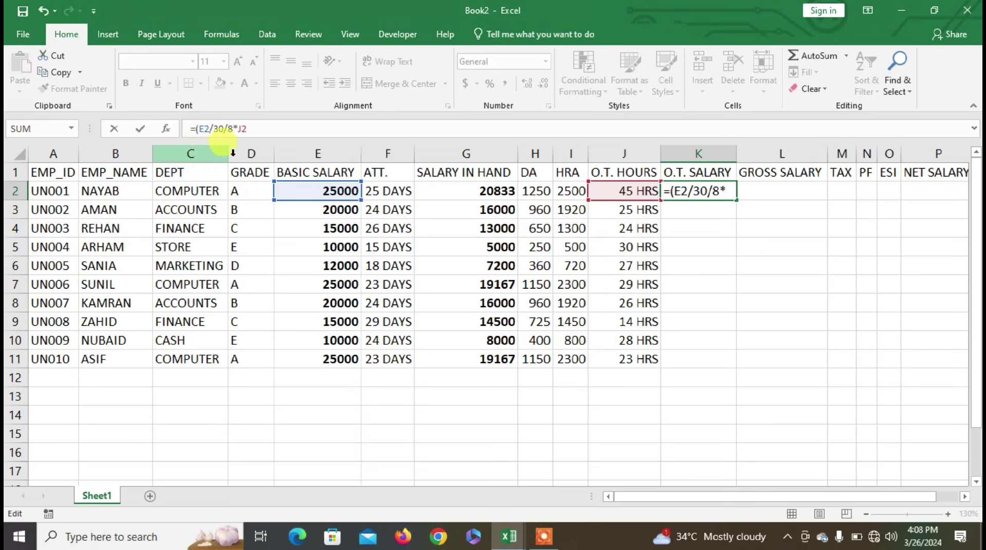
pyautogui.click(251, 129)
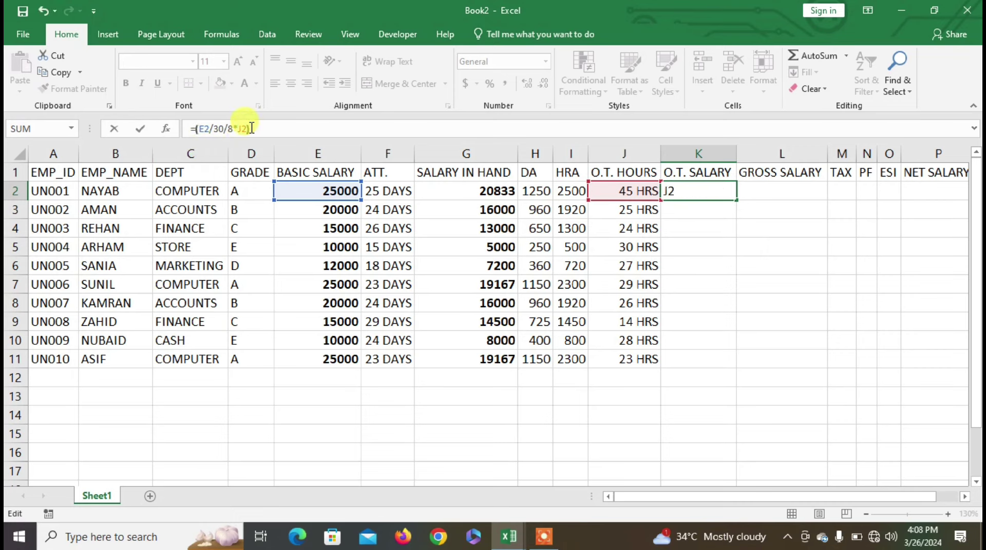
pyautogui.write(')*2')
pyautogui.press('Return')
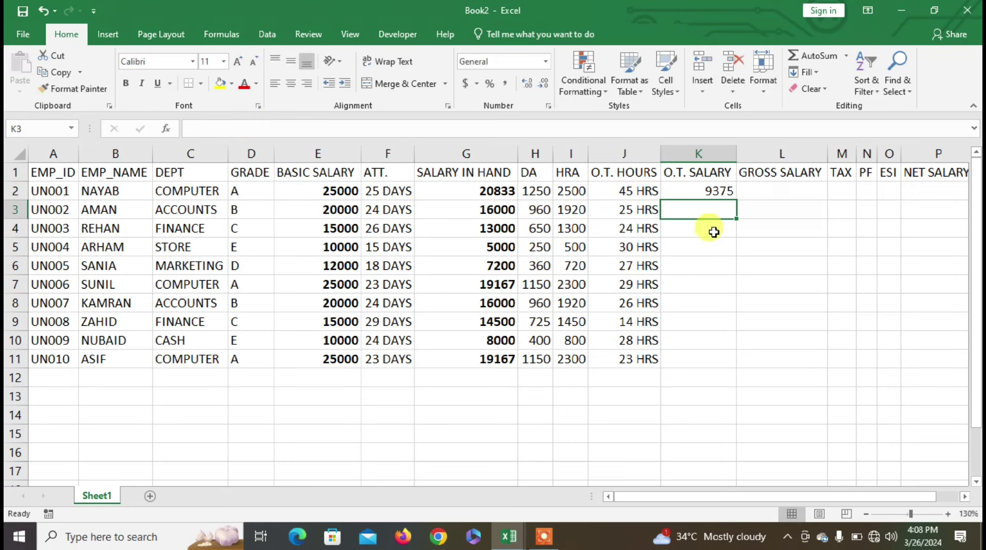
# Fill the doubled overtime formula down to K11 and show whole numbers like 9375.
pyautogui.click(707, 191)
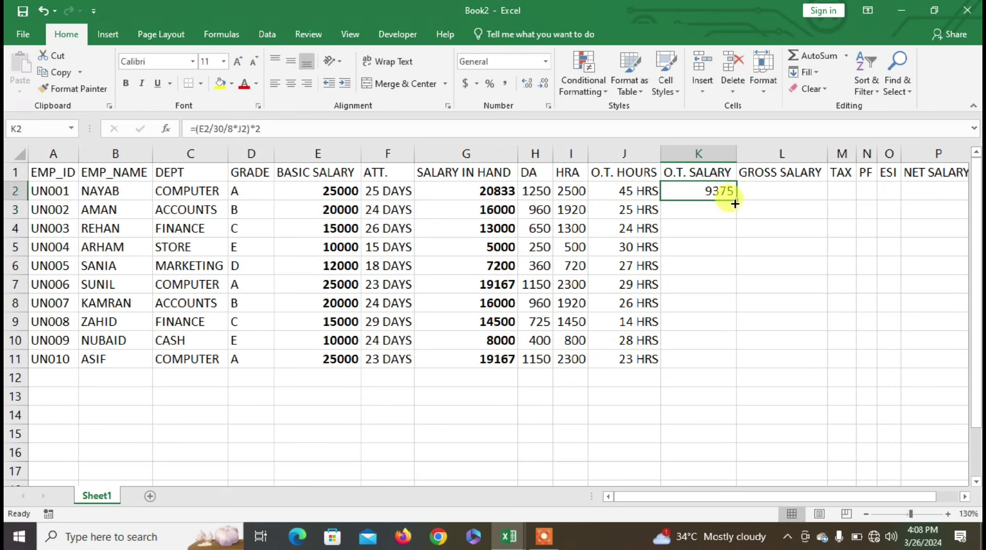
pyautogui.moveTo(735, 204); pyautogui.dragTo(736, 370)
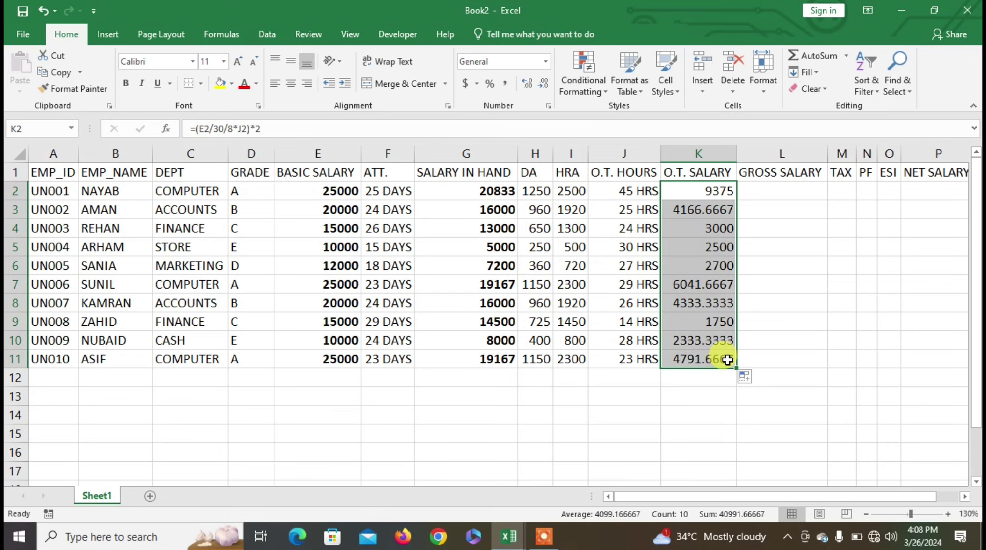
pyautogui.click(543, 85)
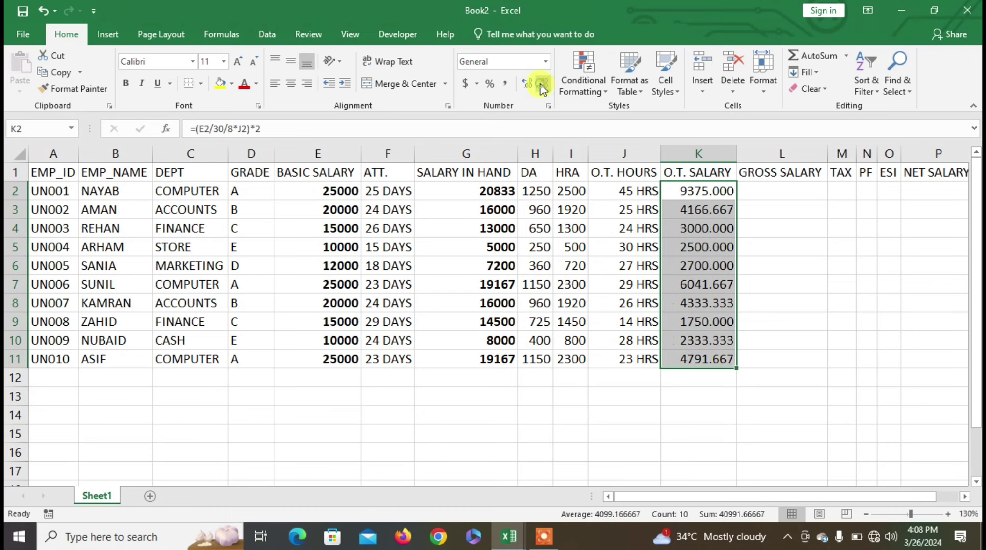
pyautogui.click(543, 84)
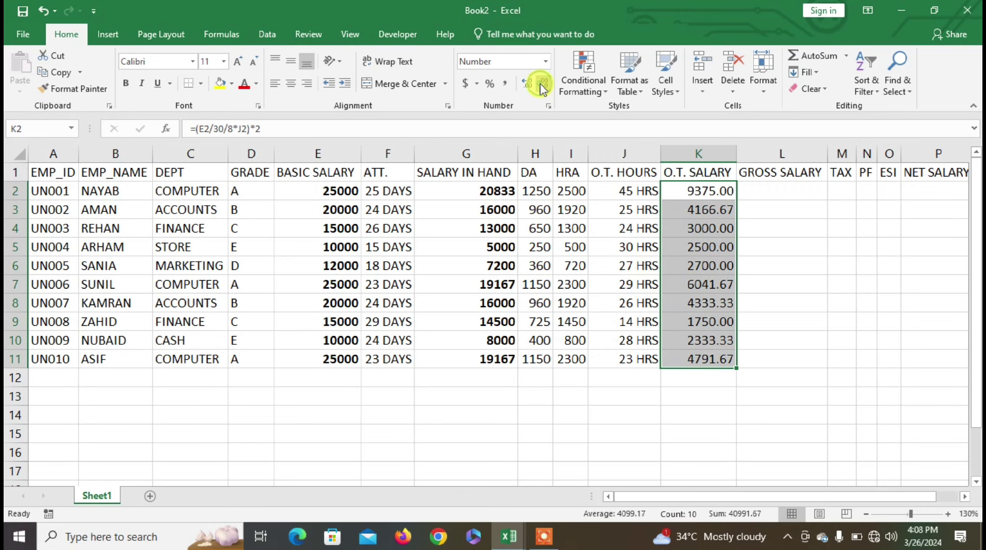
pyautogui.click(542, 84)
pyautogui.click(543, 85)
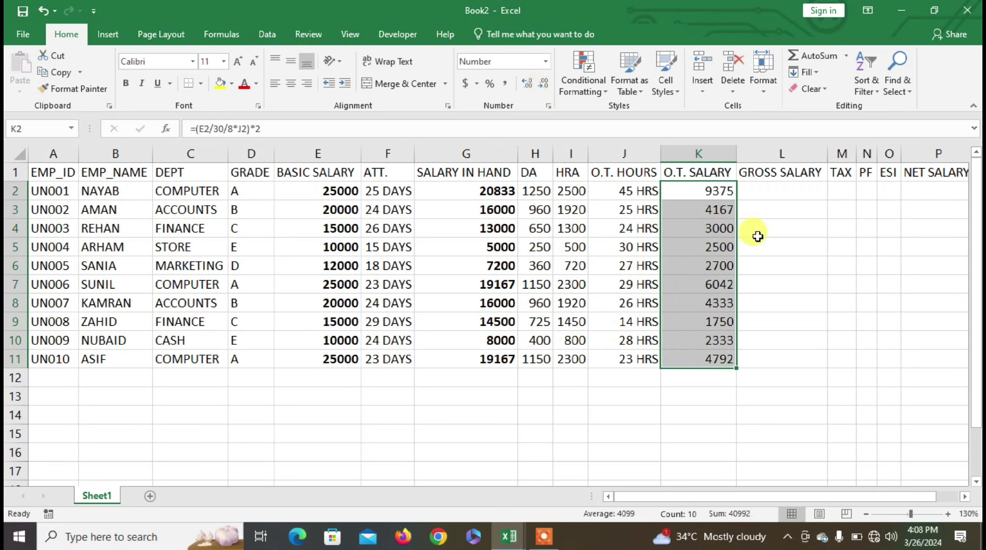
pyautogui.click(766, 193)
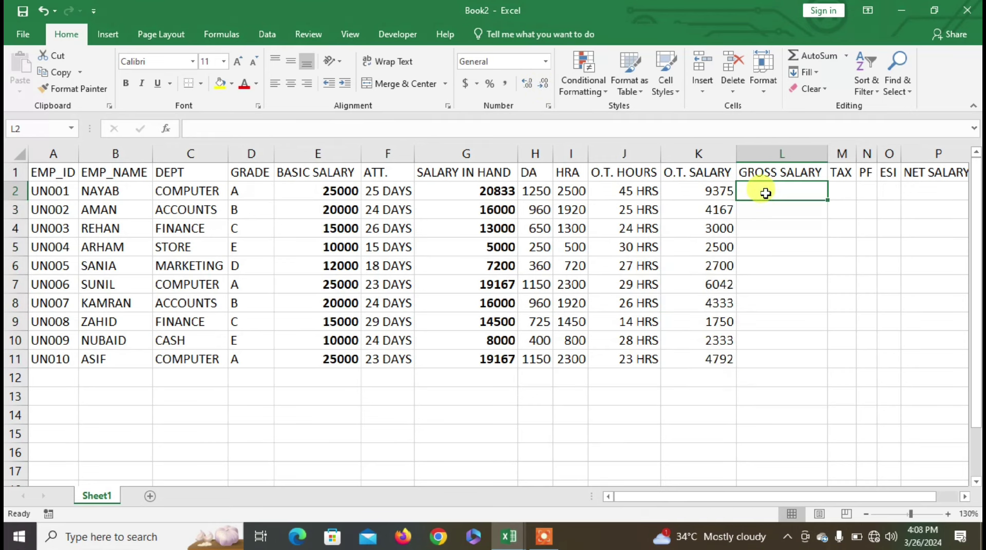
pyautogui.write('=')
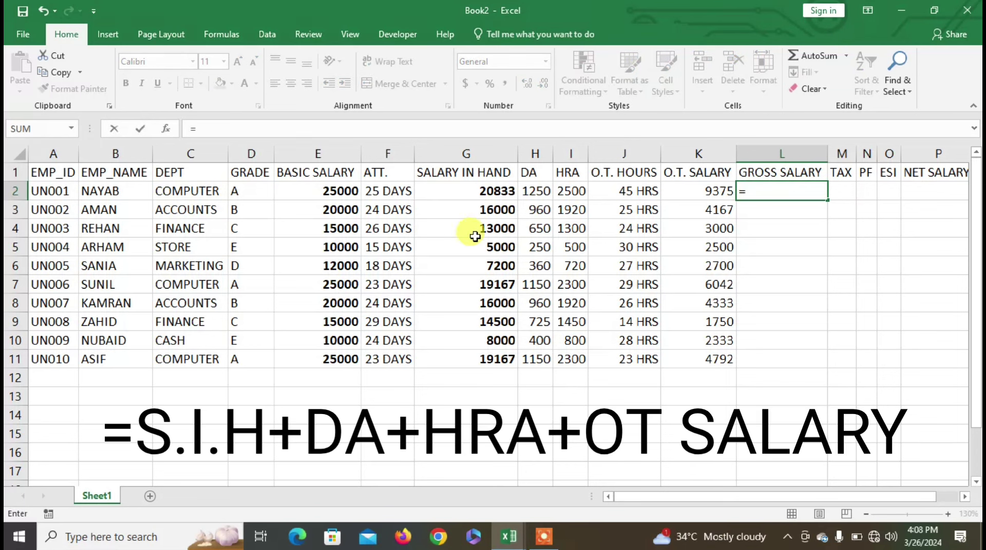
pyautogui.click(458, 195)
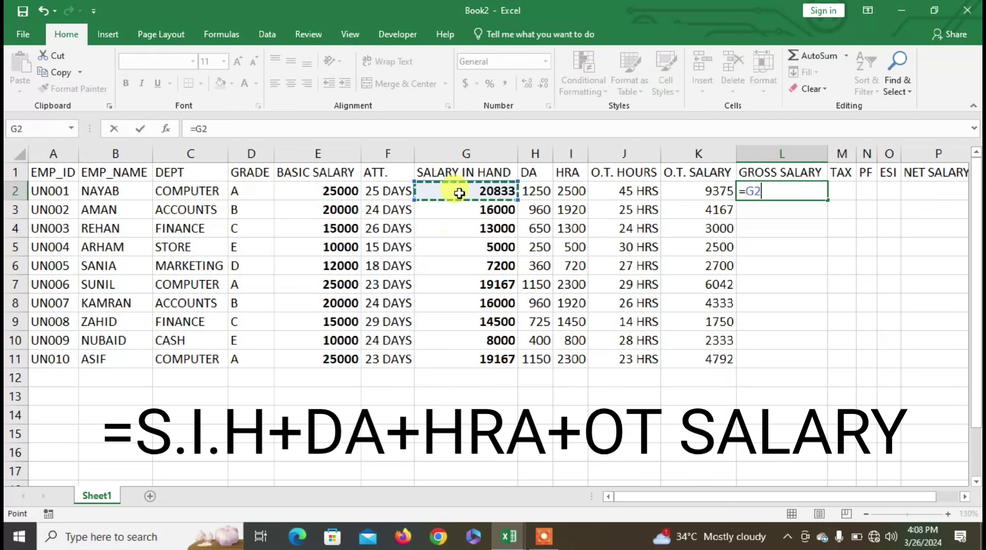
pyautogui.write('+')
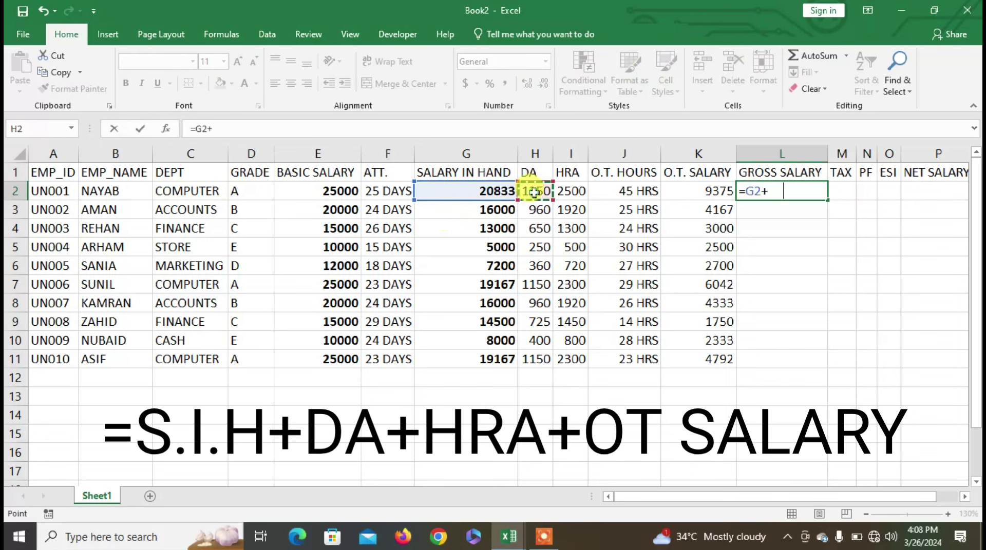
pyautogui.click(536, 194)
pyautogui.write('+')
pyautogui.click(563, 190)
pyautogui.write('+')
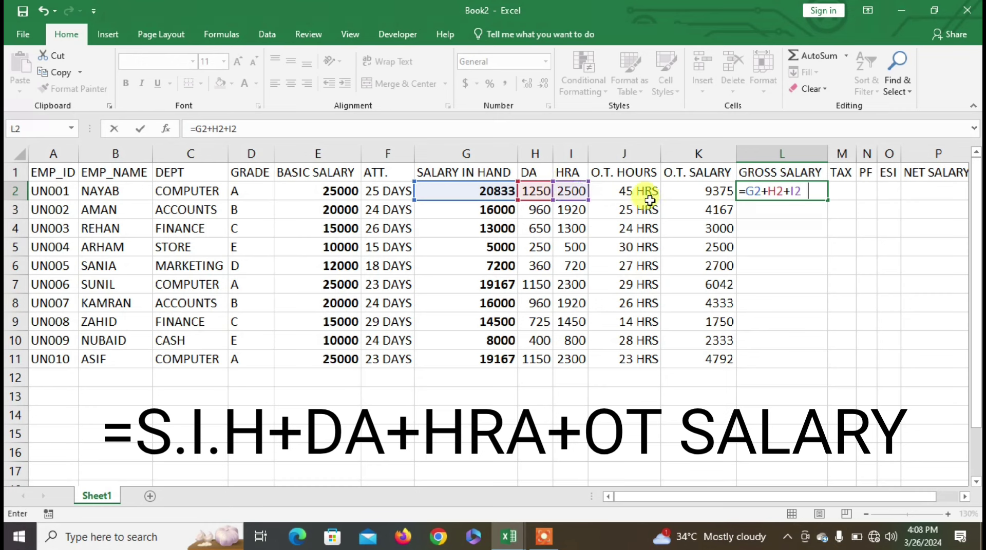
pyautogui.click(696, 195)
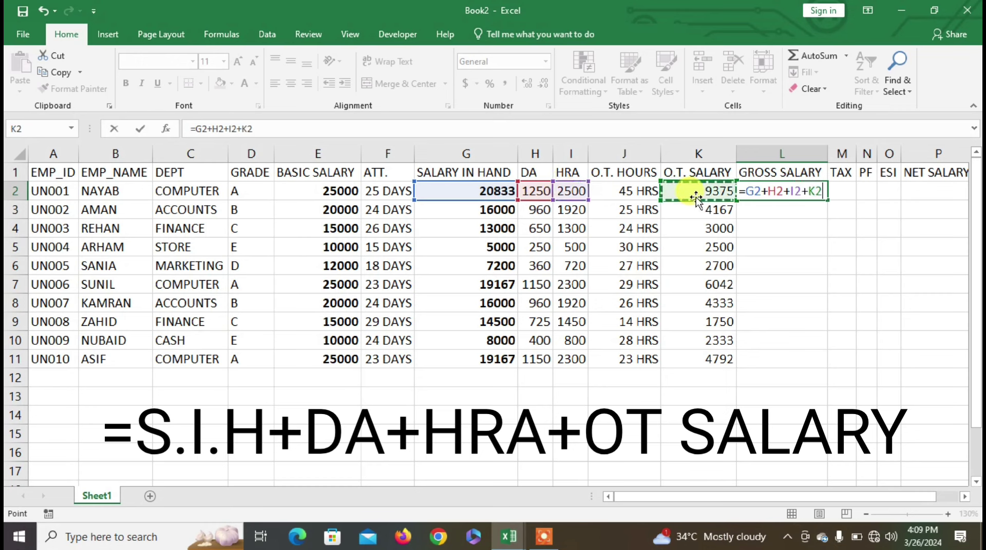
pyautogui.press('Return')
pyautogui.click(782, 194)
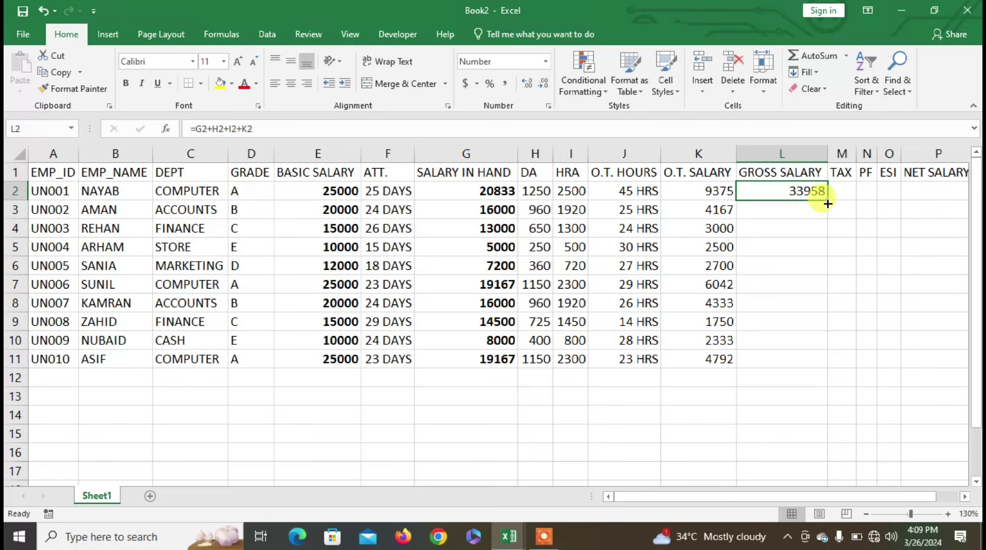
pyautogui.moveTo(828, 200); pyautogui.dragTo(827, 365)
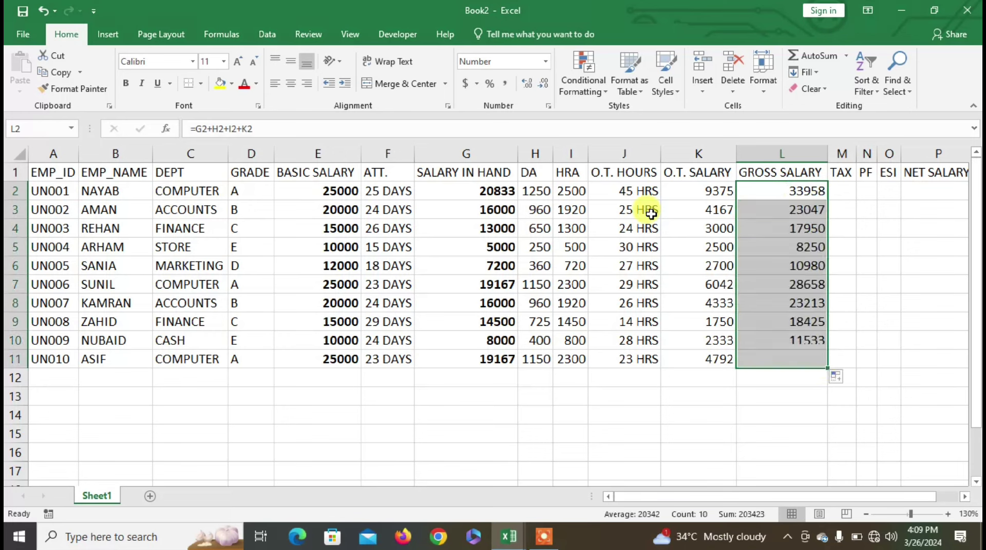
pyautogui.click(505, 84)
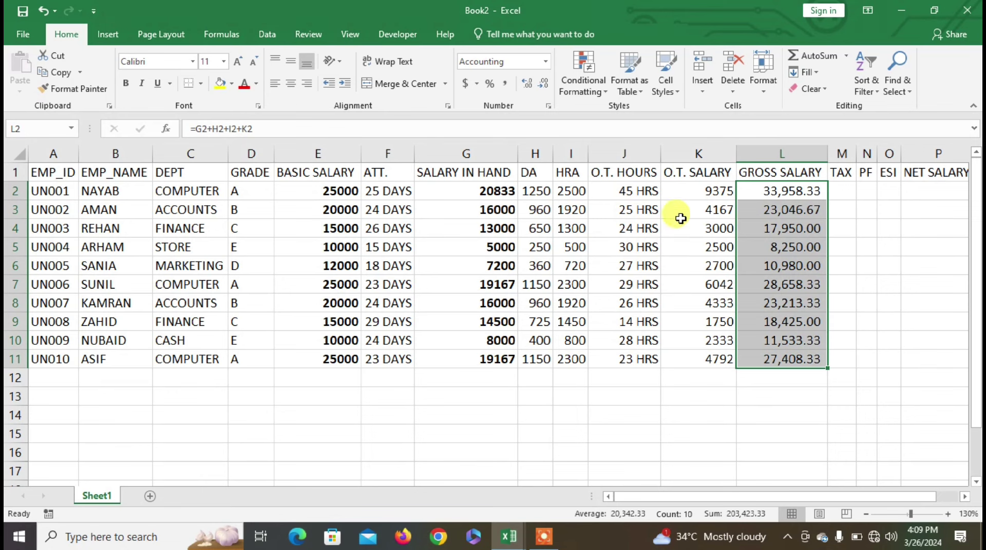
pyautogui.click(126, 83)
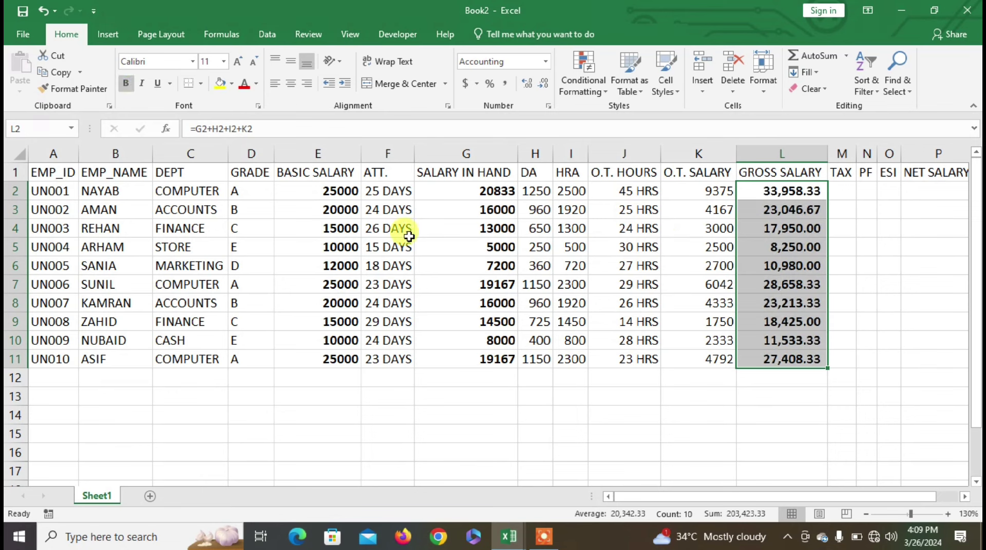
pyautogui.click(847, 190)
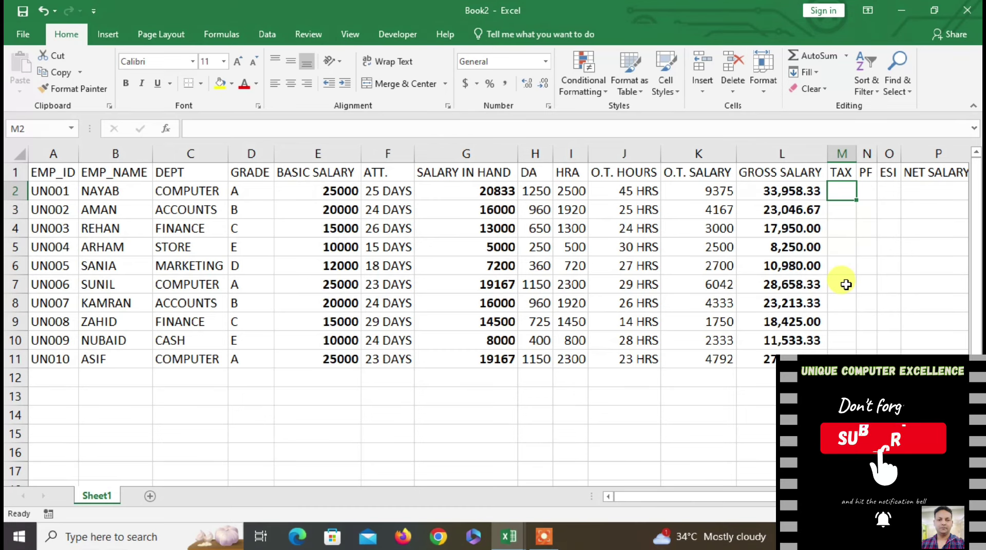
# Enter =L2*2% in M2 so the first tax amount shows 679.17.
pyautogui.press('F2')
pyautogui.write('=')
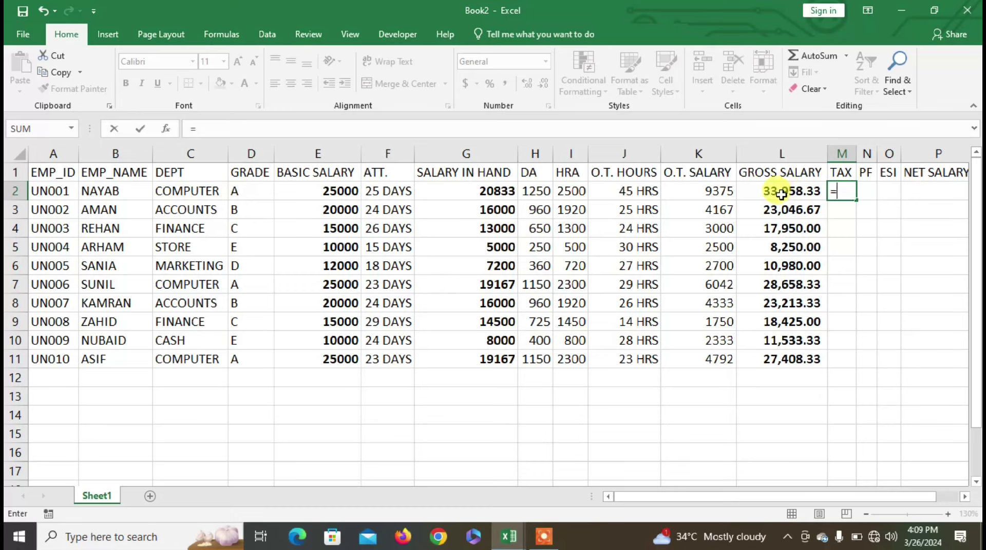
pyautogui.click(781, 192)
pyautogui.write('*')
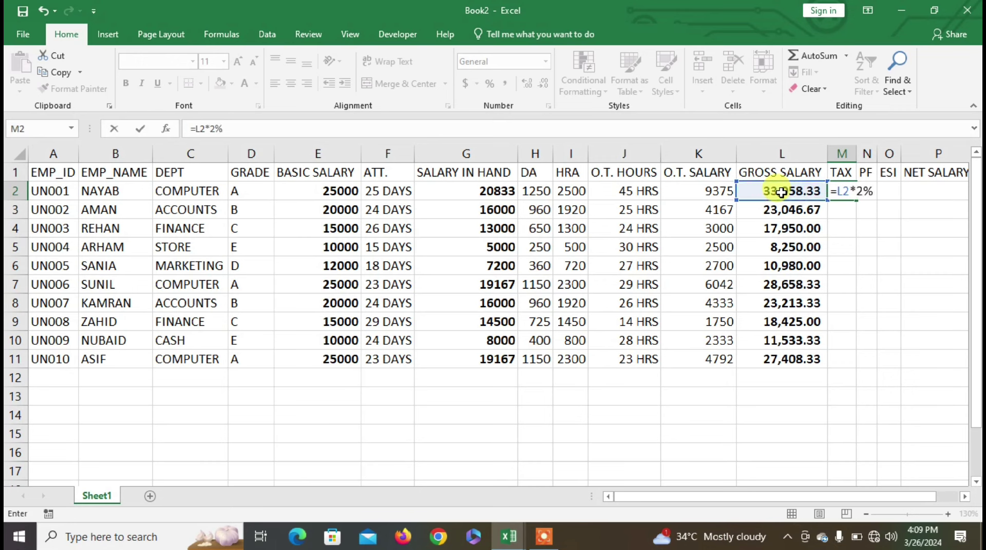
pyautogui.press('Return')
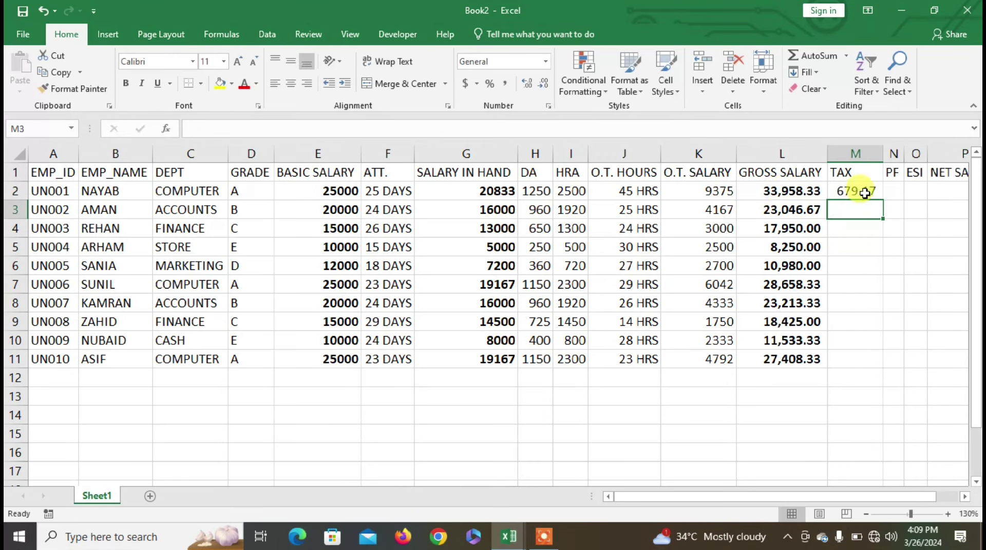
pyautogui.click(863, 191)
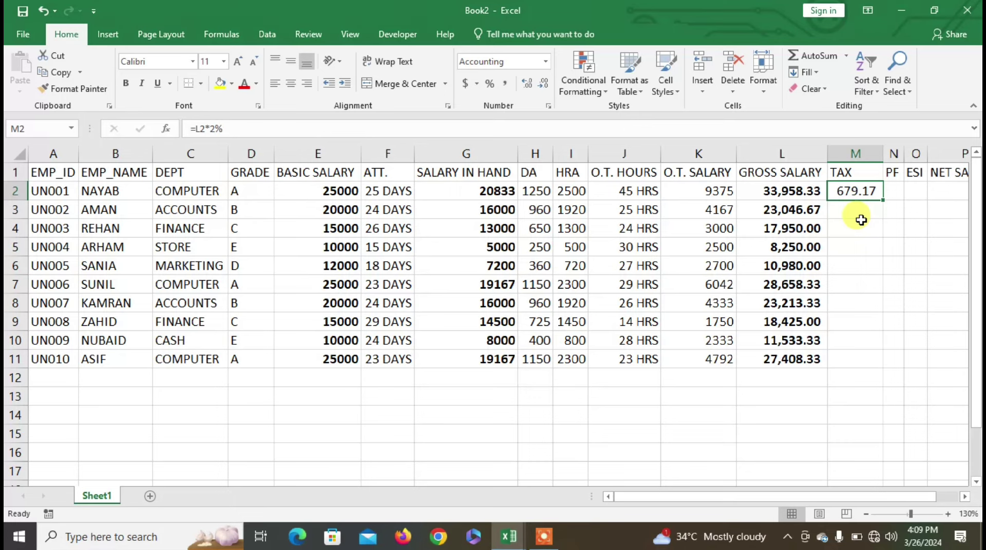
# Enter =IF(L2<=20000,L2*2%,L2*3%) in M2 as the conditional tax formula.
pyautogui.write('=IF')
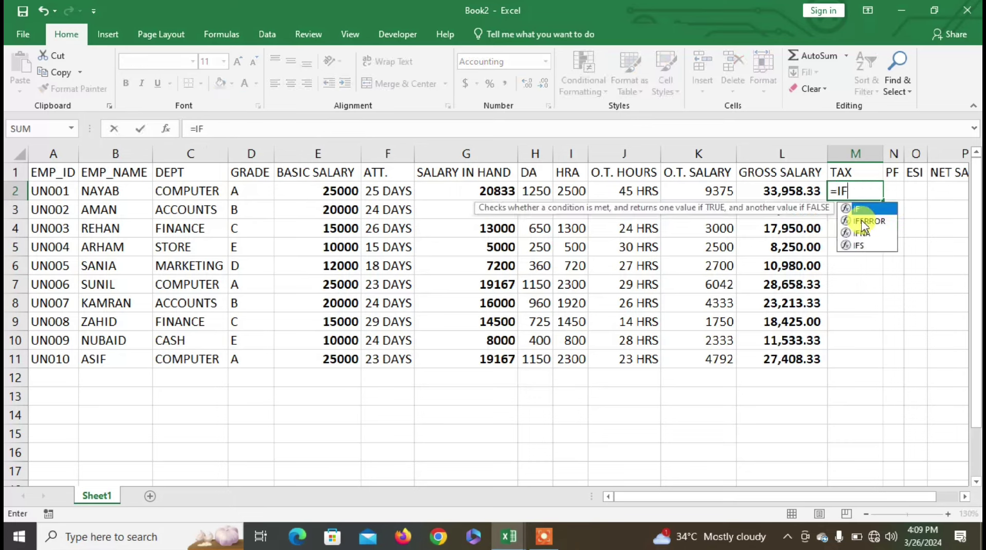
pyautogui.write('(')
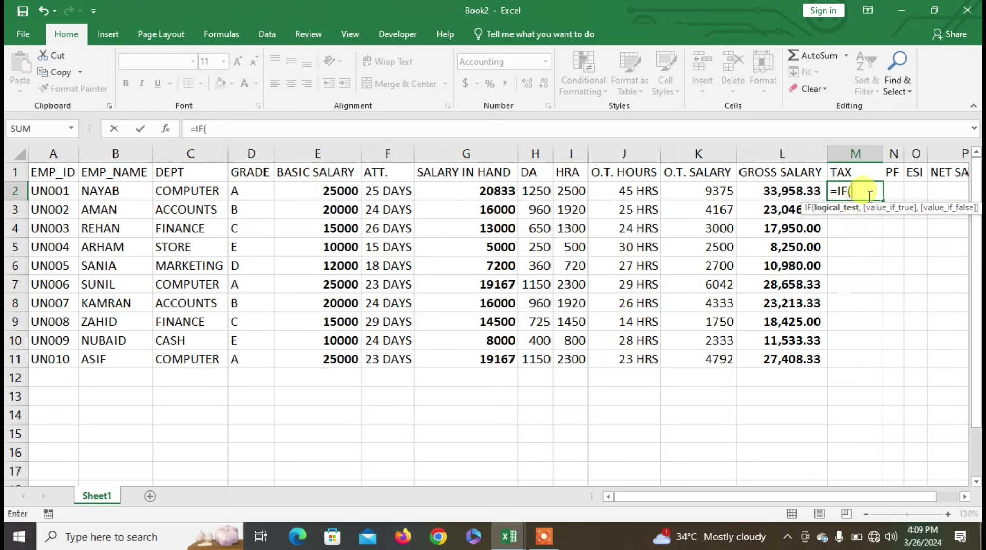
pyautogui.click(802, 187)
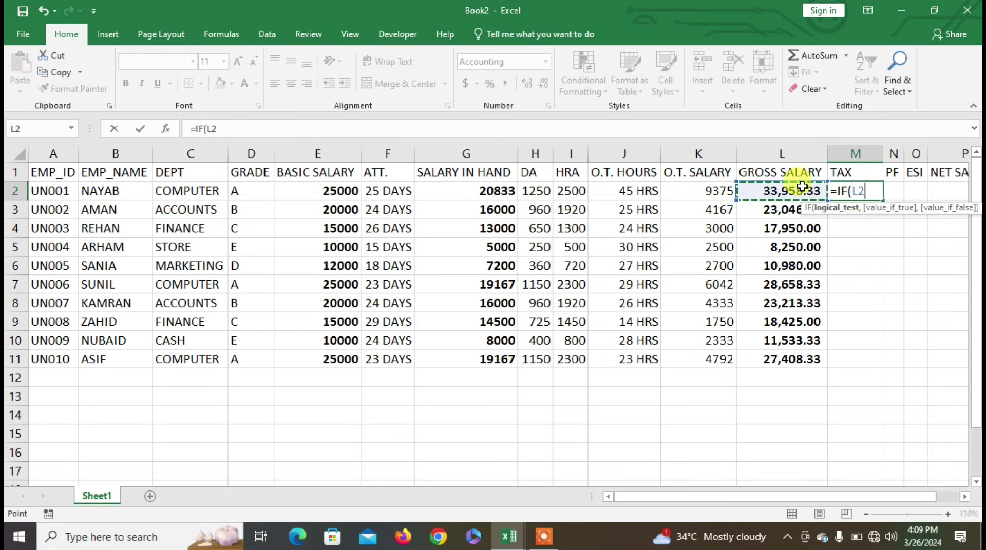
pyautogui.write('< ')
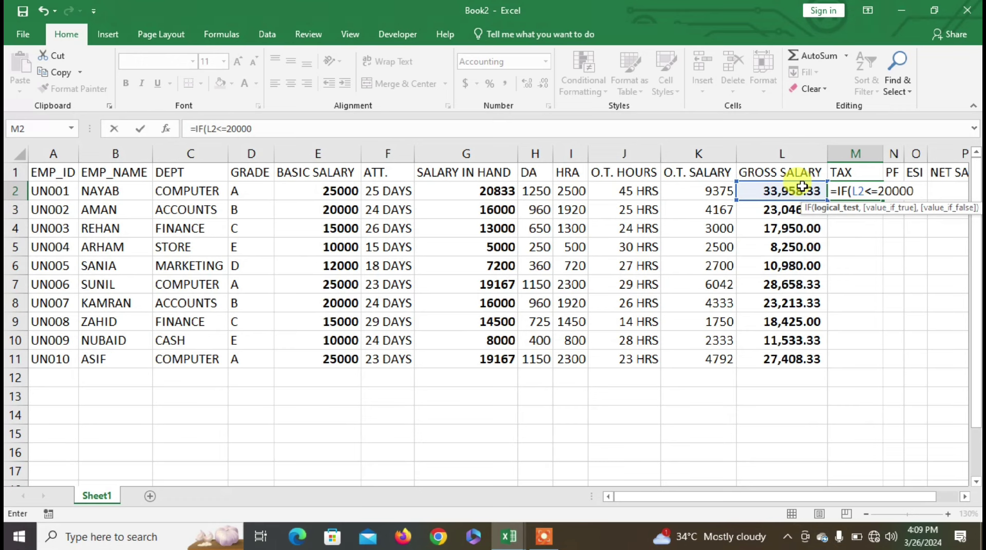
pyautogui.write(',')
pyautogui.click(801, 194)
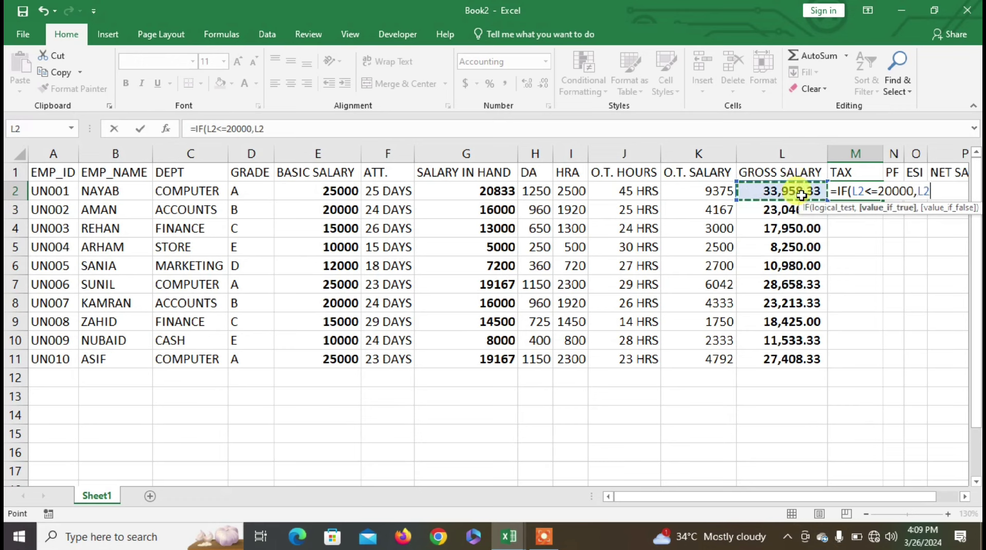
pyautogui.write('*2')
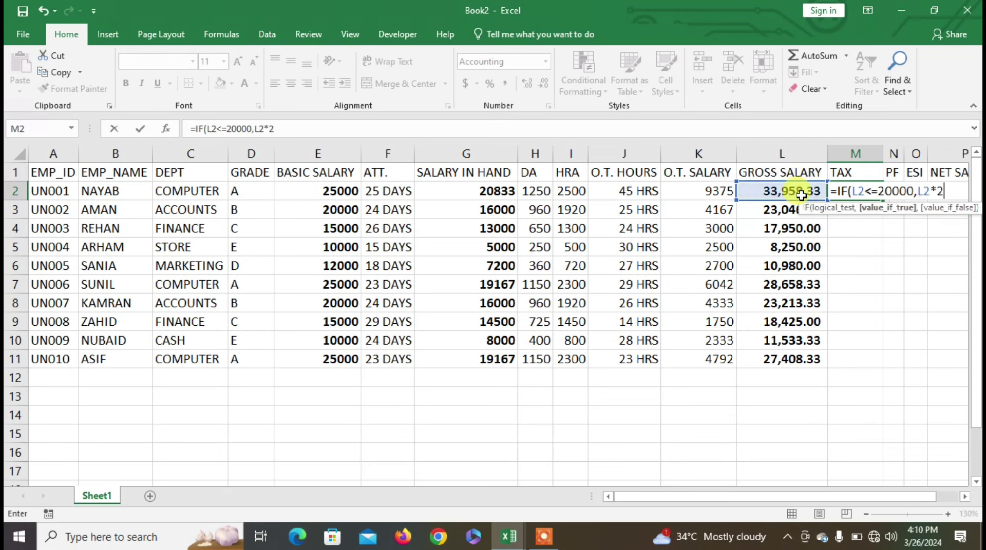
pyautogui.write('%,')
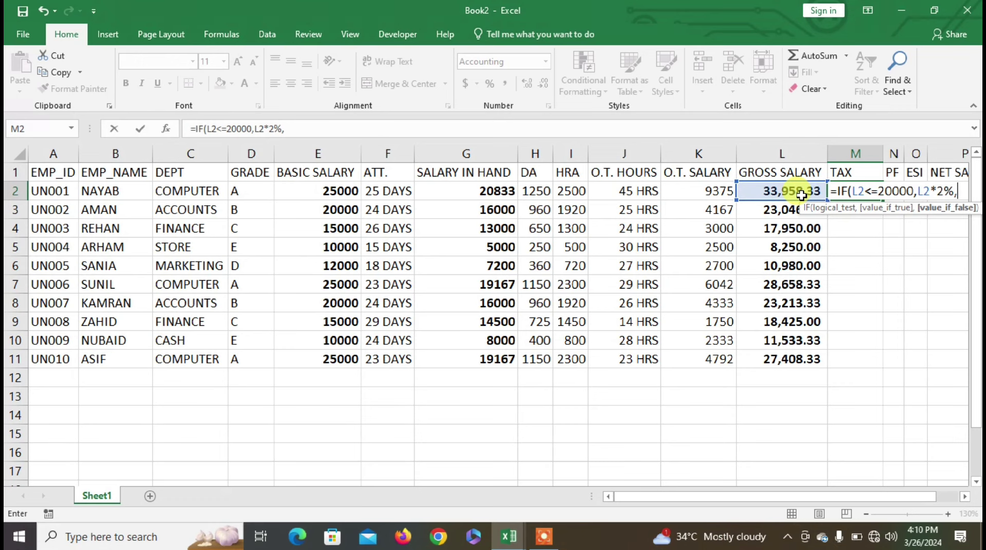
pyautogui.click(801, 194)
pyautogui.write('*')
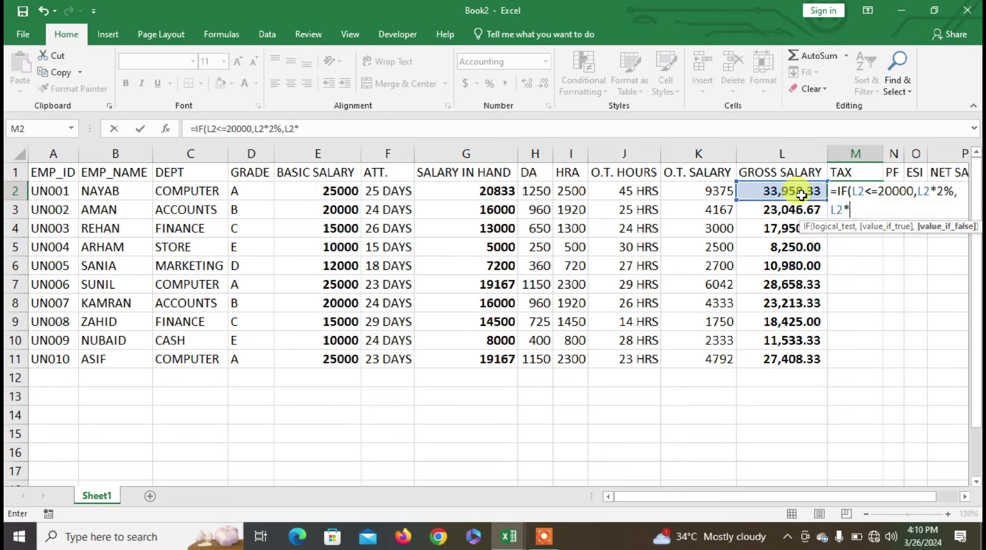
pyautogui.write('3%')
pyautogui.write(')')
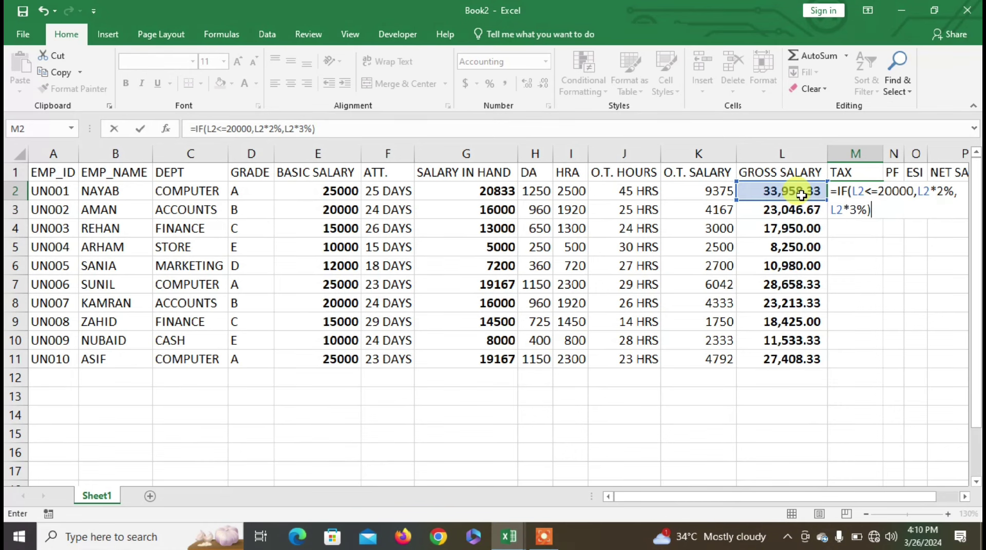
pyautogui.press('Return')
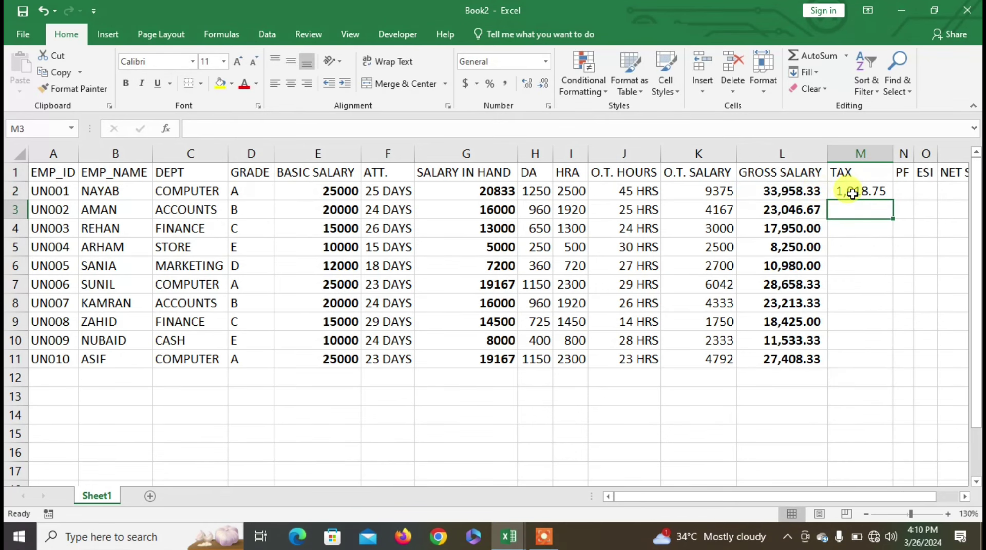
# Copy the conditional tax formula down to M11 for all ten employees.
pyautogui.click(852, 194)
pyautogui.doubleClick(892, 200)
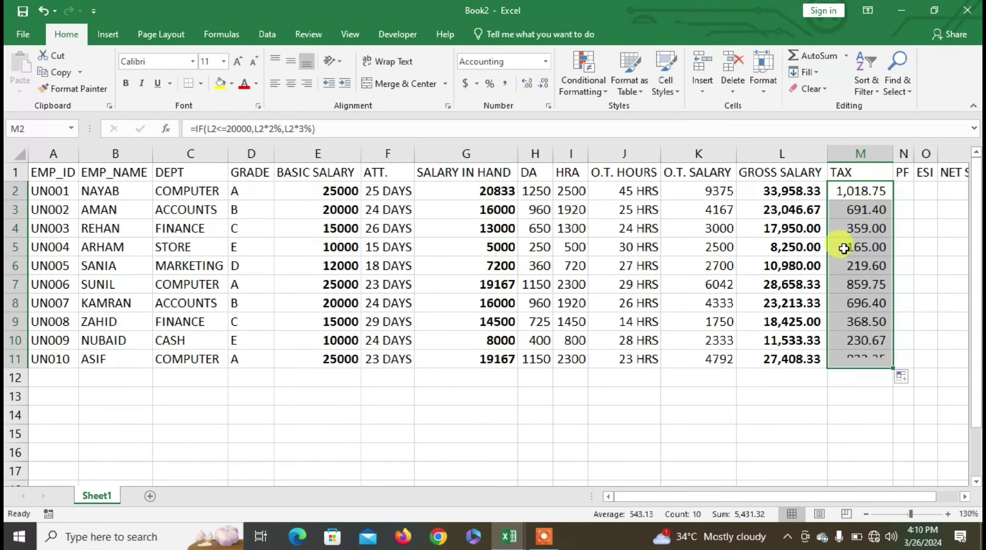
pyautogui.keyDown('ctrl'); pyautogui.scroll(-1, 786, 327); pyautogui.keyUp('ctrl')
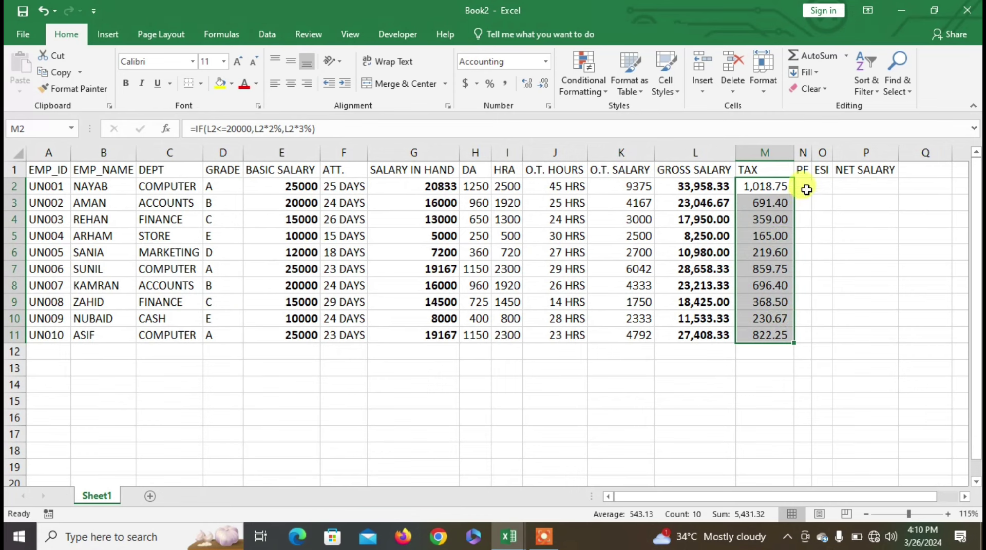
pyautogui.click(808, 184)
# Widen column N and fill N2:N11 with =L2*3%, e.g. 1,018.75 and 538.50.
pyautogui.moveTo(812, 152); pyautogui.dragTo(820, 153)
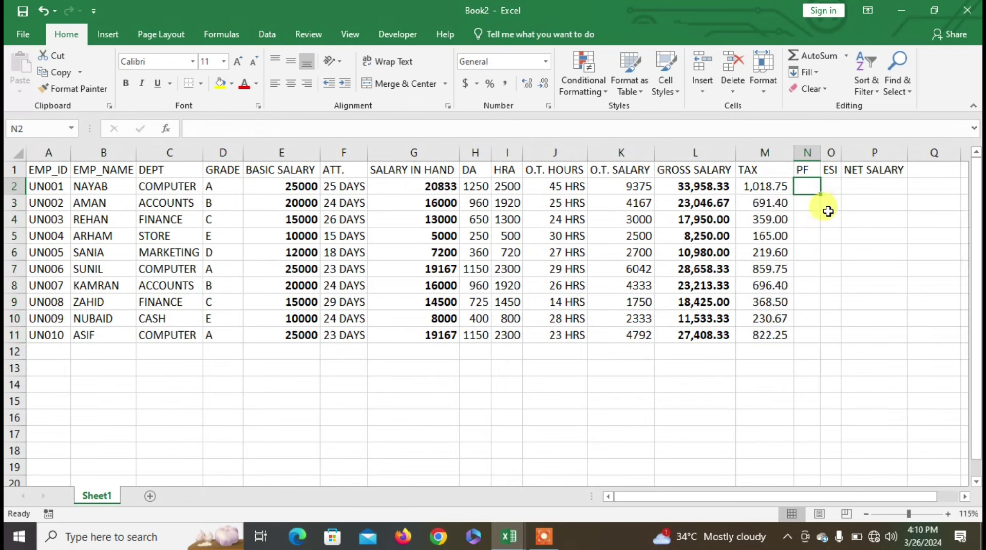
pyautogui.write('=')
pyautogui.click(702, 187)
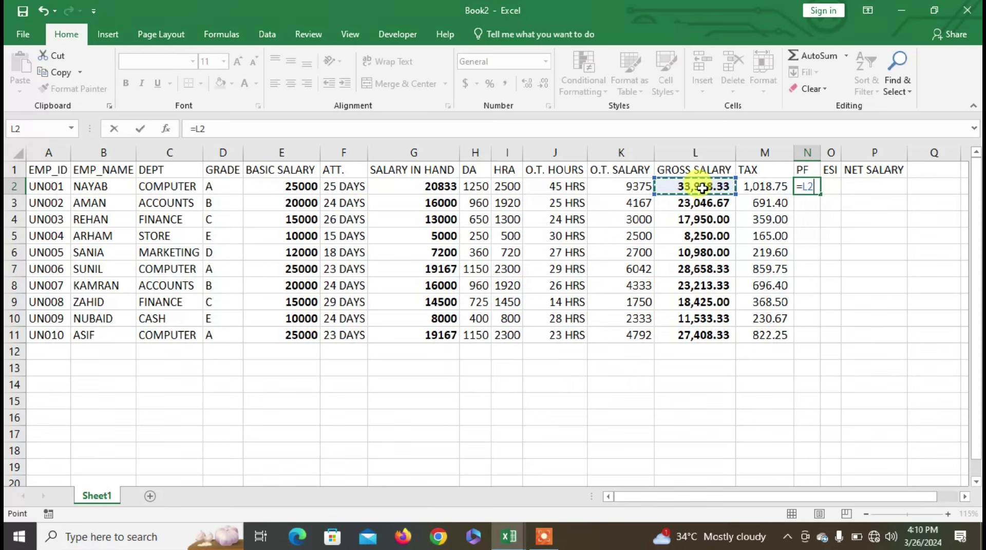
pyautogui.write('*')
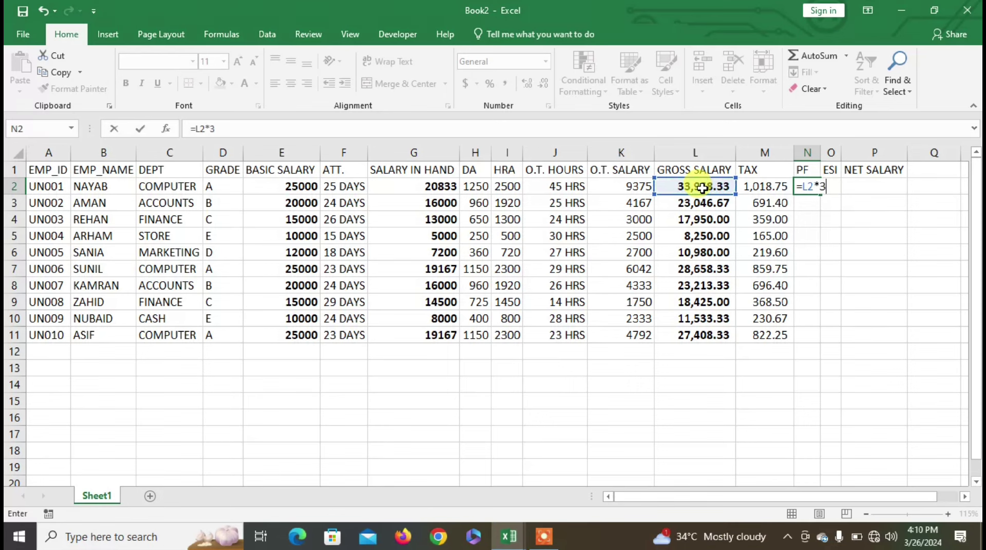
pyautogui.press('Return')
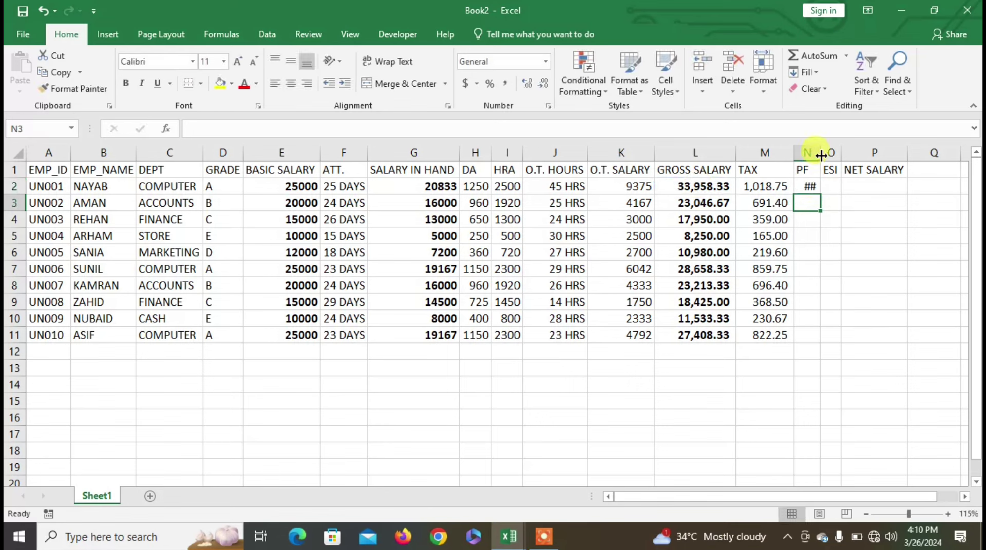
pyautogui.doubleClick(824, 148)
pyautogui.click(823, 187)
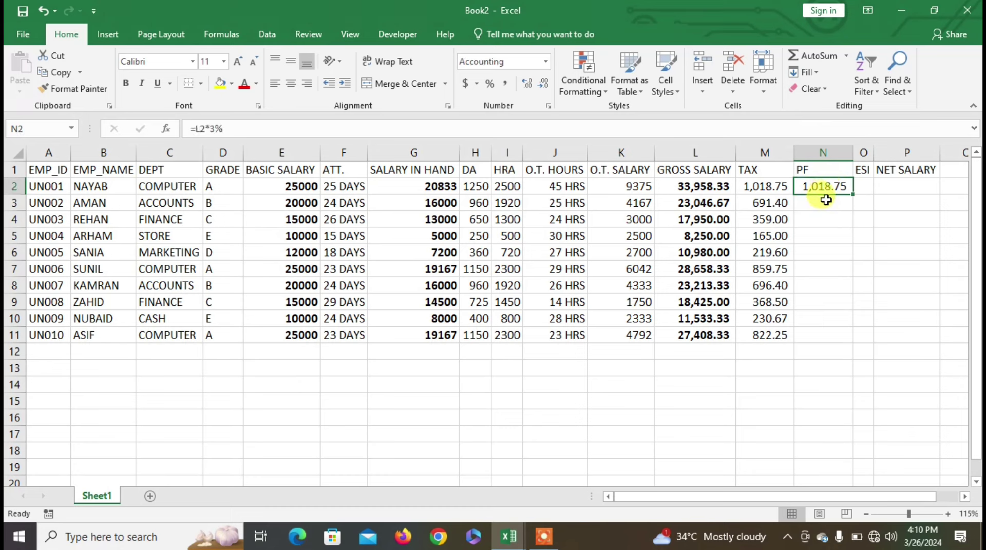
pyautogui.doubleClick(854, 197)
pyautogui.moveTo(765, 187); pyautogui.dragTo(763, 340)
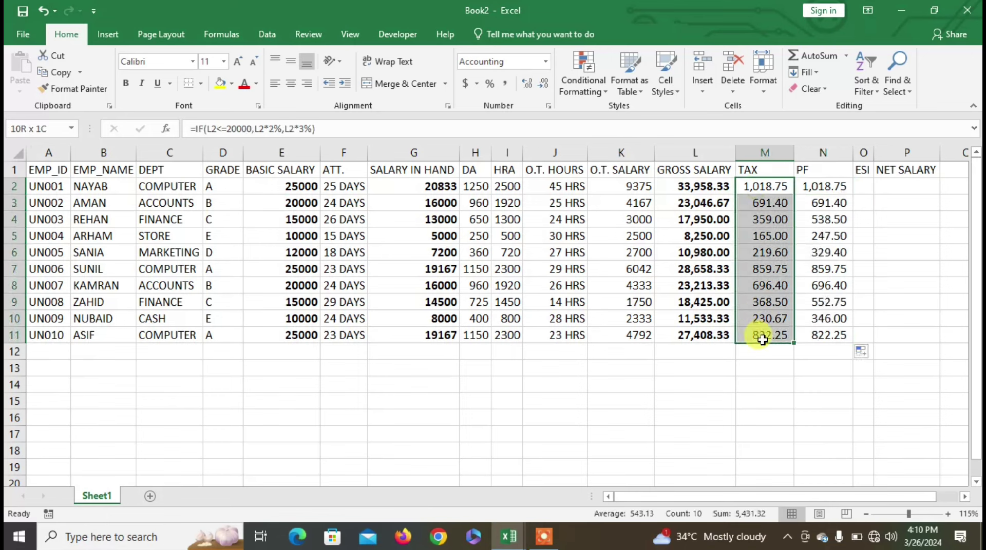
pyautogui.click(863, 189)
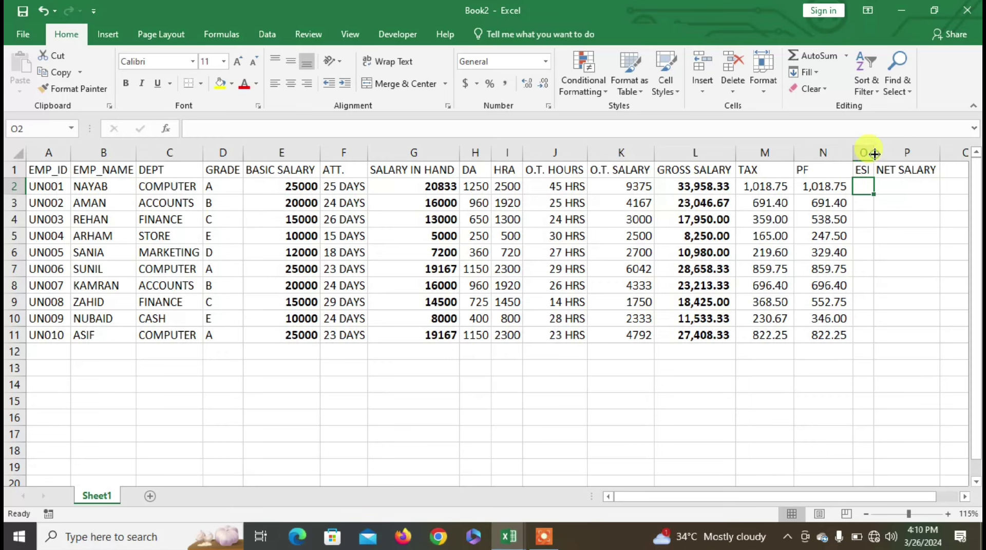
# Widen column O and fill O2:O11 with =L2*5%, e.g. 1,697.92 and 412.50.
pyautogui.moveTo(874, 154); pyautogui.dragTo(879, 154)
pyautogui.write('=')
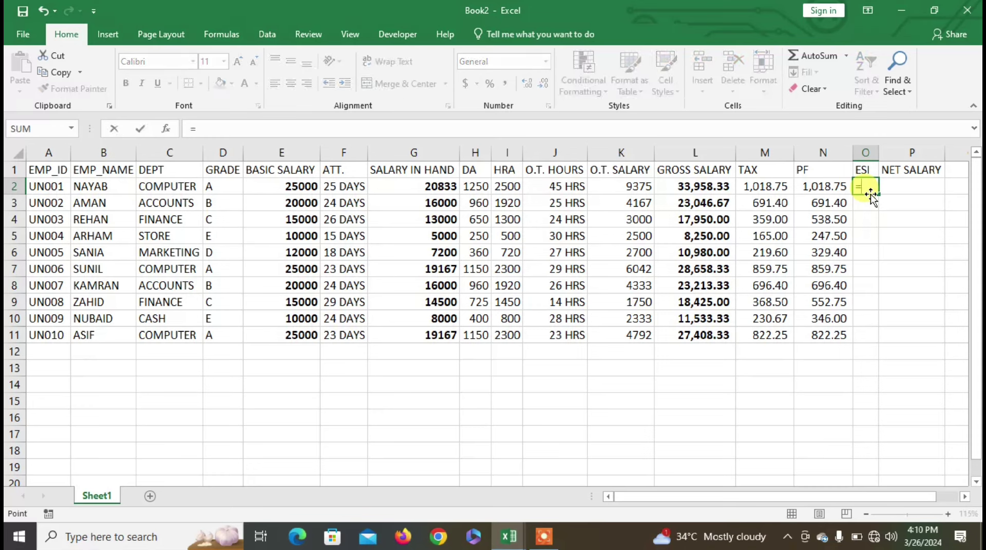
pyautogui.press('Left')
pyautogui.press('Left')
pyautogui.press('Left')
pyautogui.write('*')
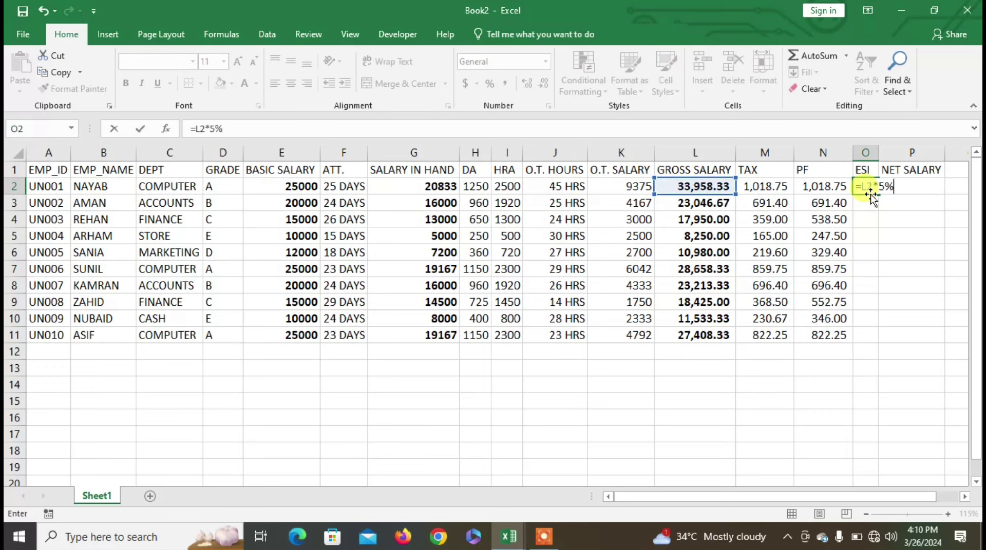
pyautogui.hotkey('ctrl', 'Return')
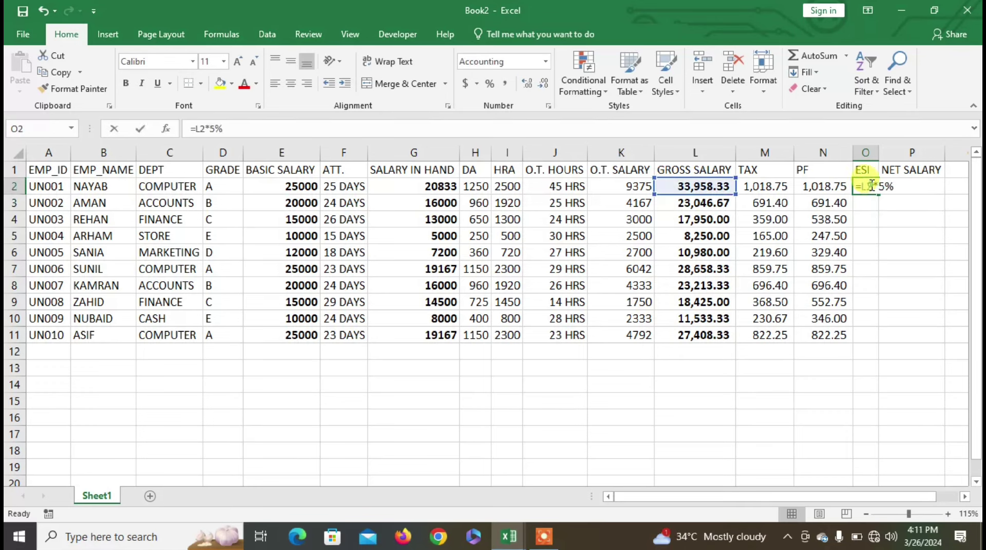
pyautogui.click(865, 153)
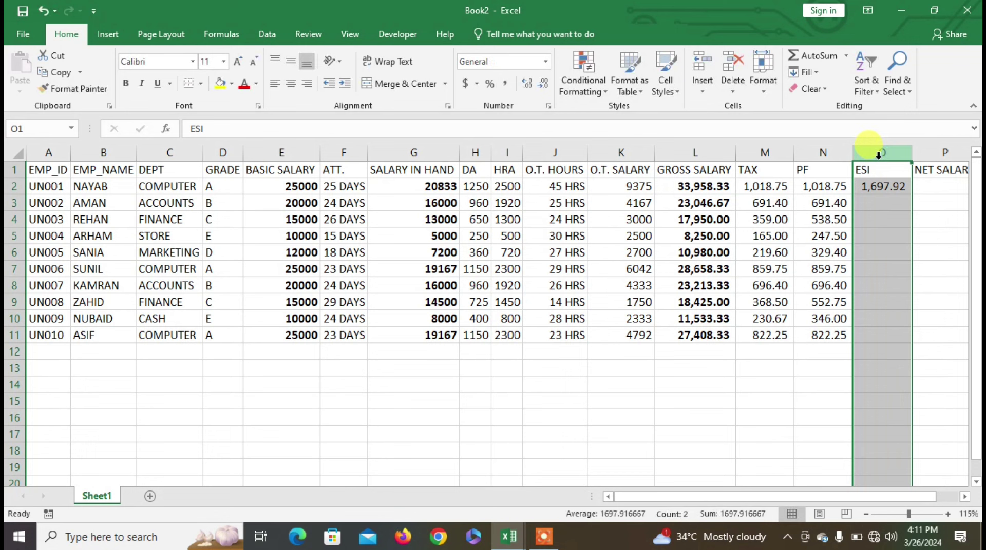
pyautogui.click(888, 190)
pyautogui.moveTo(912, 195); pyautogui.dragTo(909, 336)
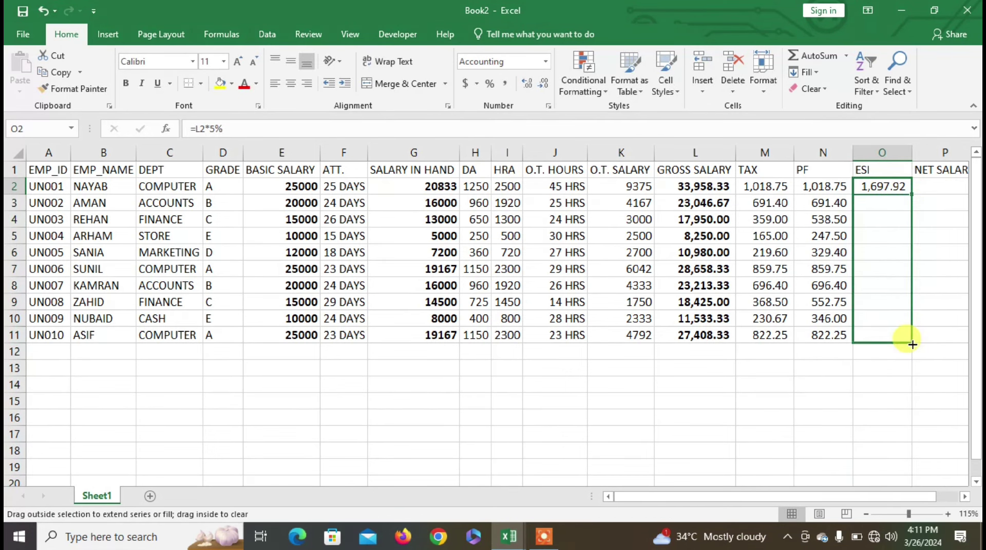
pyautogui.click(928, 194)
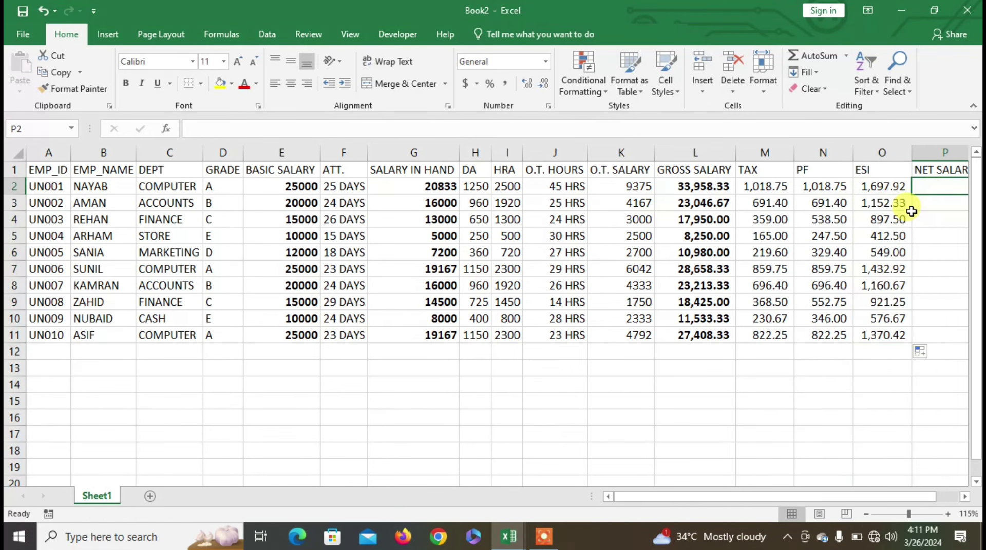
# Enter =L2-(M2+N2+O2) in P2 to compute the first net salary.
pyautogui.write('=')
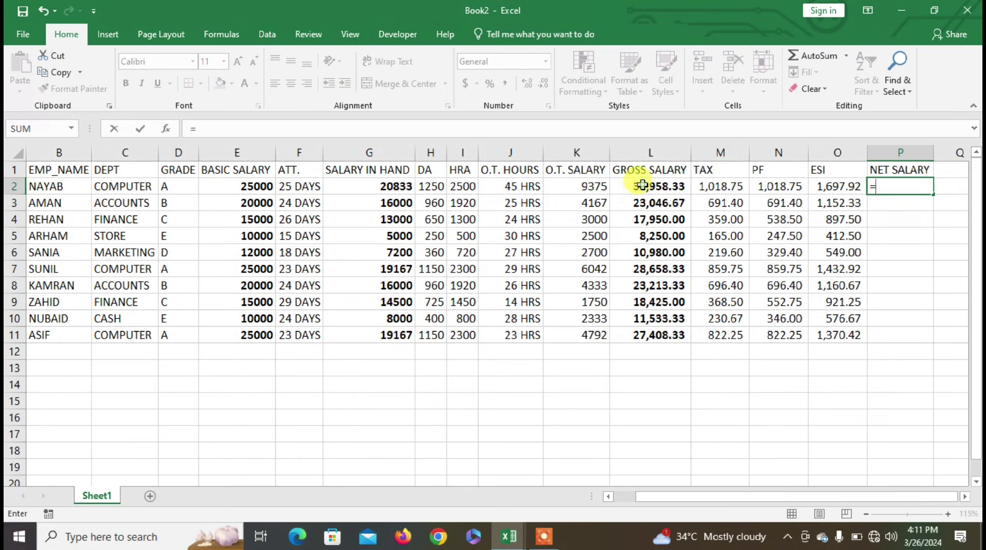
pyautogui.click(643, 186)
pyautogui.write('-')
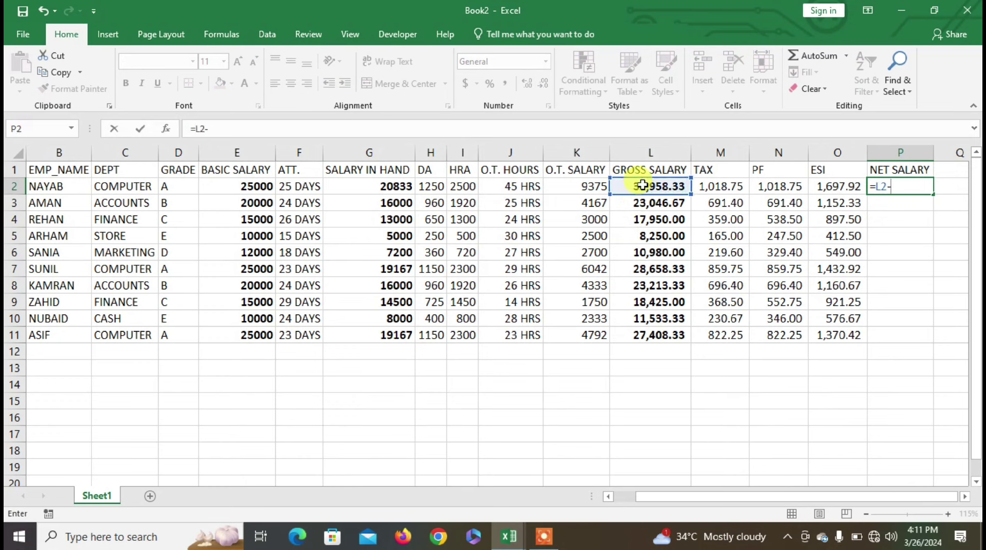
pyautogui.write('(')
pyautogui.click(717, 189)
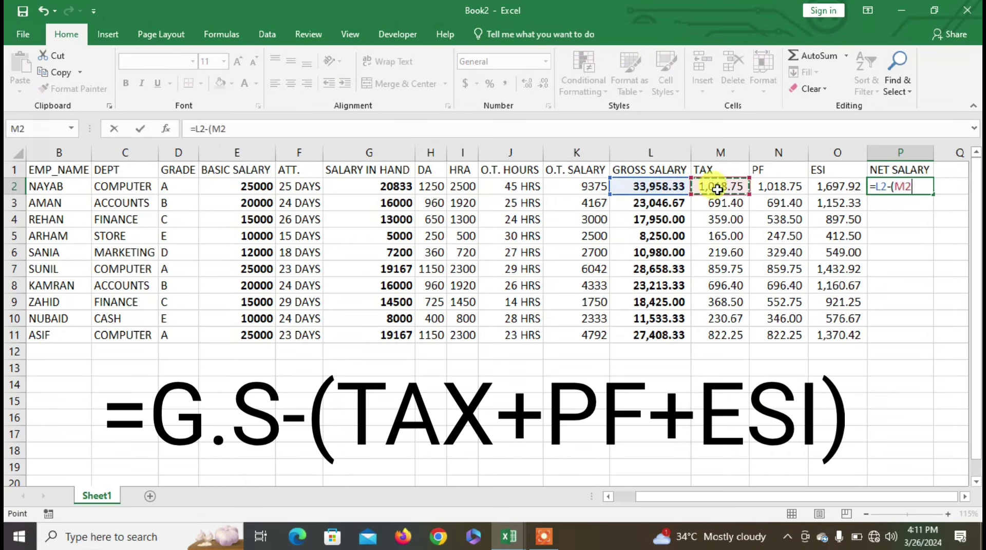
pyautogui.write('+')
pyautogui.click(777, 189)
pyautogui.write('+')
pyautogui.click(838, 190)
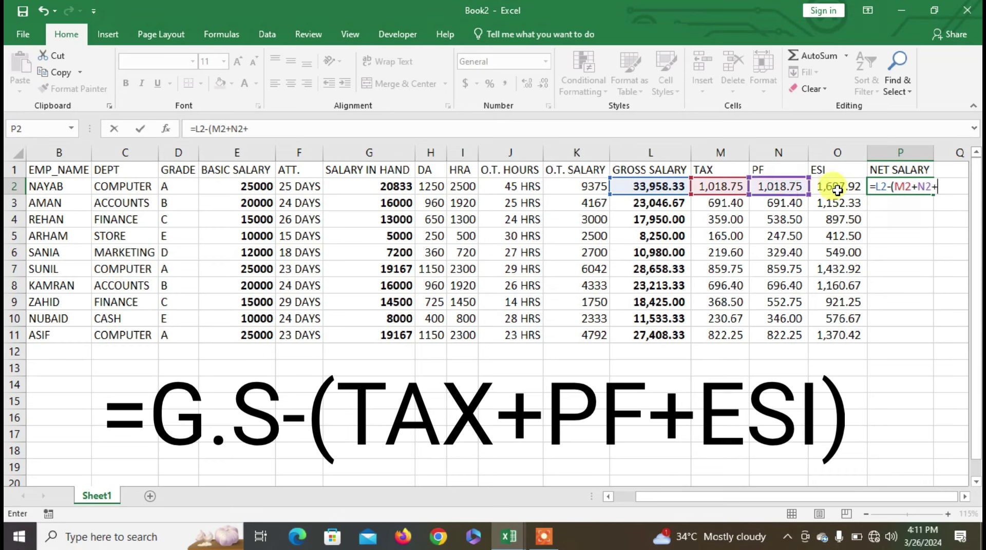
pyautogui.write(')')
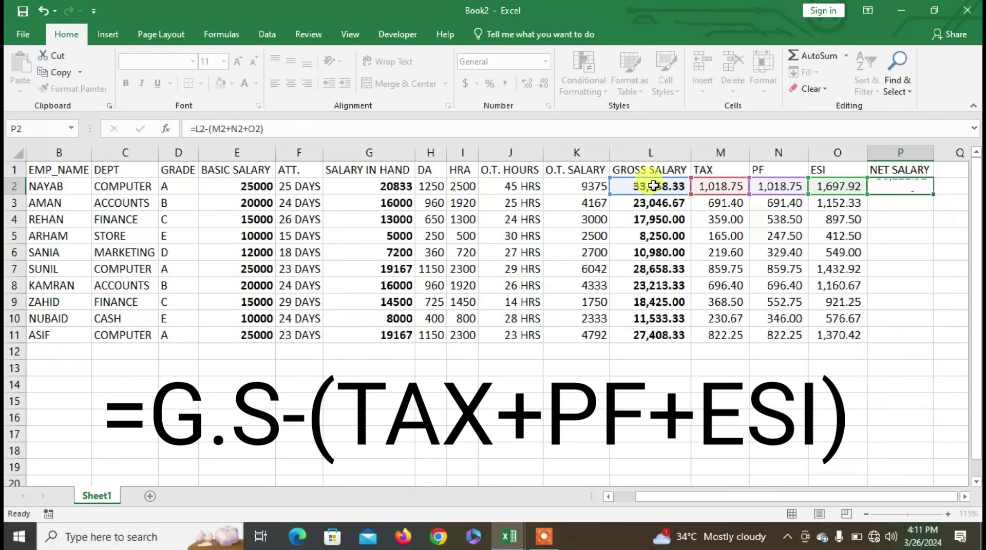
pyautogui.press('Return')
# Copy the net salary formula down to P11, e.g. 30,222.92 and 7,425.00.
pyautogui.keyDown('ctrl'); pyautogui.scroll(-2, 642, 442); pyautogui.keyUp('ctrl')
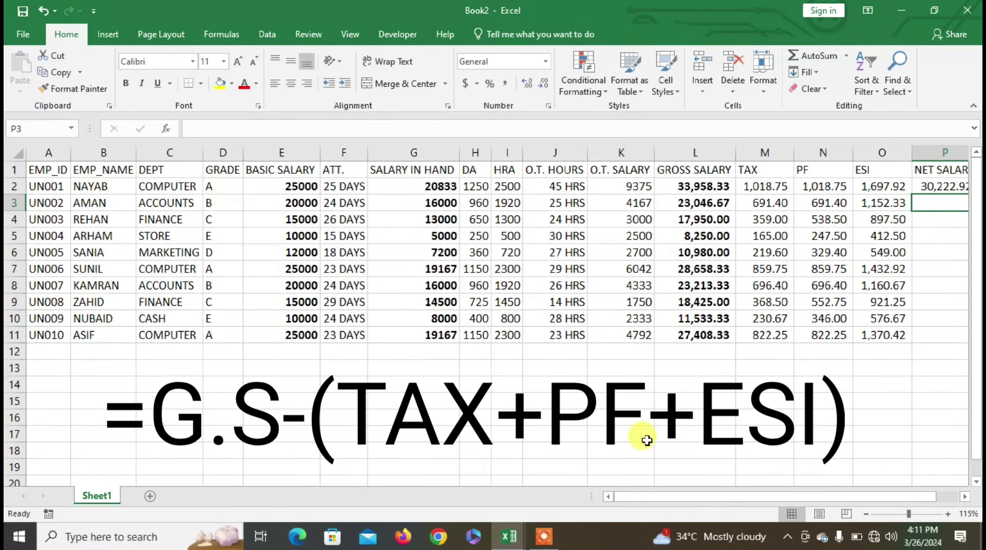
pyautogui.keyDown('ctrl'); pyautogui.scroll(1, 638, 421); pyautogui.keyUp('ctrl')
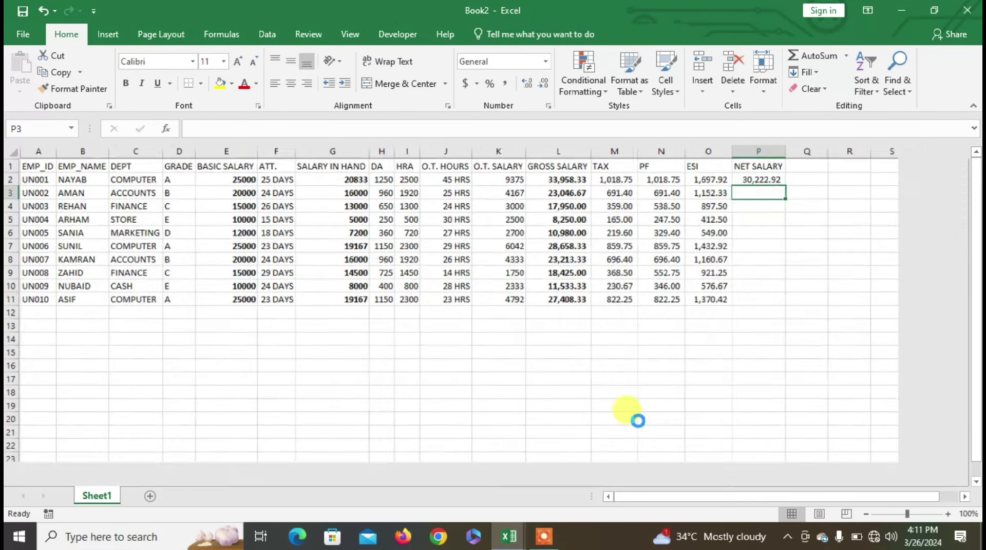
pyautogui.keyDown('ctrl'); pyautogui.scroll(1, 638, 421); pyautogui.keyUp('ctrl')
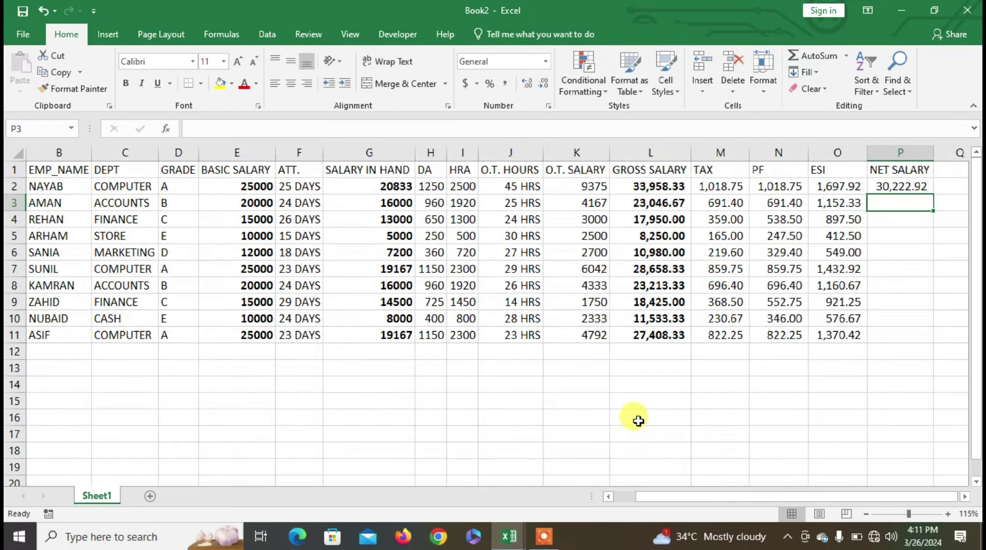
pyautogui.click(904, 187)
pyautogui.doubleClick(933, 195)
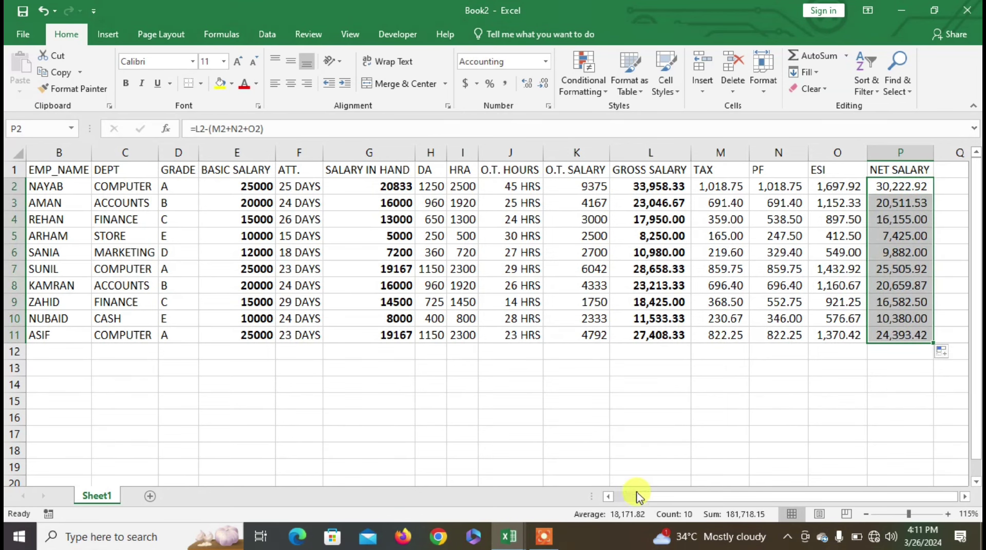
pyautogui.click(608, 497)
pyautogui.keyDown('ctrl'); pyautogui.scroll(-1, 596, 438); pyautogui.keyUp('ctrl')
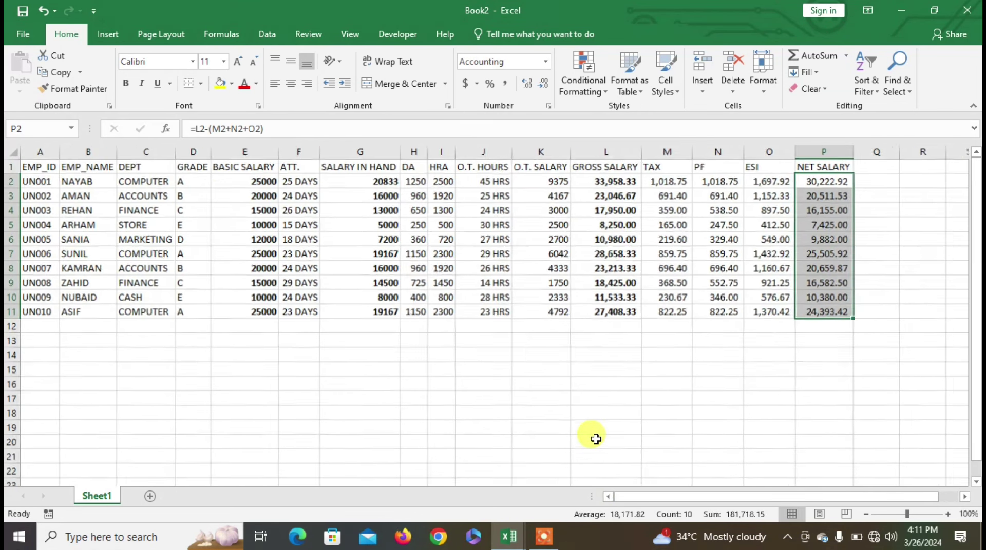
pyautogui.keyDown('ctrl'); pyautogui.scroll(1, 596, 438); pyautogui.keyUp('ctrl')
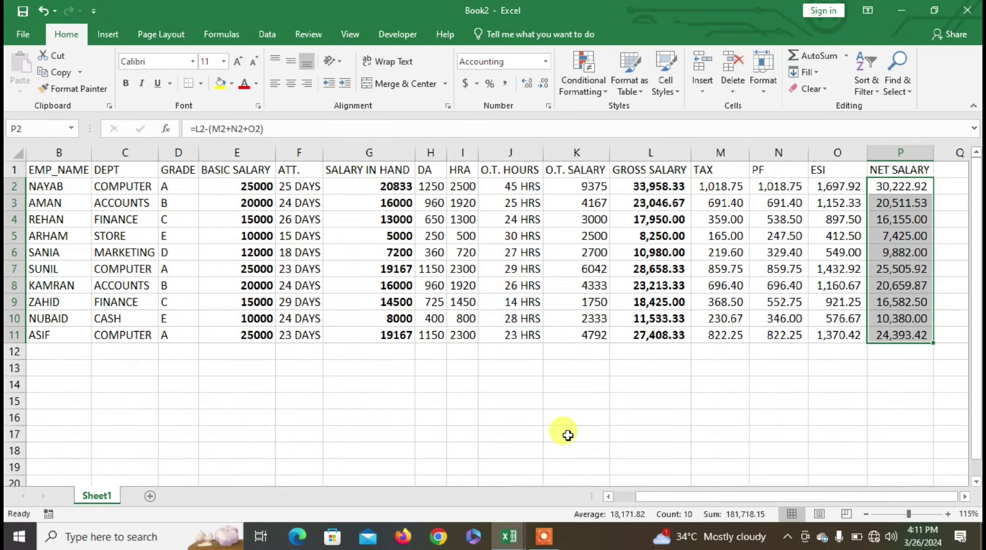
pyautogui.click(405, 373)
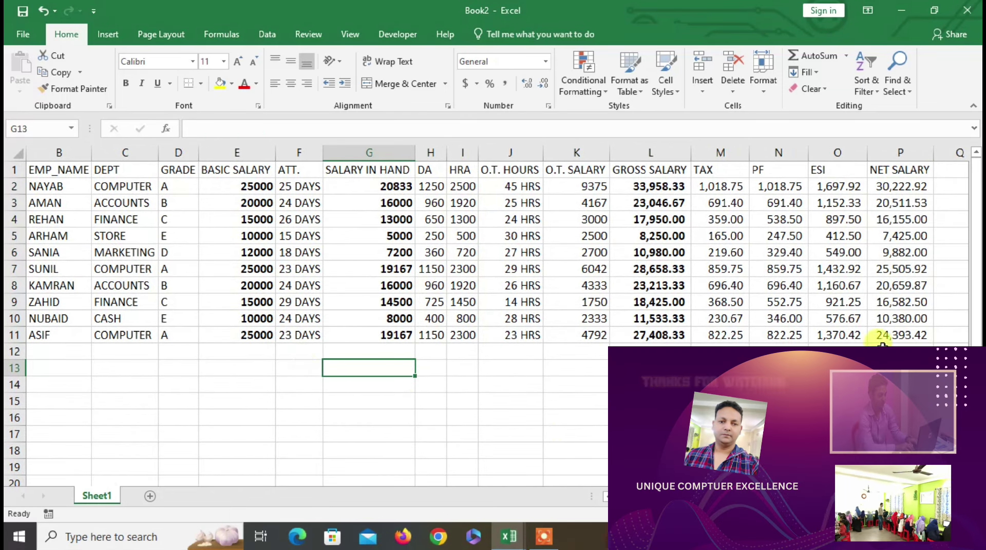
# Make the net salary values in P2:P11 bold.
pyautogui.moveTo(913, 190); pyautogui.dragTo(906, 336)
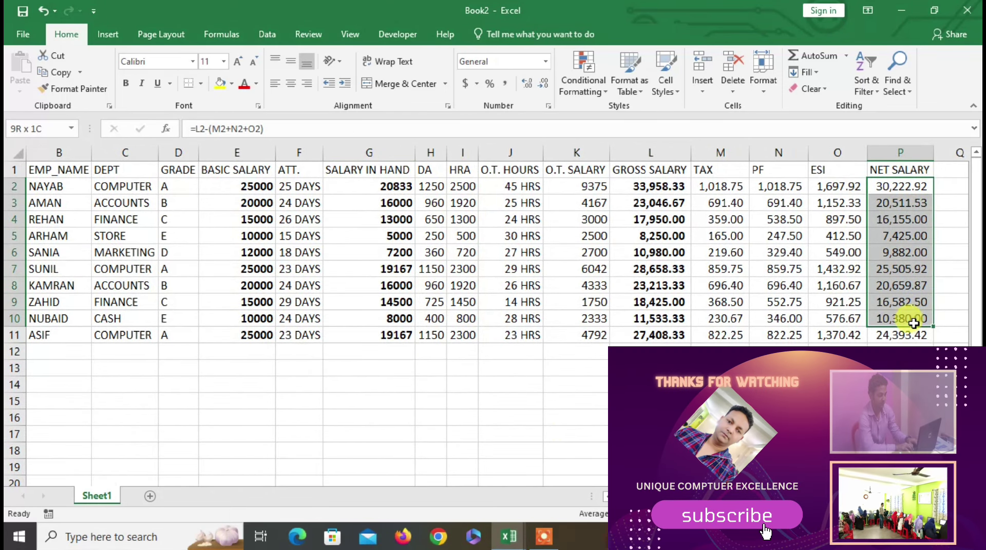
pyautogui.click(126, 83)
pyautogui.click(208, 367)
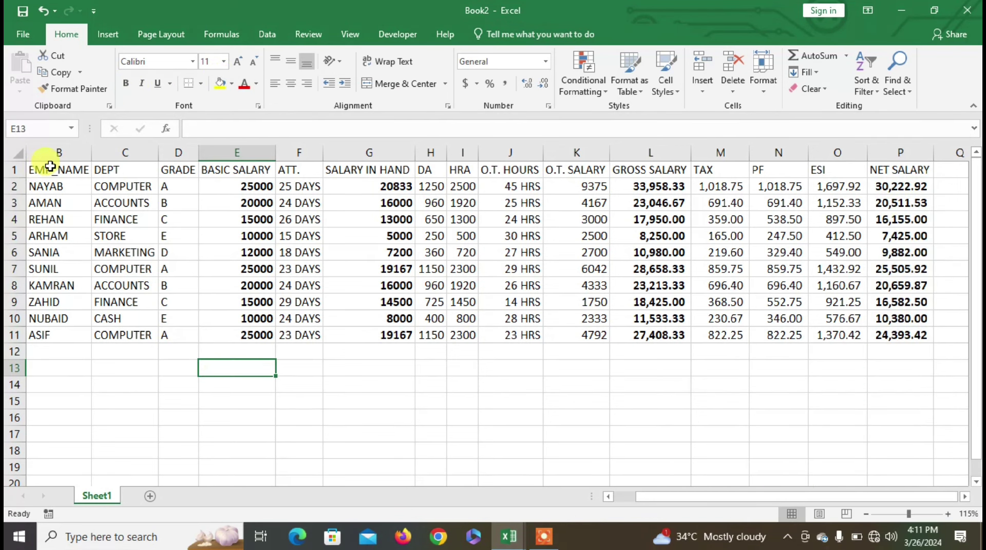
# Insert blank sheet rows above the table, moving the headers down to row 4.
pyautogui.moveTo(46, 169); pyautogui.dragTo(926, 209)
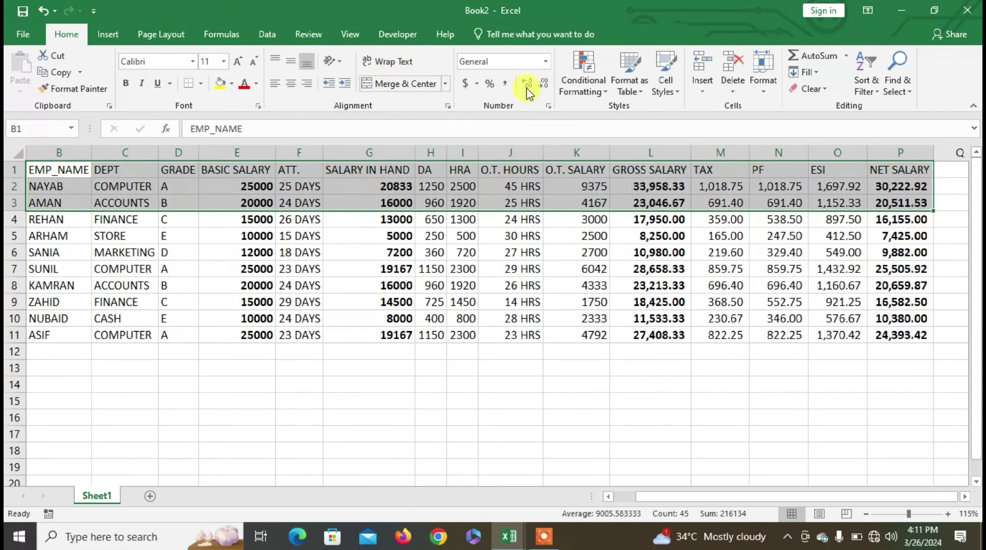
pyautogui.click(701, 87)
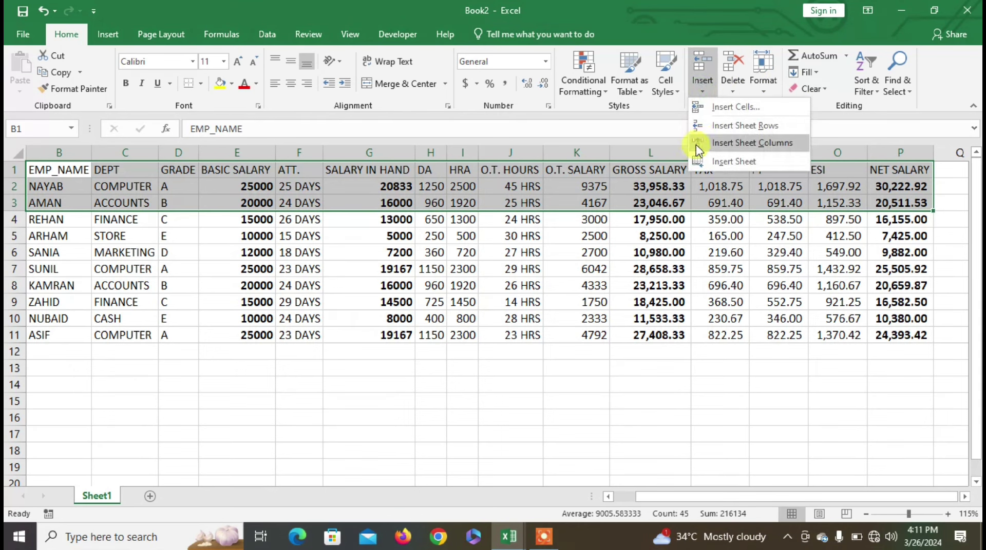
pyautogui.click(722, 127)
pyautogui.moveTo(68, 189)
pyautogui.mouseDown()
pyautogui.moveTo(274, 205)
pyautogui.moveTo(194, 212)
pyautogui.mouseUp()
pyautogui.click(608, 497)
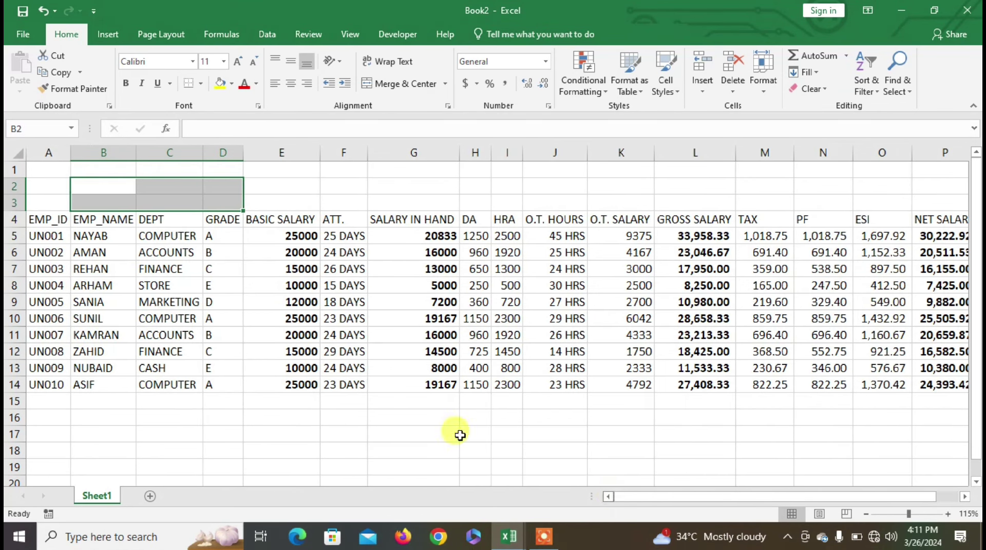
# Merge A2:D3 into a vertically centred header block with 14-point font.
pyautogui.moveTo(48, 182); pyautogui.dragTo(204, 209)
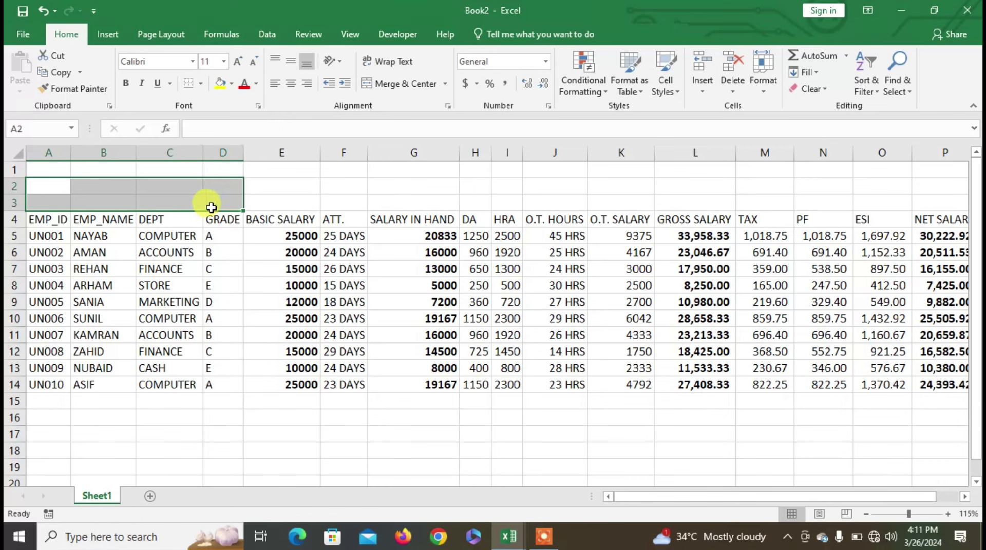
pyautogui.click(370, 84)
pyautogui.click(380, 62)
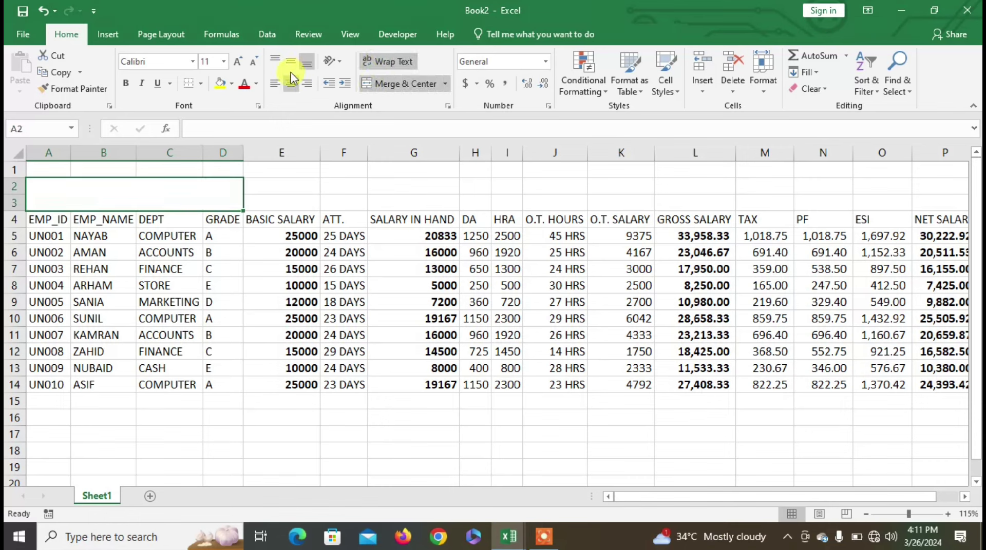
pyautogui.click(290, 61)
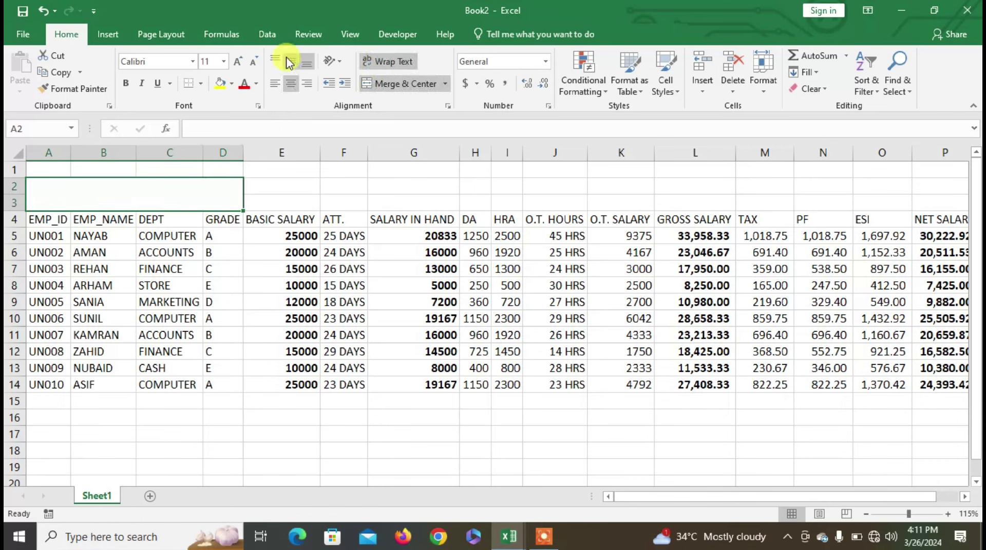
pyautogui.click(238, 62)
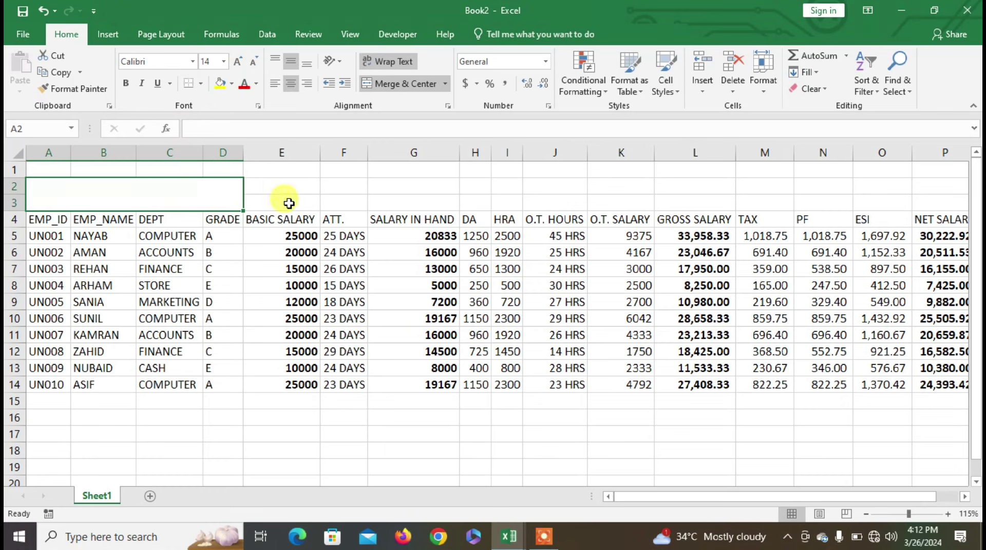
# Merge E2:L3 into a vertically centred 14-point header and bold the A2 block.
pyautogui.moveTo(284, 195); pyautogui.dragTo(719, 209)
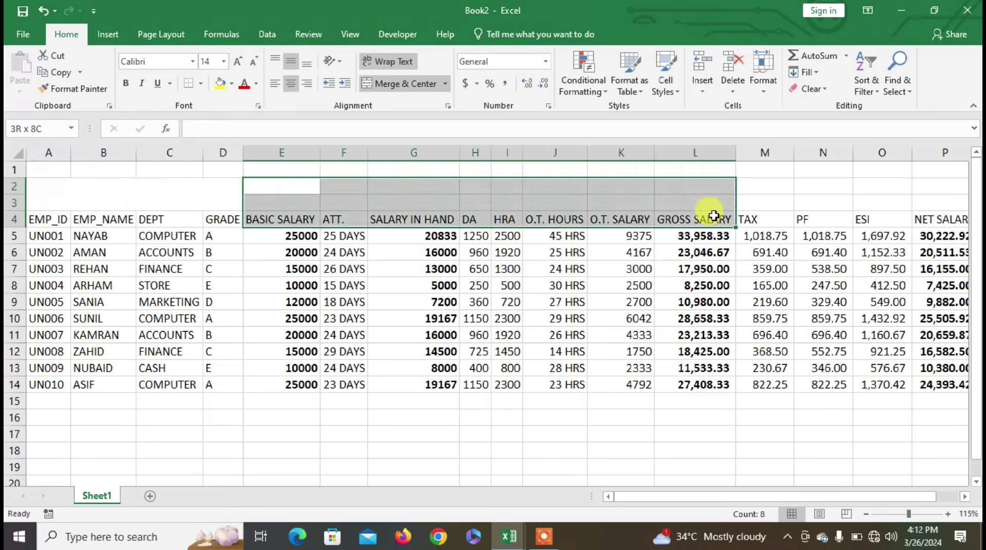
pyautogui.click(405, 83)
pyautogui.click(291, 61)
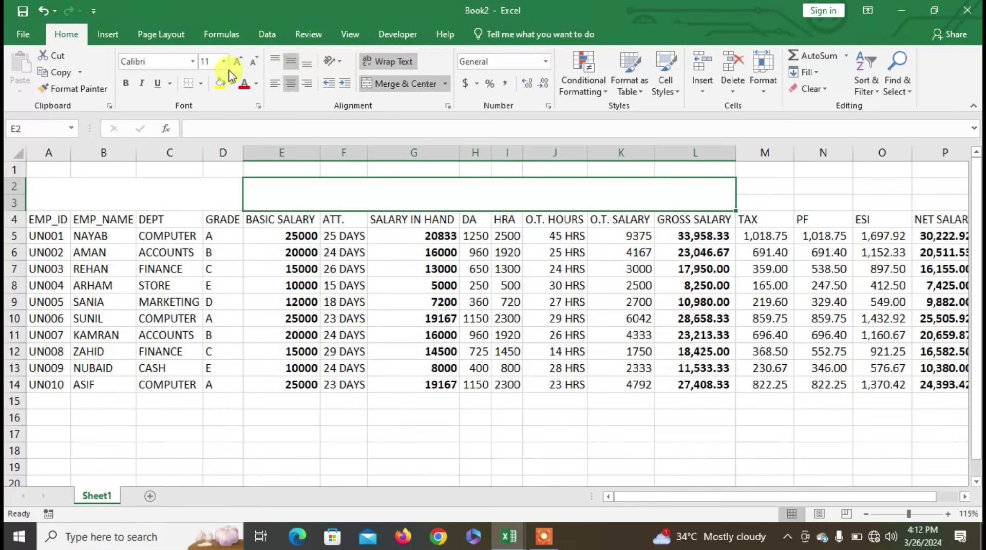
pyautogui.click(238, 62)
pyautogui.click(237, 62)
pyautogui.click(237, 62)
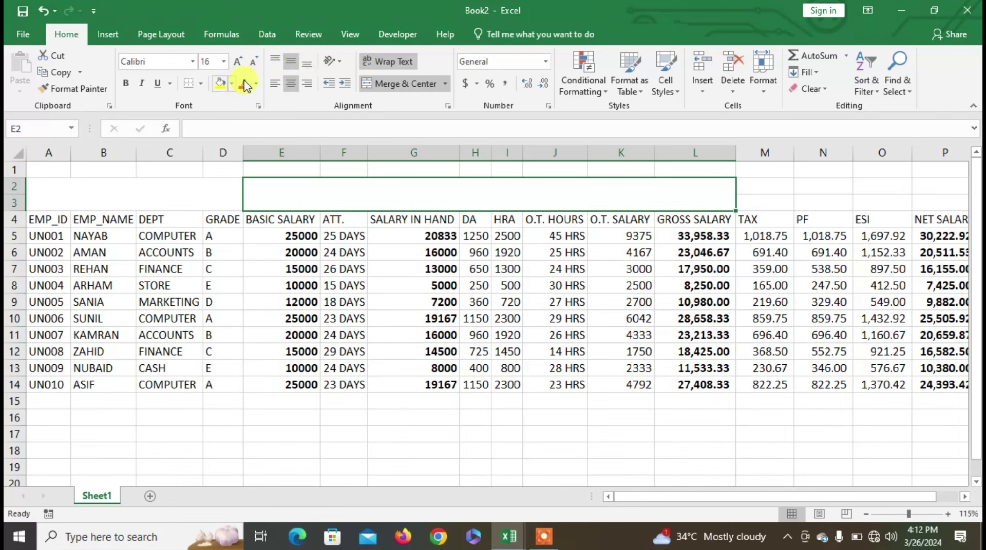
pyautogui.click(253, 62)
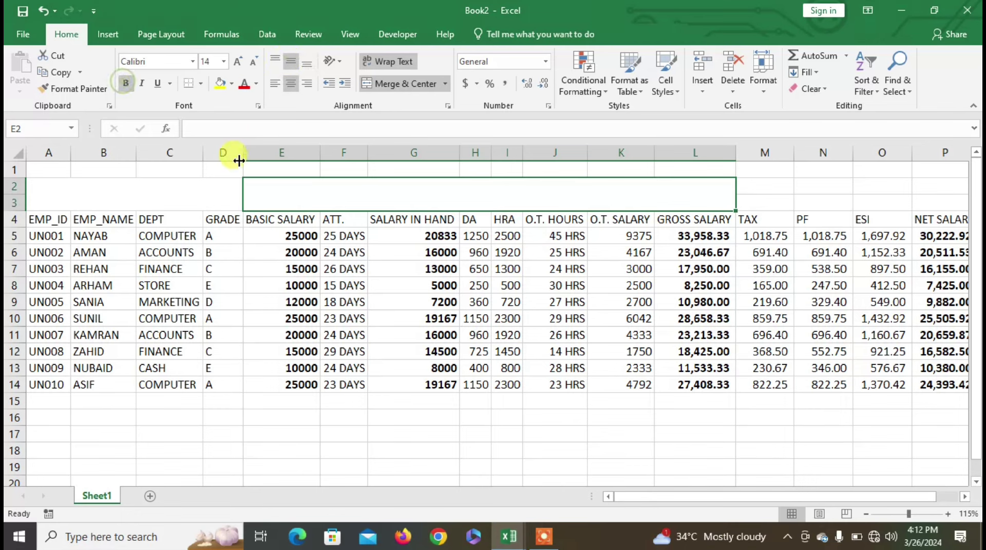
pyautogui.moveTo(46, 187); pyautogui.dragTo(220, 203)
pyautogui.click(126, 83)
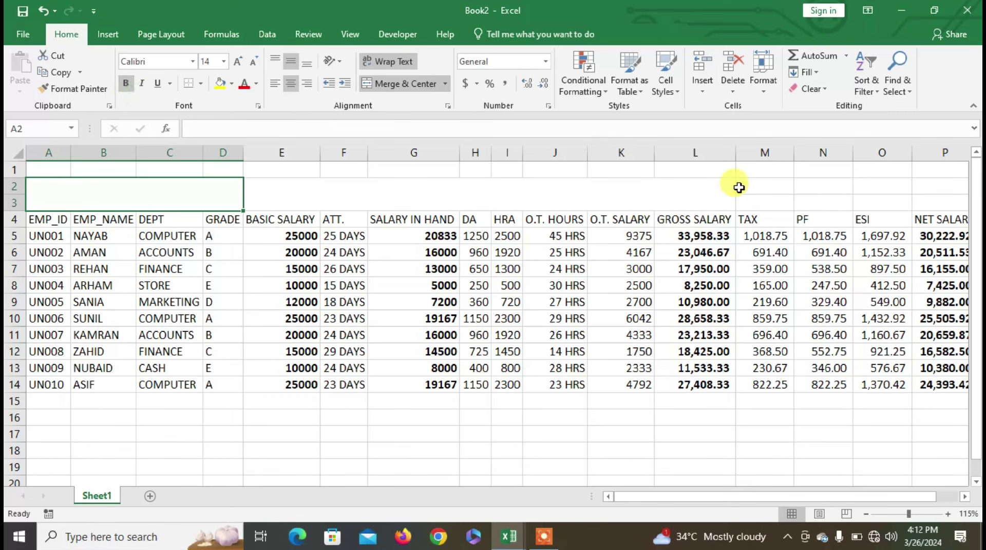
# Merge M2:O3 into a bold, vertically centred 14-point deduction header.
pyautogui.moveTo(744, 188); pyautogui.dragTo(880, 203)
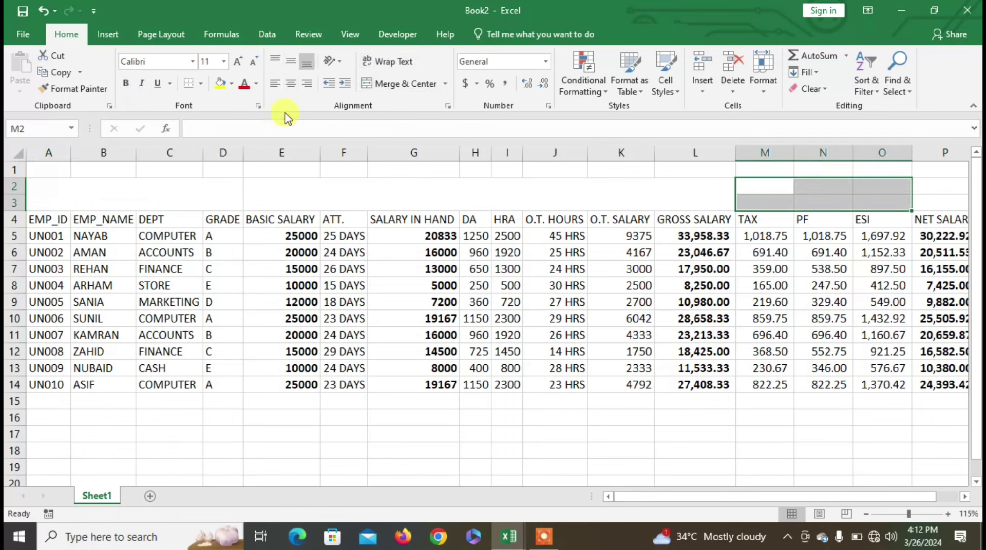
pyautogui.click(396, 83)
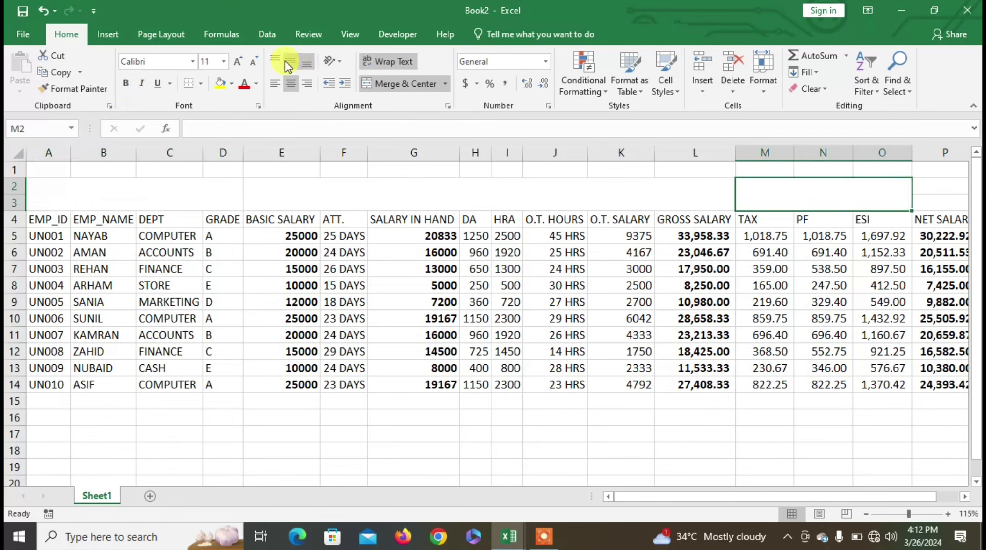
pyautogui.click(291, 64)
pyautogui.click(238, 62)
pyautogui.click(237, 61)
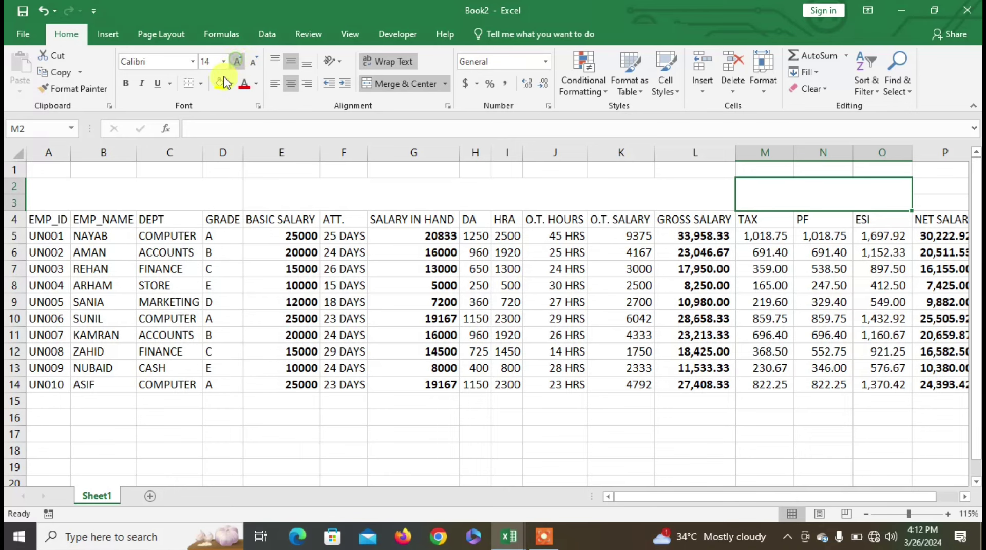
pyautogui.click(126, 83)
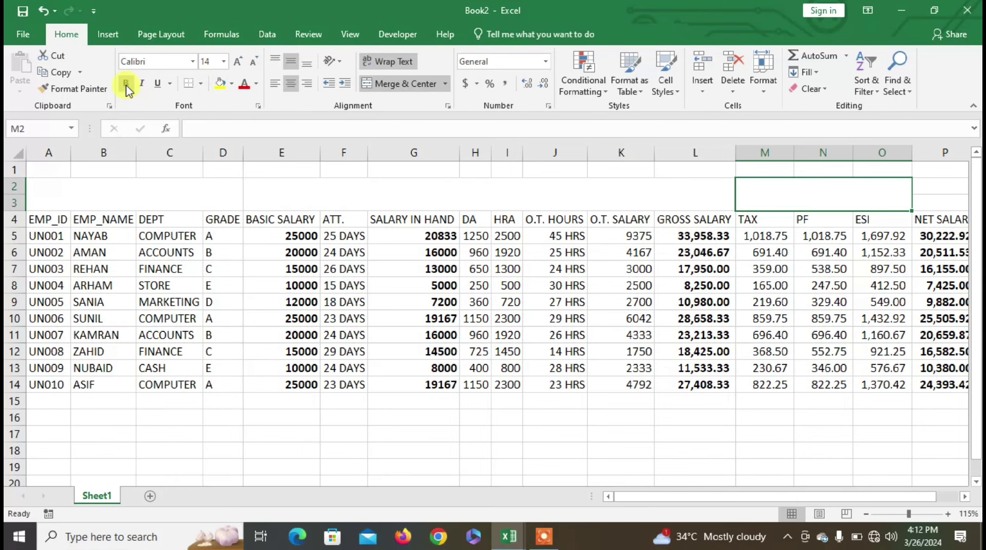
# Merge P2:P3 into a bold, wrapped, vertically centred 14-point net salary header.
pyautogui.click(937, 189)
pyautogui.moveTo(941, 202); pyautogui.dragTo(941, 205)
pyautogui.click(418, 84)
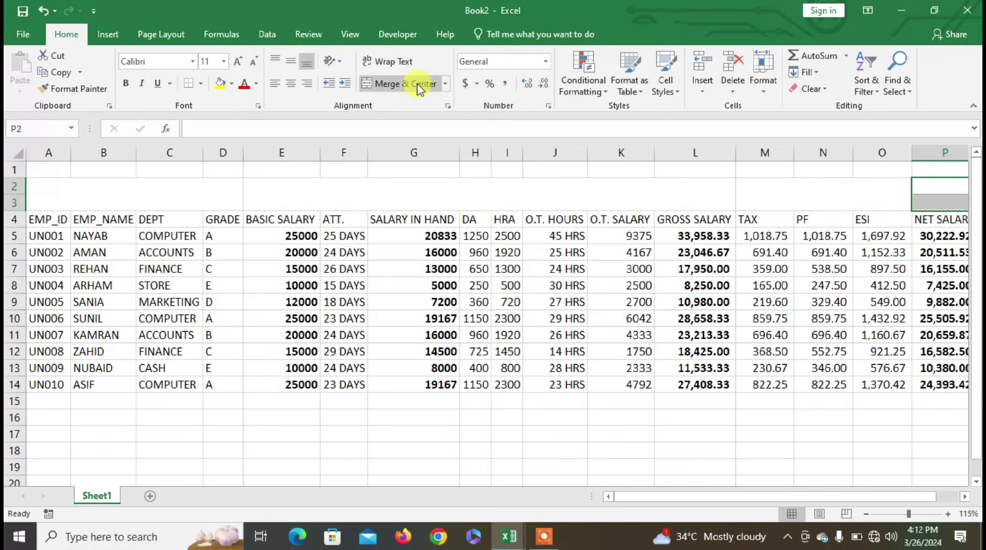
pyautogui.click(389, 62)
pyautogui.click(290, 62)
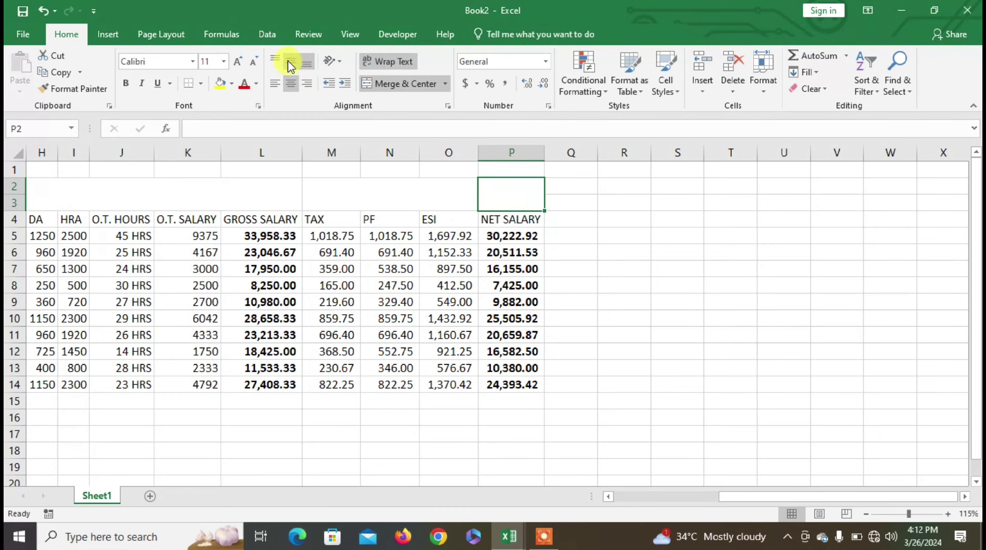
pyautogui.click(238, 61)
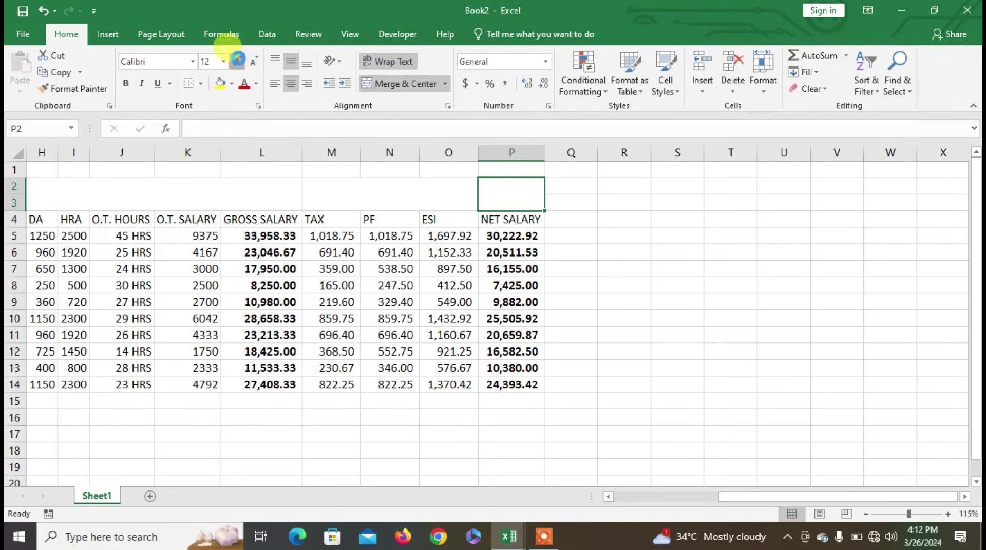
pyautogui.click(238, 61)
pyautogui.click(126, 84)
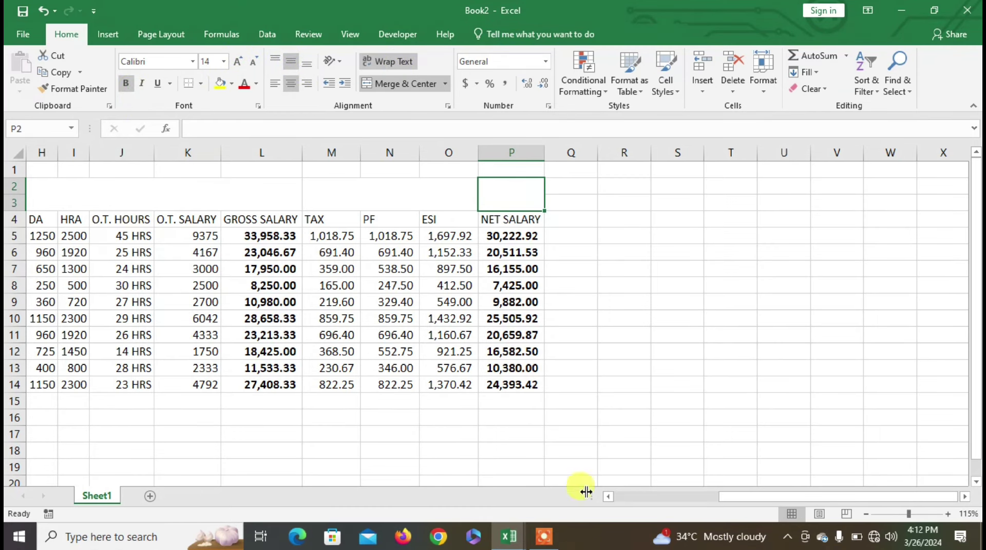
pyautogui.moveTo(728, 497); pyautogui.dragTo(627, 503)
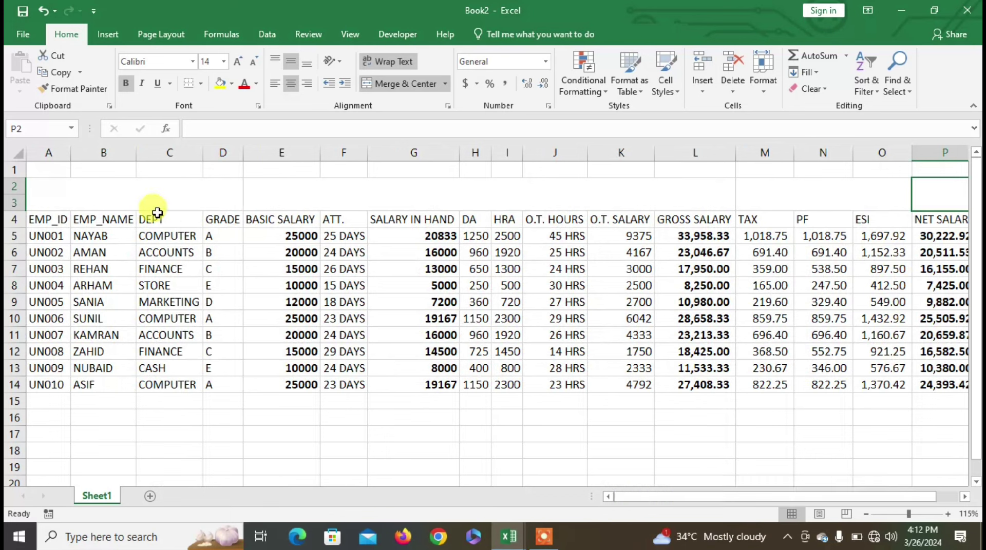
pyautogui.moveTo(152, 198)
pyautogui.mouseDown()
pyautogui.moveTo(932, 375)
pyautogui.moveTo(934, 385)
pyautogui.mouseUp()
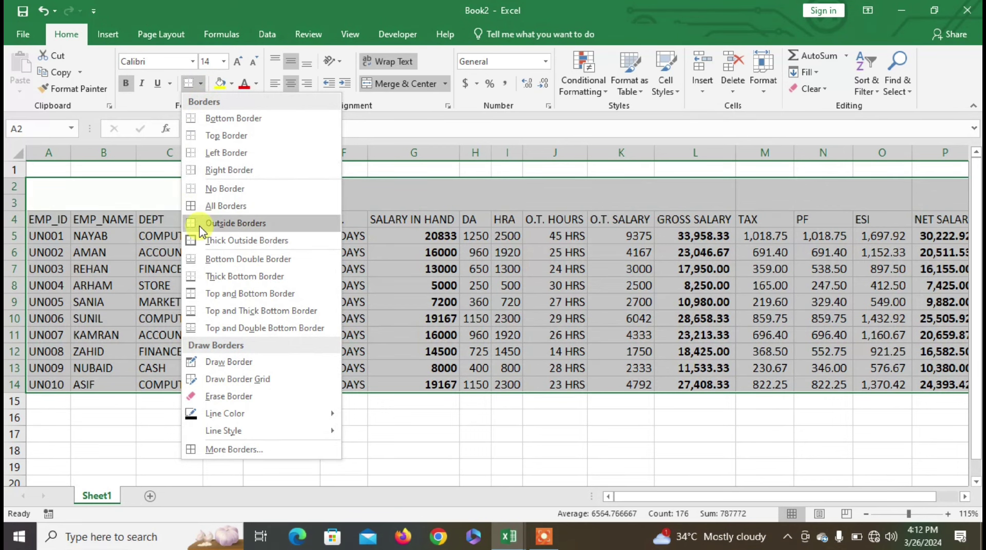
# Apply All Borders to the payroll table A2:P14.
pyautogui.click(203, 206)
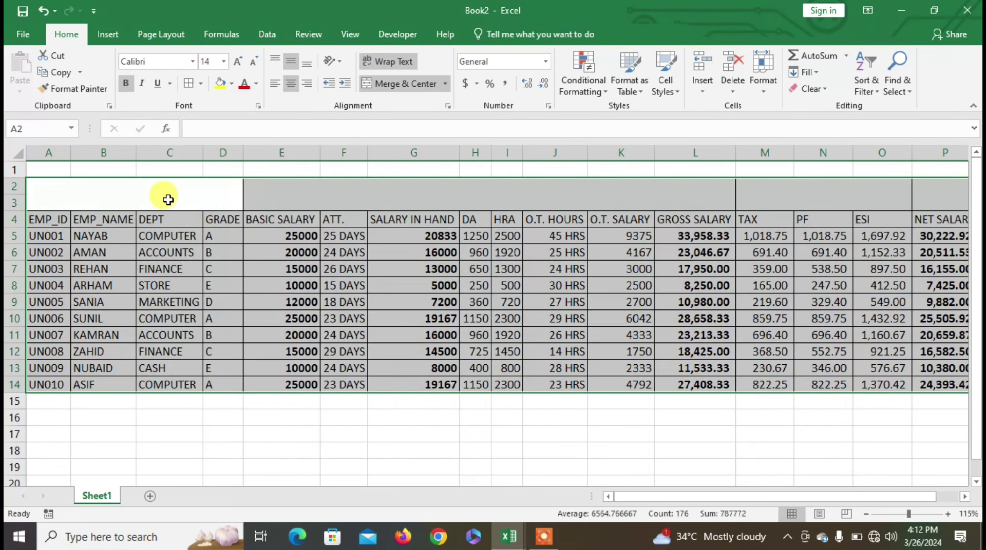
pyautogui.click(168, 197)
pyautogui.write('EMPLOY')
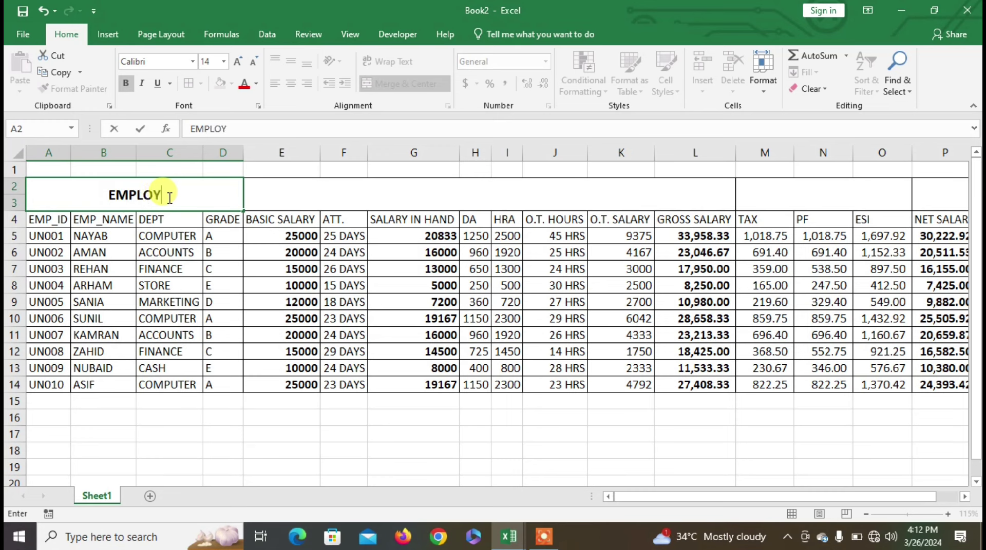
# Enter the row 2 group headings EMPLOYEE'S DETAILS, EARNING, DEDUCTION and NET PAY.
pyautogui.write("EE'S D")
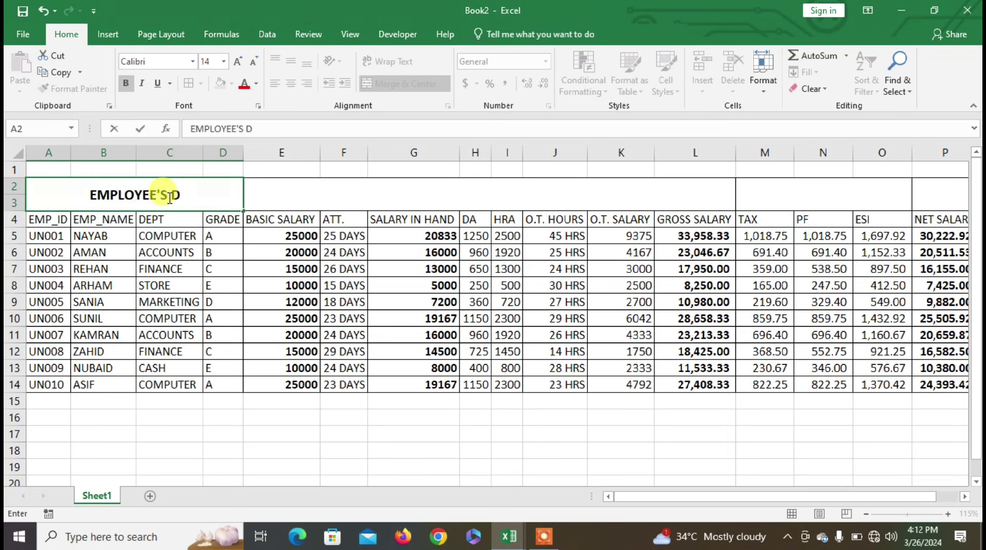
pyautogui.write('ETAILS')
pyautogui.press('Tab')
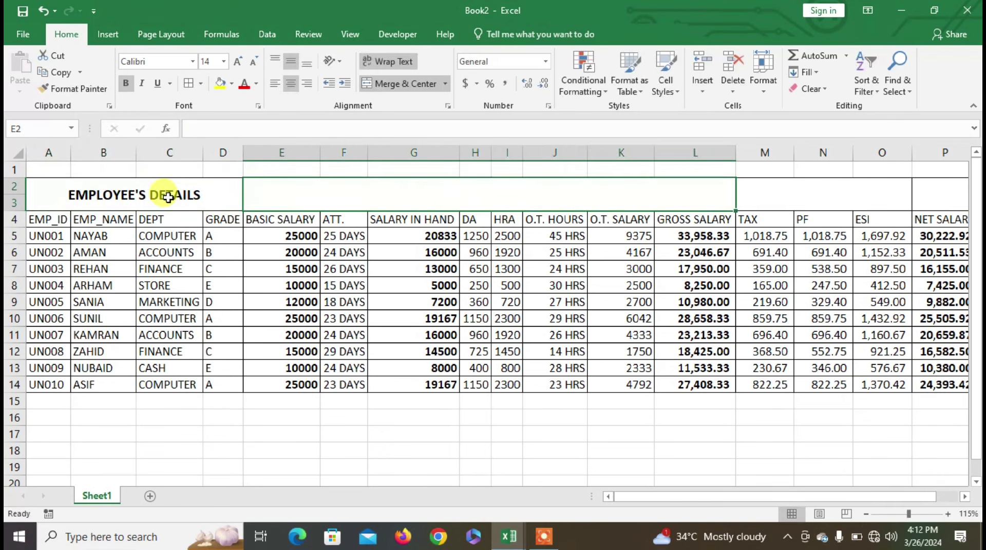
pyautogui.write('EARNING')
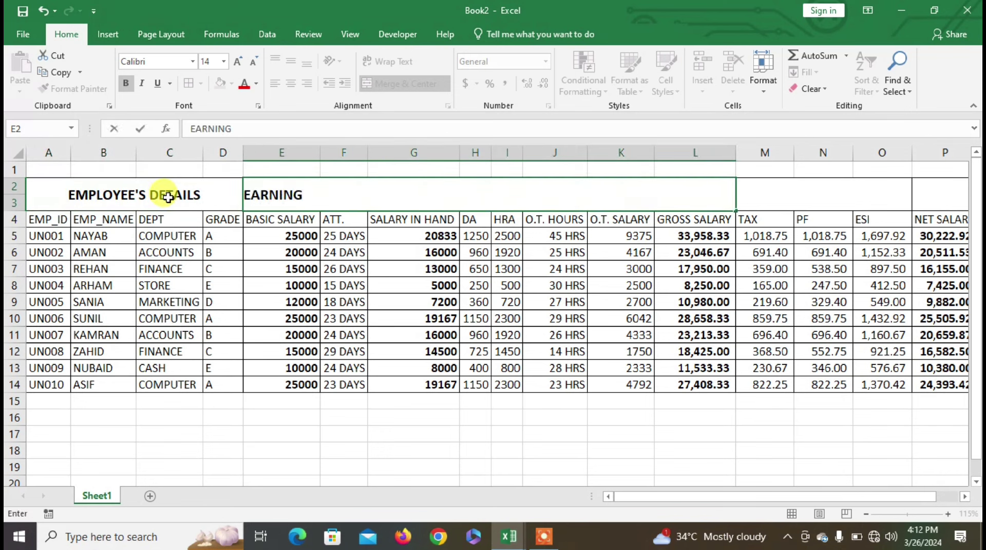
pyautogui.press('Tab')
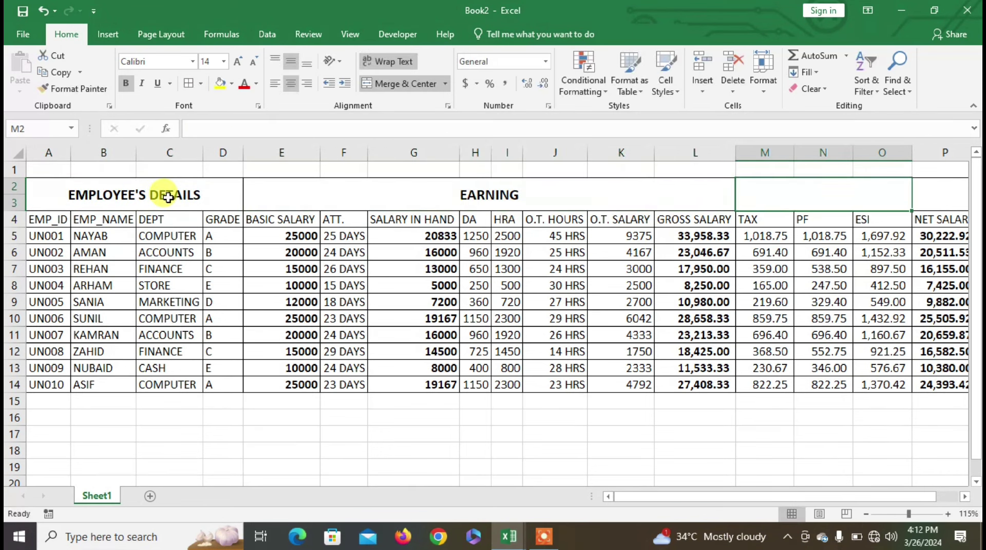
pyautogui.write('DEDUCTION')
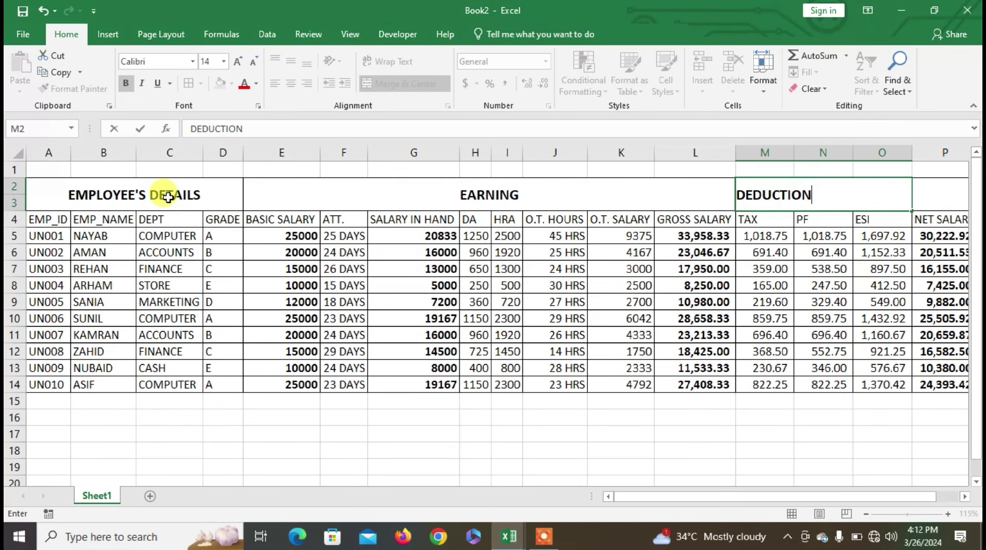
pyautogui.press('Tab')
pyautogui.write('N')
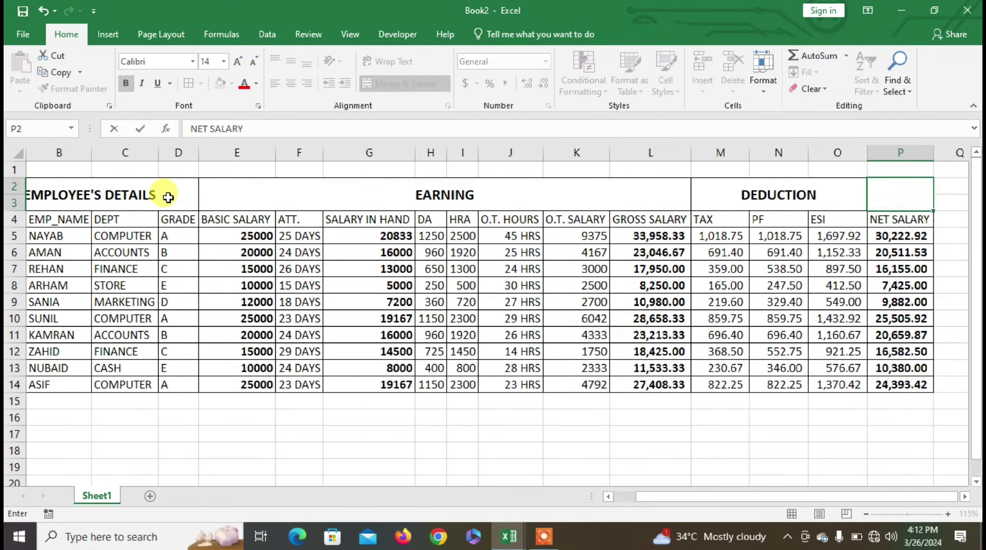
pyautogui.press('BackSpace')
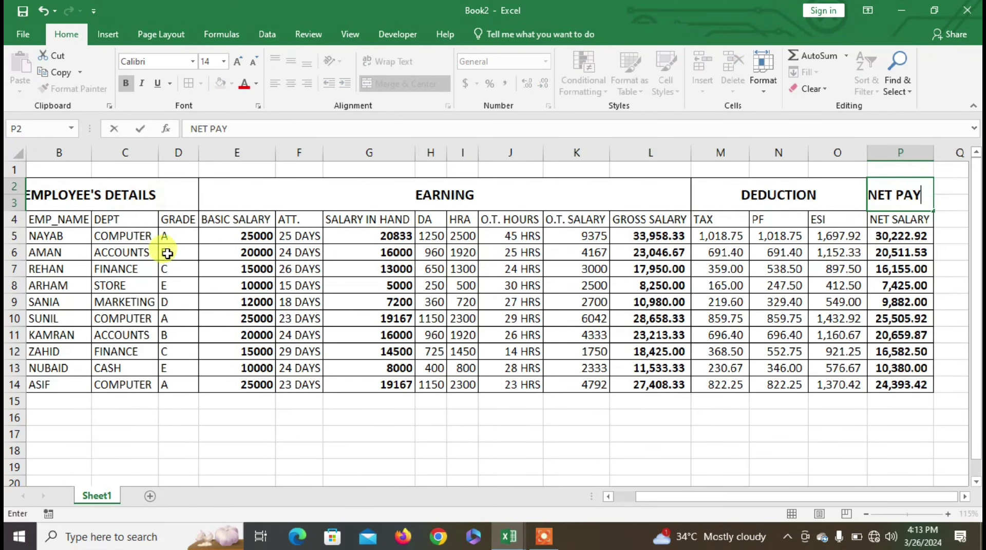
pyautogui.click(205, 265)
# Fill the EMPLOYEE'S DETAILS header block yellow and the EARNING block green.
pyautogui.moveTo(626, 498); pyautogui.dragTo(615, 498)
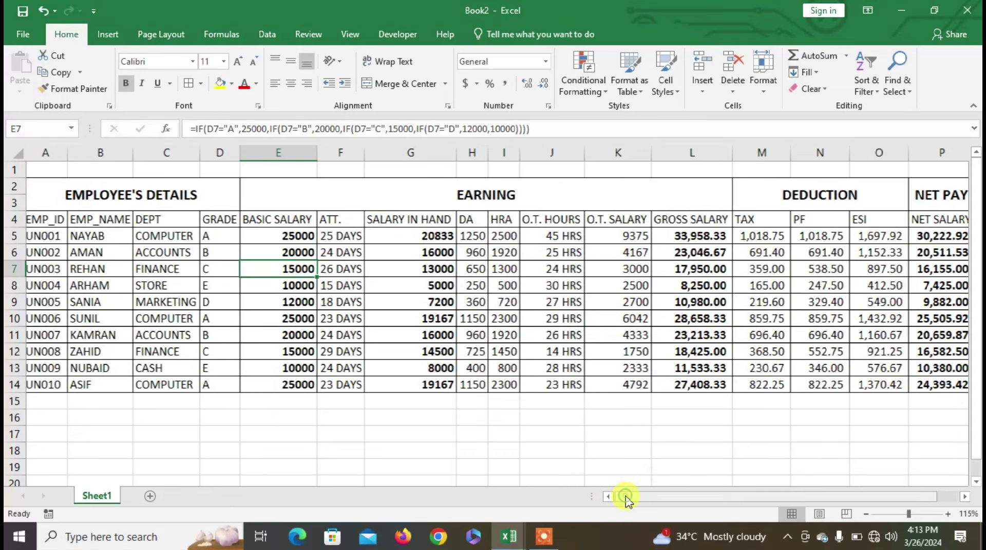
pyautogui.click(194, 192)
pyautogui.click(218, 83)
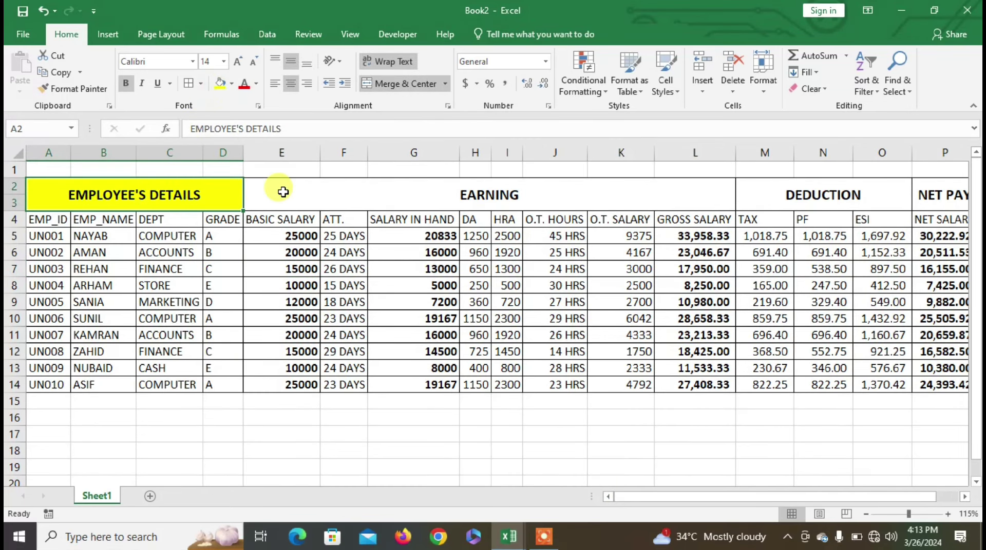
pyautogui.click(282, 193)
pyautogui.click(232, 83)
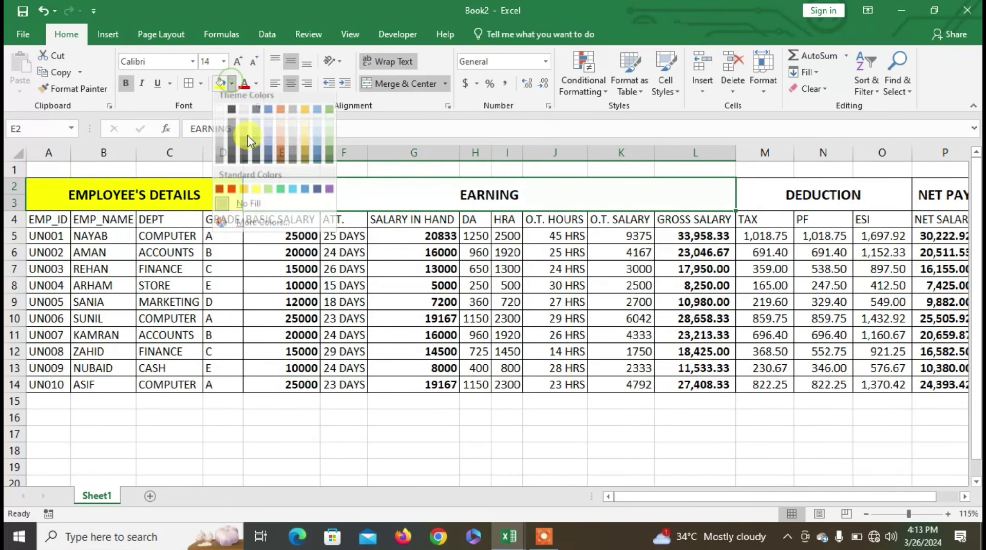
pyautogui.click(329, 160)
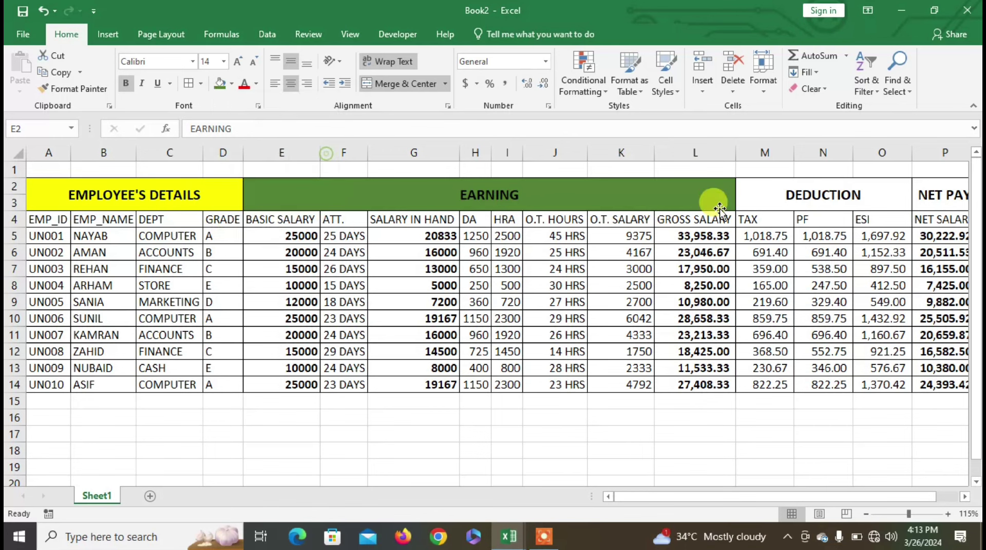
# Fill the DEDUCTION header block red and the NET PAY header cell blue.
pyautogui.click(842, 189)
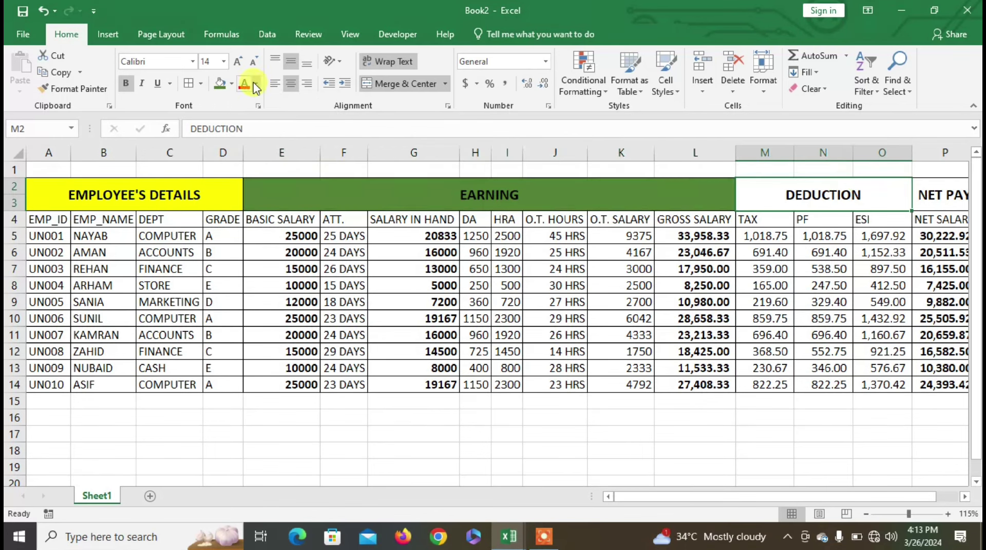
pyautogui.click(232, 84)
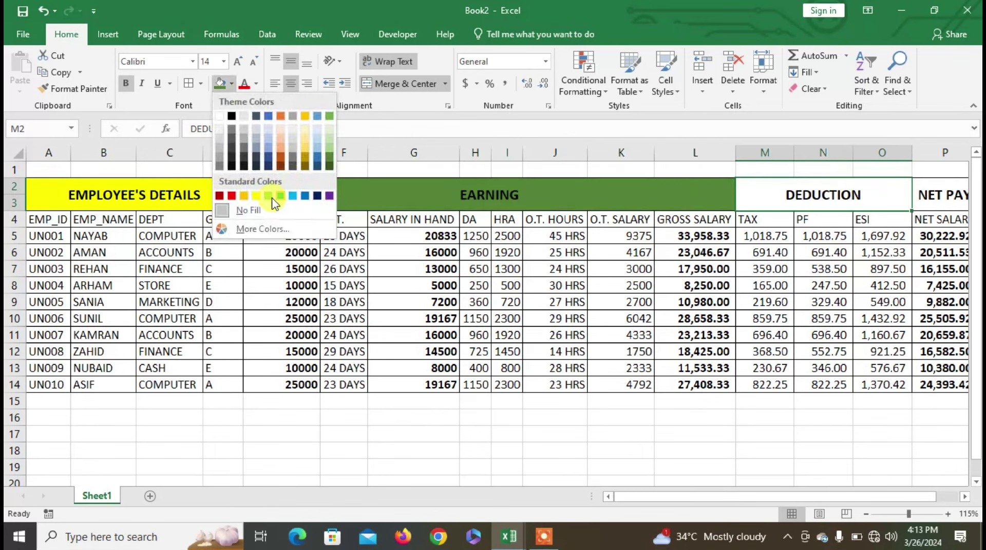
pyautogui.click(230, 195)
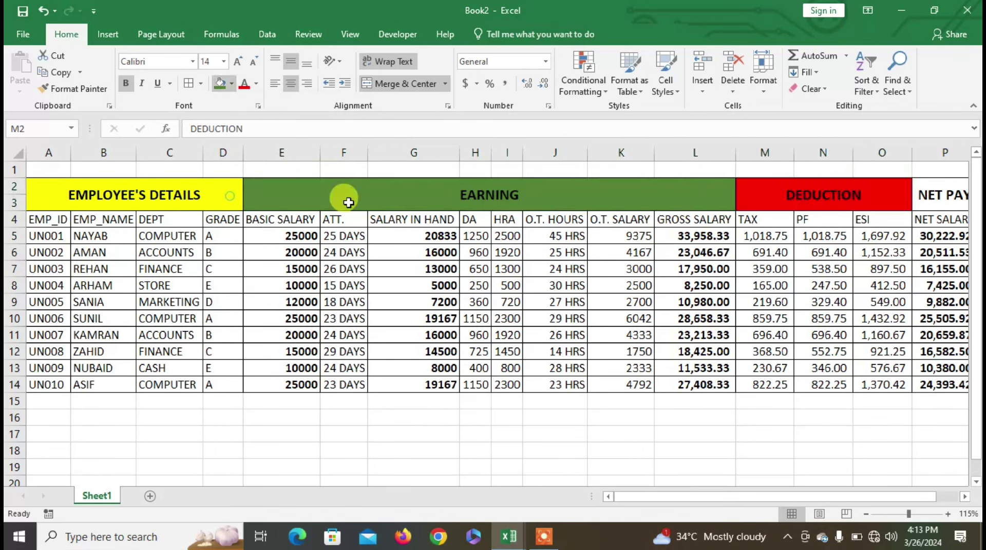
pyautogui.click(950, 195)
pyautogui.click(233, 86)
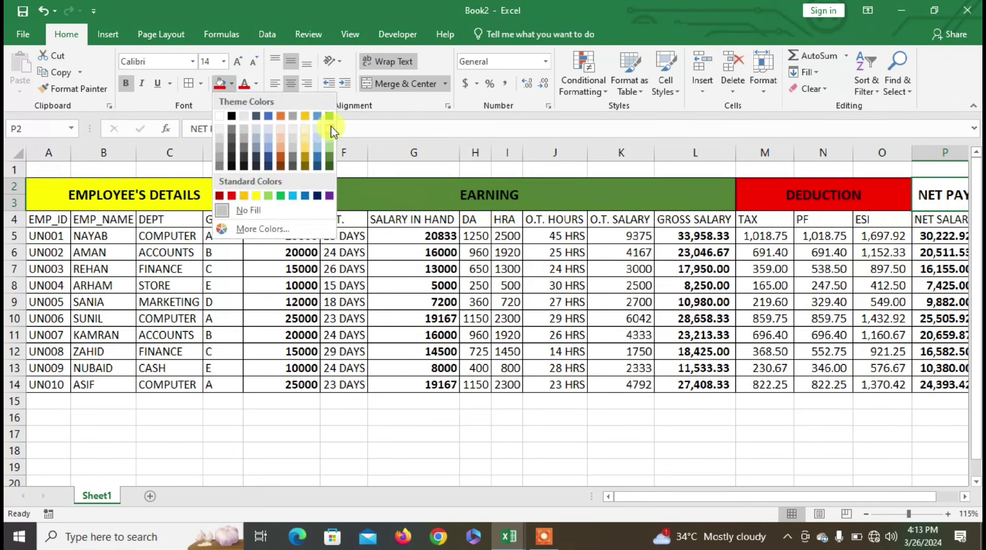
pyautogui.click(265, 155)
# Make the text of all group header blocks in rows 2–3 white.
pyautogui.hscroll(5, 132, 203)
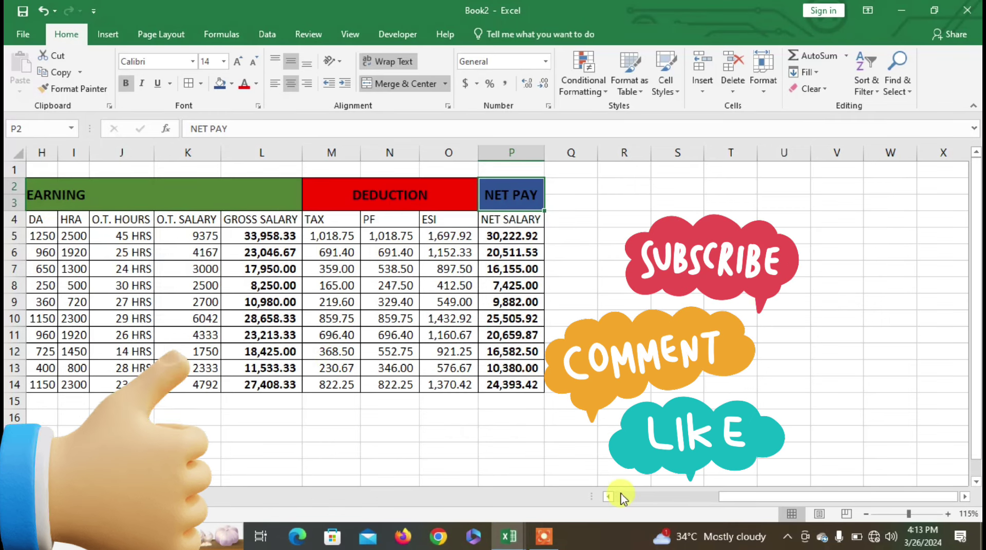
pyautogui.moveTo(620, 496); pyautogui.dragTo(541, 462)
pyautogui.moveTo(77, 195); pyautogui.dragTo(927, 186)
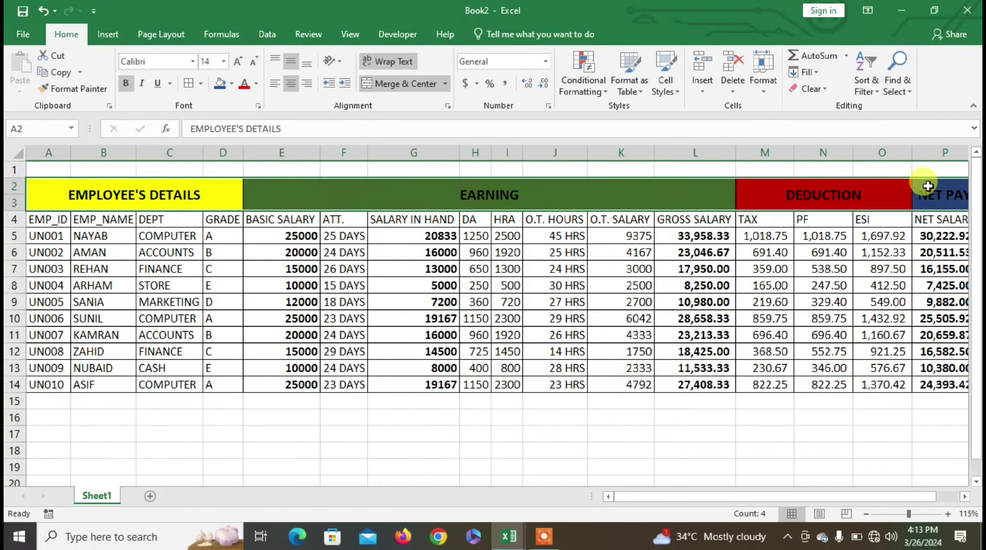
pyautogui.click(255, 83)
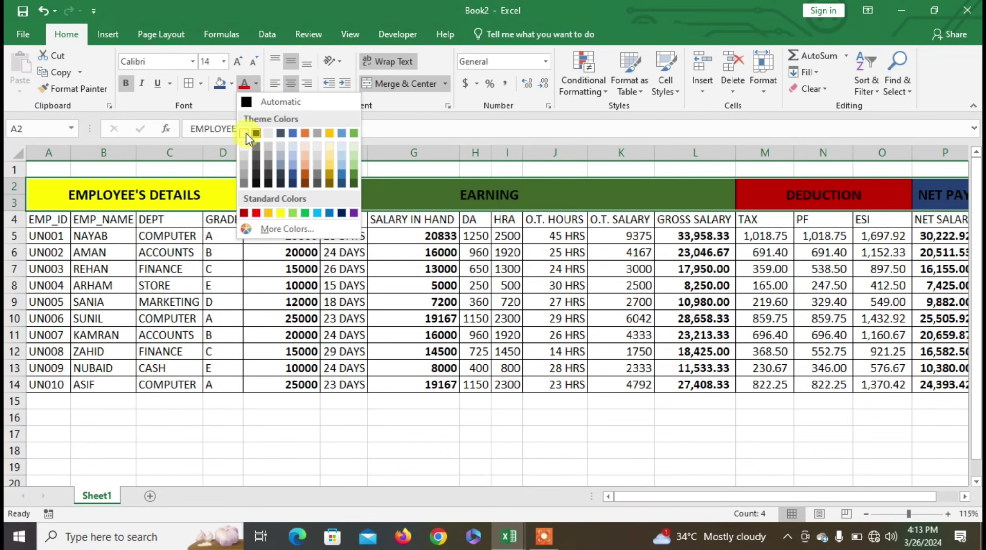
pyautogui.click(246, 134)
# Change the EMPLOYEE'S DETAILS fill to orange-gold and select the heading row A4:P4.
pyautogui.click(211, 201)
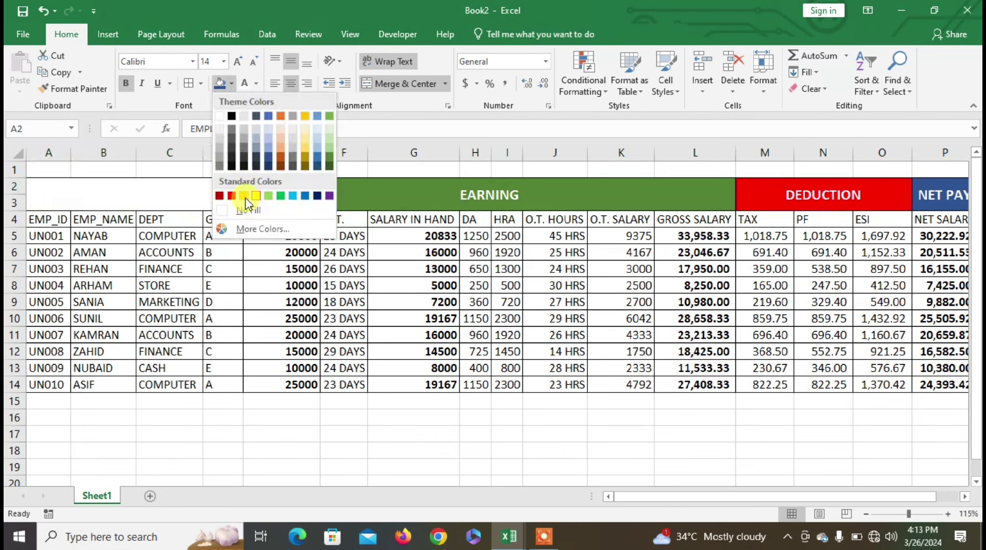
pyautogui.click(239, 195)
pyautogui.click(241, 235)
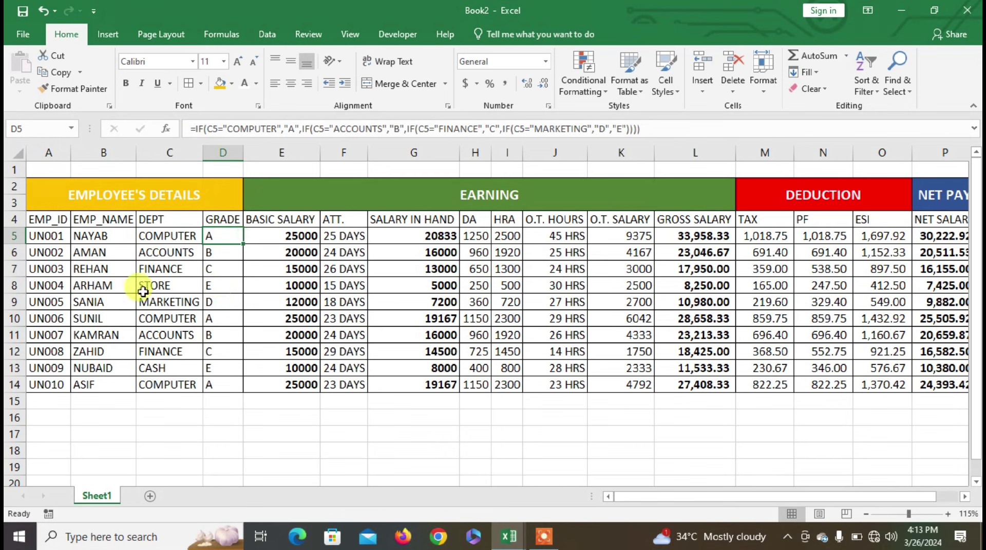
pyautogui.moveTo(45, 220); pyautogui.dragTo(942, 220)
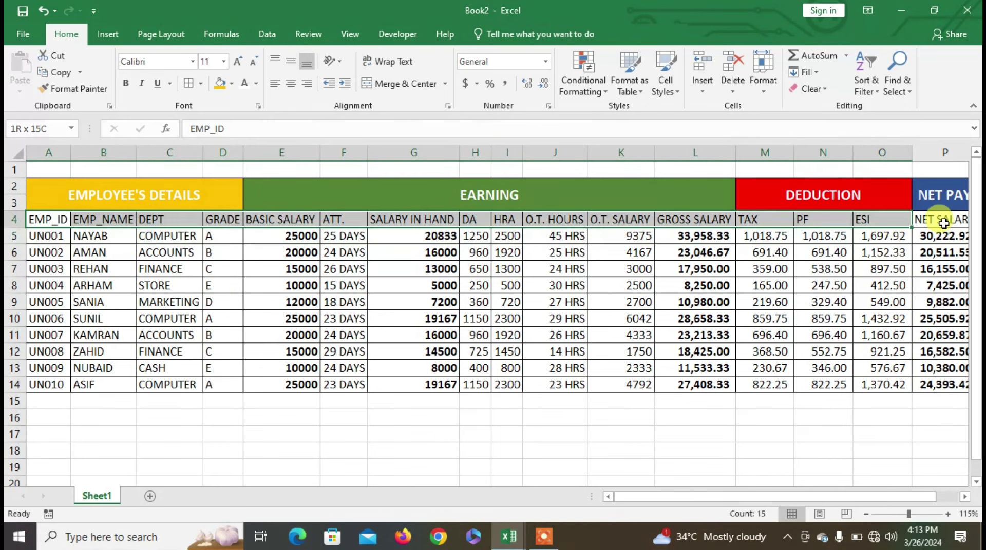
# Fill the heading row A4:P4 dark gold and make it bold.
pyautogui.click(232, 85)
pyautogui.click(305, 163)
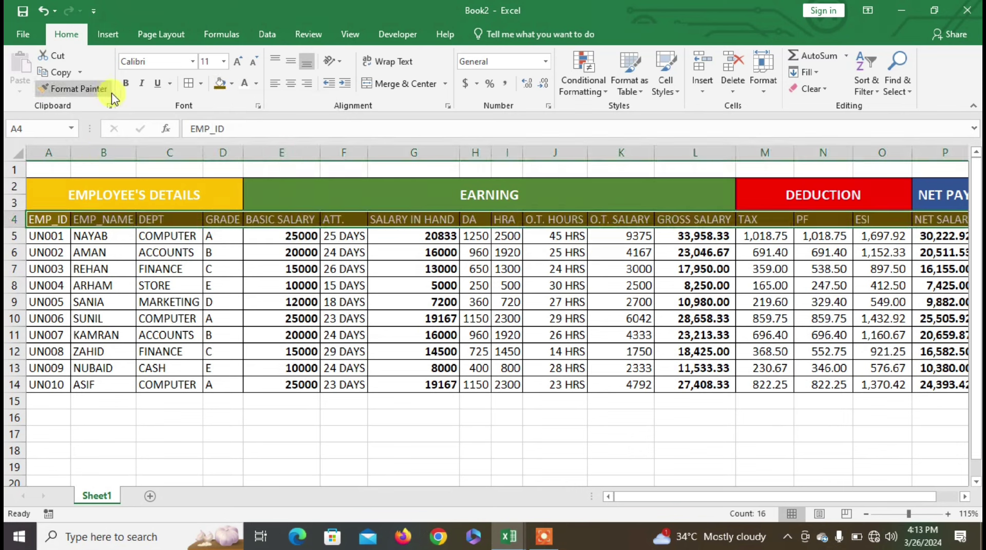
pyautogui.click(126, 83)
pyautogui.click(191, 284)
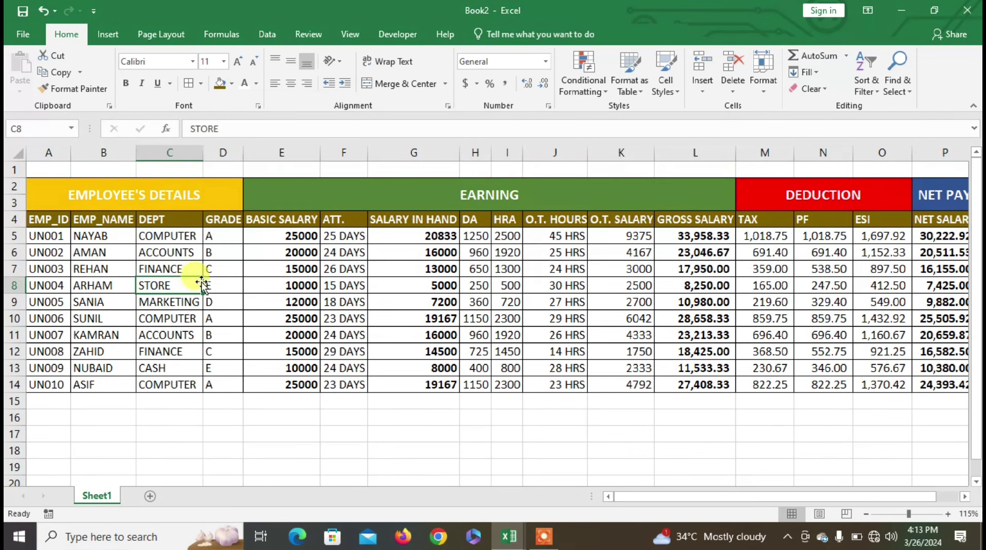
# Fill the employee details block A5:D14 yellow and the earnings block E5:L14 light green.
pyautogui.moveTo(58, 235); pyautogui.dragTo(234, 385)
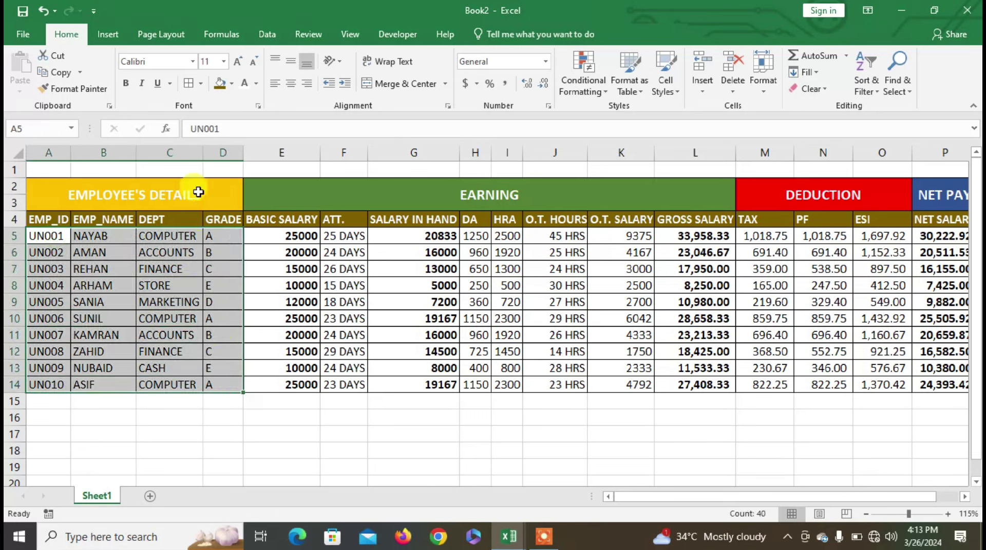
pyautogui.click(231, 84)
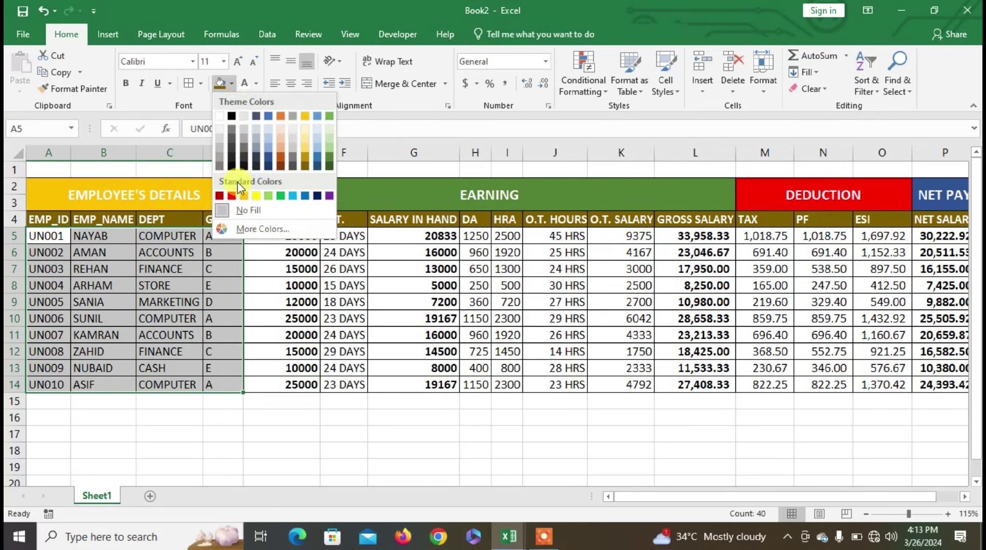
pyautogui.click(251, 194)
pyautogui.moveTo(279, 241)
pyautogui.mouseDown()
pyautogui.moveTo(702, 395)
pyautogui.moveTo(699, 384)
pyautogui.mouseUp()
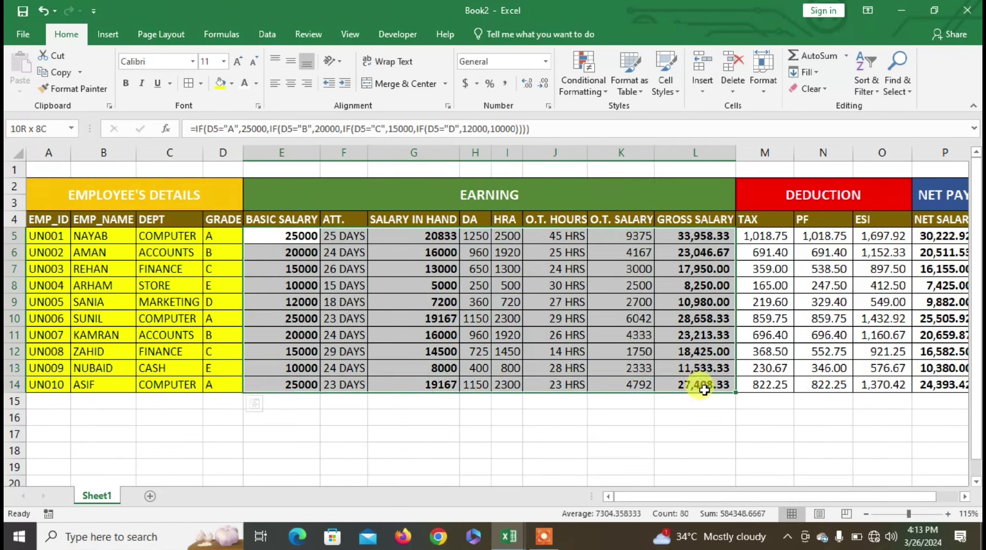
pyautogui.click(233, 84)
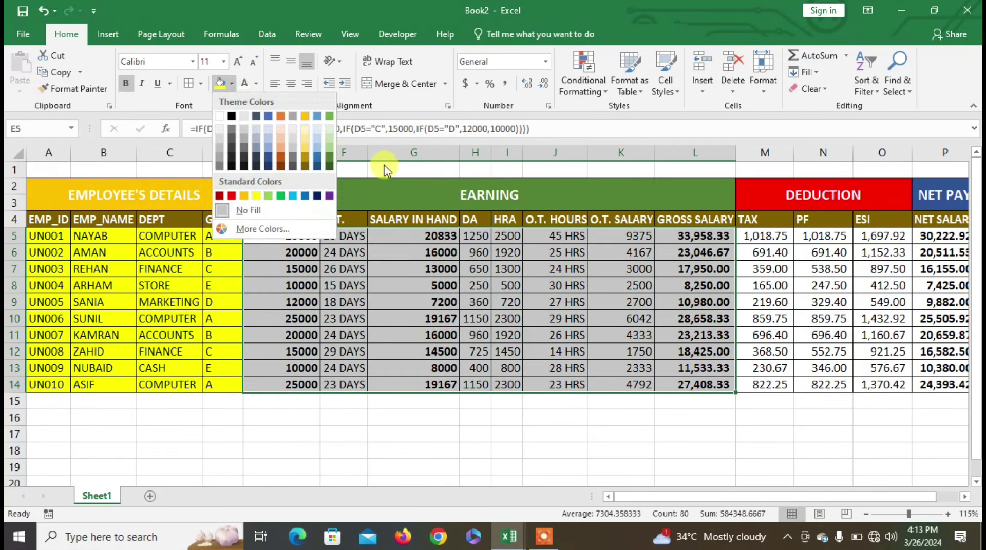
pyautogui.click(328, 144)
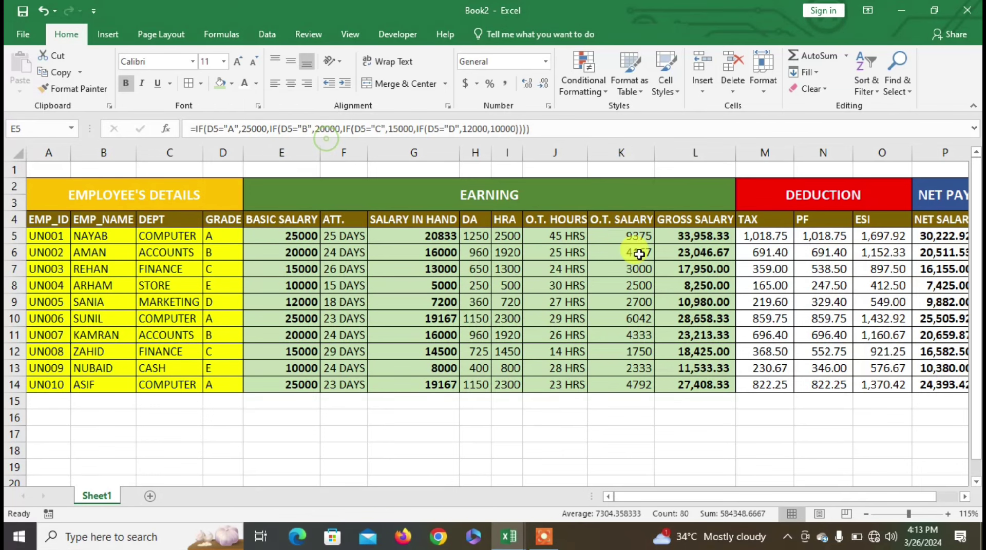
# Fill deductions M5:O14 light orange and net salary P5:P14 light blue-grey, then select row 1.
pyautogui.moveTo(752, 237)
pyautogui.mouseDown()
pyautogui.moveTo(863, 343)
pyautogui.moveTo(874, 382)
pyautogui.mouseUp()
pyautogui.click(232, 83)
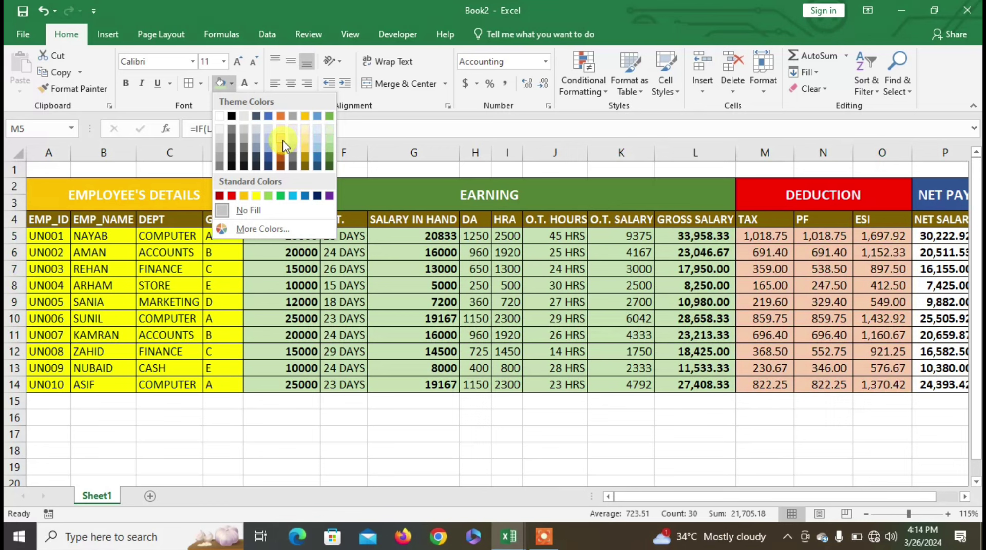
pyautogui.click(283, 141)
pyautogui.moveTo(945, 277); pyautogui.dragTo(947, 383)
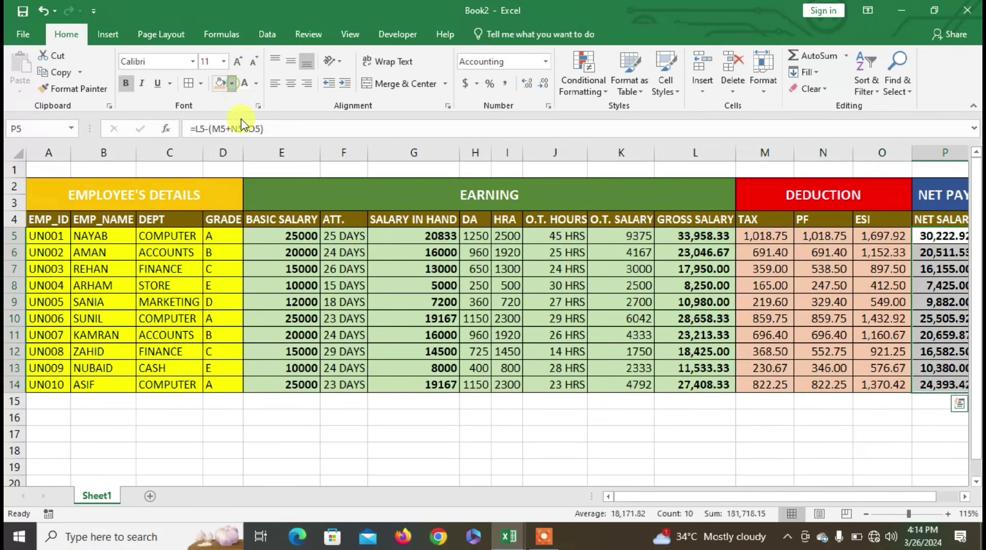
pyautogui.click(232, 83)
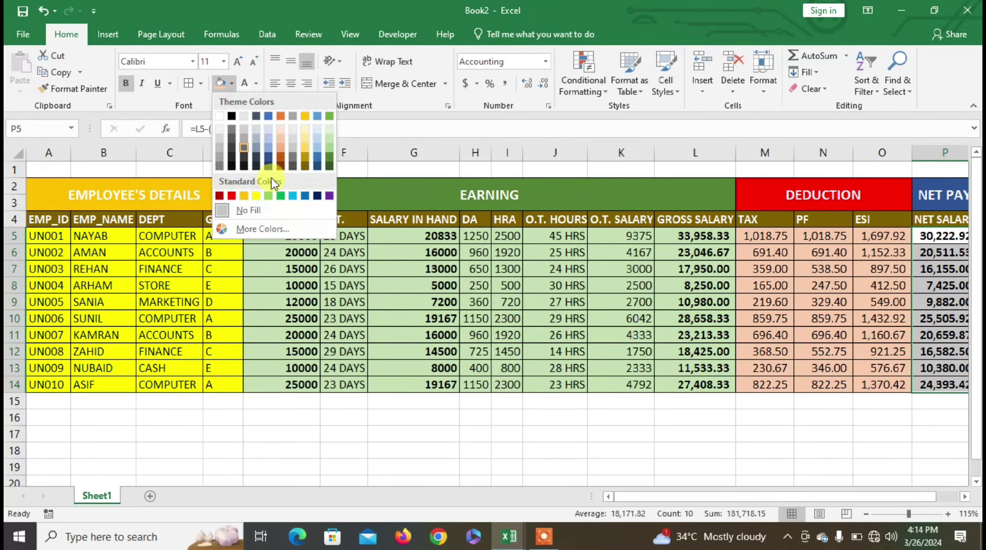
pyautogui.click(258, 144)
pyautogui.hscroll(3, 385, 316)
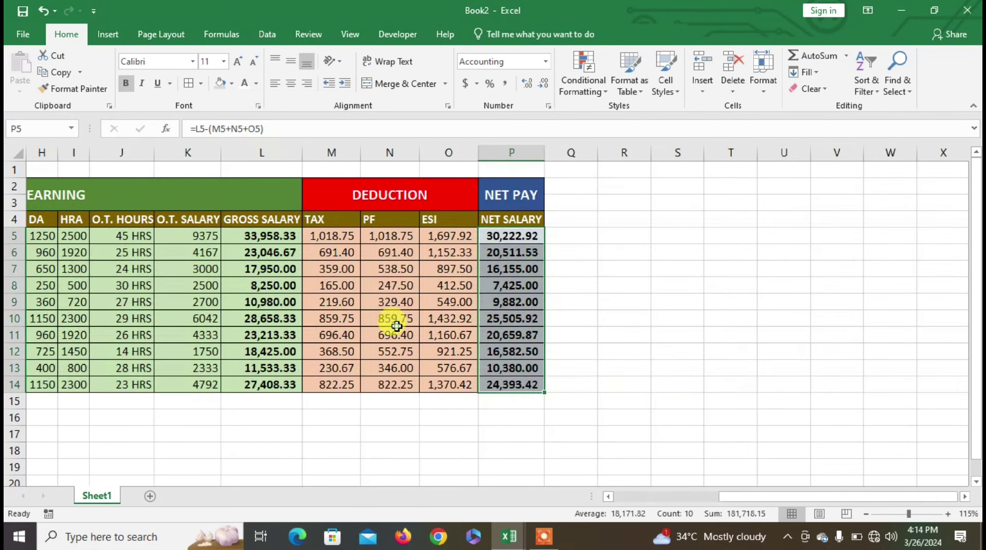
pyautogui.click(390, 318)
pyautogui.click(634, 500)
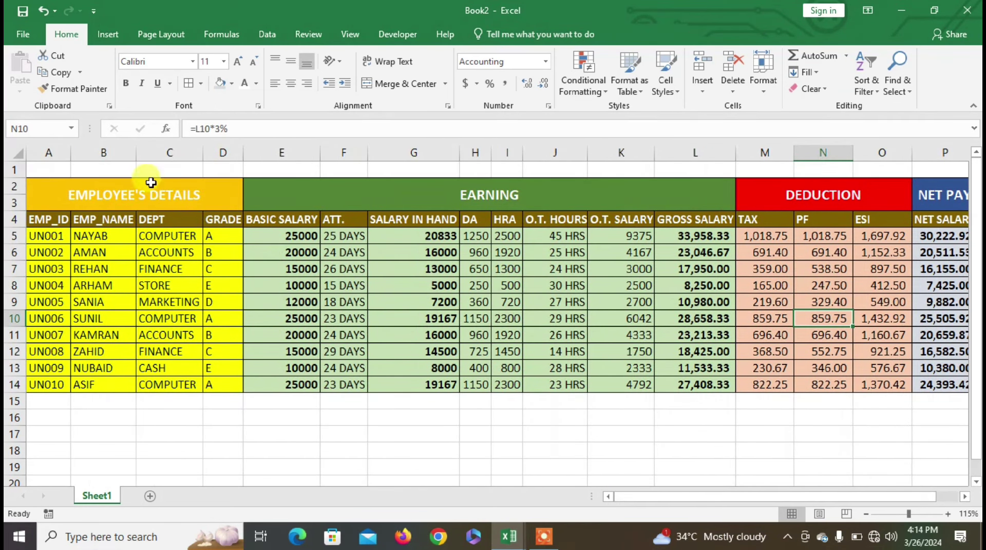
pyautogui.moveTo(58, 167)
pyautogui.mouseDown()
pyautogui.moveTo(718, 178)
pyautogui.moveTo(915, 165)
pyautogui.mouseUp()
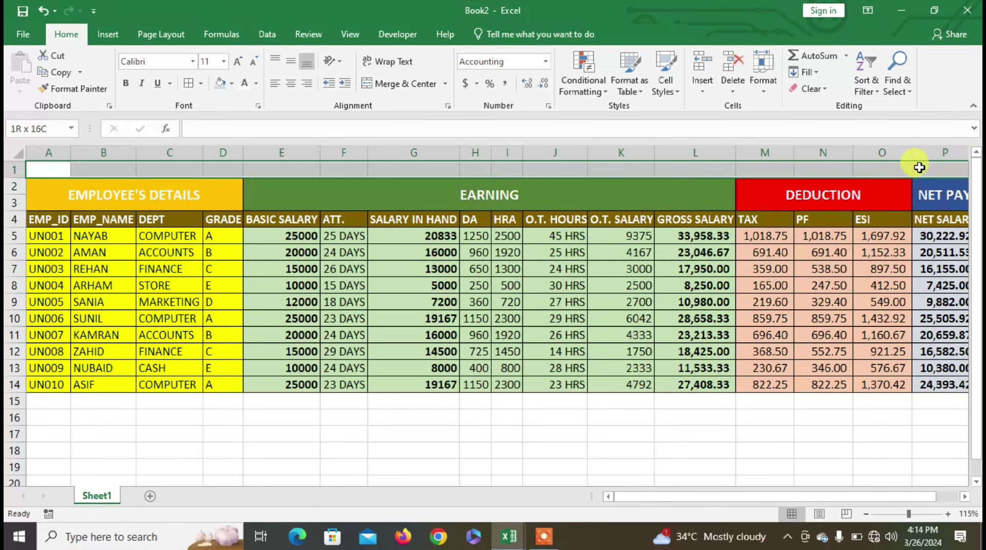
# Merge and centre row 1, bold it at size 22, and enter the title ADVANCE SALARY SHEET.
pyautogui.click(404, 88)
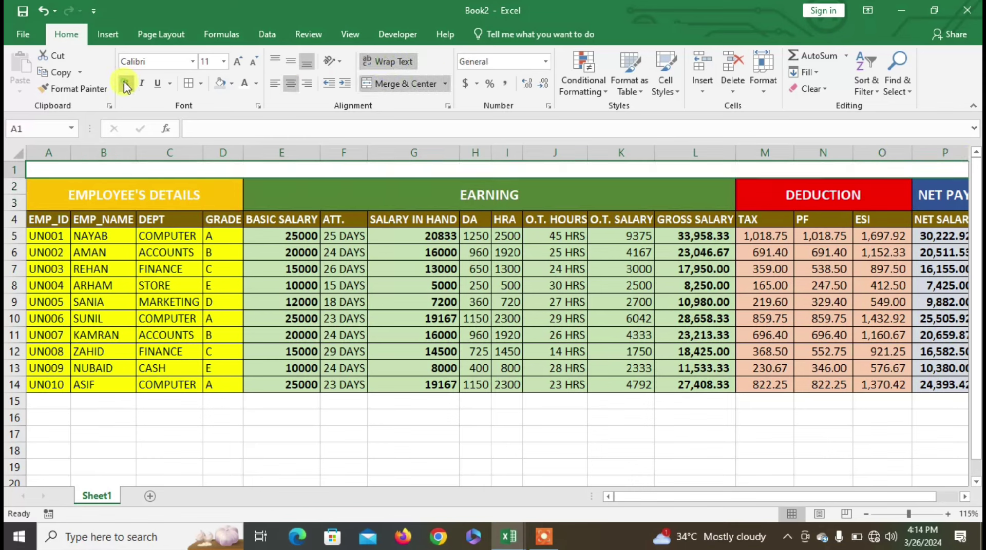
pyautogui.click(237, 62)
pyautogui.click(237, 62)
pyautogui.click(238, 62)
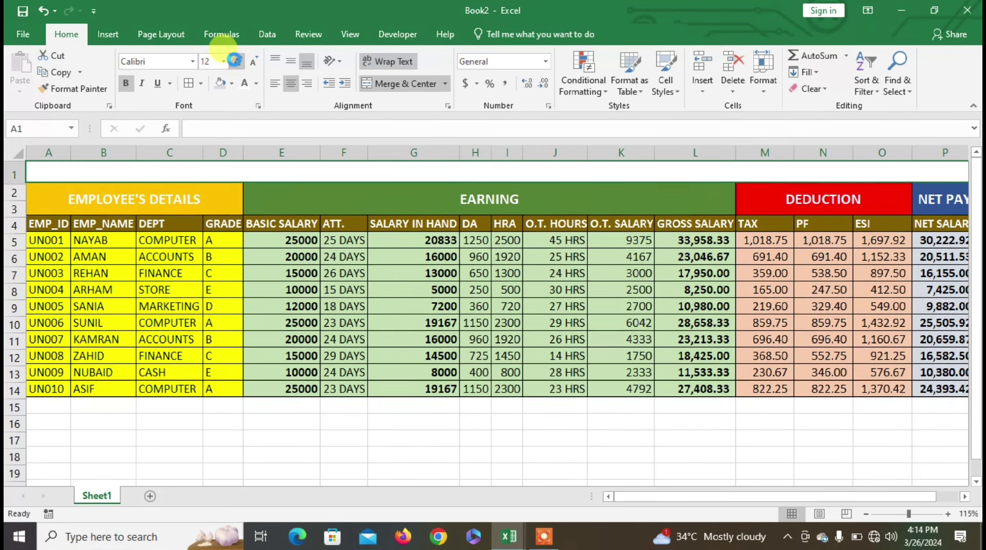
pyautogui.click(238, 62)
pyautogui.click(238, 61)
pyautogui.click(237, 61)
pyautogui.write('DVANCE SALARY SHEET')
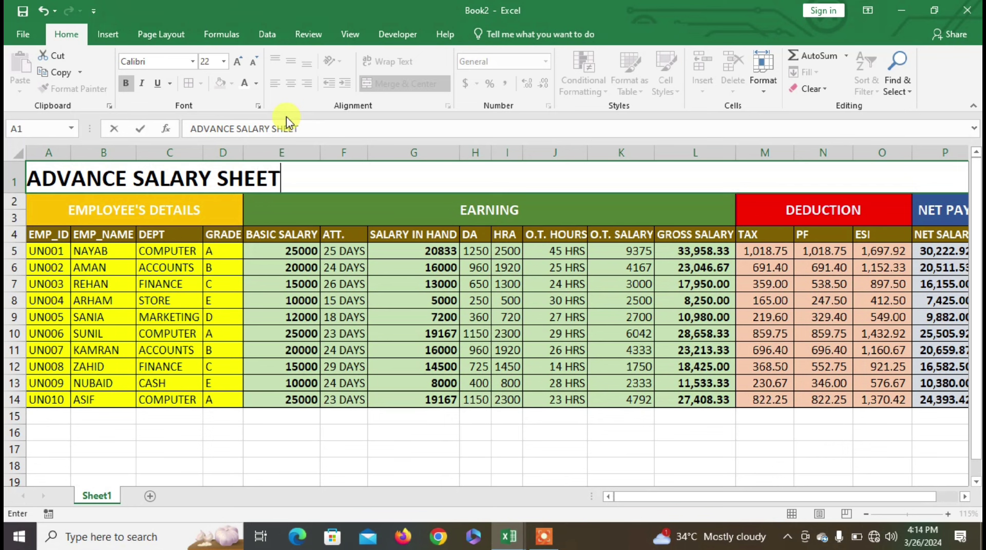
pyautogui.press('Return')
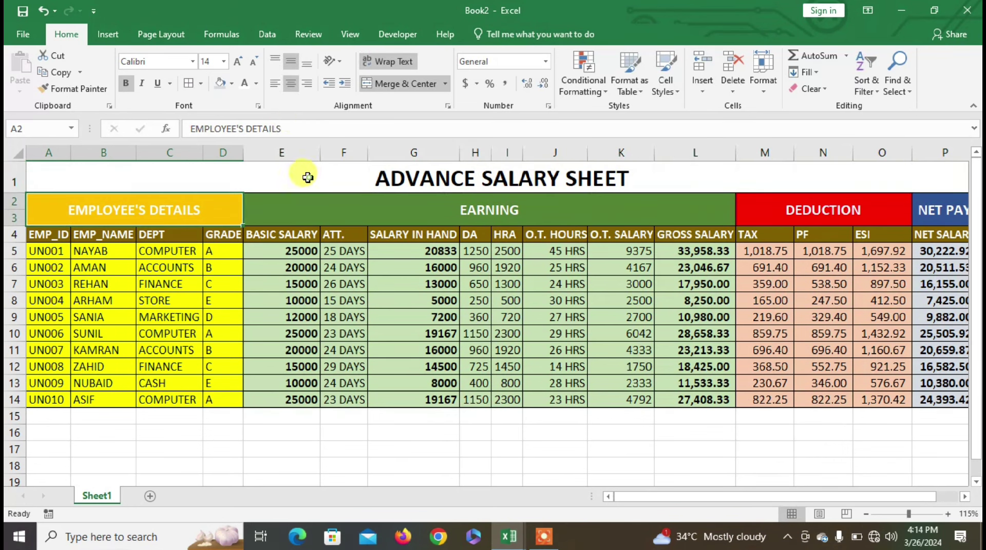
# Give the title cell a thick outside border.
pyautogui.click(306, 177)
pyautogui.click(233, 83)
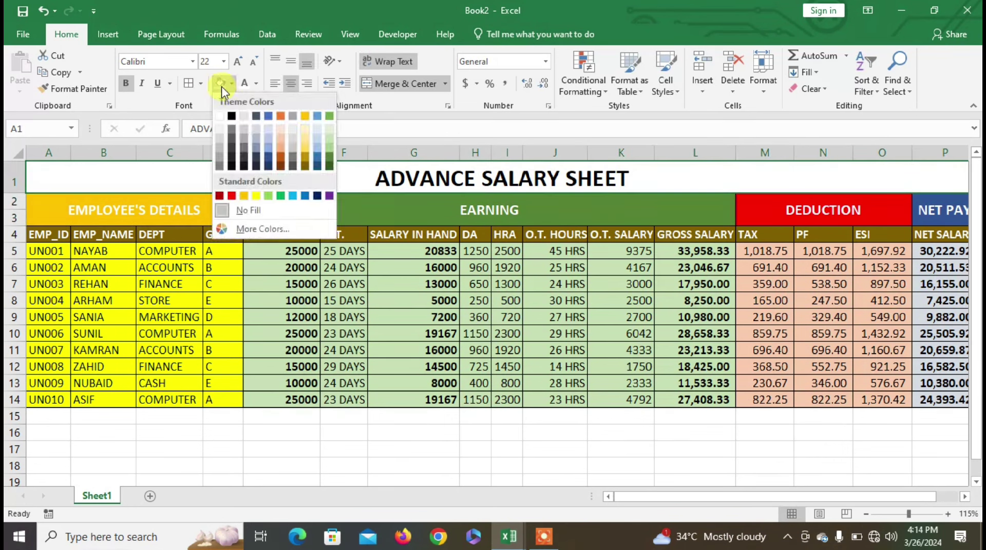
pyautogui.click(201, 85)
pyautogui.click(201, 84)
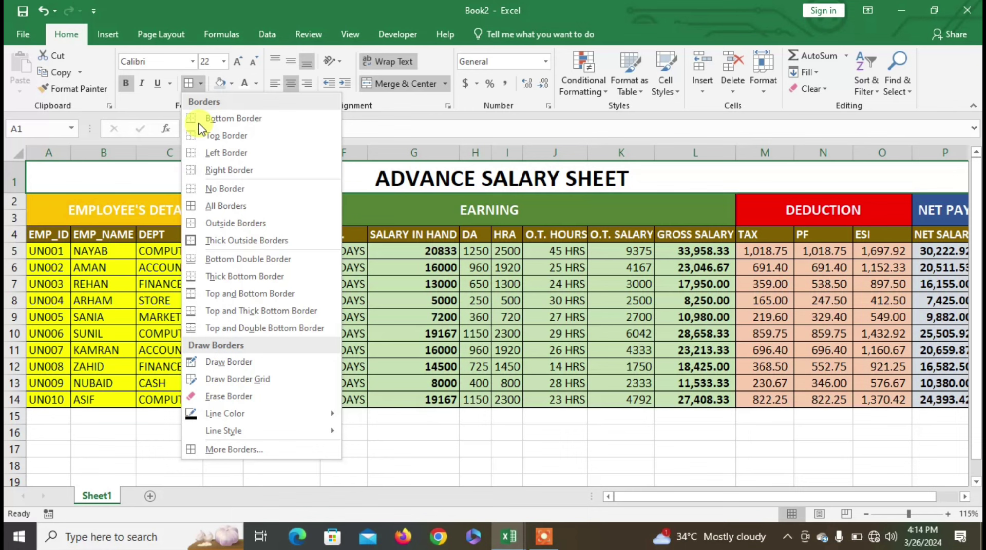
pyautogui.click(203, 241)
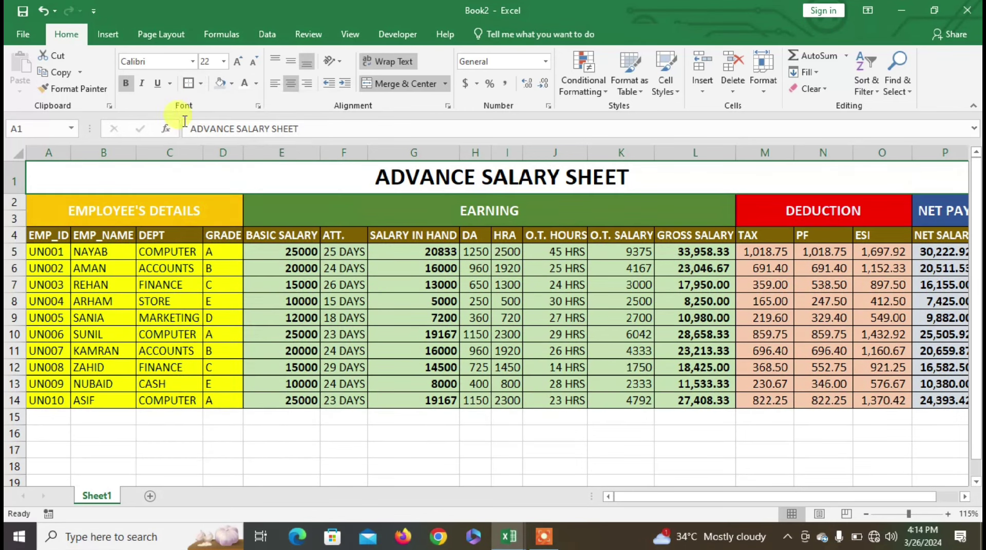
# Fill the title bar black and make its text white.
pyautogui.click(231, 85)
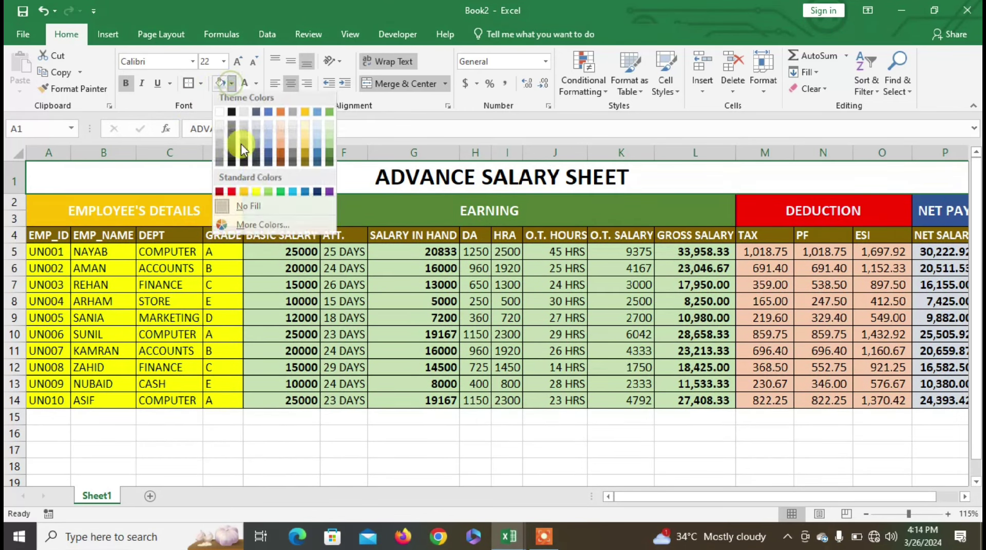
pyautogui.click(293, 196)
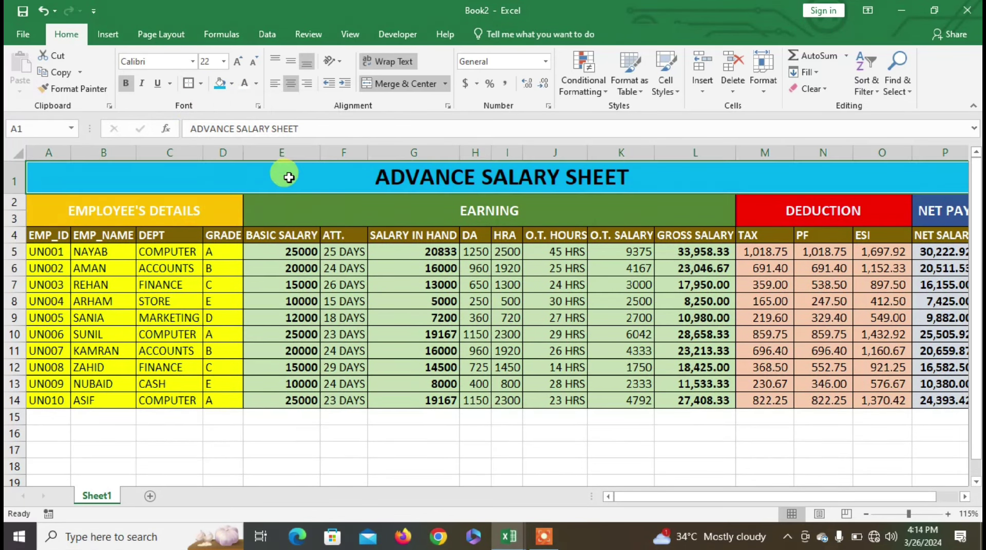
pyautogui.click(232, 85)
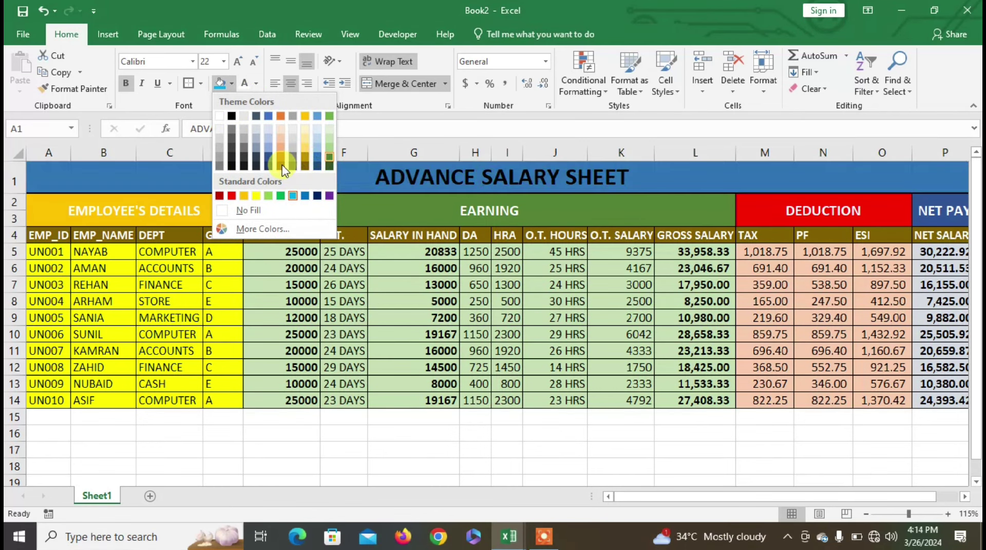
pyautogui.click(233, 167)
pyautogui.click(250, 85)
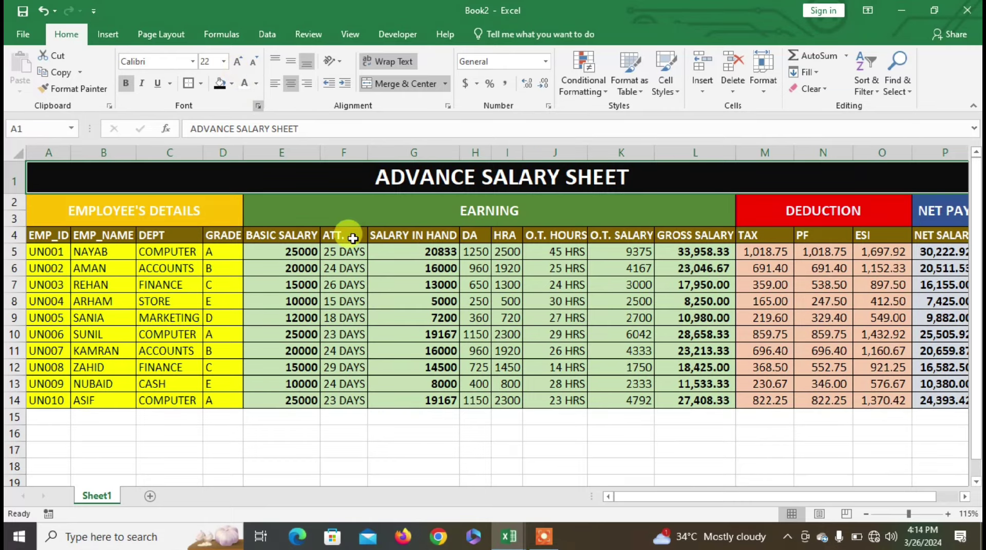
pyautogui.click(406, 294)
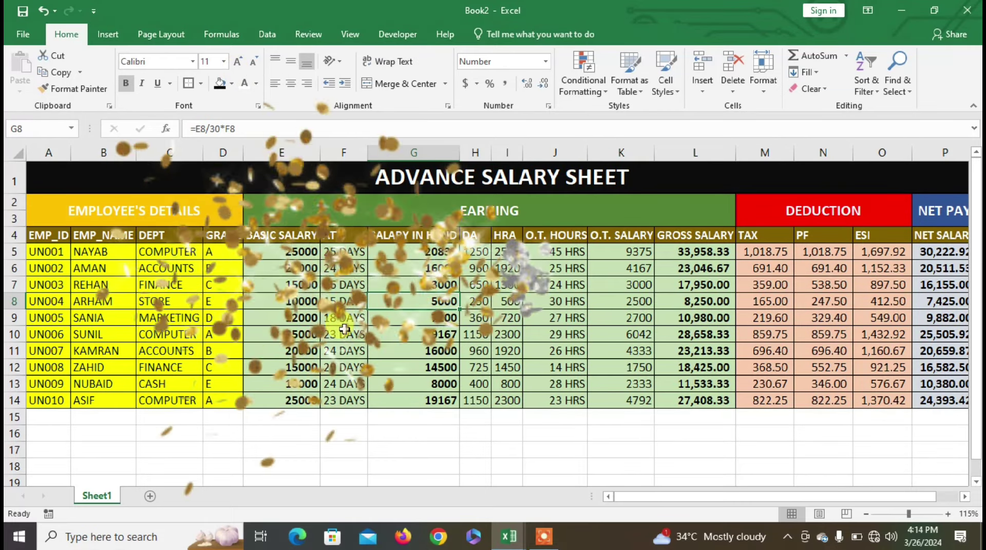